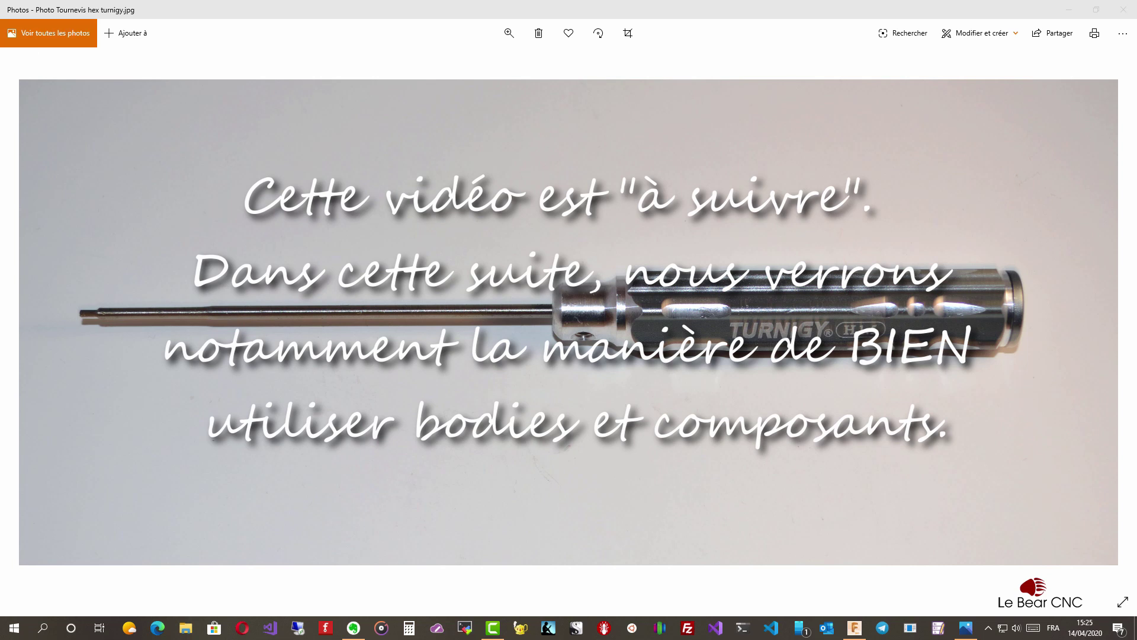
- Examine the reference photo of the Turnigy hex screwdriver and the rendered image of its finished model
left_click(178, 204)
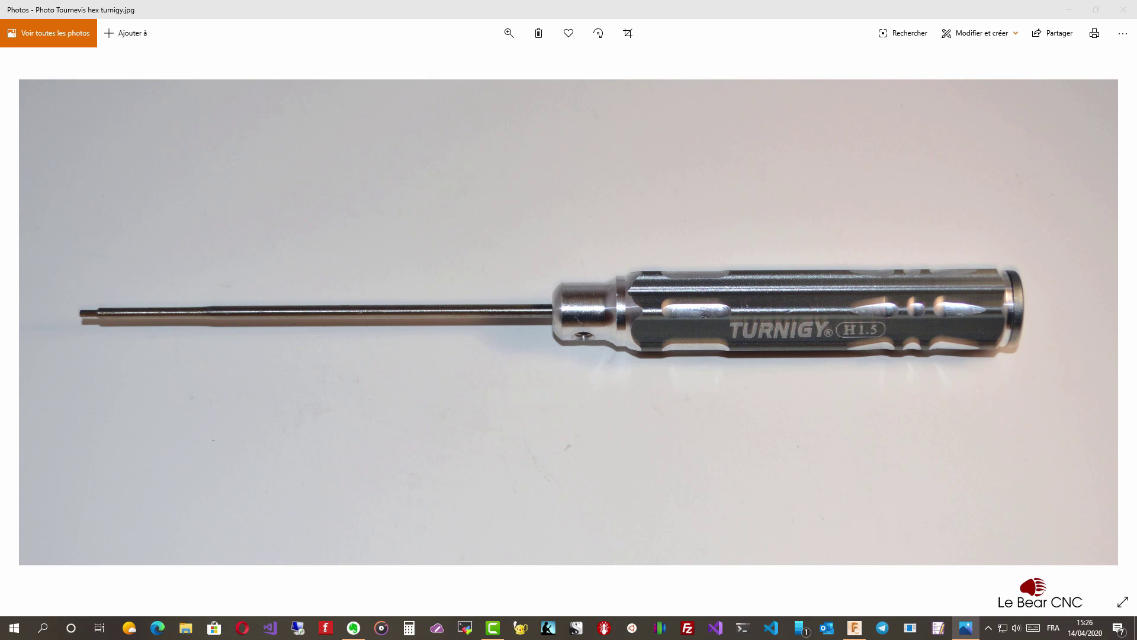
left_click_drag(1129, 42, 167, 52)
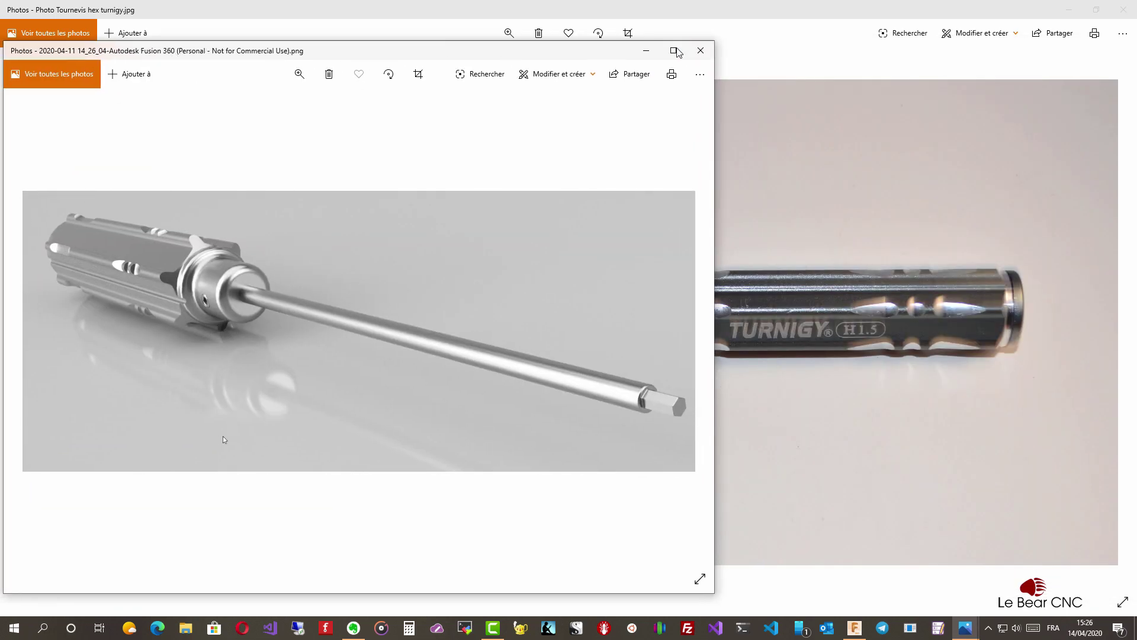
left_click(675, 51)
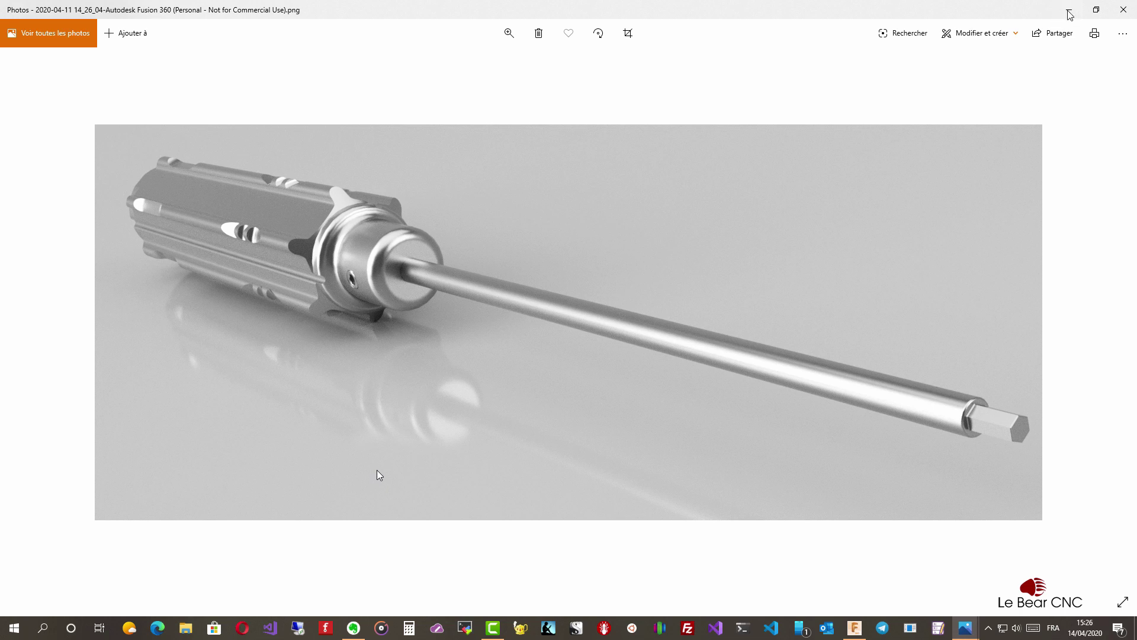
left_click_drag(976, 11, 1136, 112)
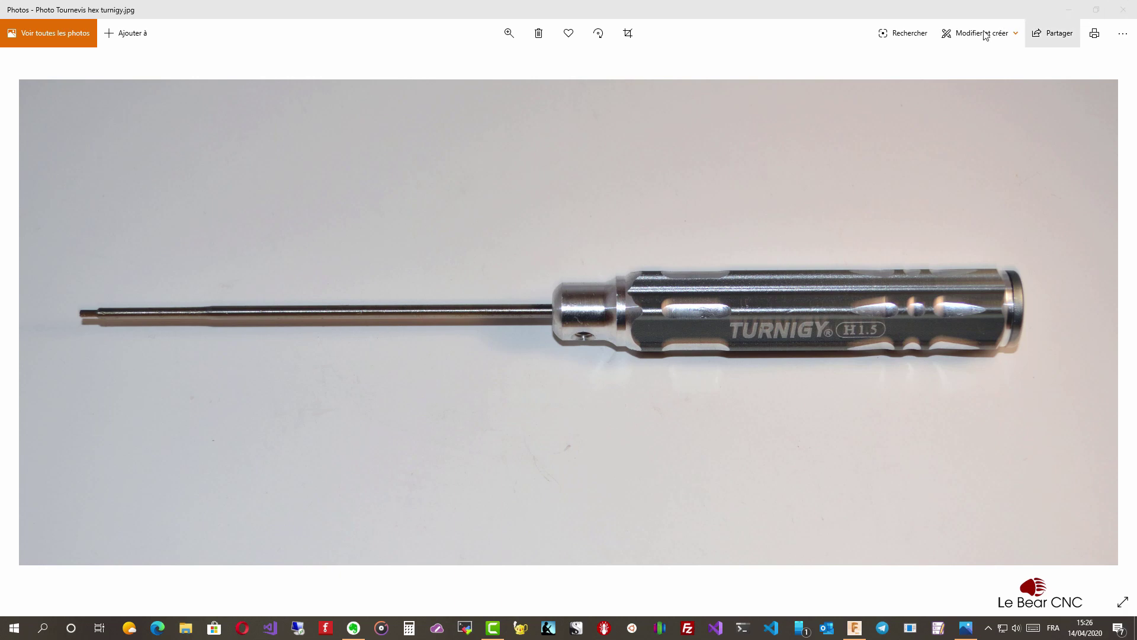
- Move the photo out of the way, switch to Fusion 360 and hide its data panel
left_click(853, 13)
left_click_drag(893, 24, 1136, 65)
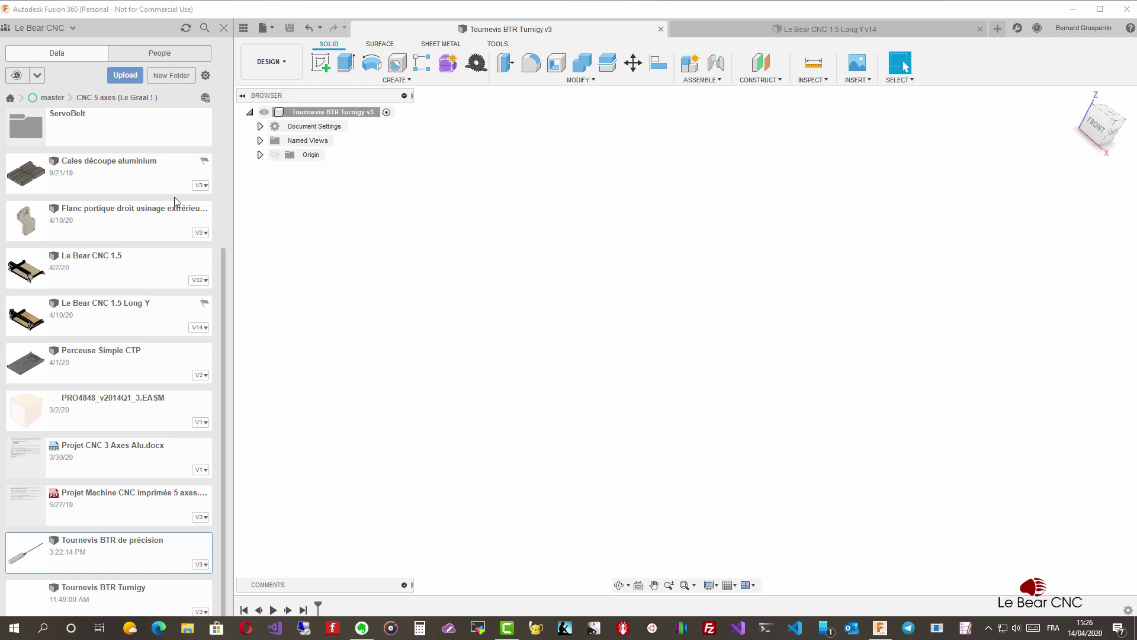
left_click(224, 28)
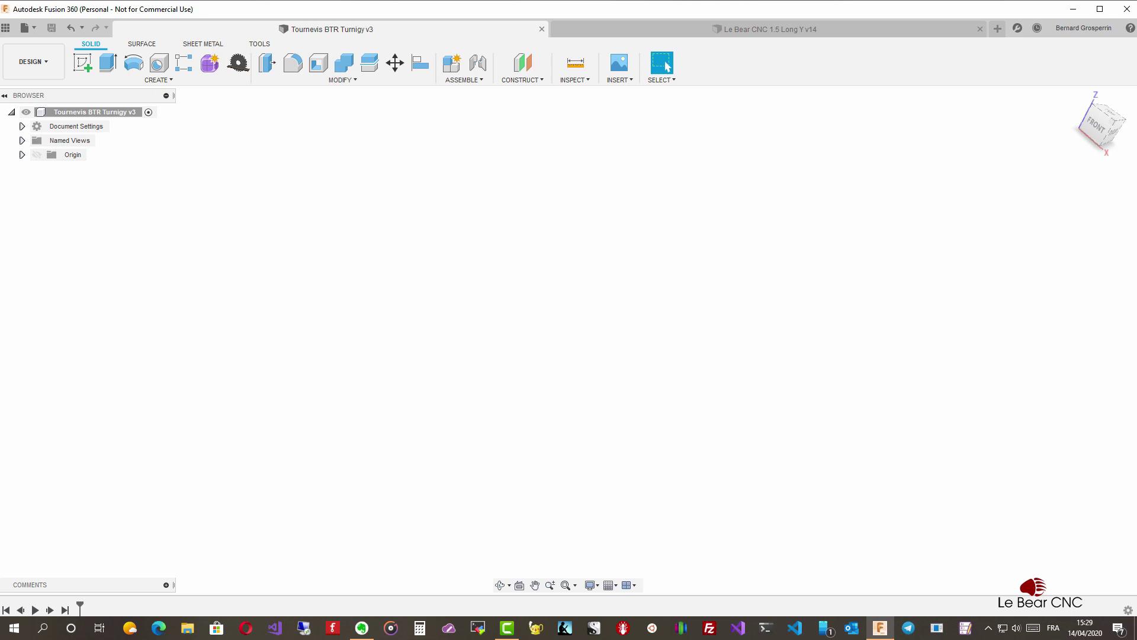
- Bring the screwdriver photo and the render back over the empty design to compare the handle's shape
left_click_drag(1136, 92, 483, 86)
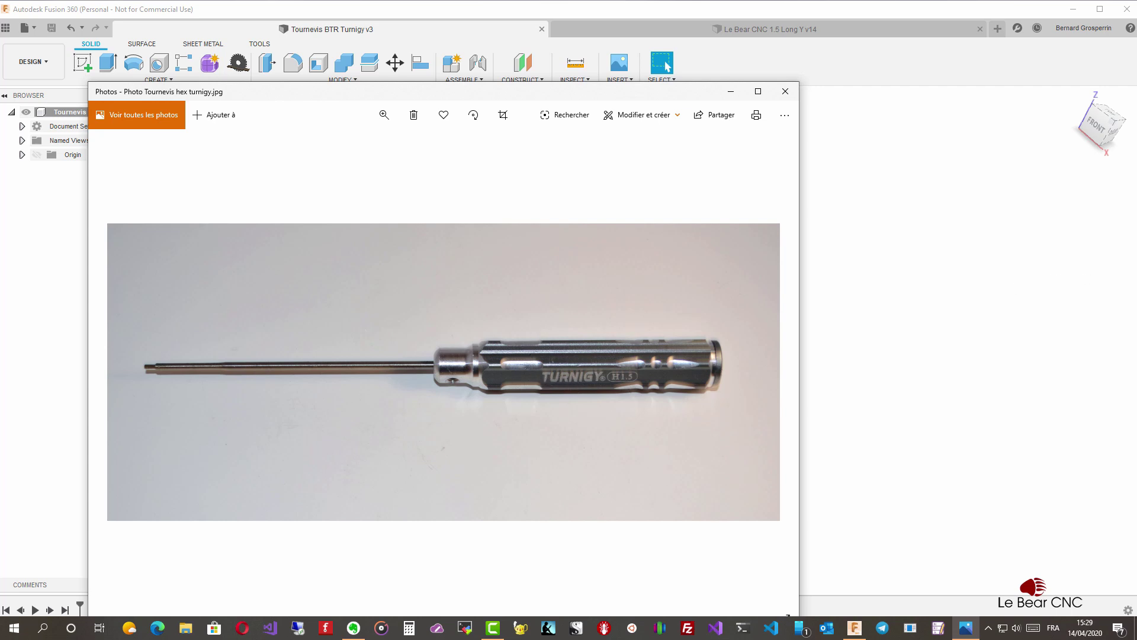
left_click_drag(1136, 106, 696, 109)
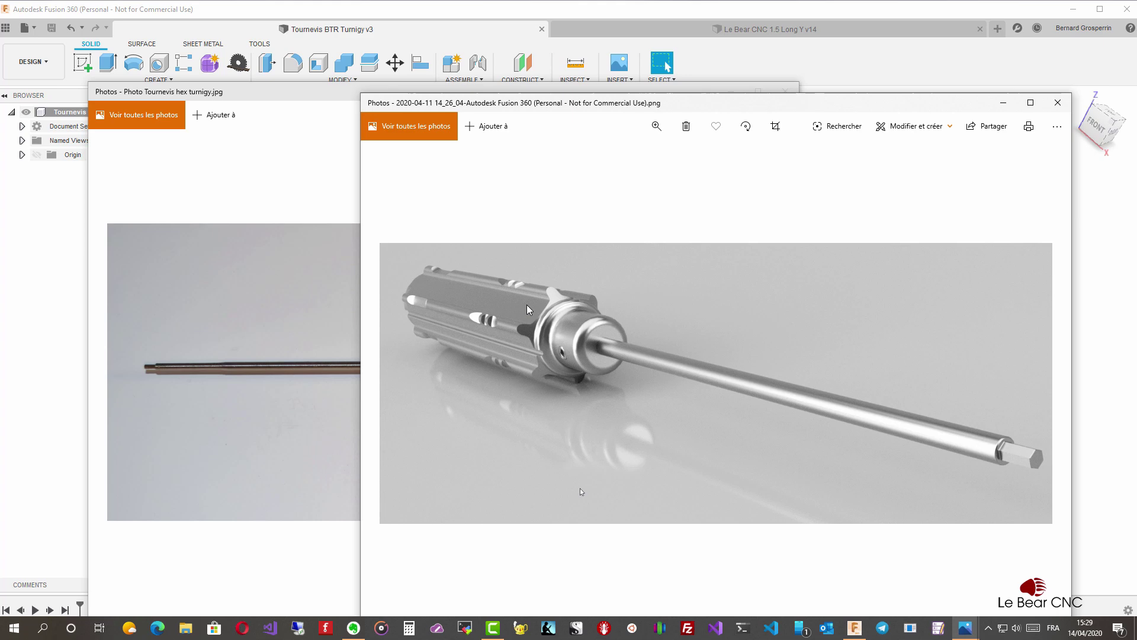
left_click(1057, 104)
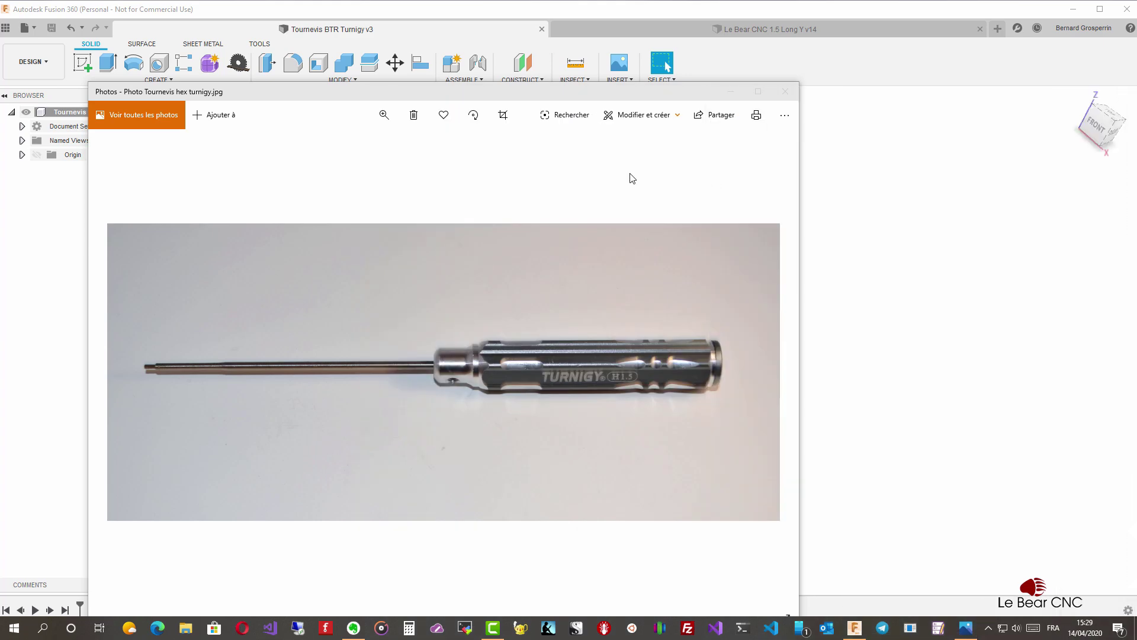
left_click_drag(466, 91, 1136, 97)
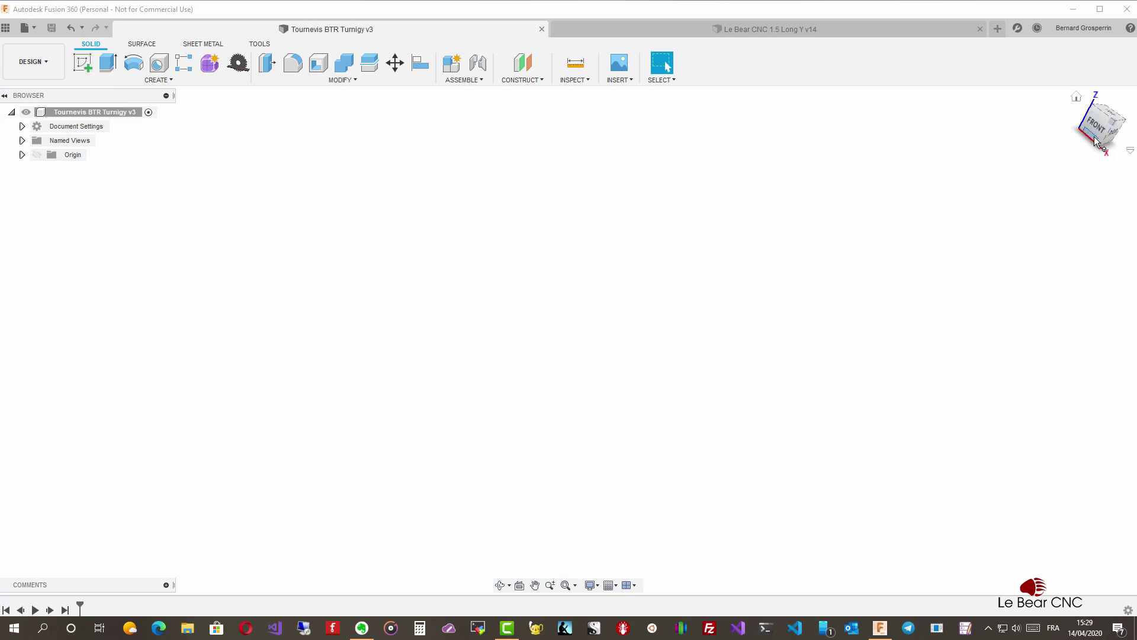
- Orient the model to the back view and start a new sketch on the vertical XZ plane
left_click(1058, 163)
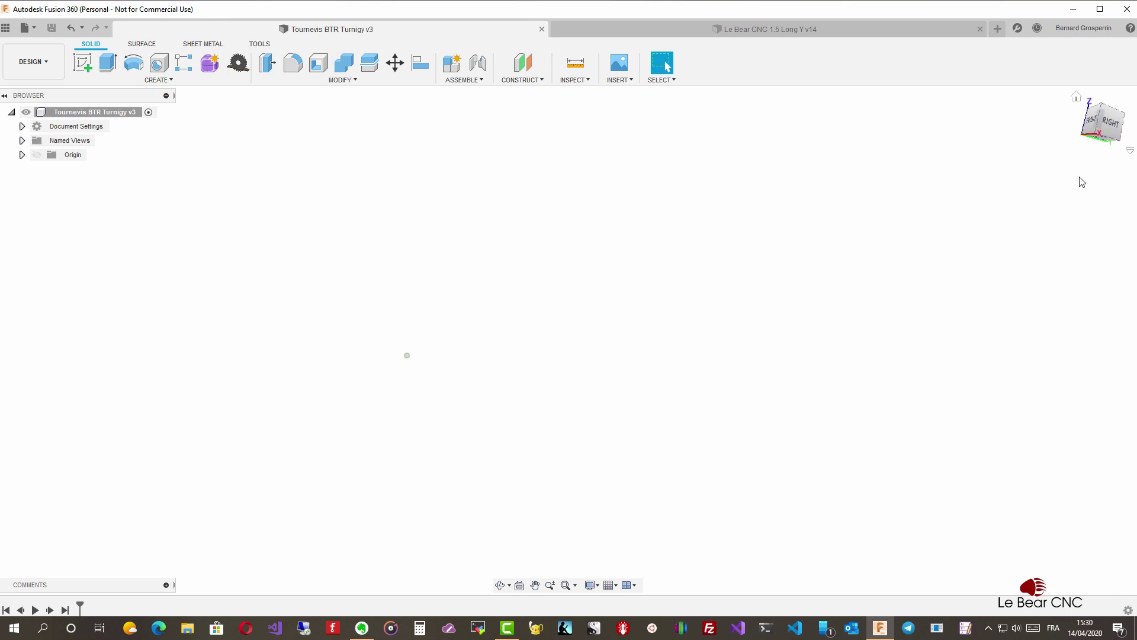
left_click(1104, 123)
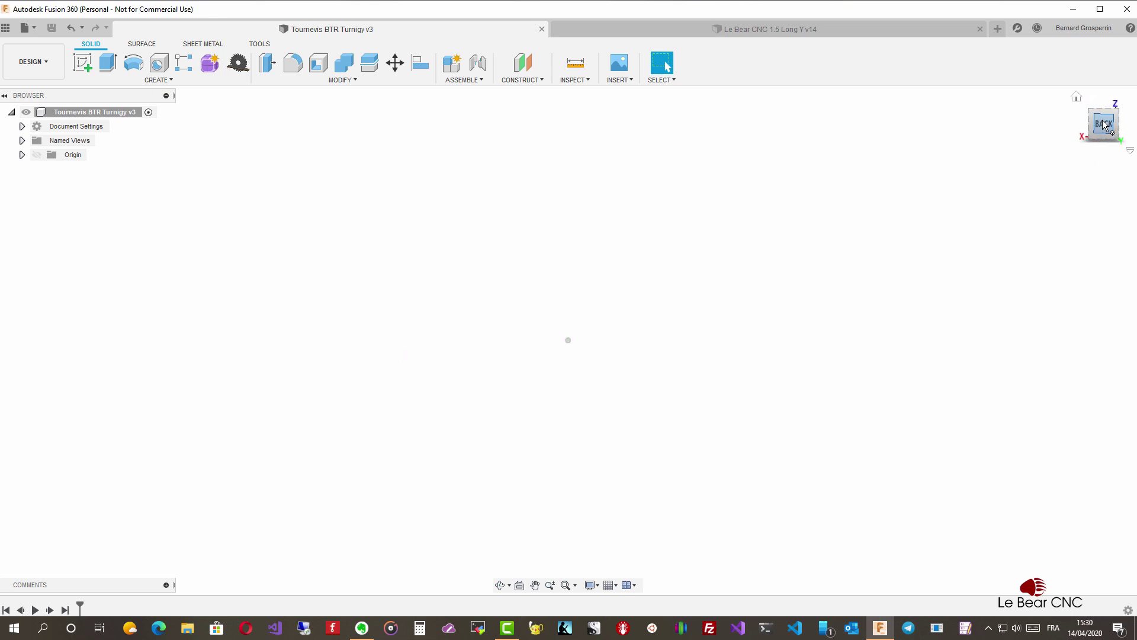
left_click(87, 66)
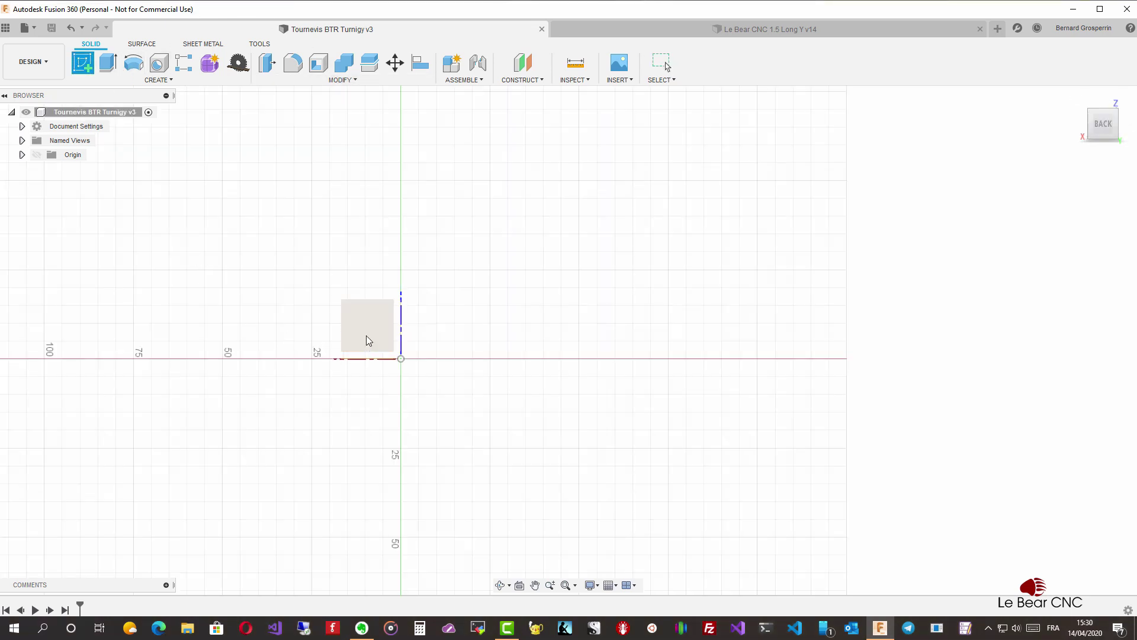
left_click(366, 334)
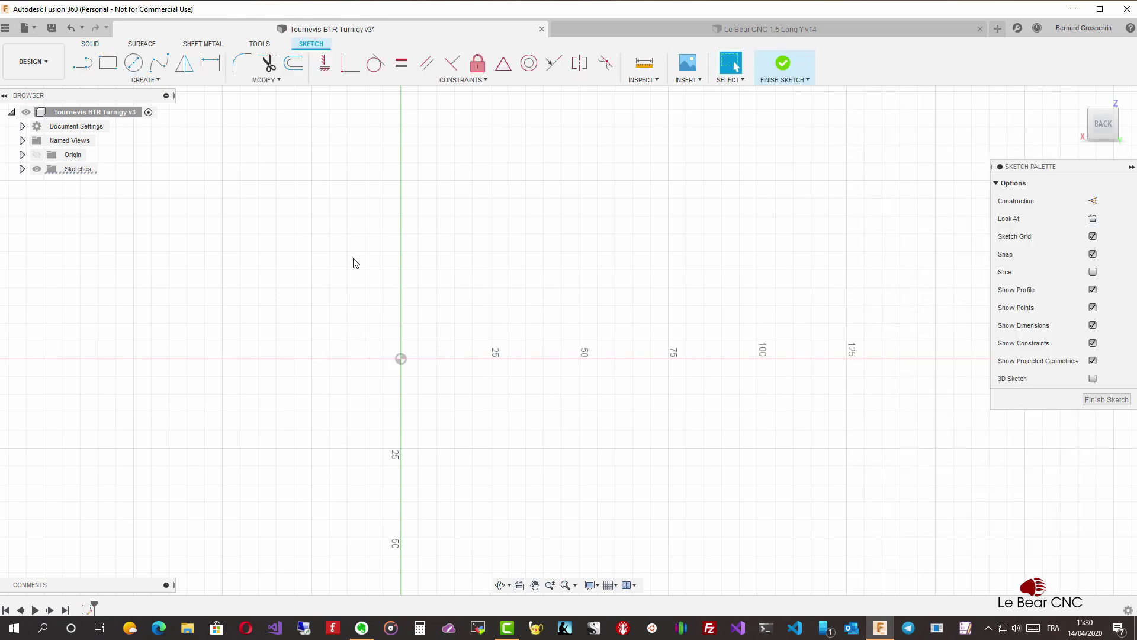
- Draw an inscribed hexagon centred on the origin, with a radius of about 15 mm and a vertex on the horizontal axis
left_click(153, 80)
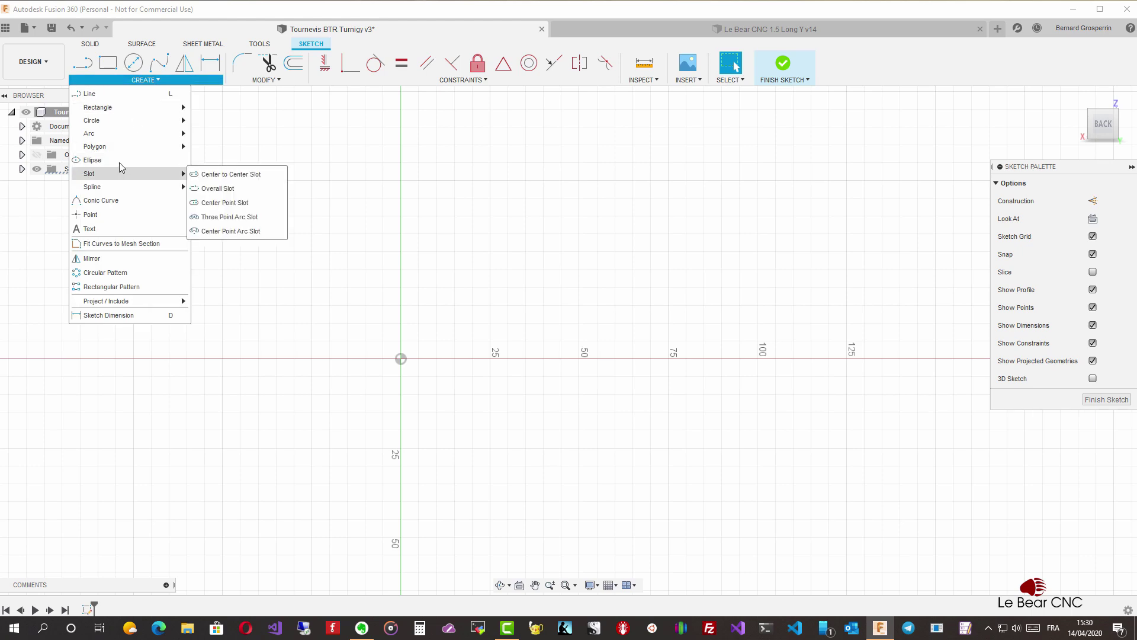
mouse_move(118, 146)
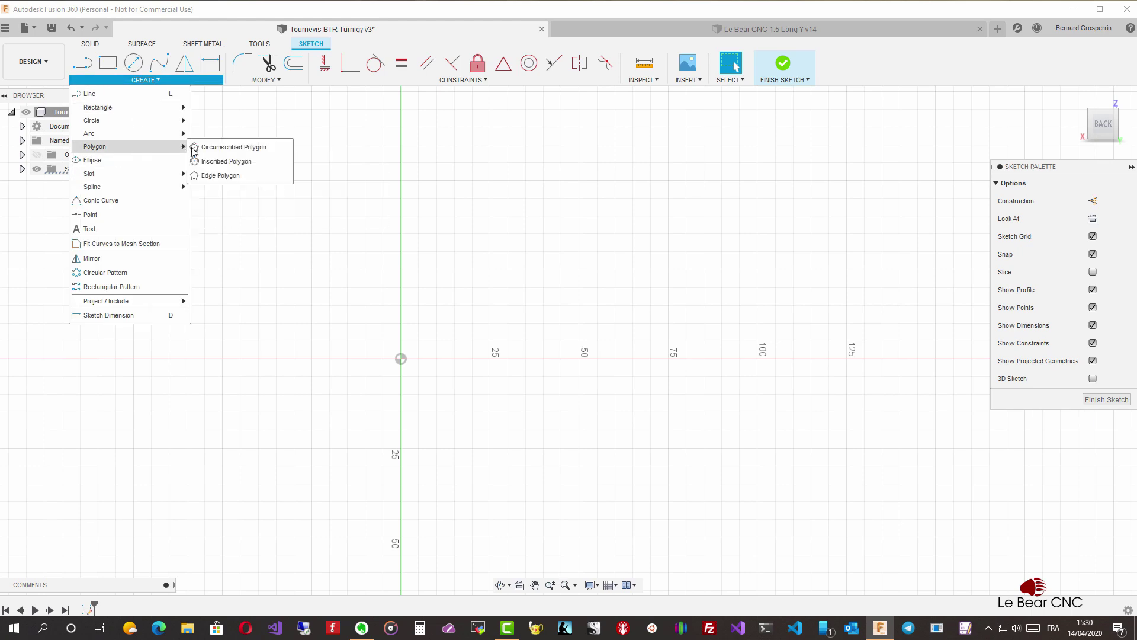
left_click(226, 162)
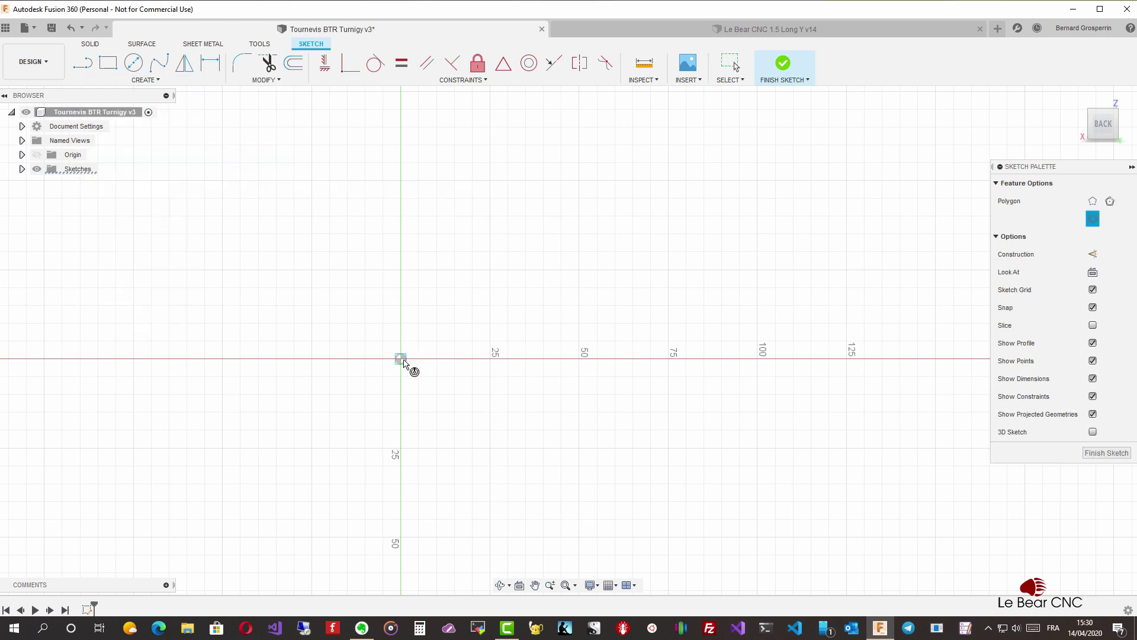
left_click(406, 360)
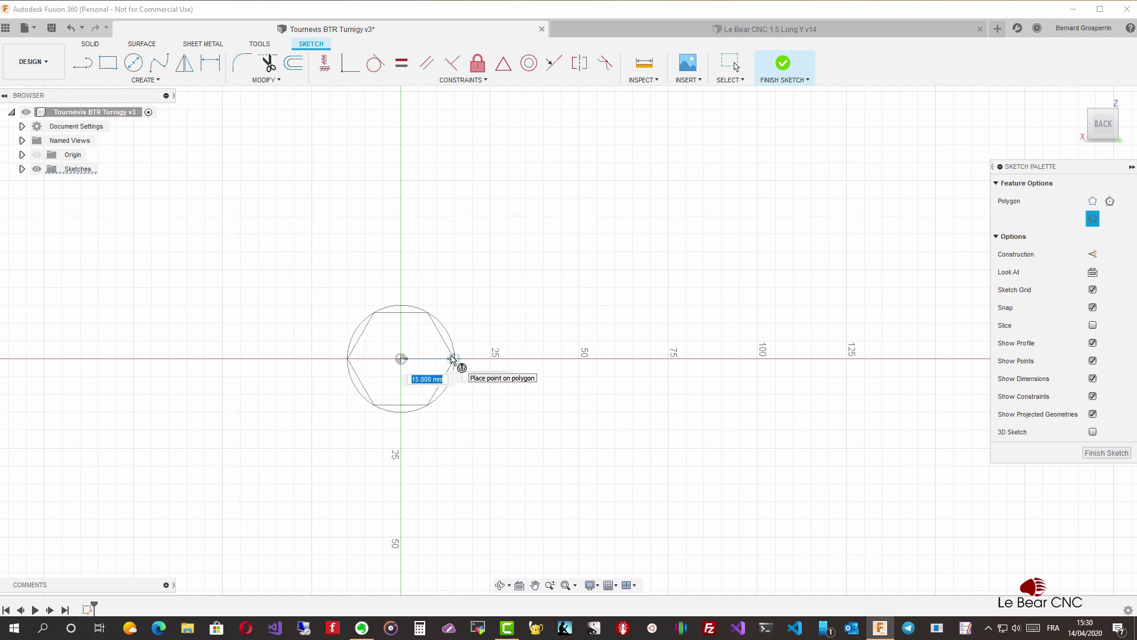
left_click(450, 358)
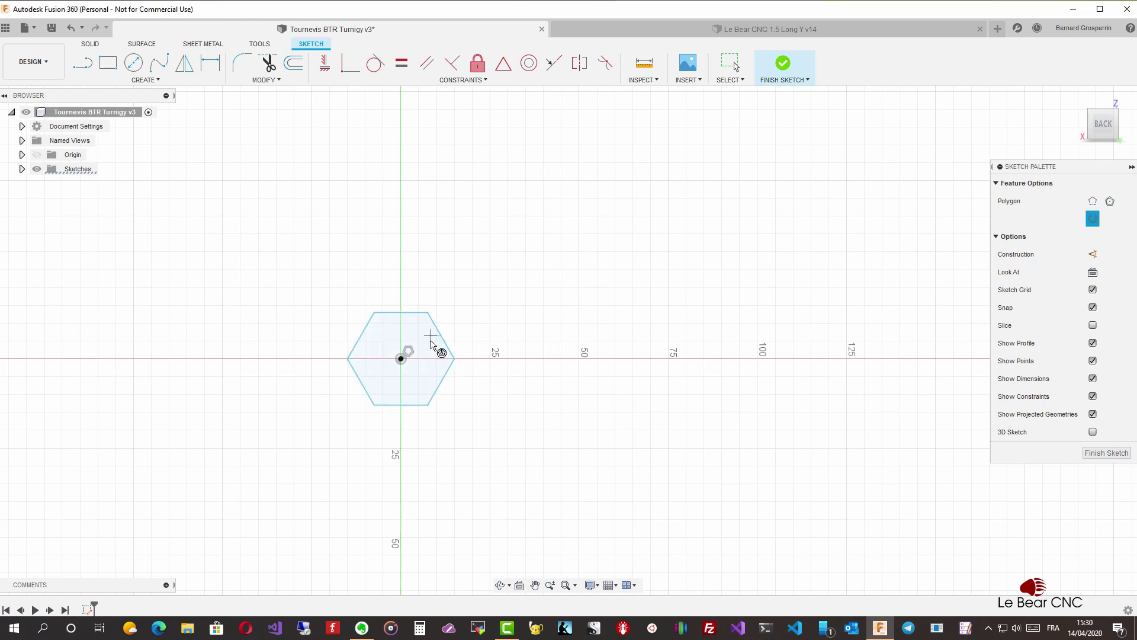
key("Escape")
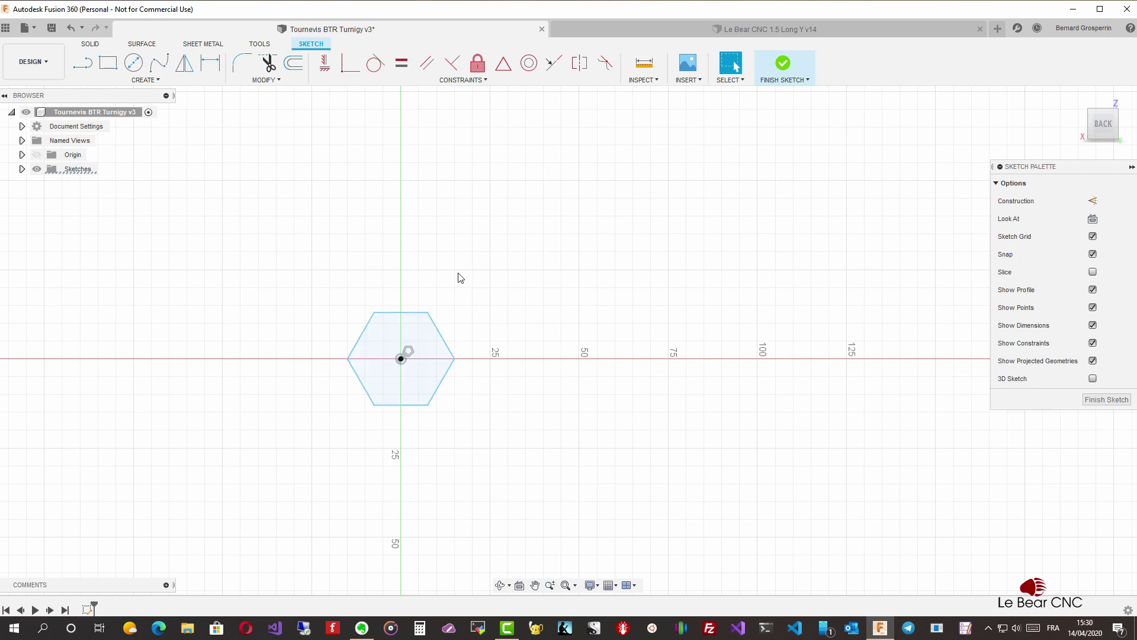
- Dimension the distance from the hexagon's centre to its upper-right side as 8.25 mm
key("d")
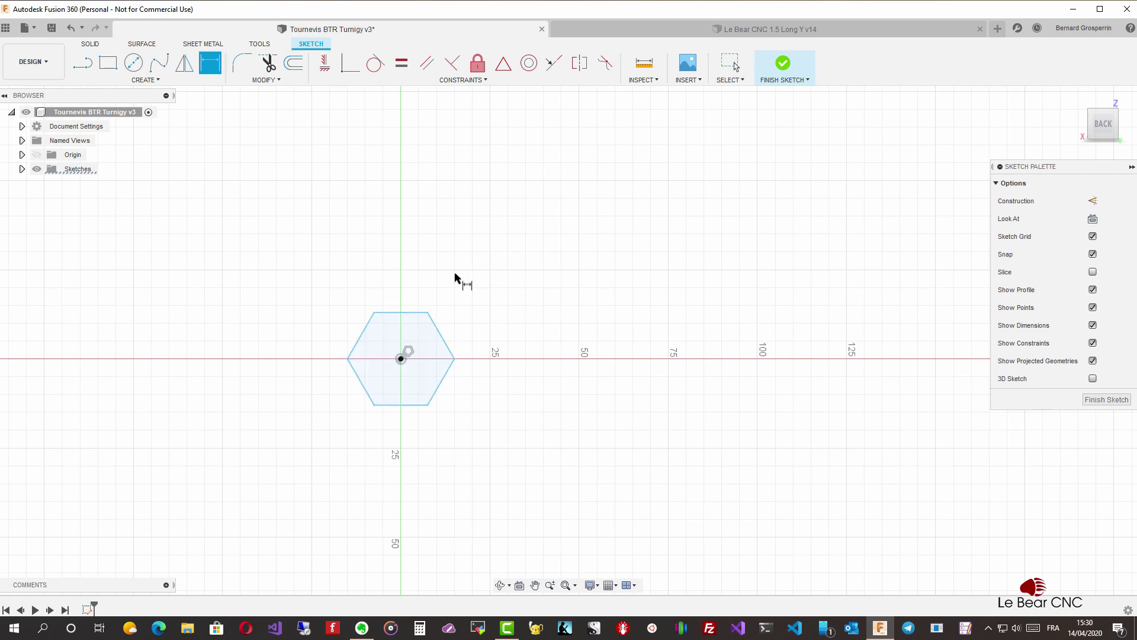
left_click(401, 359)
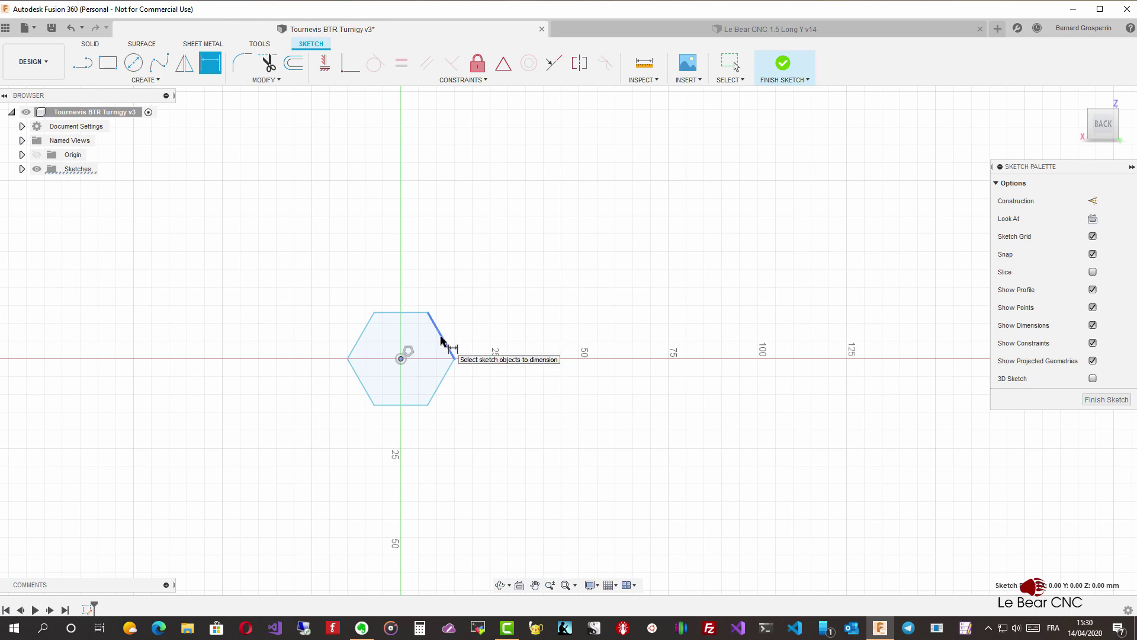
left_click(442, 337)
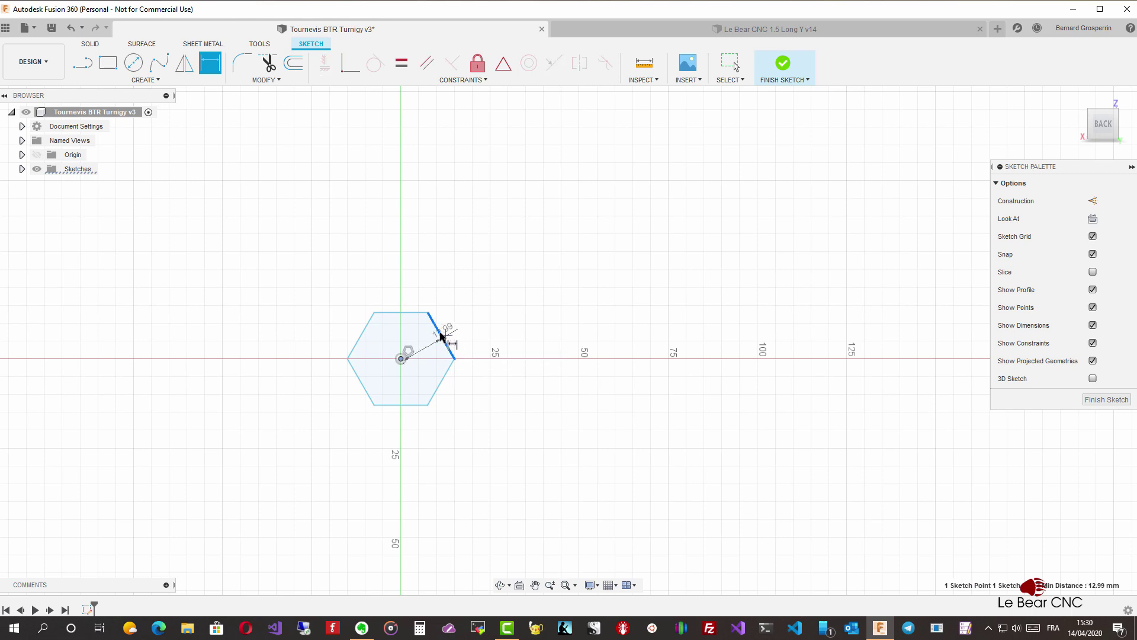
left_click(509, 394)
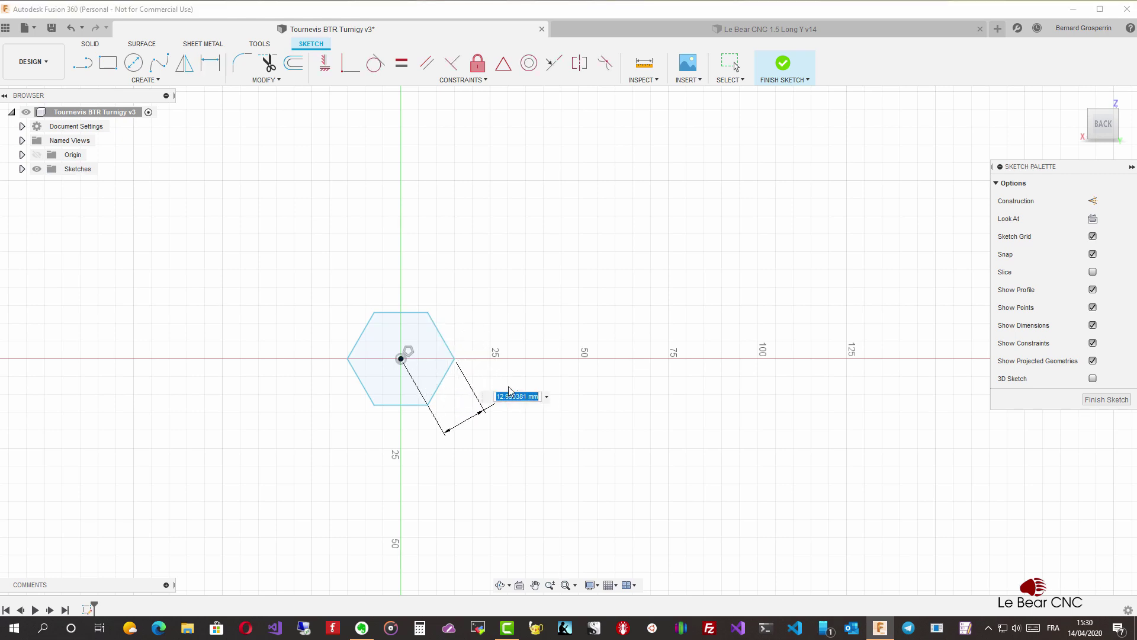
key("Return")
type("25")
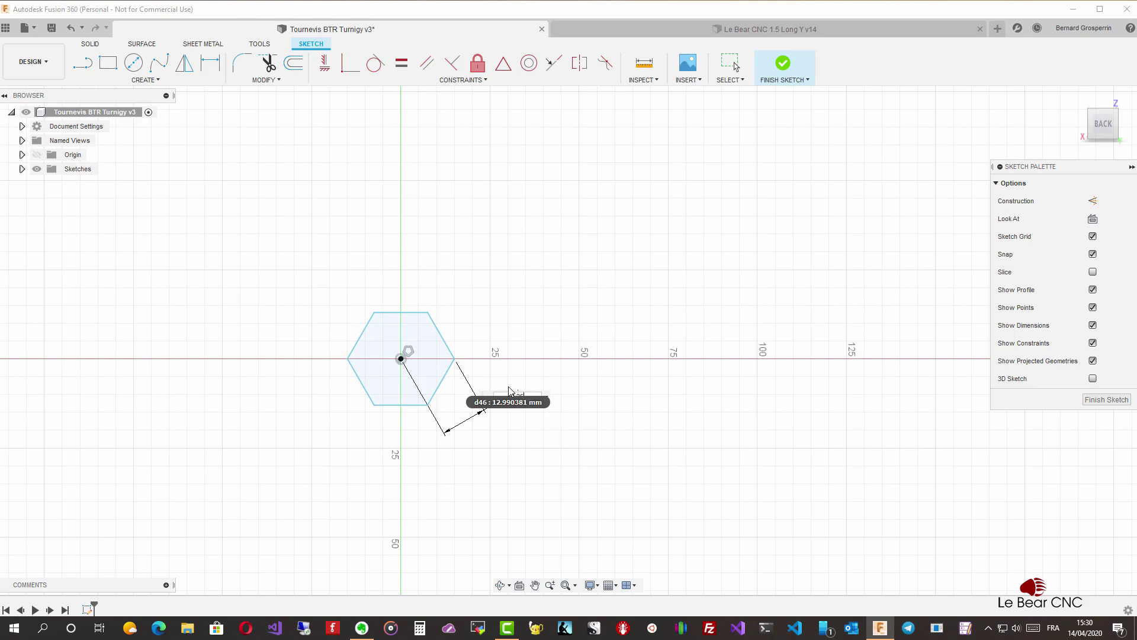
key("Return")
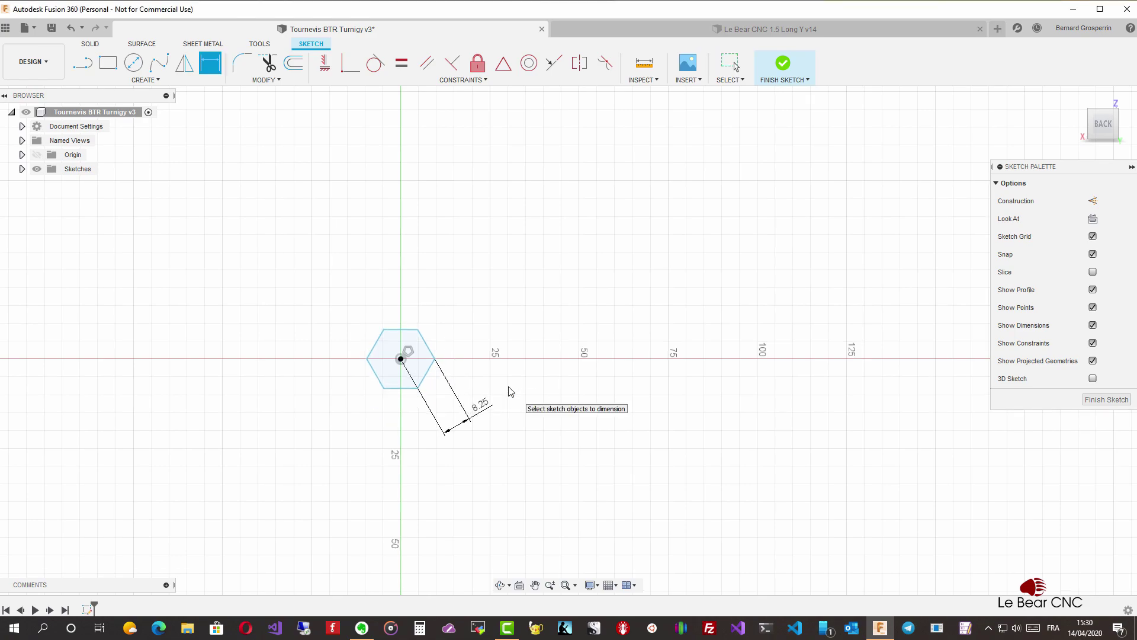
scroll(512, 391, "up", 6)
scroll(512, 392, "up", 4)
scroll(511, 391, "down", 3)
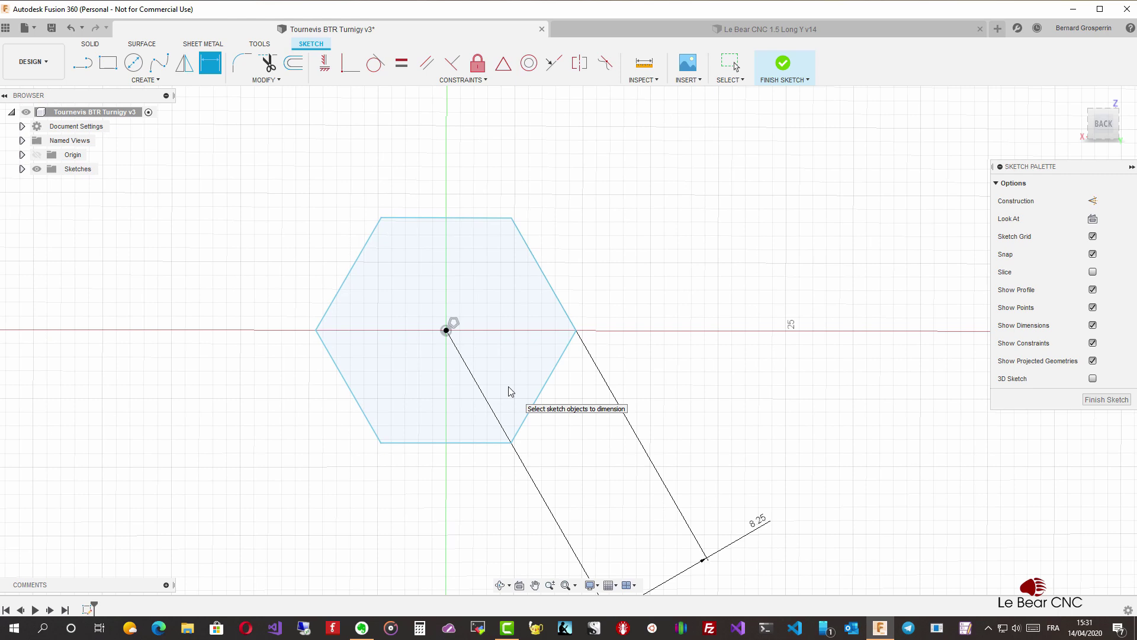
key("Escape")
- Draw a 240° centre-point arc outside the hexagon's upper-right vertex, about 0.79 mm in radius, from the slanted side to the upper side
scroll(513, 221, "up", 5)
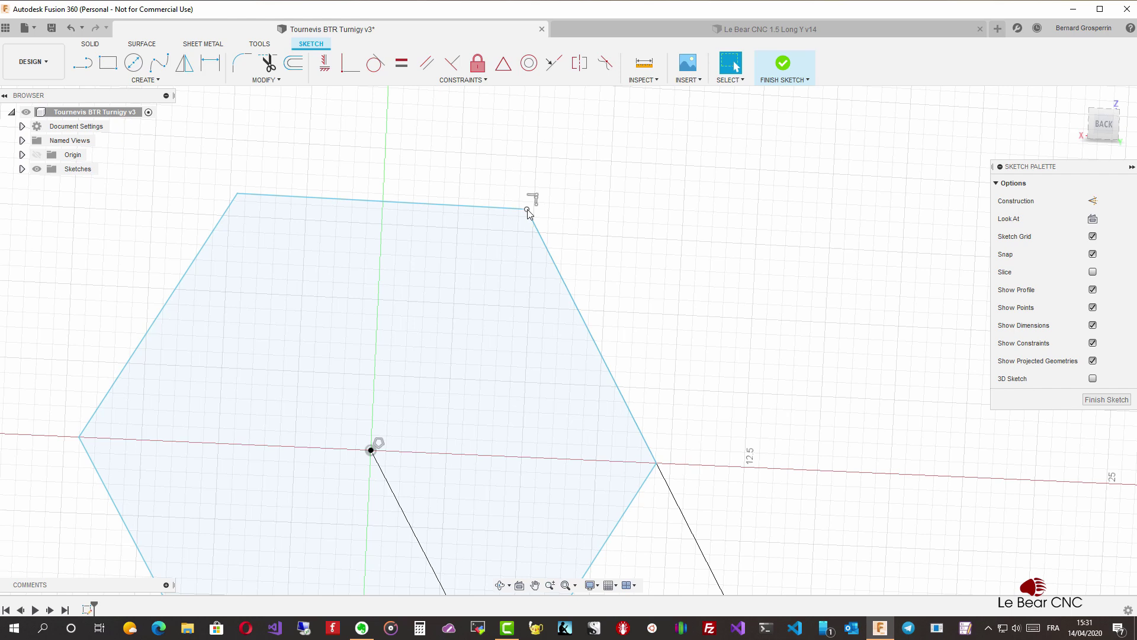
left_click(144, 86)
mouse_move(112, 137)
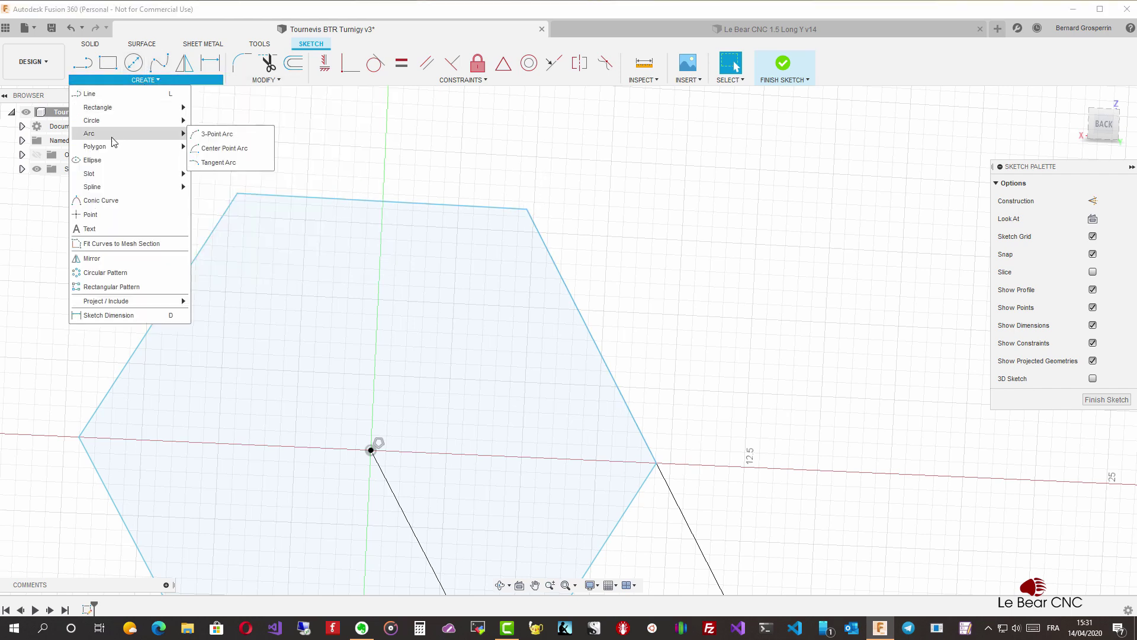
left_click(225, 151)
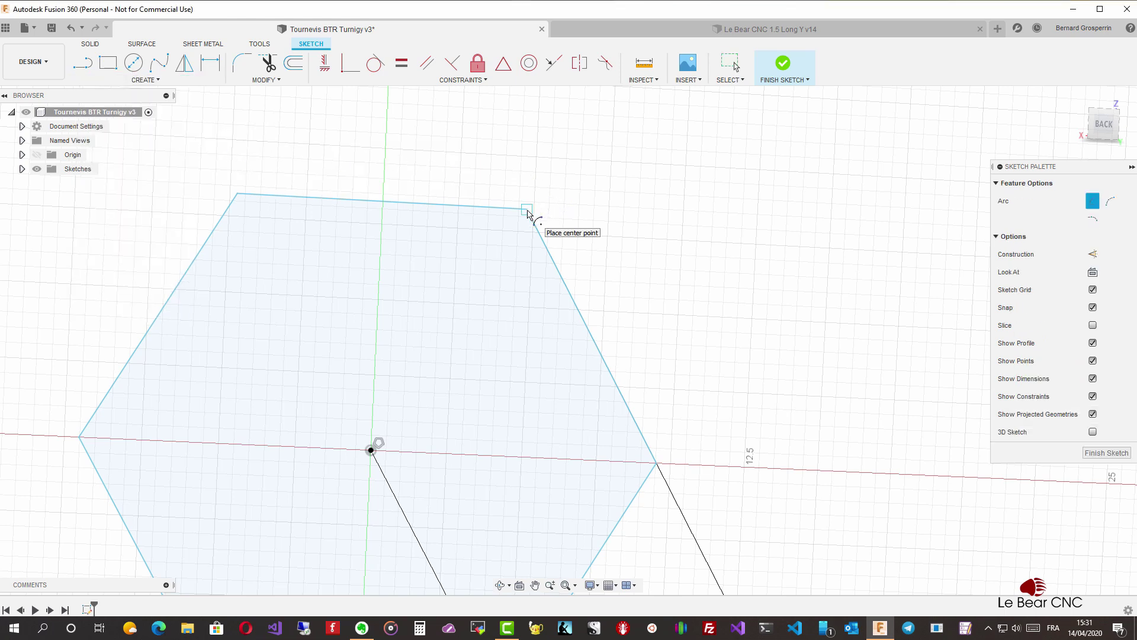
left_click(529, 210)
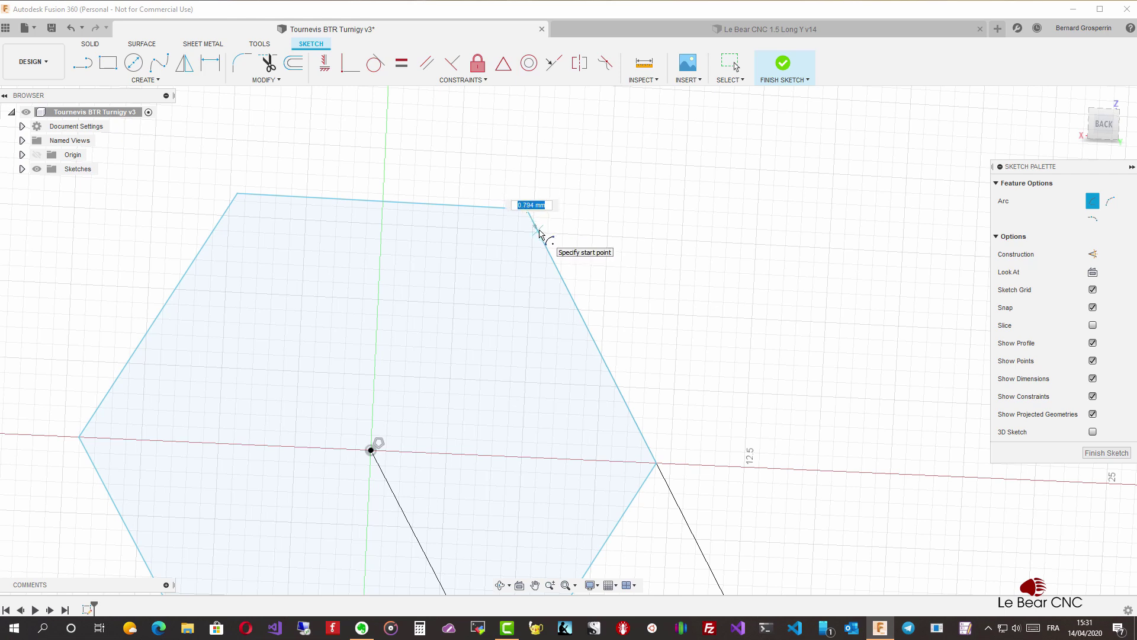
left_click(538, 230)
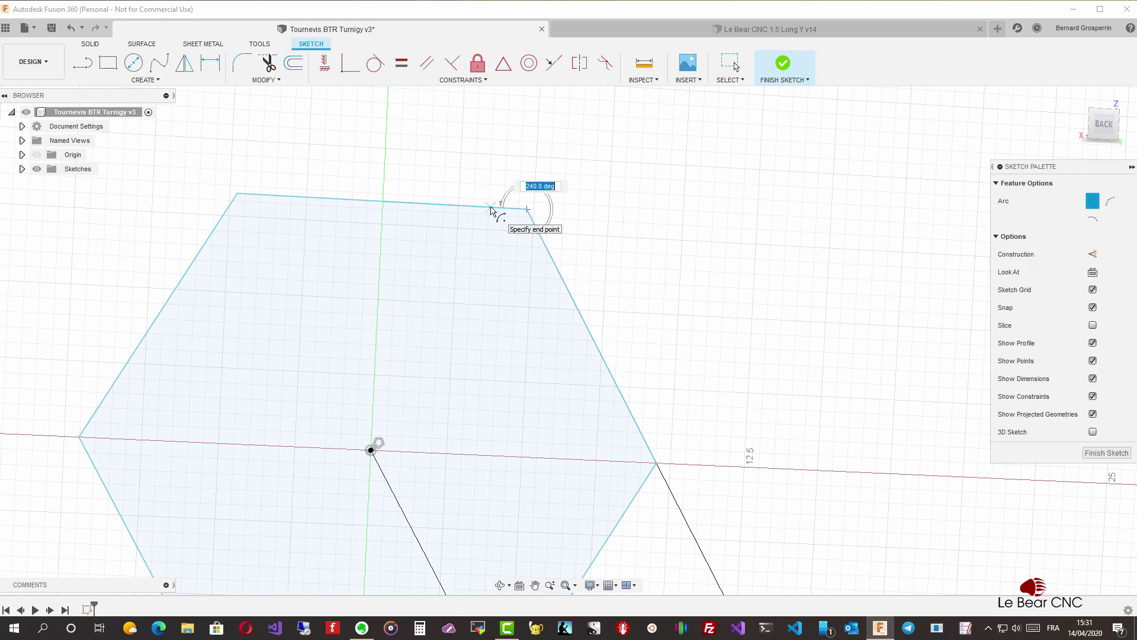
left_click(500, 196)
key("Escape")
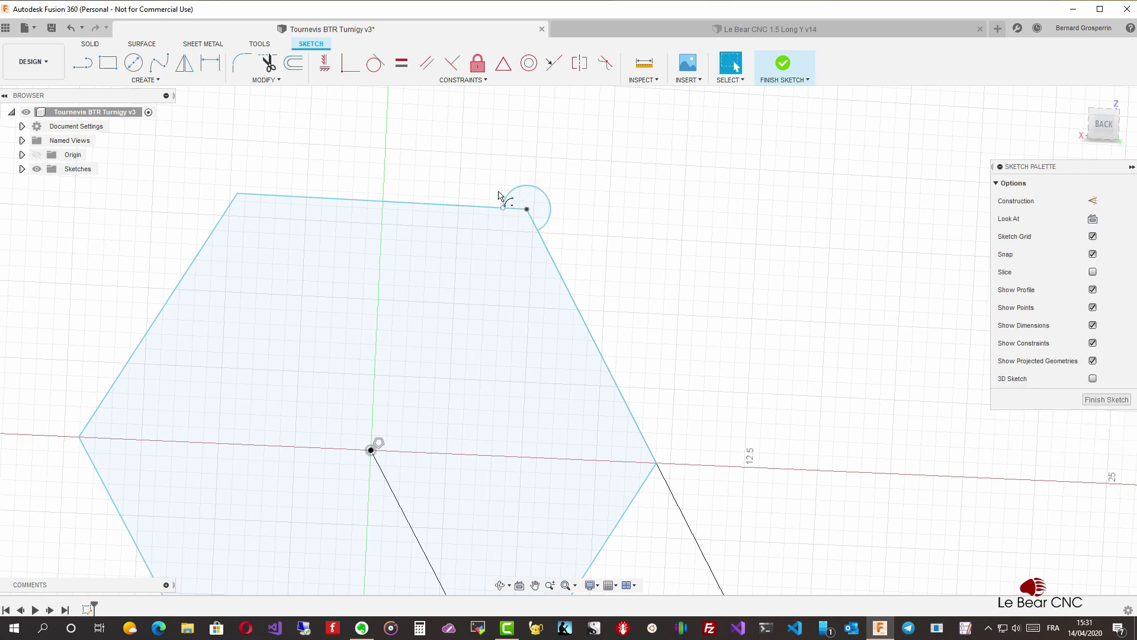
- Dimension the radius of the arc at the hexagon's upper-right vertex as 1.2 mm
key("d")
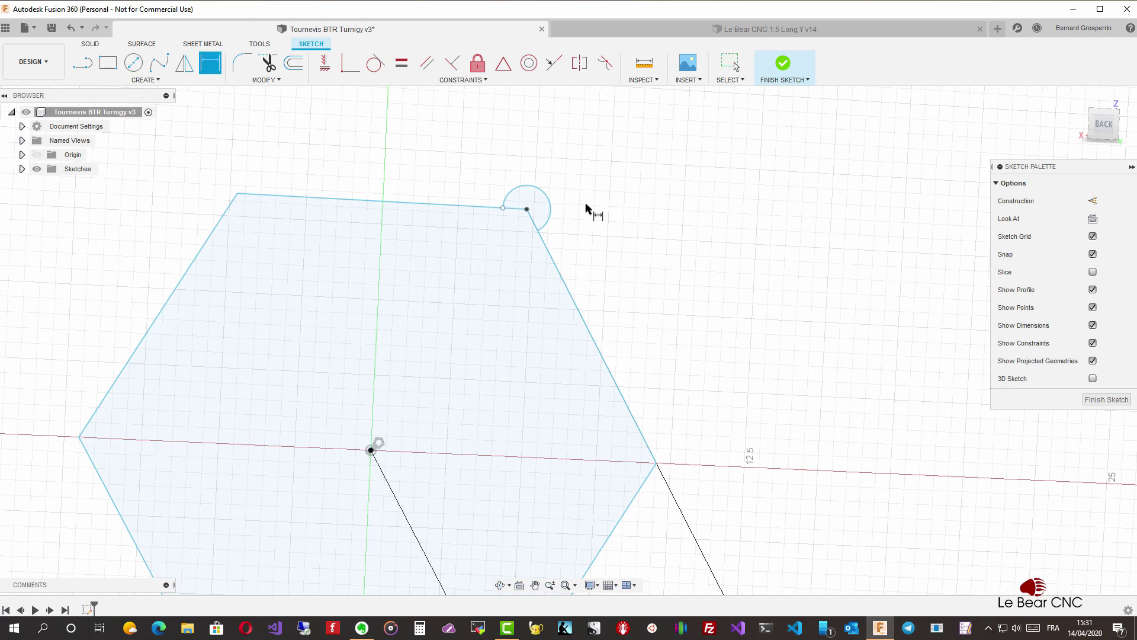
left_click(553, 220)
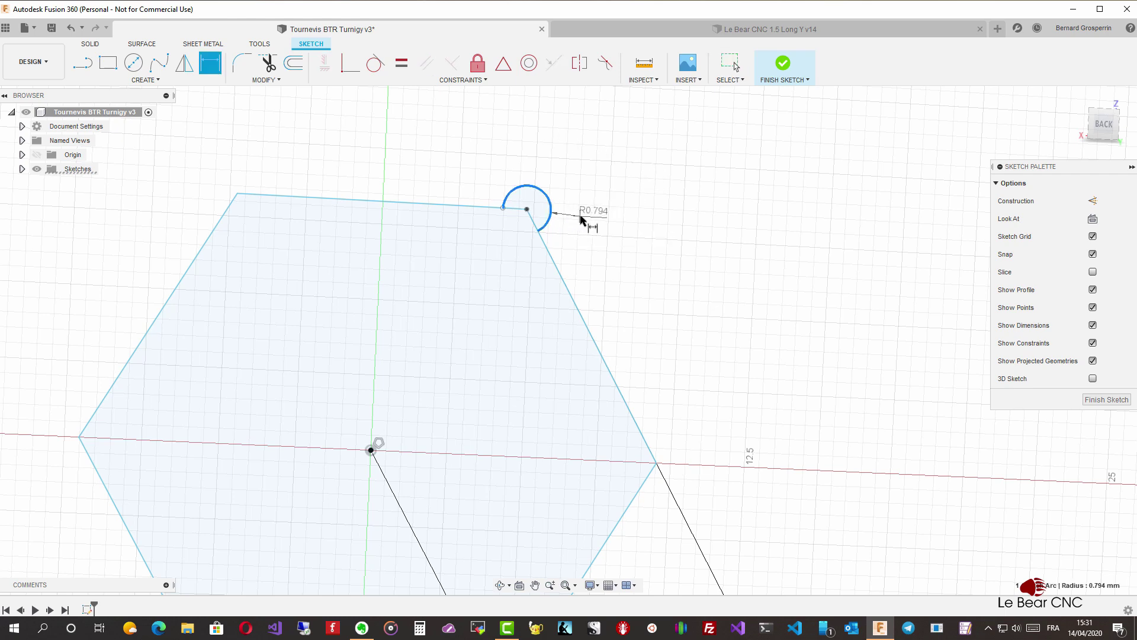
left_click(603, 214)
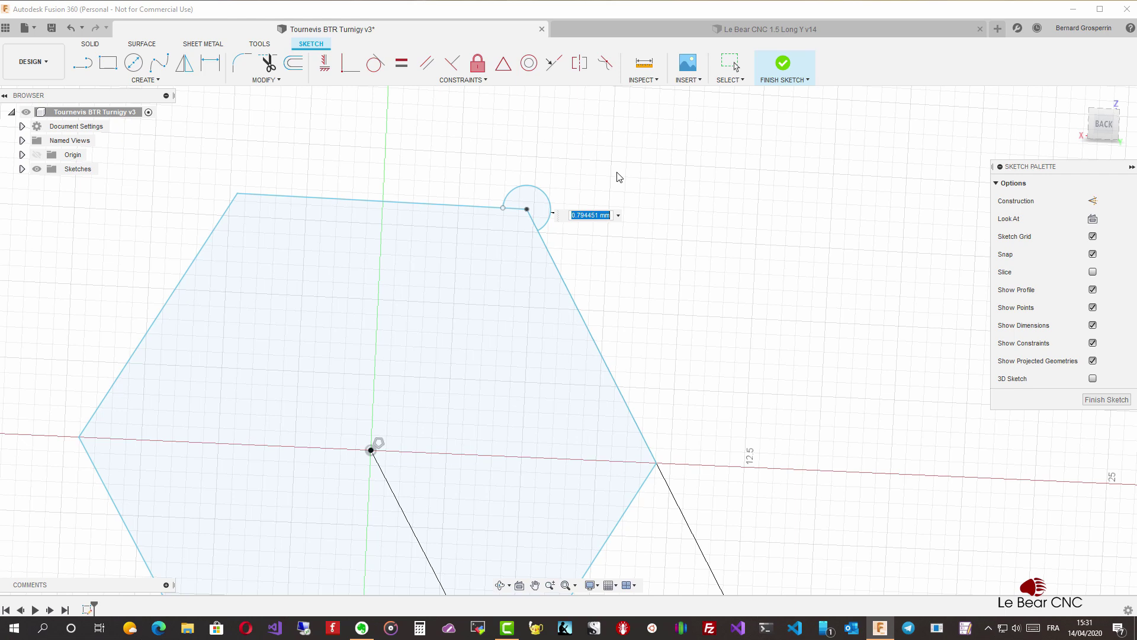
type("1.2")
key("Return")
key("d")
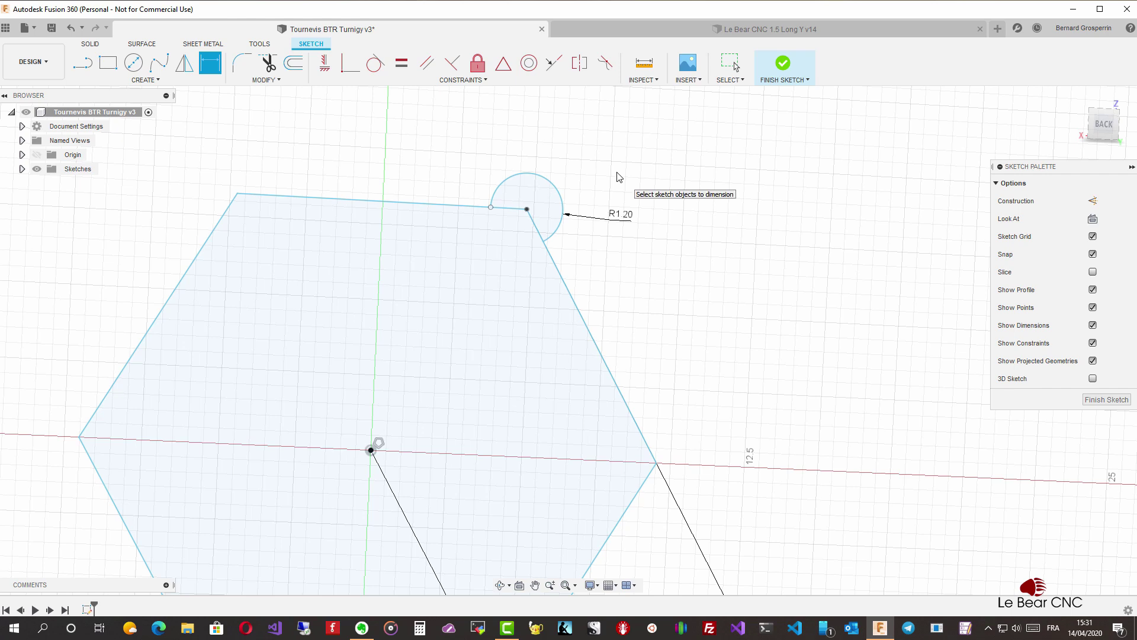
key("Escape")
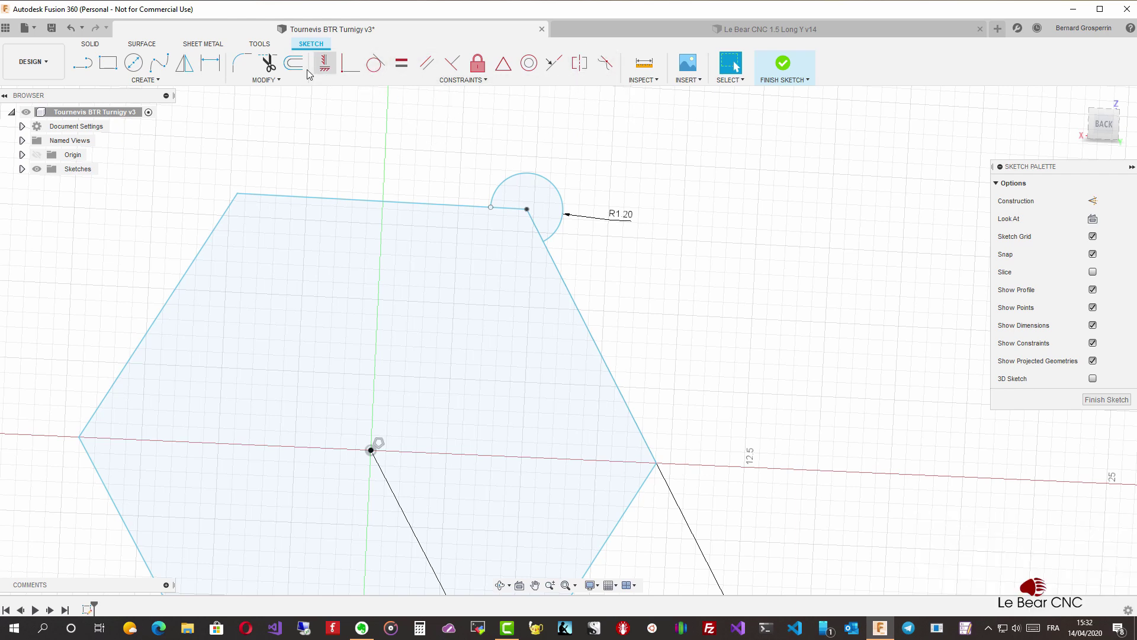
- Fillet both junctions between the corner arc and the hexagon's upper and upper-right sides with a 0.5 mm radius
left_click(240, 63)
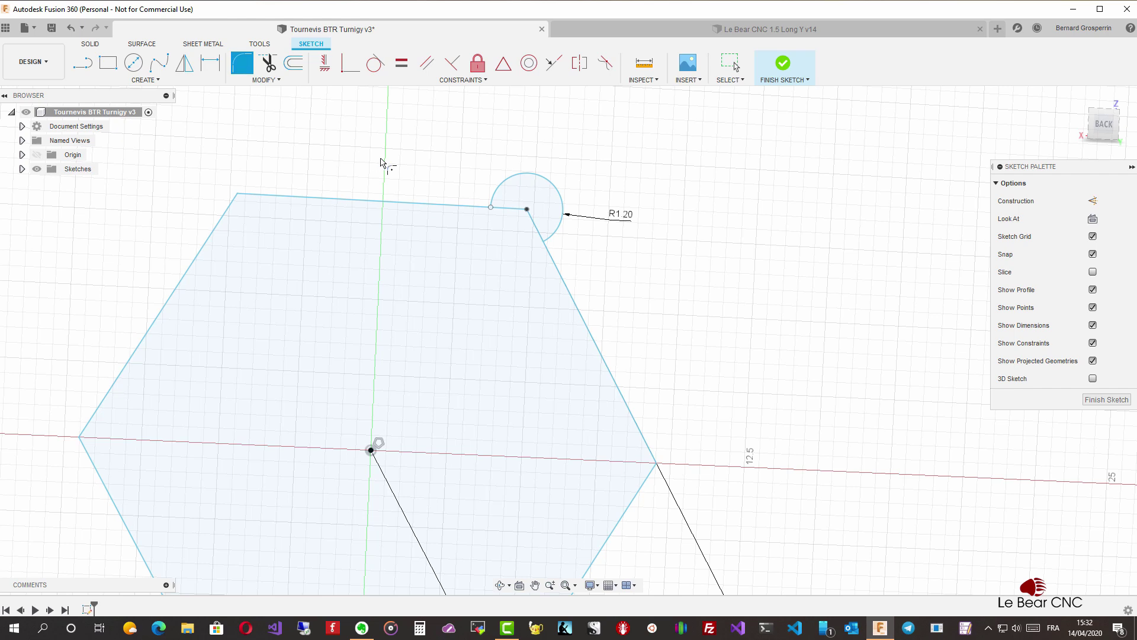
left_click(462, 206)
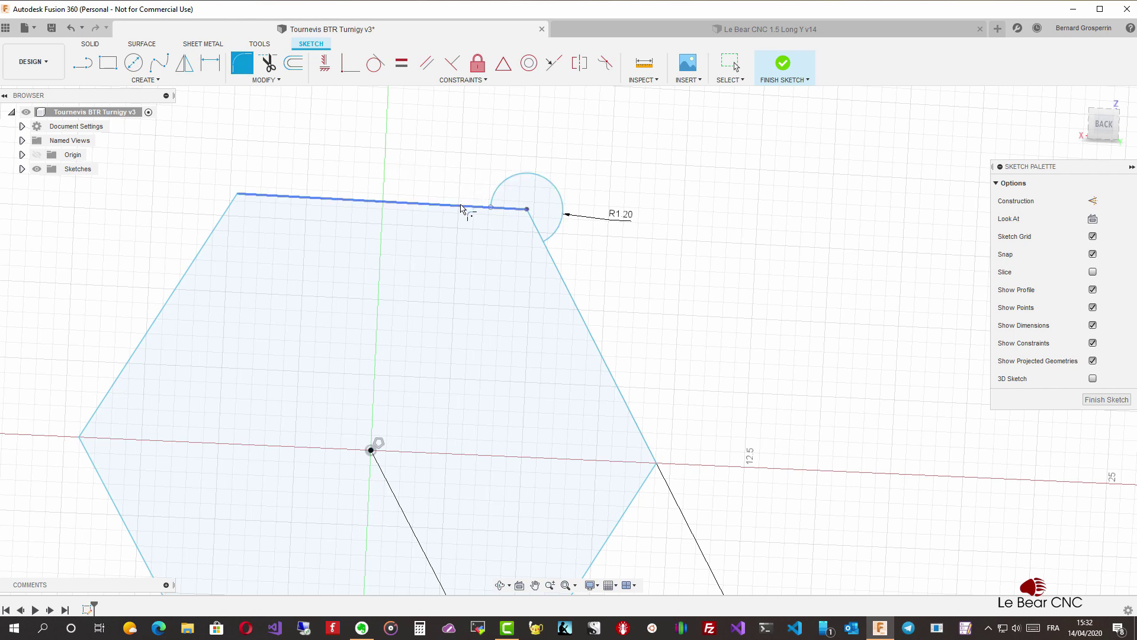
left_click(500, 189)
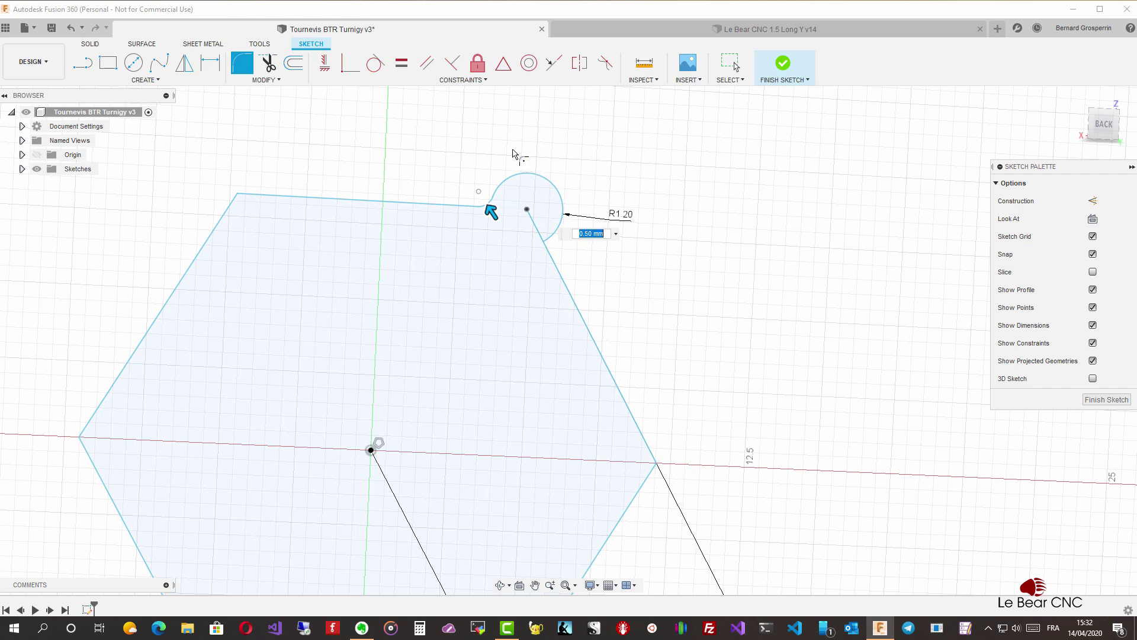
left_click(557, 235)
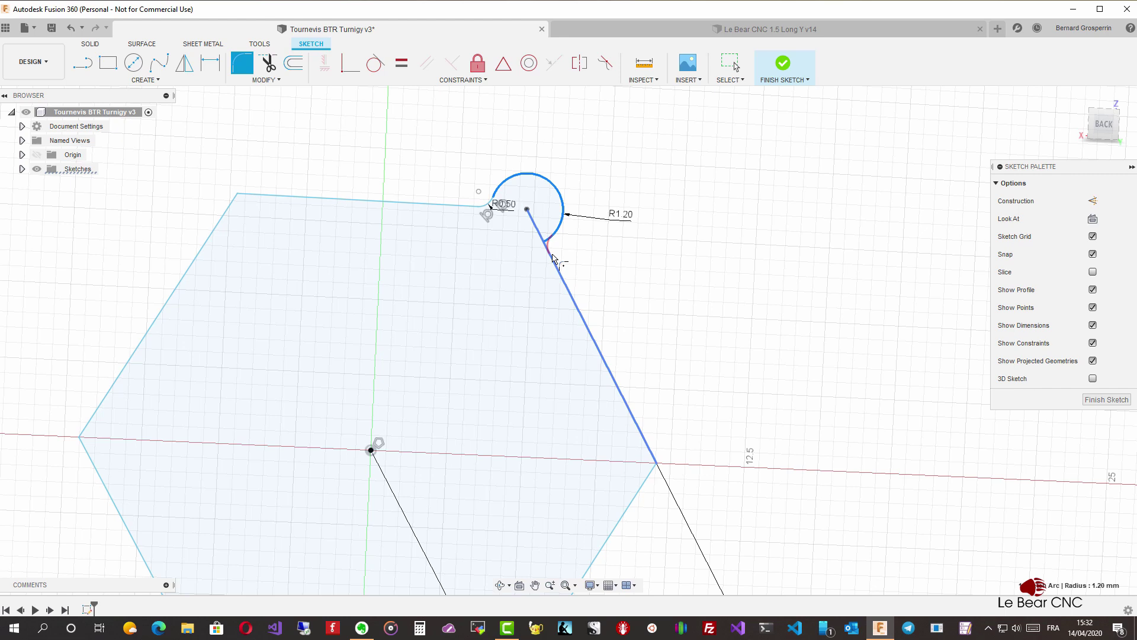
left_click(552, 257)
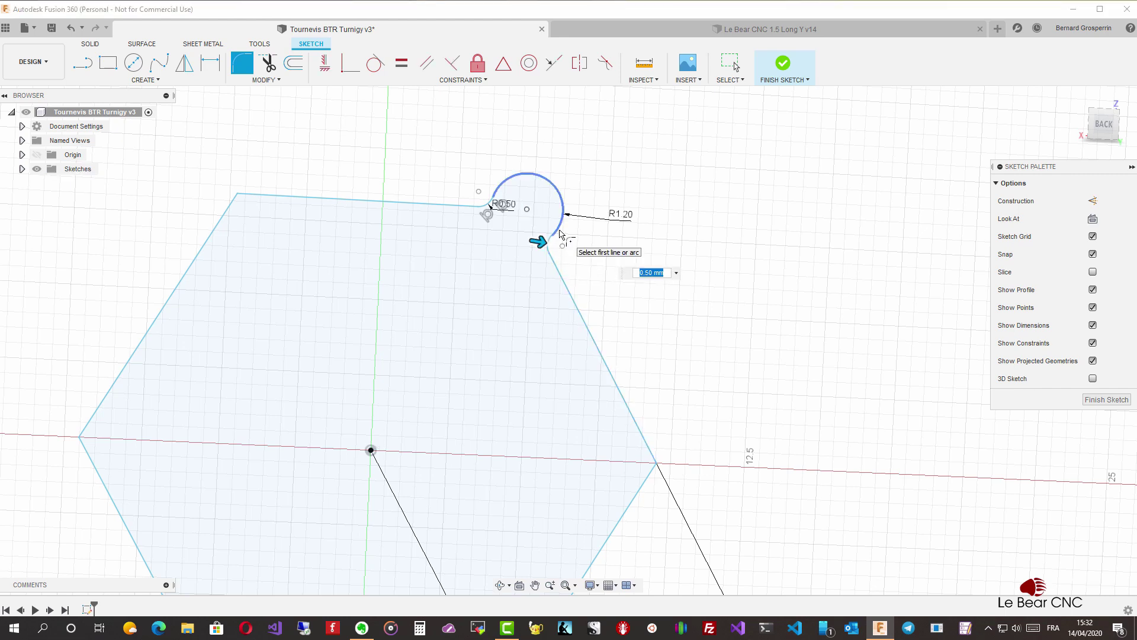
key("Return")
- Create a full circular pattern of the corner arc and its two fillets around the hexagon's centre, with a quantity of 6
scroll(559, 234, "down", 3)
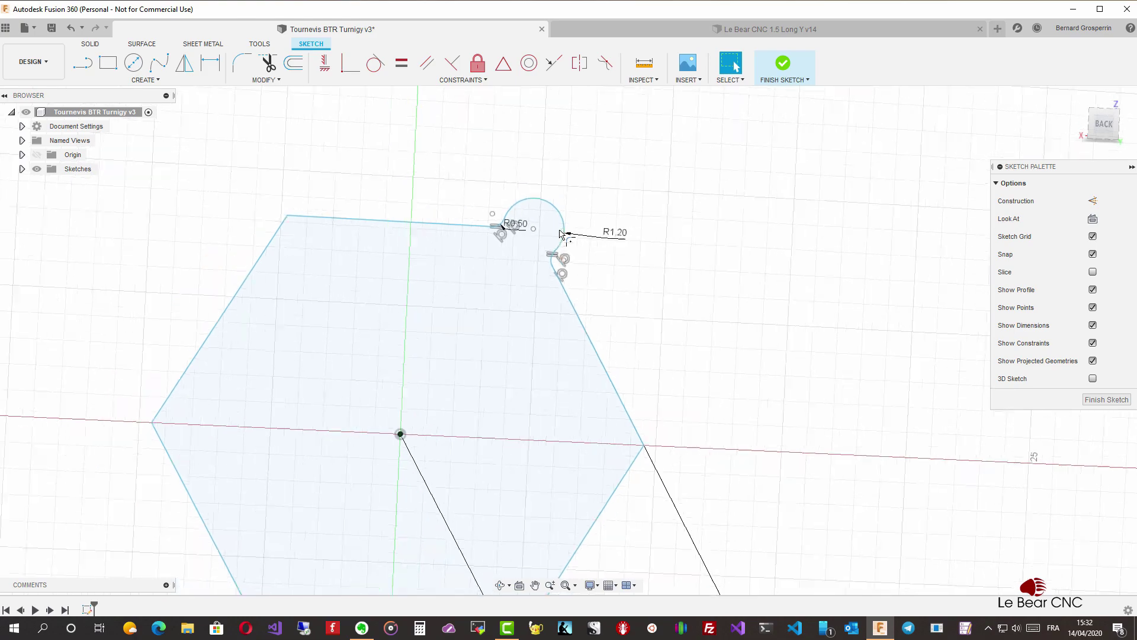
scroll(560, 234, "up", 4)
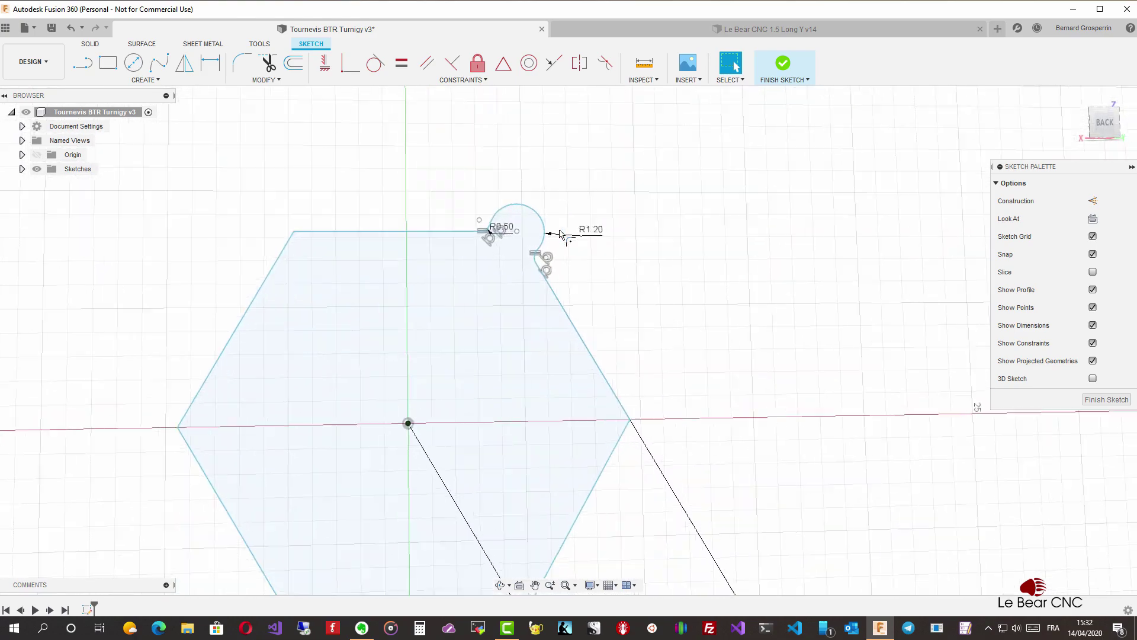
scroll(560, 234, "up", 2)
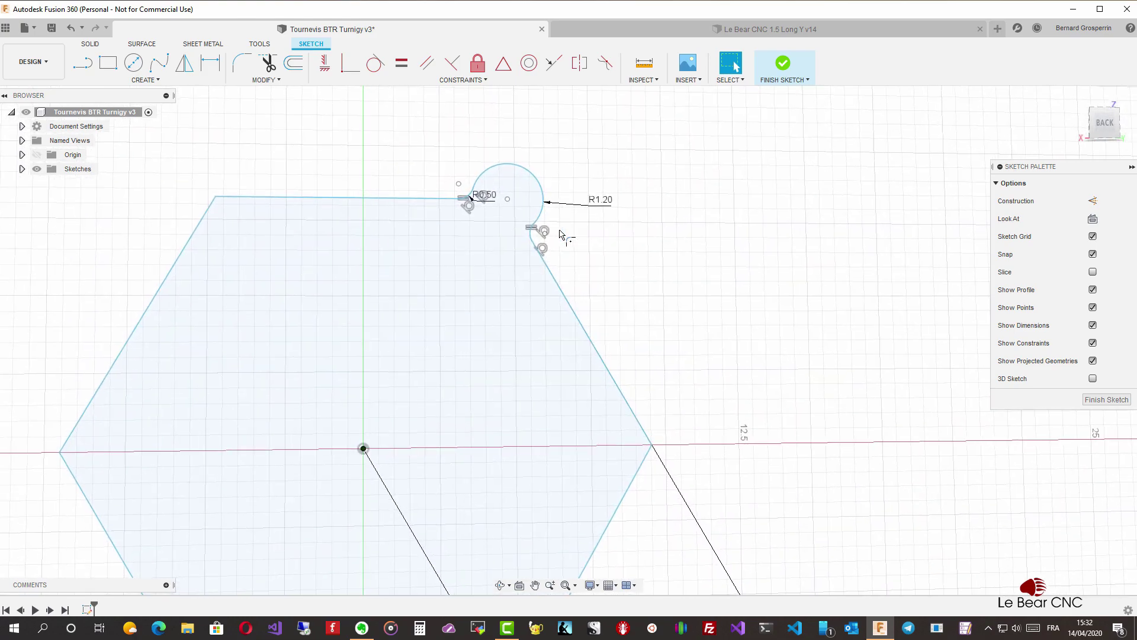
left_click(151, 81)
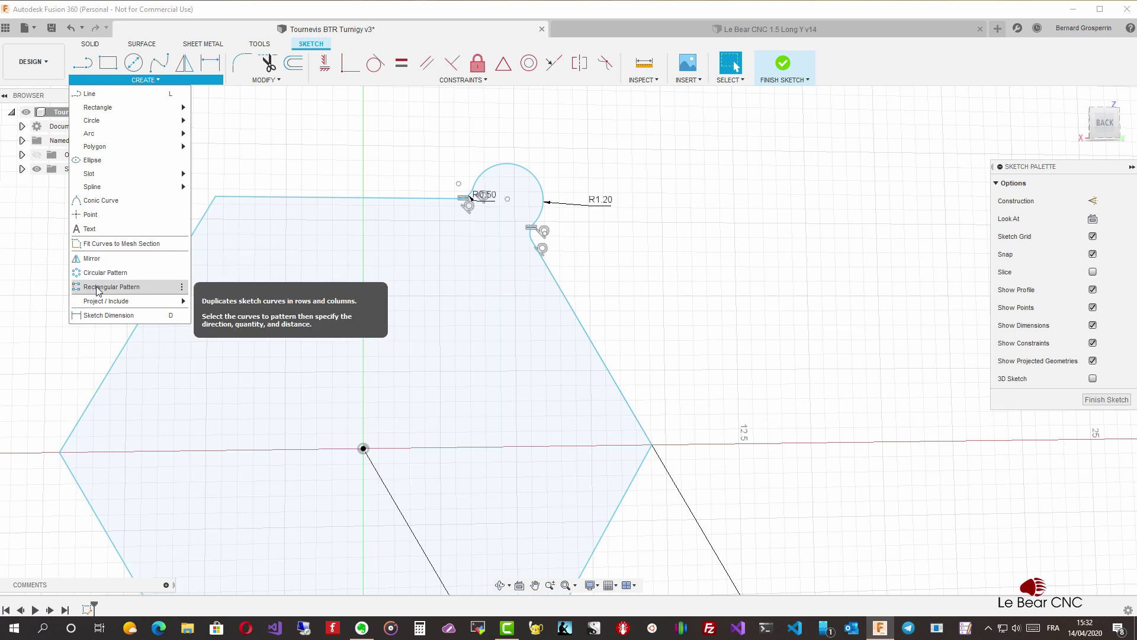
left_click(99, 274)
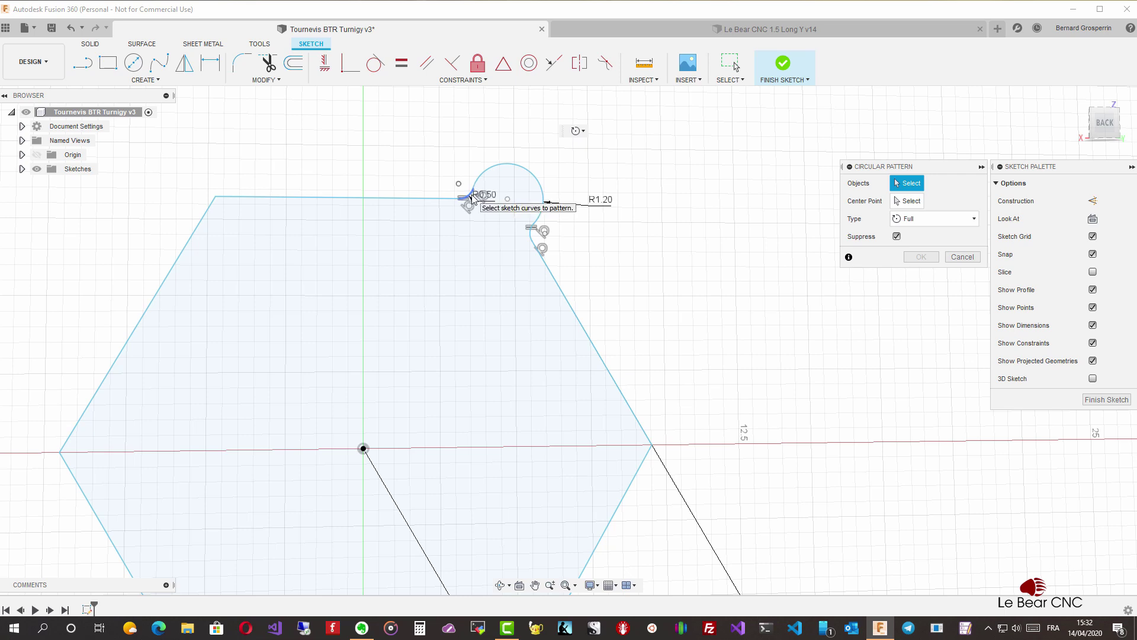
left_click(482, 183)
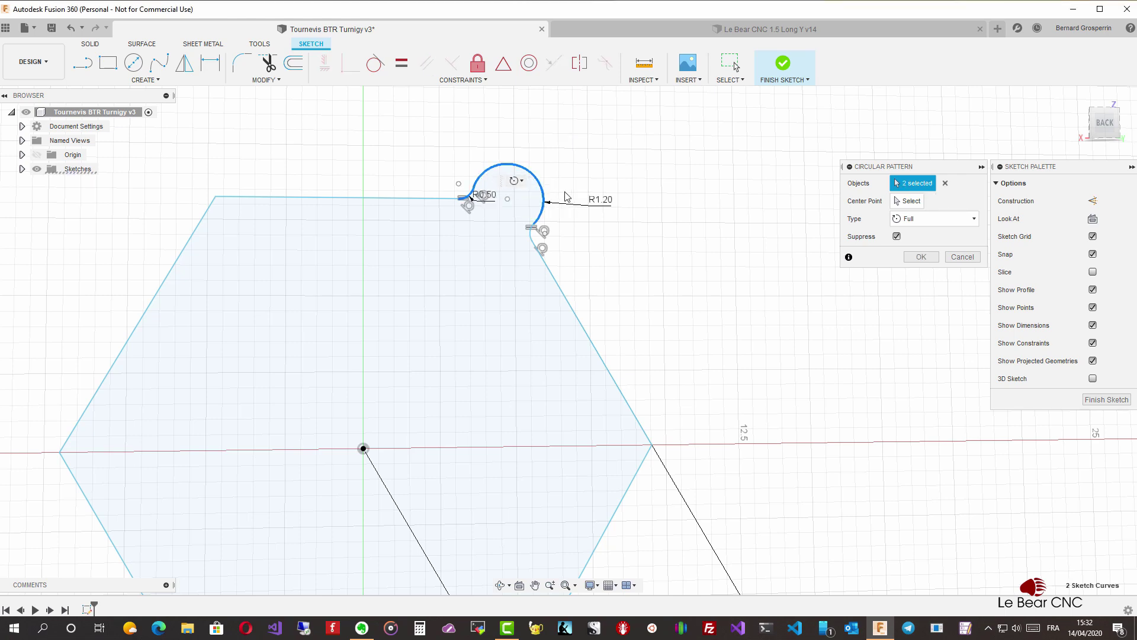
left_click(533, 232)
left_click(533, 232)
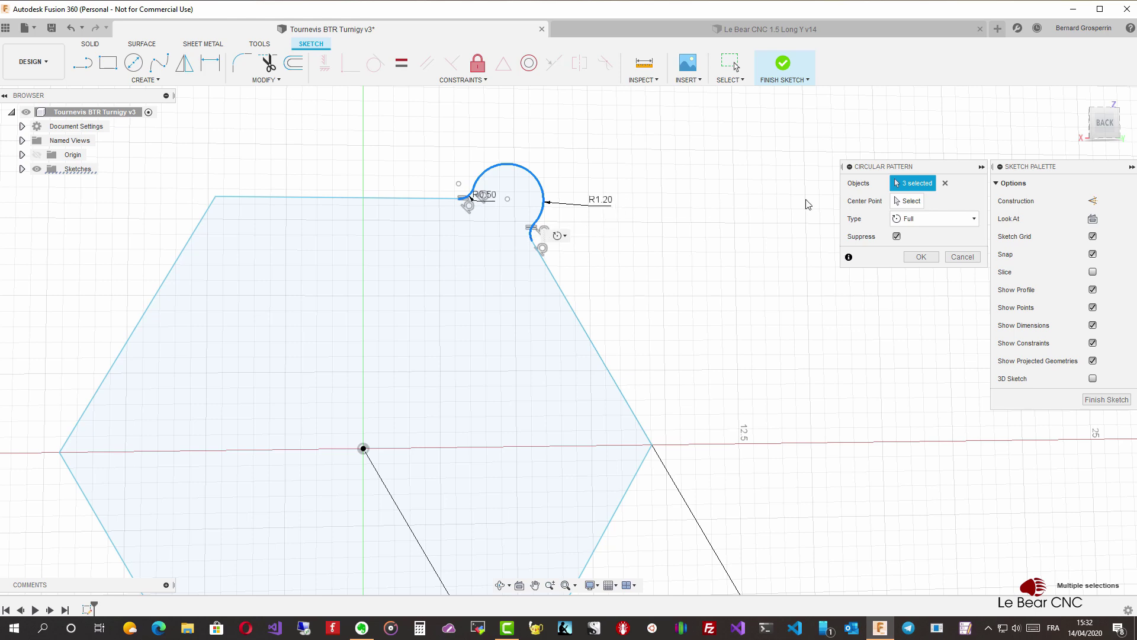
left_click(902, 202)
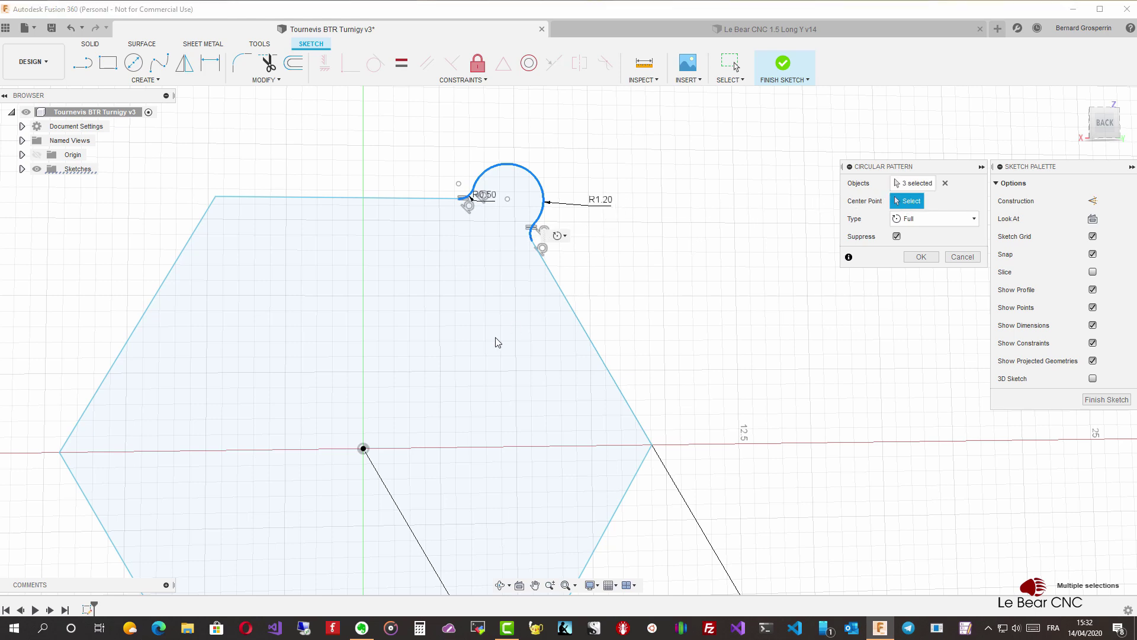
left_click(363, 449)
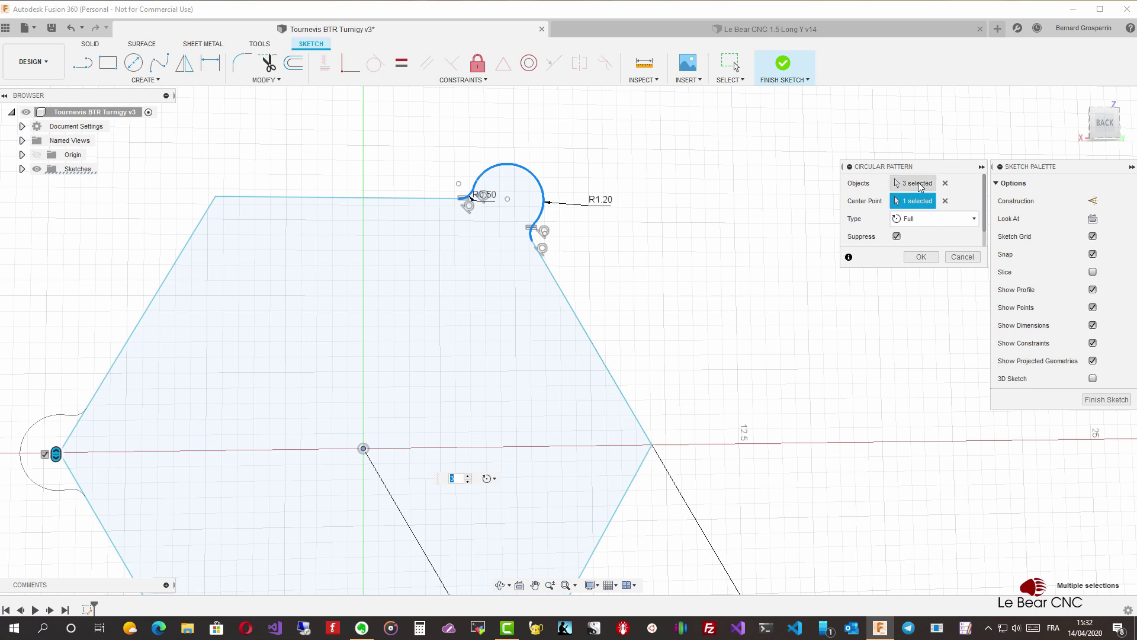
left_click_drag(905, 167, 742, 158)
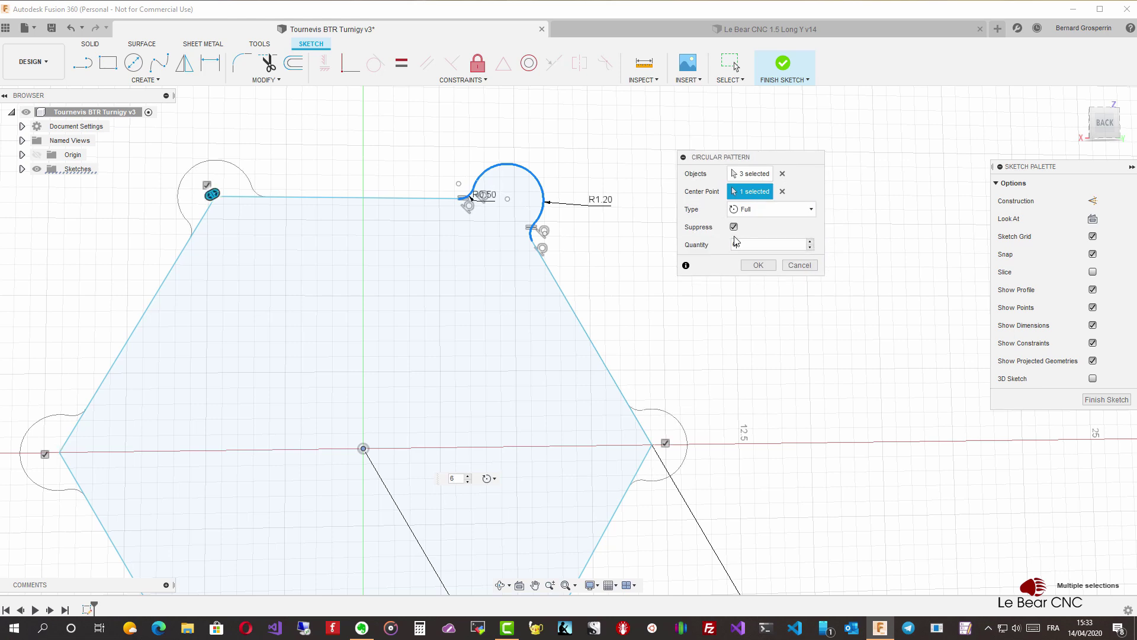
left_click(760, 266)
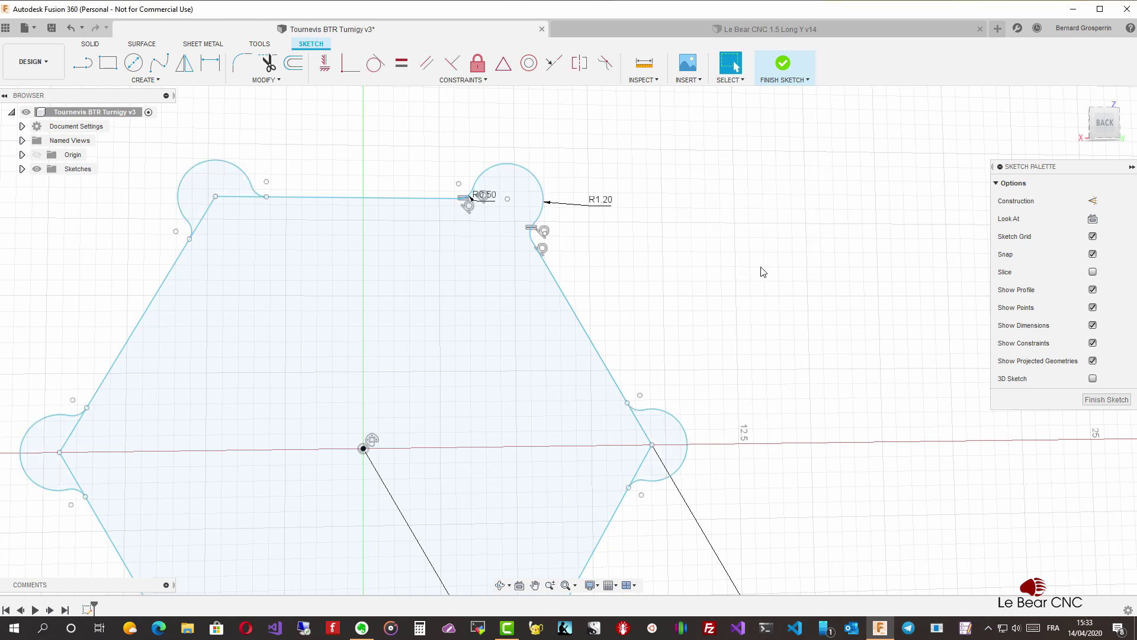
- Trim the hexagon's leftover corner segments inside the five patterned lobes and finish the sketch
middle_click_drag(440, 214, 521, 217)
scroll(616, 212, "up", 2)
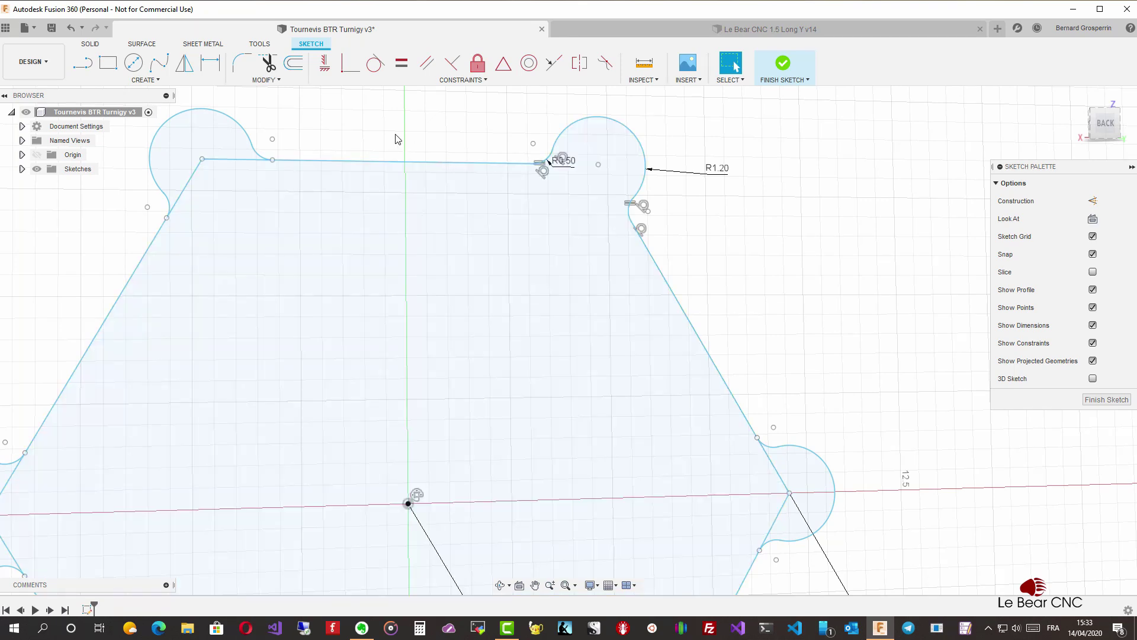
key("t")
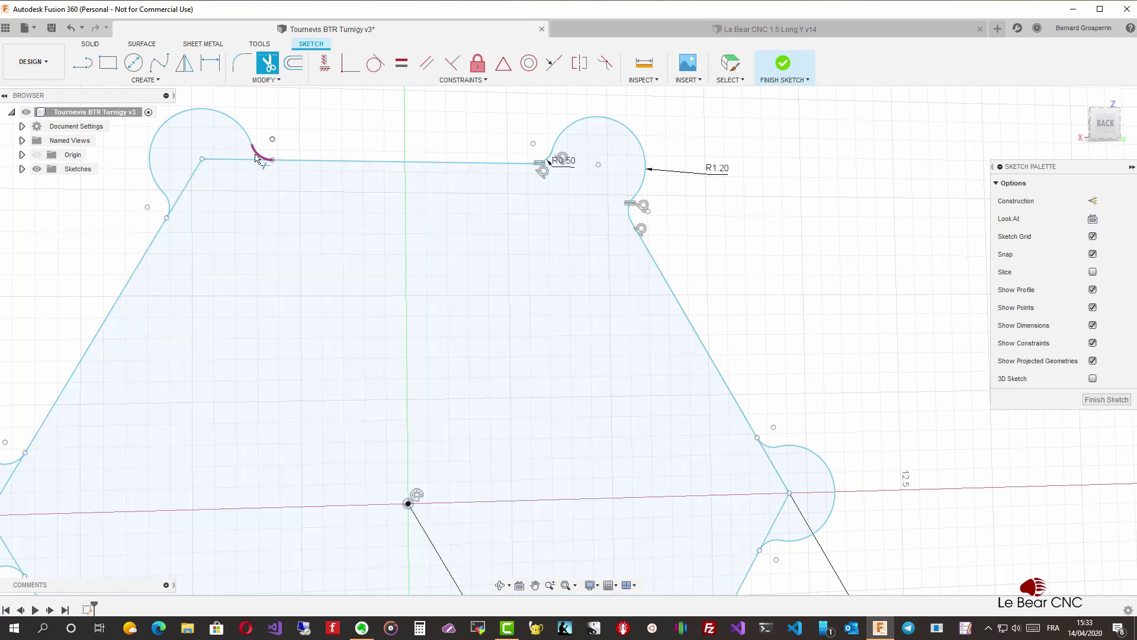
left_click(234, 162)
scroll(194, 182, "down", 5)
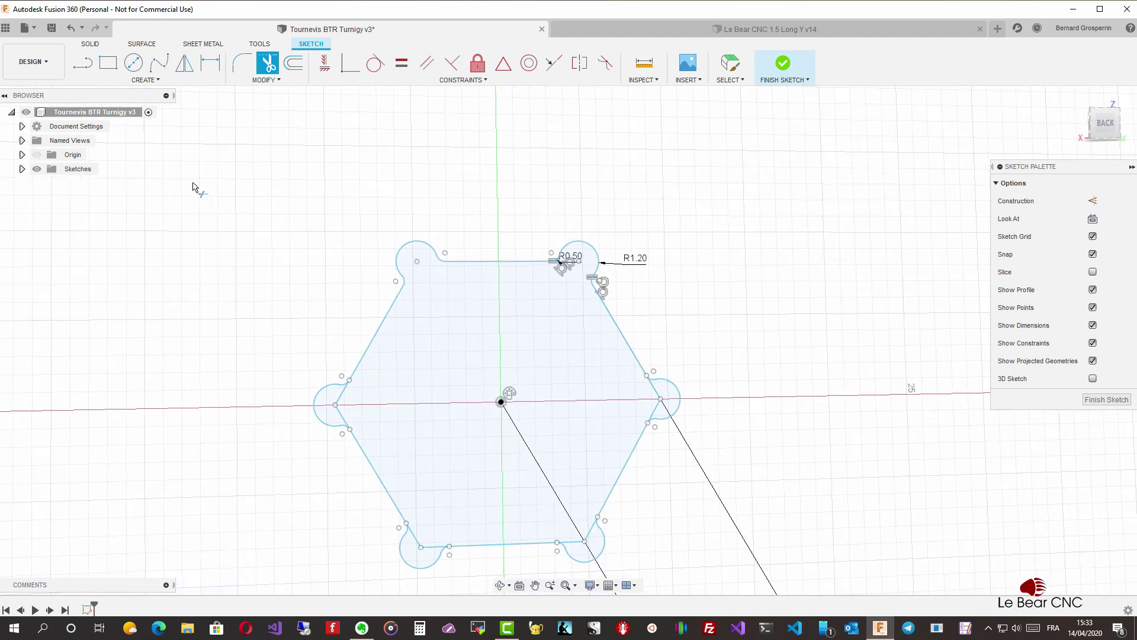
left_click(340, 398)
left_click(348, 426)
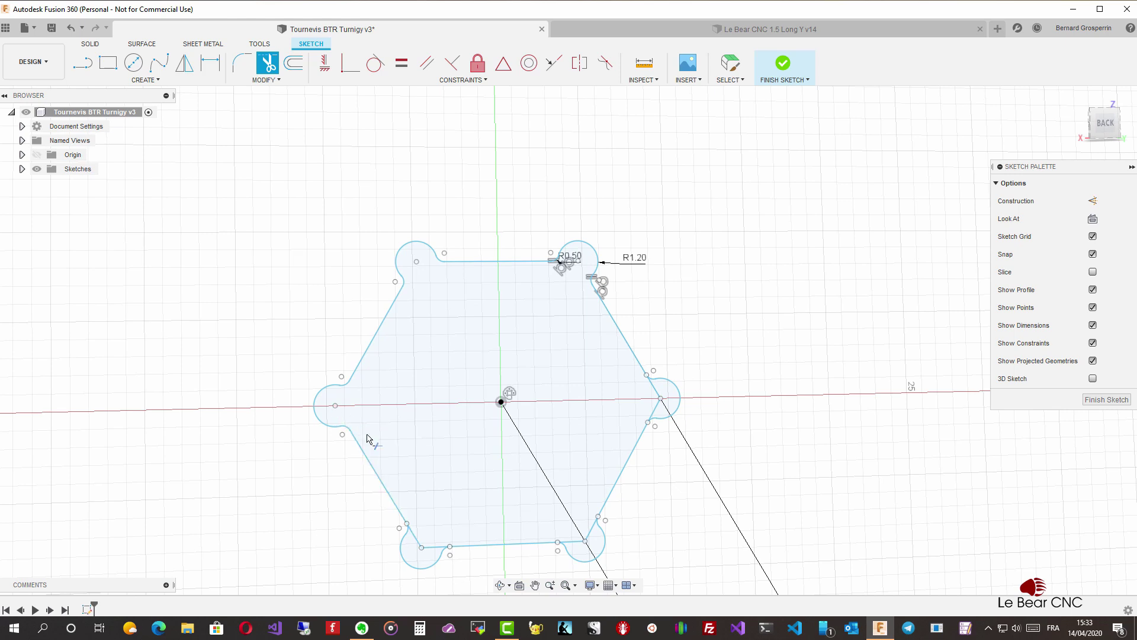
left_click(418, 540)
left_click(431, 547)
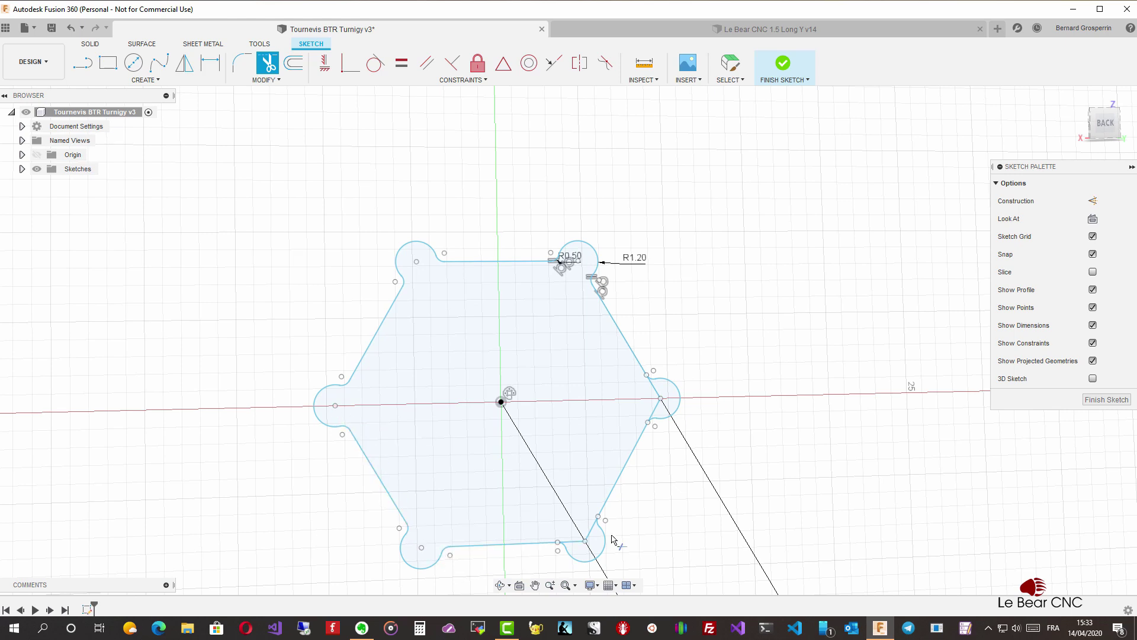
left_click(578, 541)
left_click(593, 539)
left_click(657, 414)
left_click(658, 391)
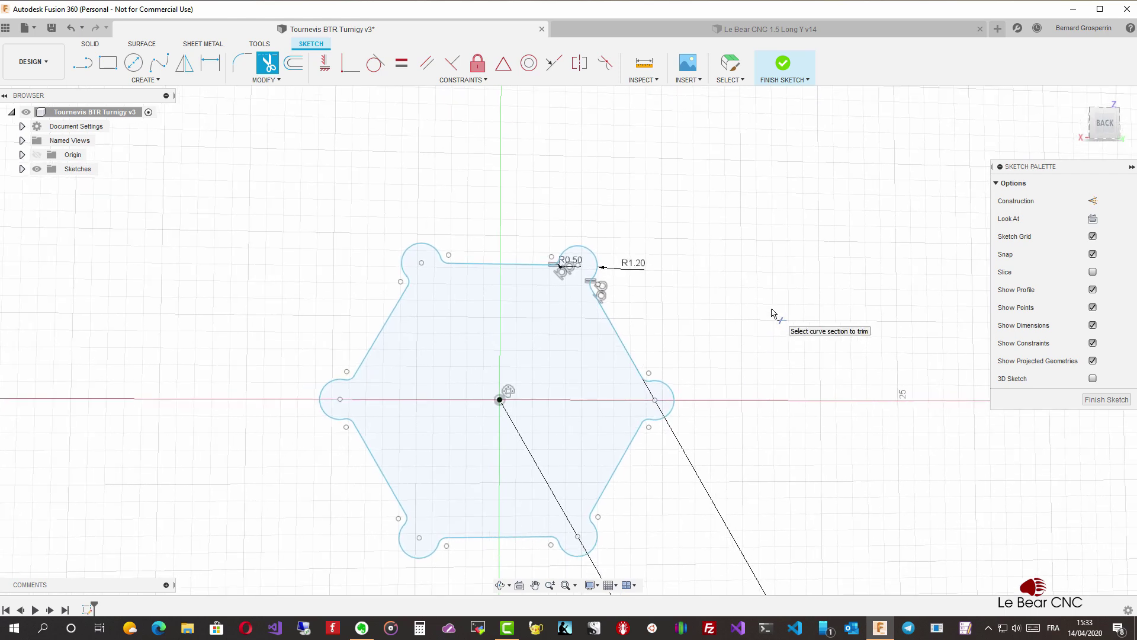
key("Escape")
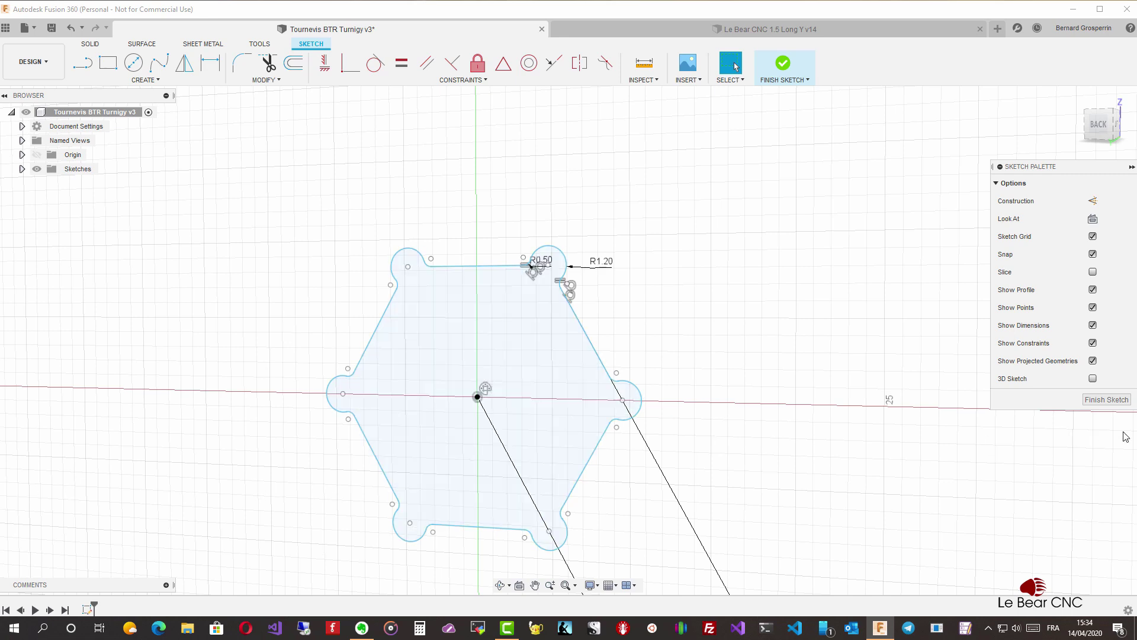
left_click(1100, 400)
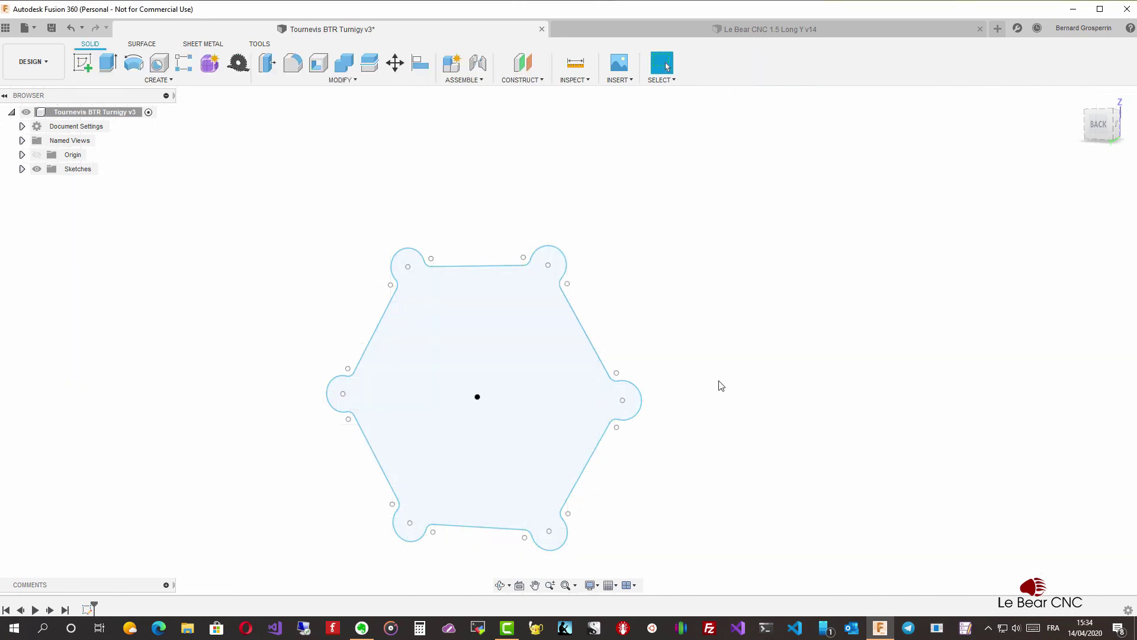
- Extrude the lobed hexagon profile by -100 mm as a new body
left_click(537, 394)
middle_click_drag(538, 393, 507, 391, "shift")
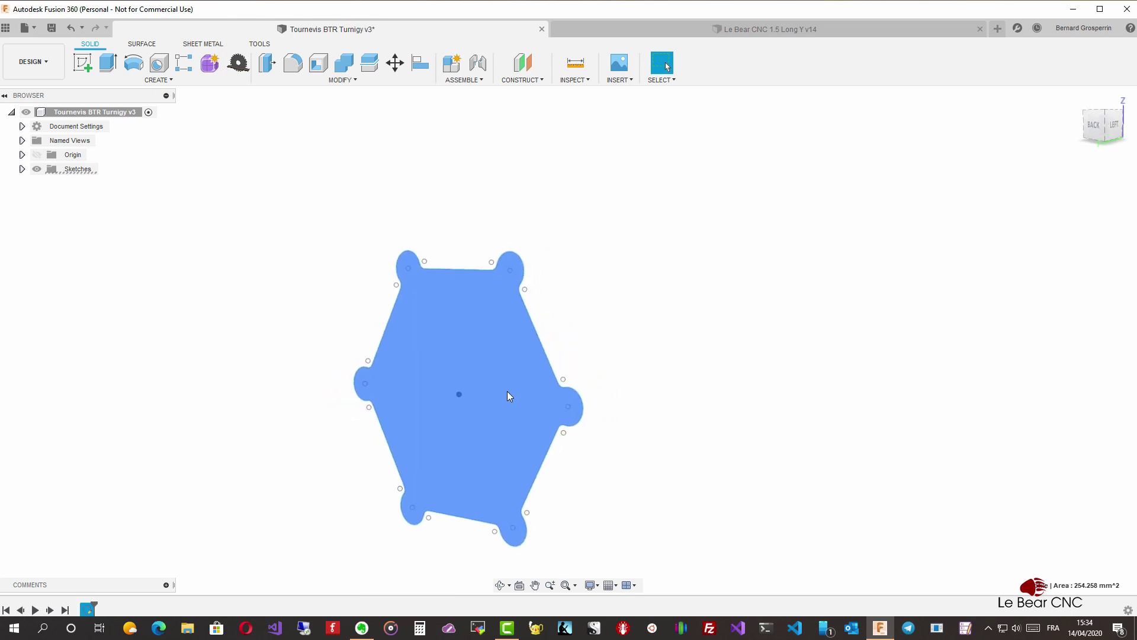
right_click(507, 391)
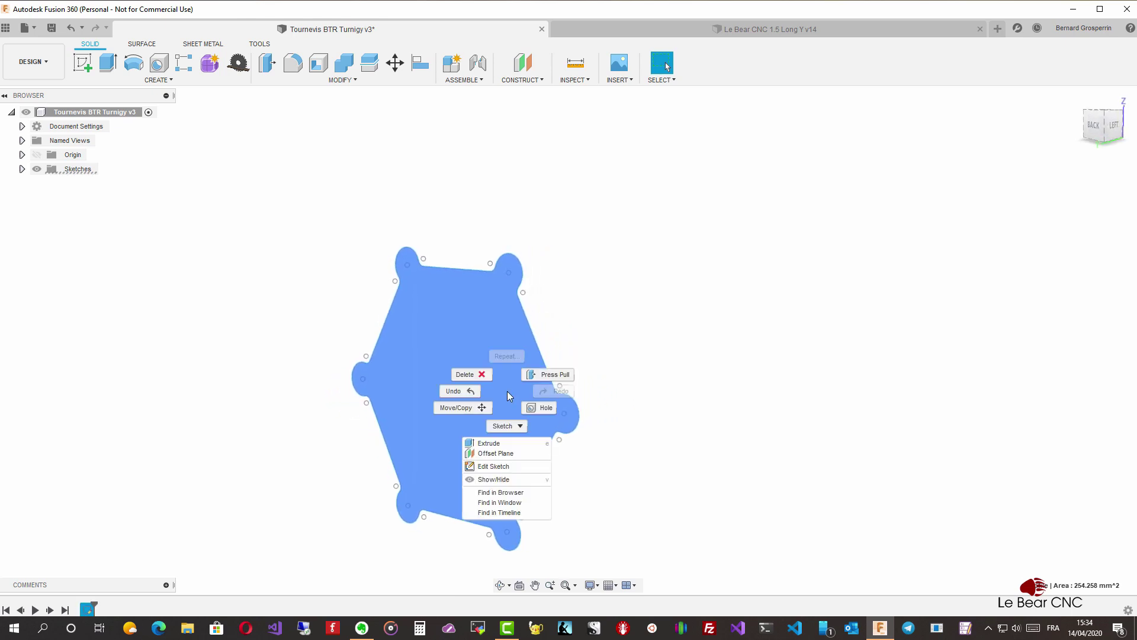
left_click(493, 443)
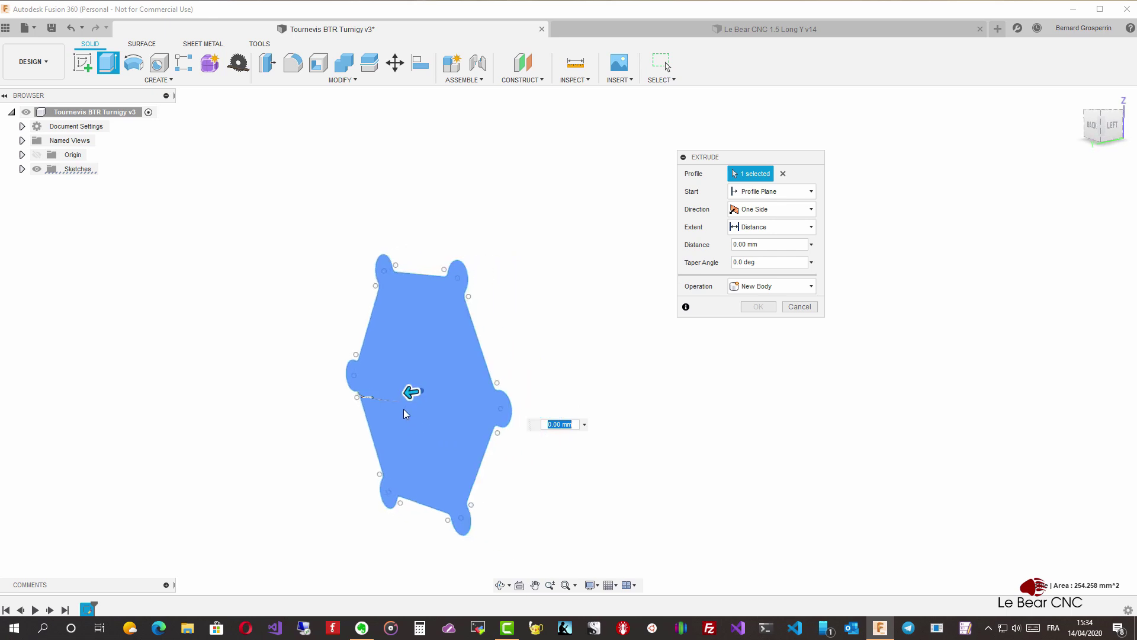
left_click_drag(441, 395, 517, 384)
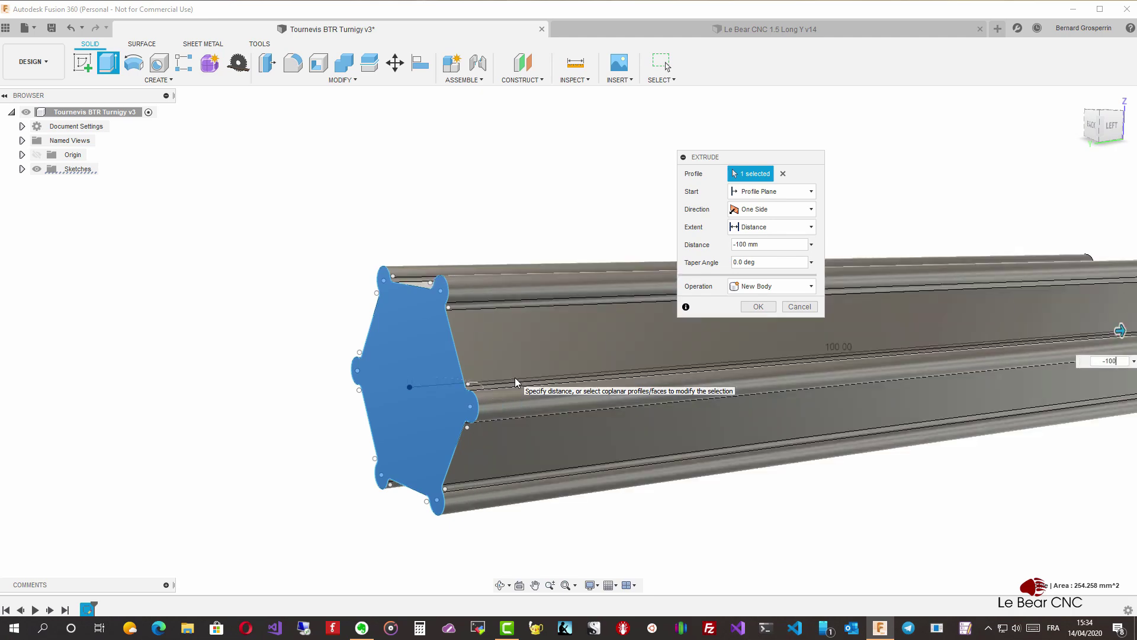
key("Return")
key("F6")
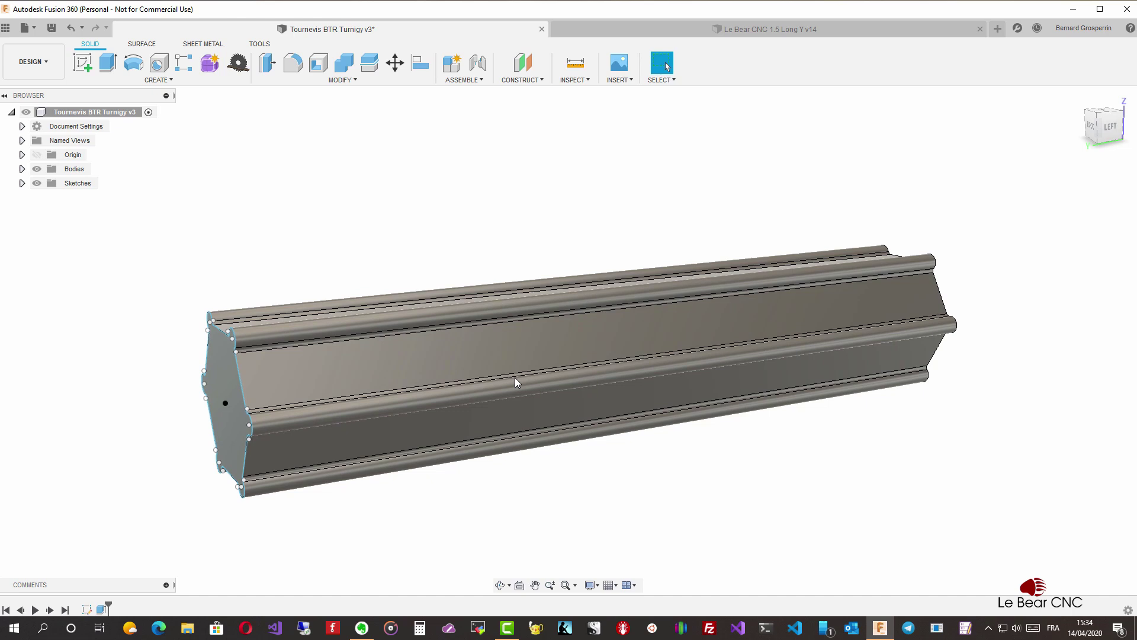
middle_click_drag(516, 381, 803, 205, "shift")
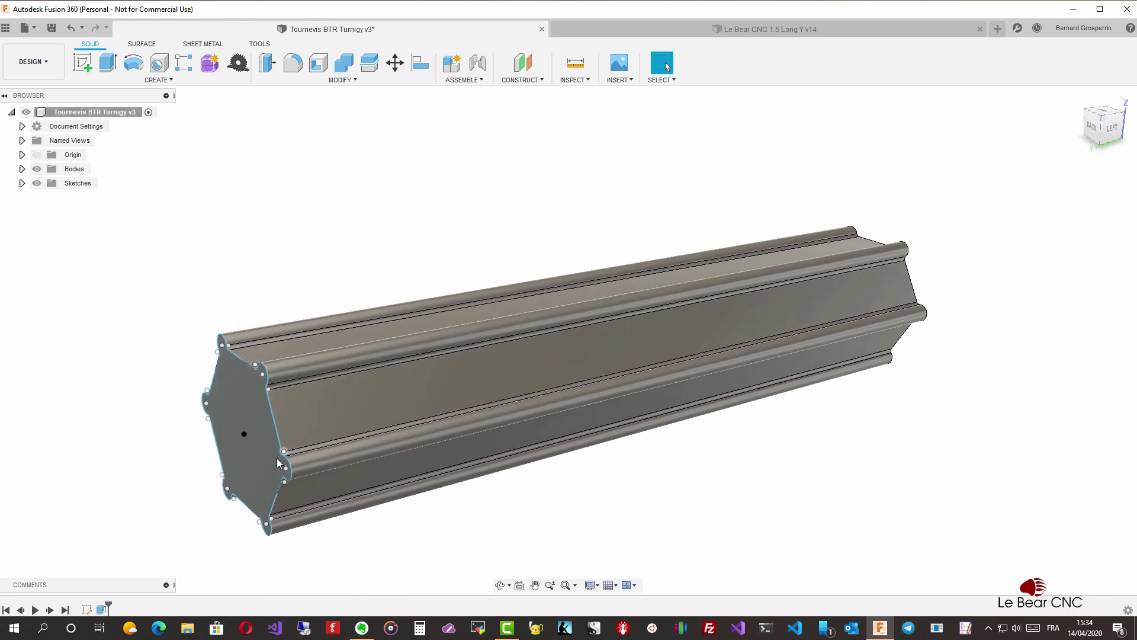
- Examine the extruded handle body from several angles and compare it with the handle in the reference photo
middle_click_drag(1109, 185, 1106, 181, "shift")
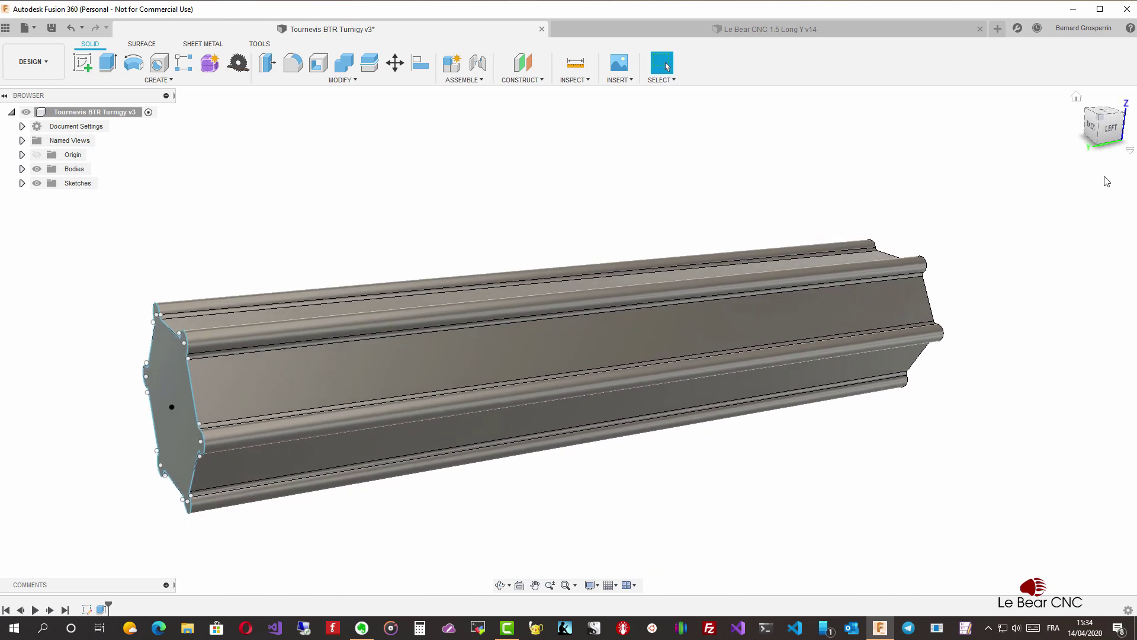
scroll(545, 373, "up", 1)
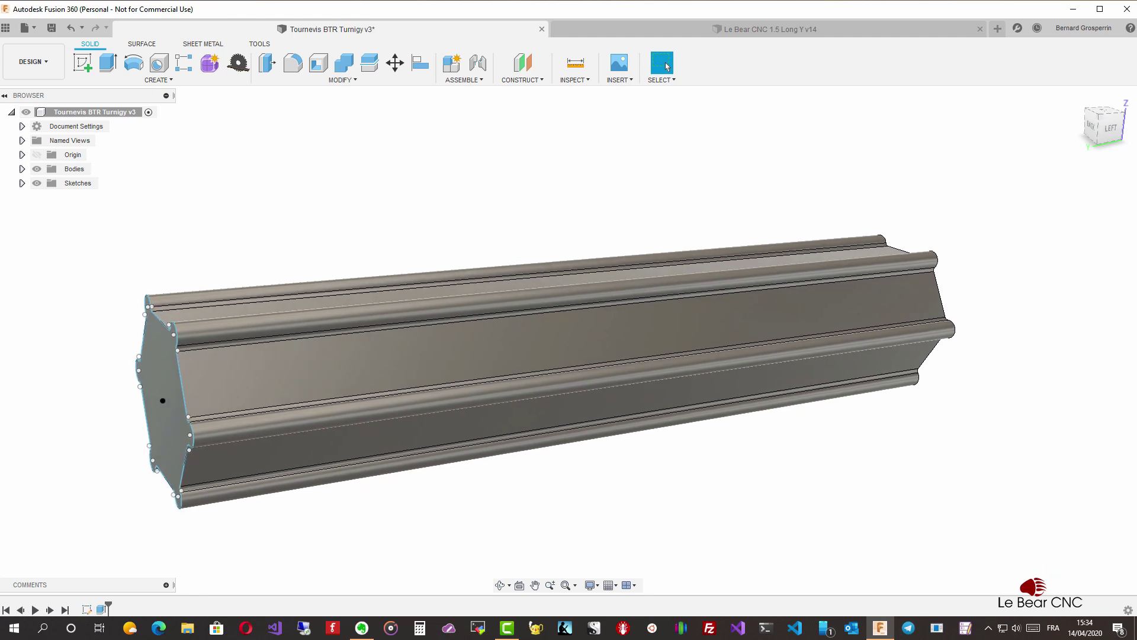
left_click(23, 170)
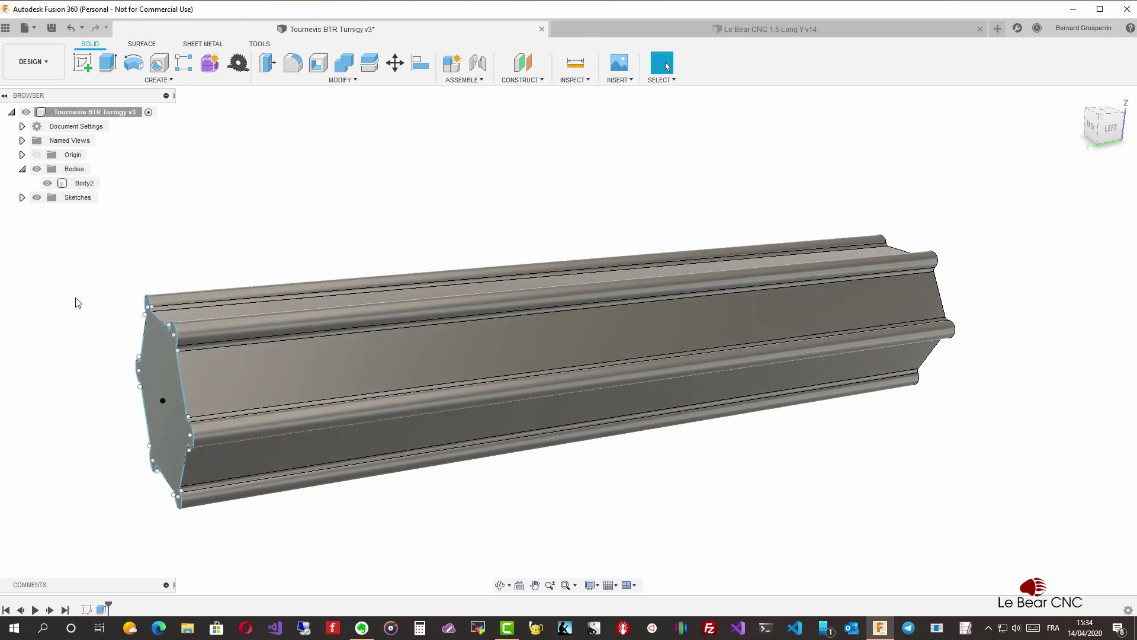
middle_click_drag(134, 288, 61, 290, "shift")
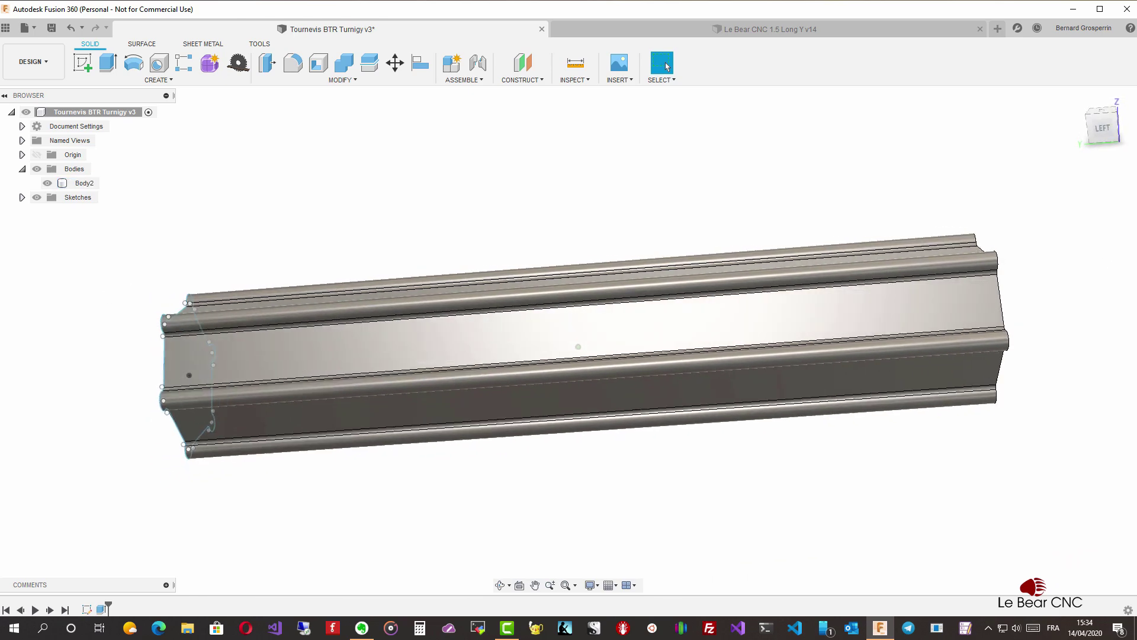
left_click_drag(1136, 84, 467, 88)
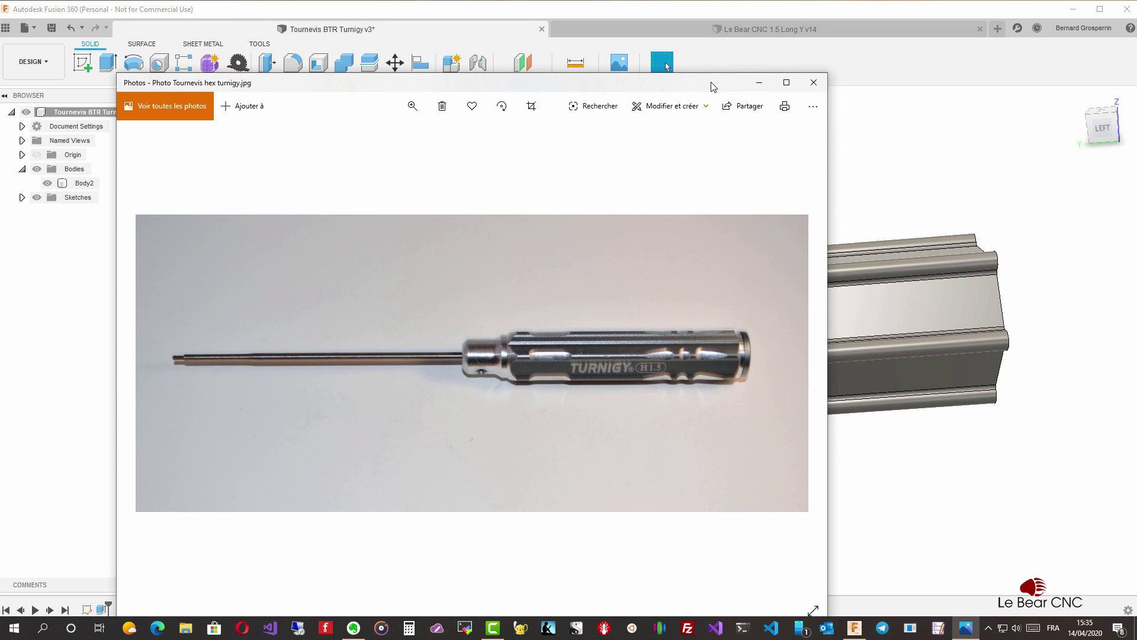
left_click(760, 82)
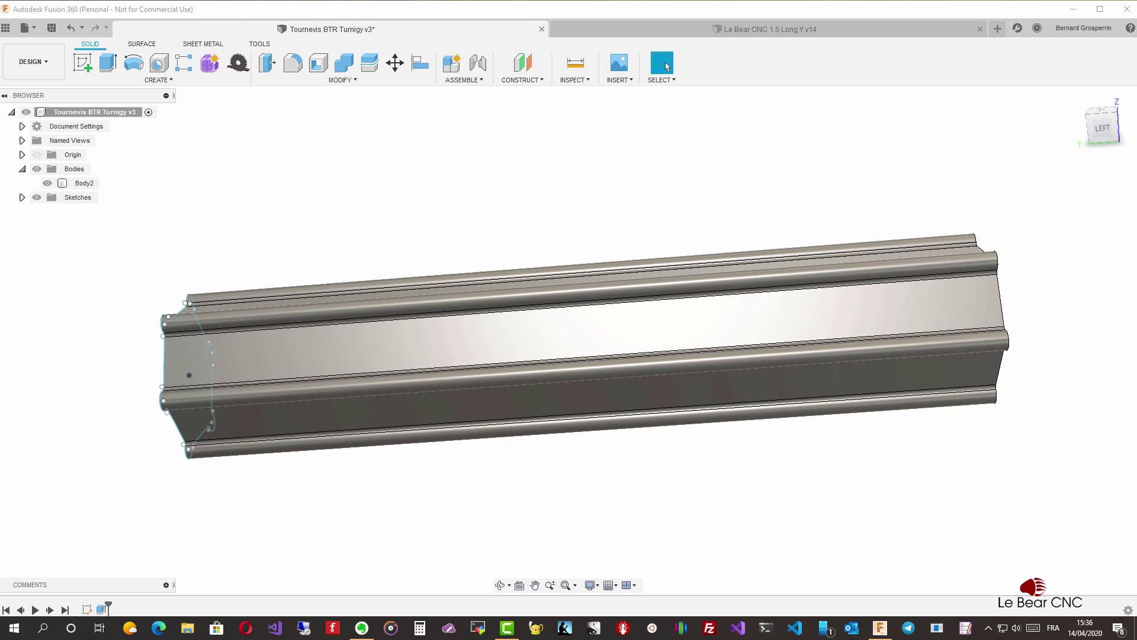
left_click(321, 352)
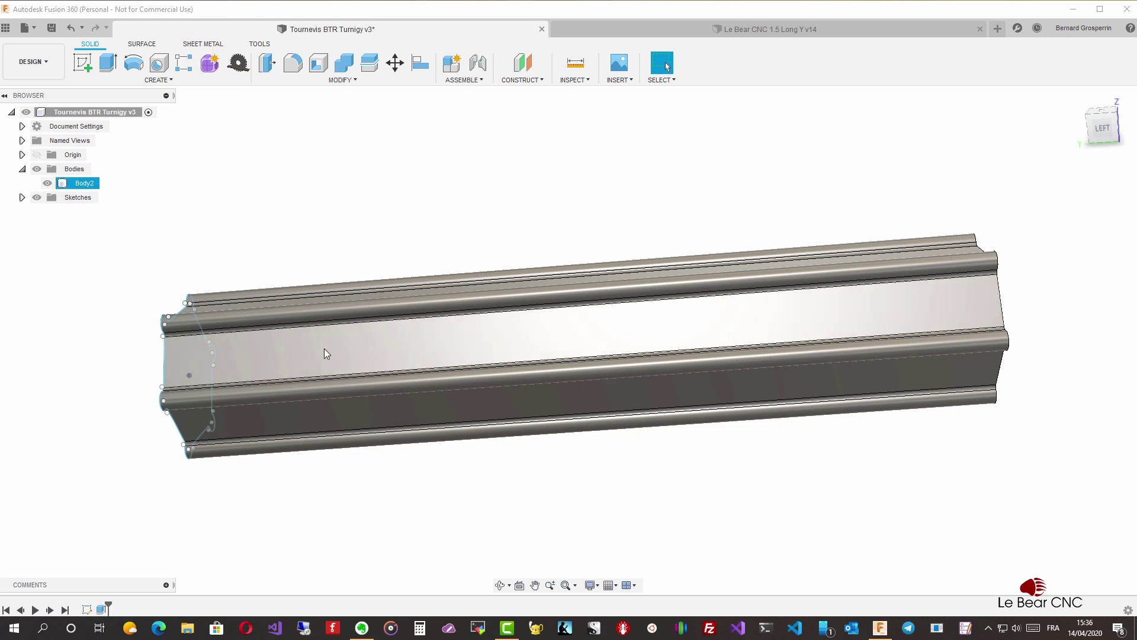
left_click(360, 228)
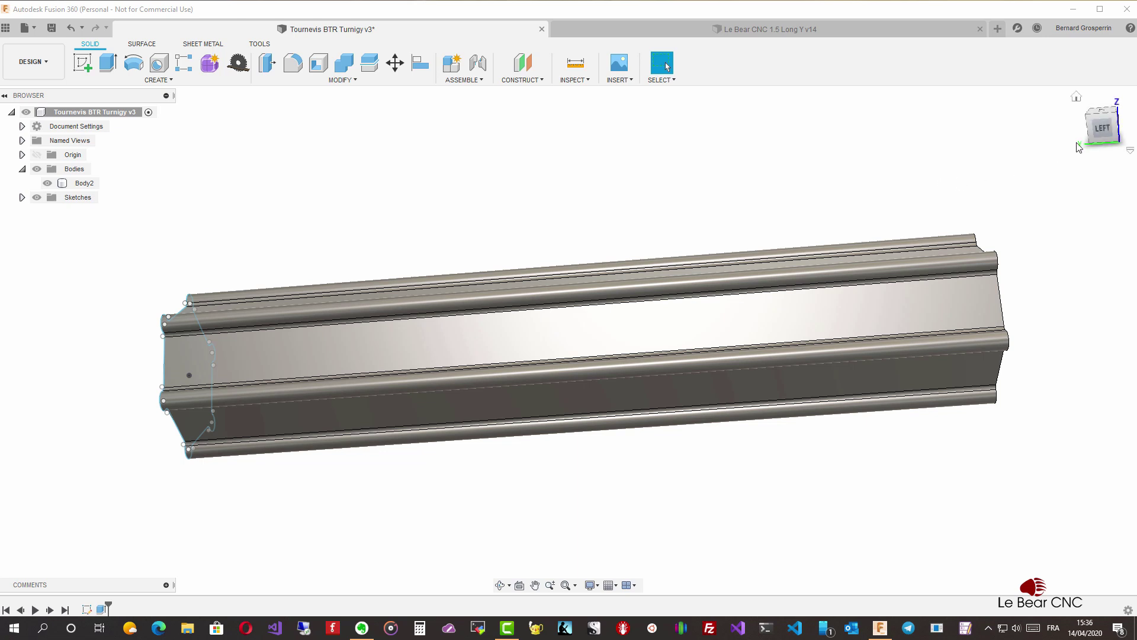
- Show the origin planes and start a sketch on the YZ plane running lengthwise through the body, seen from the left view
left_click(1112, 134)
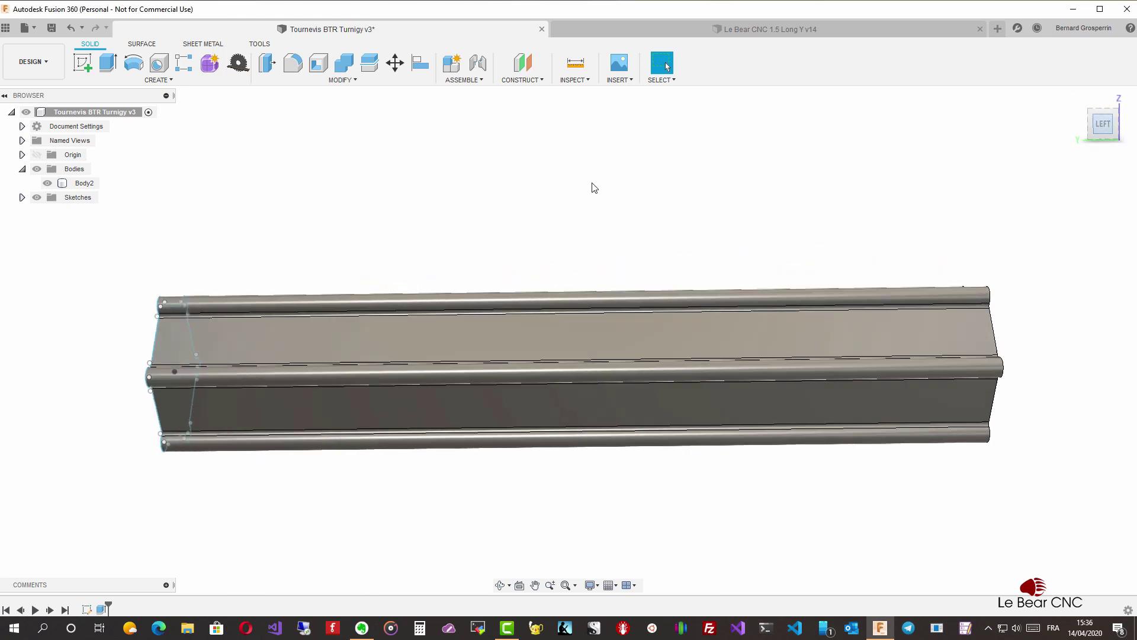
left_click(35, 166)
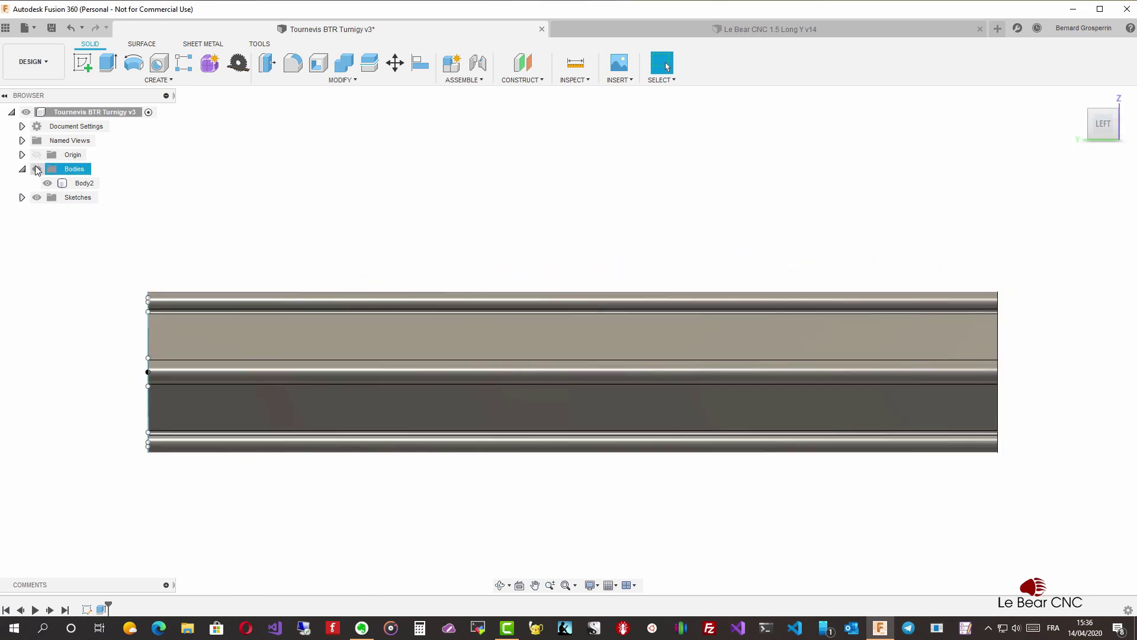
left_click(37, 156)
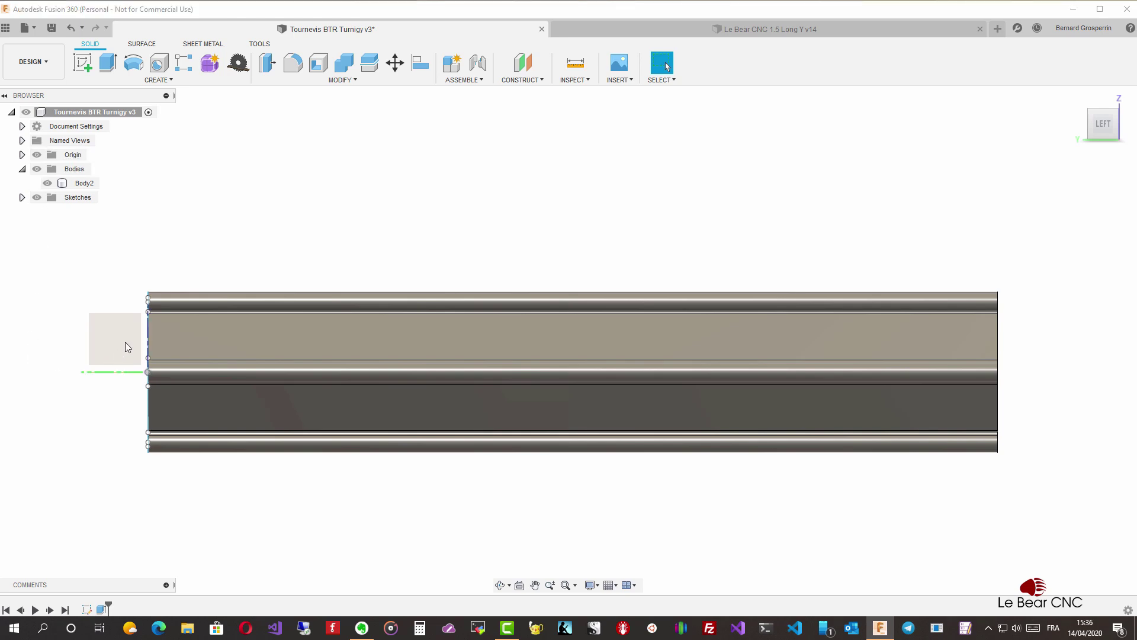
left_click(86, 59)
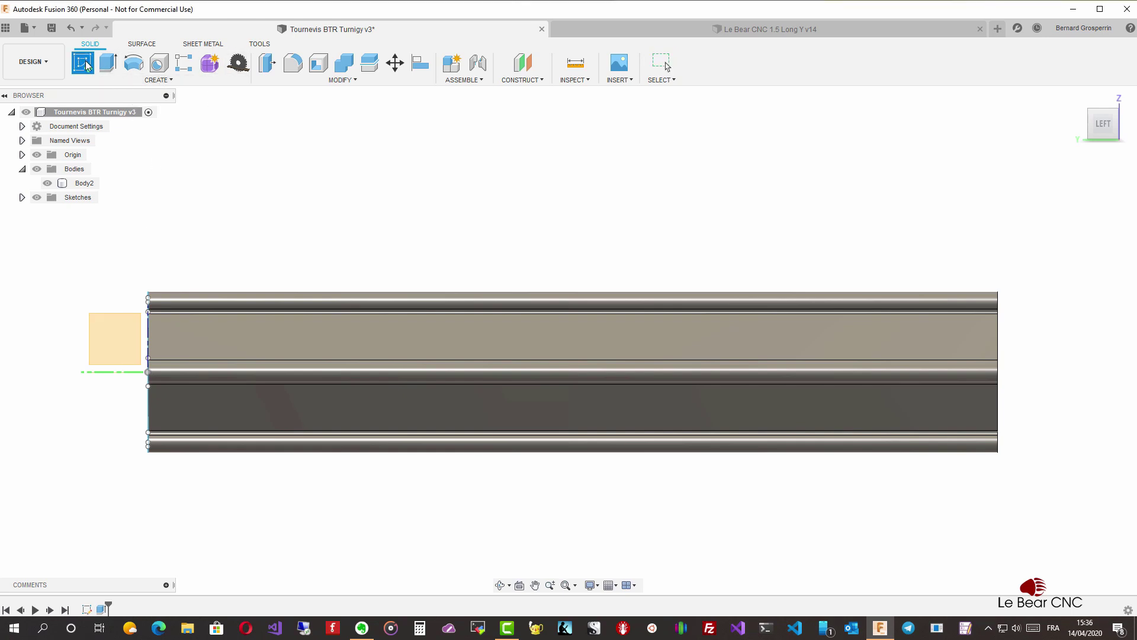
left_click(113, 342)
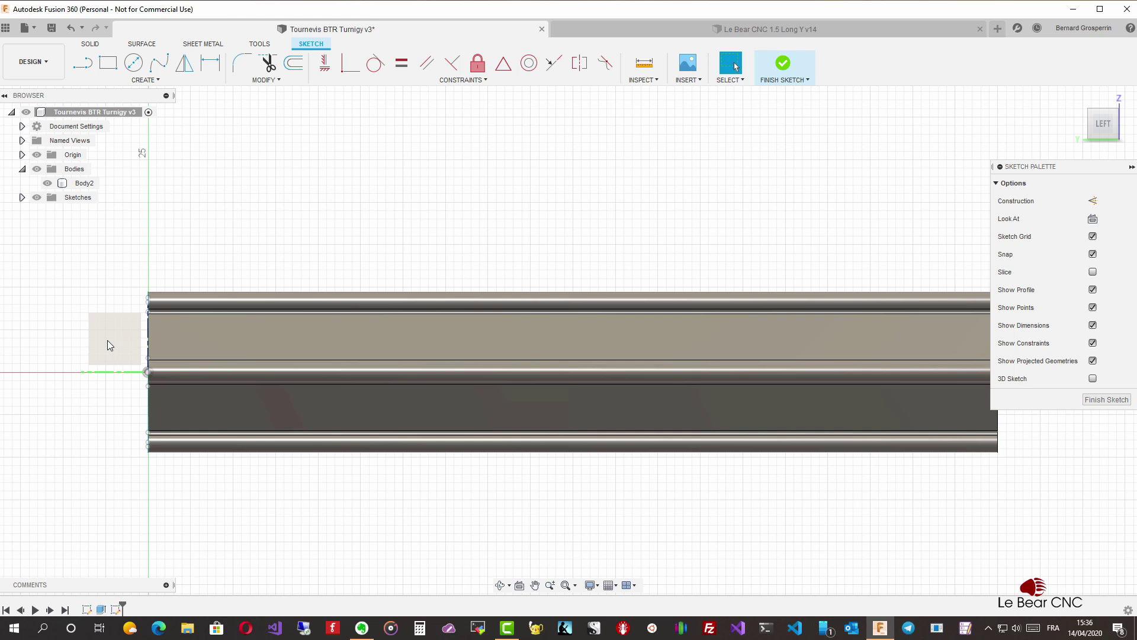
mouse_move(1069, 169)
left_mouse_down()
mouse_move(1079, 167)
mouse_move(957, 142)
mouse_move(946, 121)
left_mouse_up()
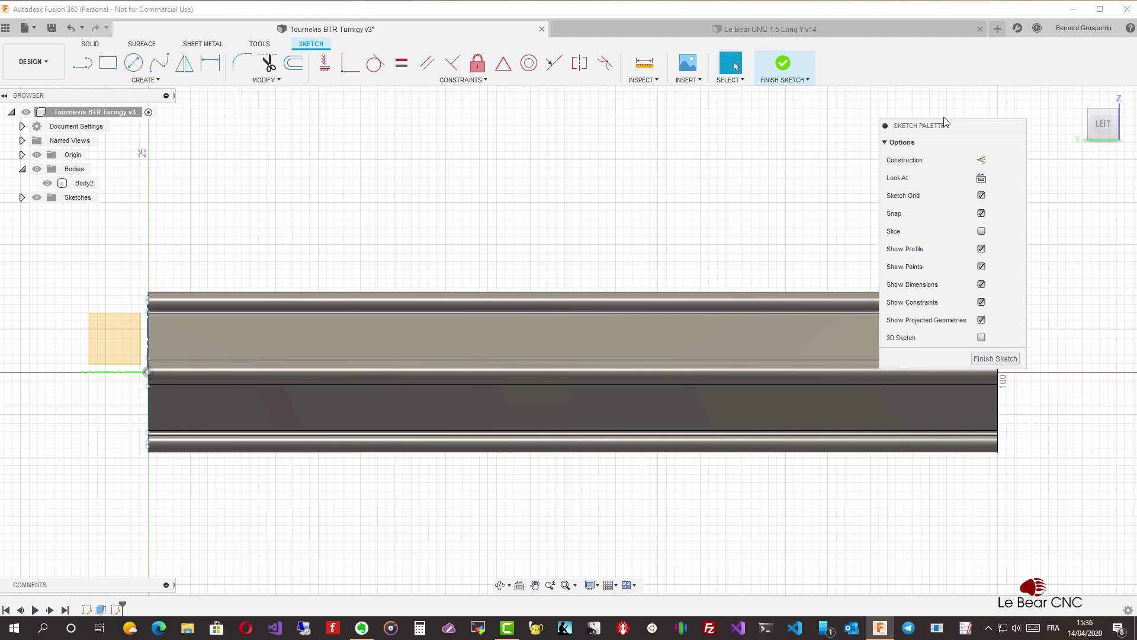
- Project the whole handle body's outline into the sketch, using the body selection filter with Projection Link turned off
key("p")
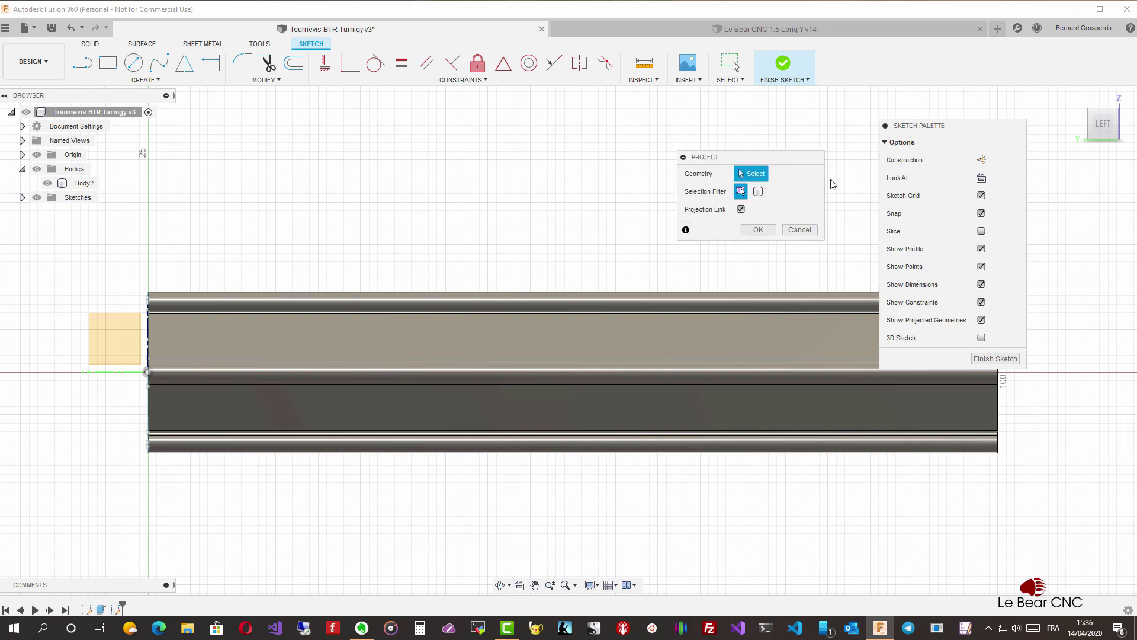
left_click(761, 195)
left_click(741, 210)
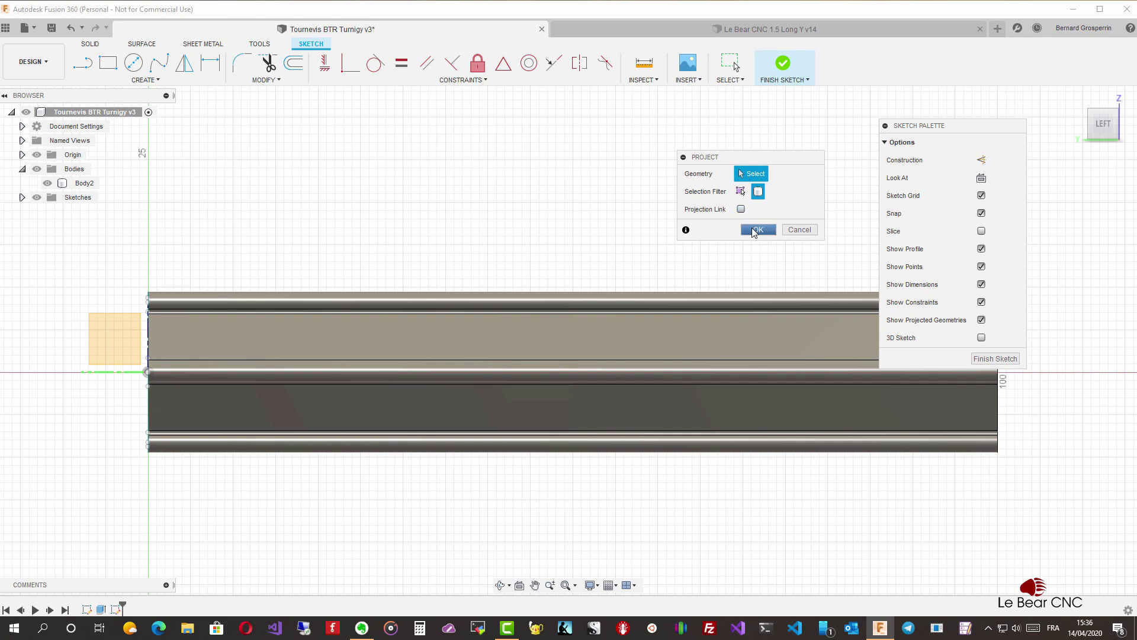
left_click(702, 349)
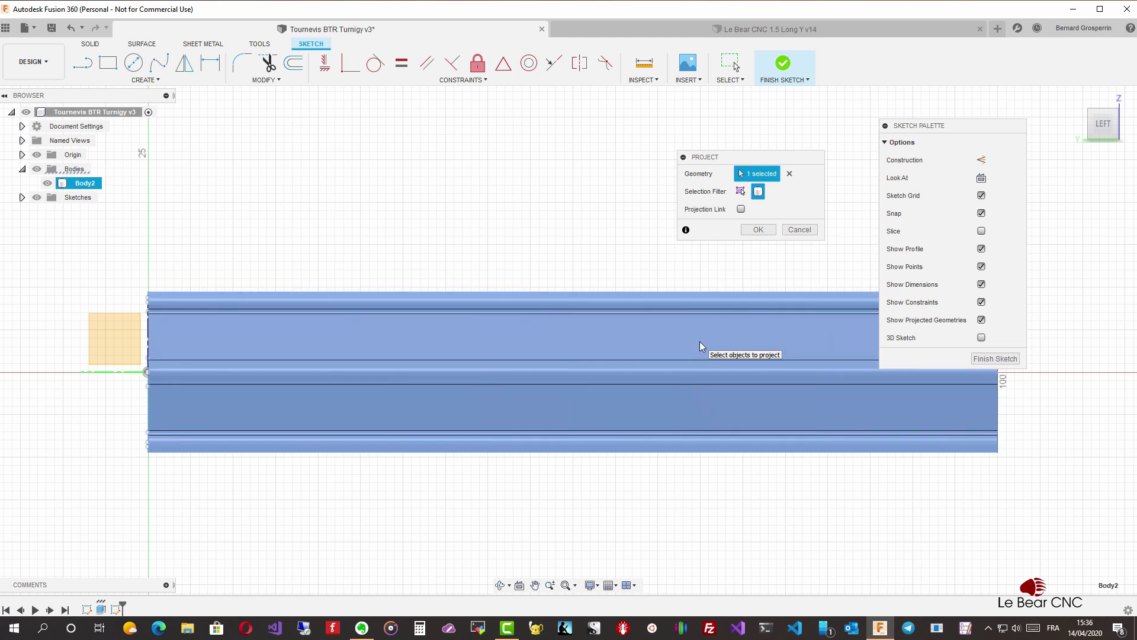
left_click(759, 230)
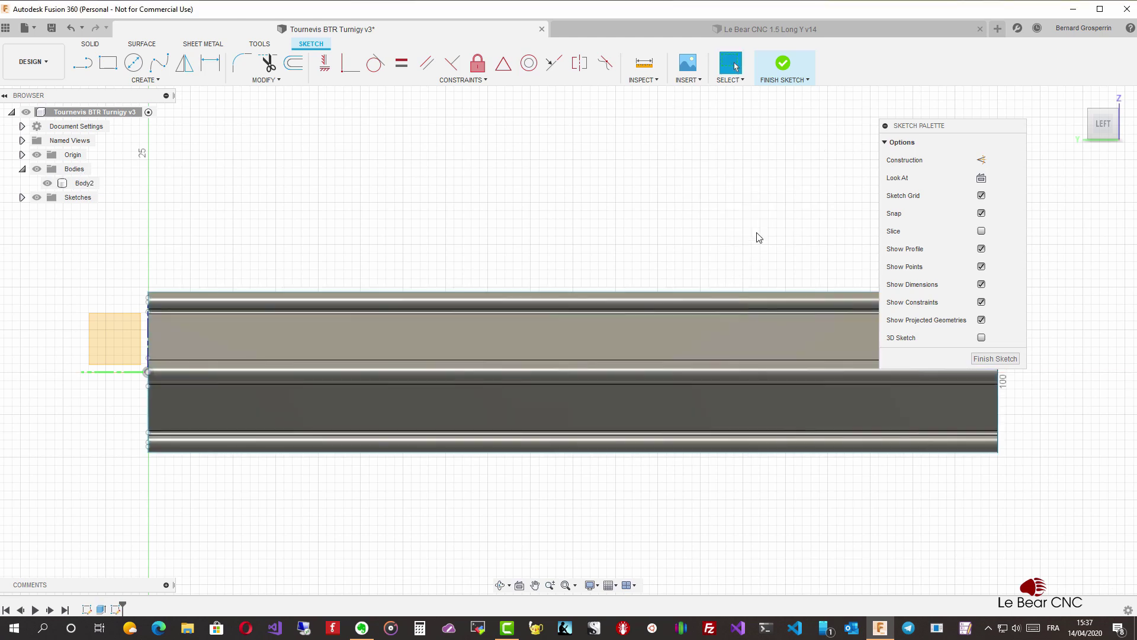
- Hide Body2 and the lobed profile sketch, Sketch3, and check the handle's shape in the reference photo
left_click(48, 183)
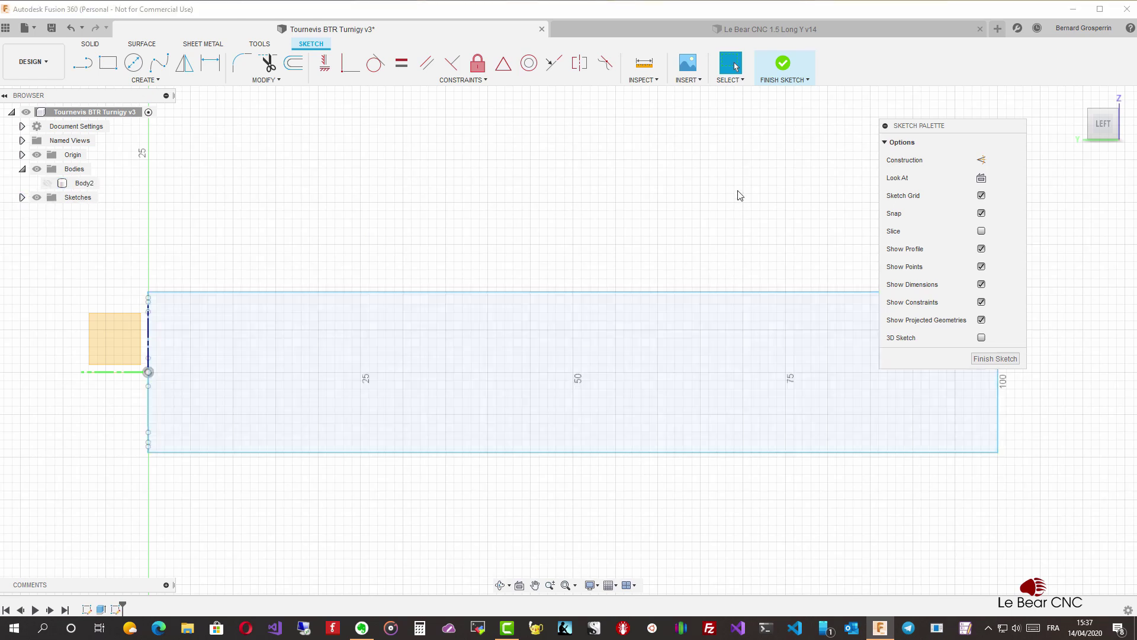
left_click_drag(1004, 124, 1080, 125)
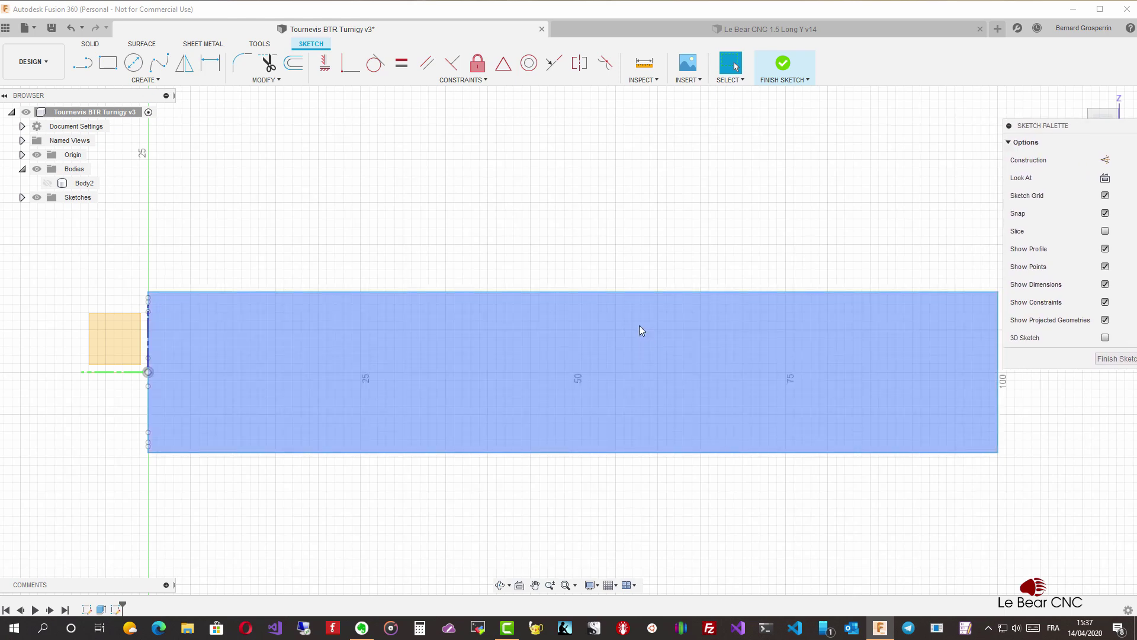
scroll(872, 345, "up", 1)
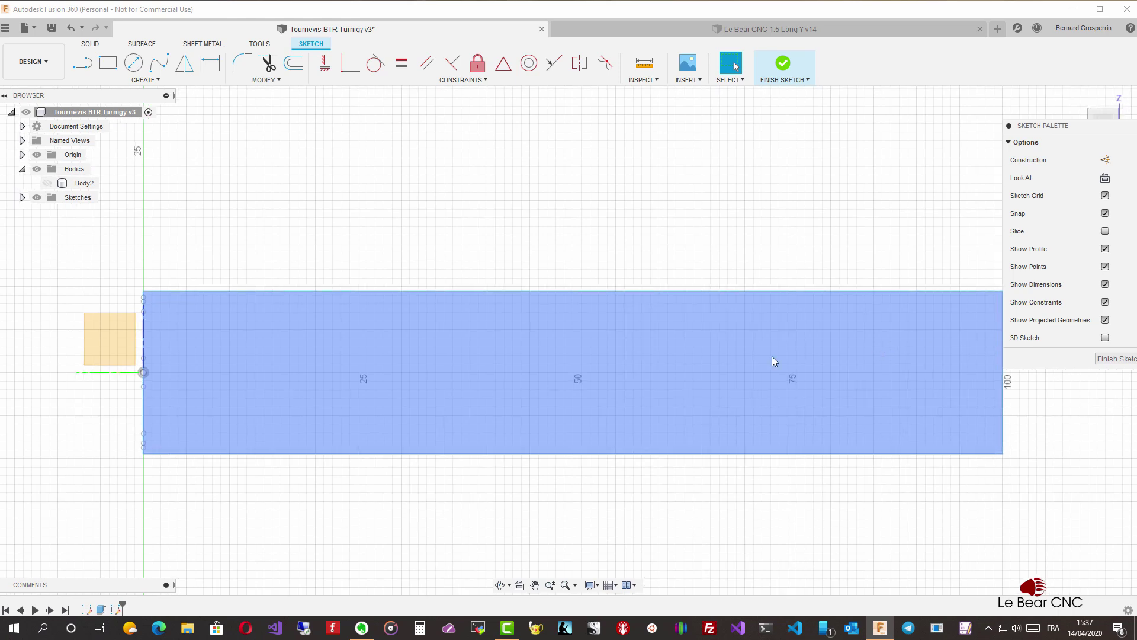
middle_click_drag(448, 319, 442, 297, "shift")
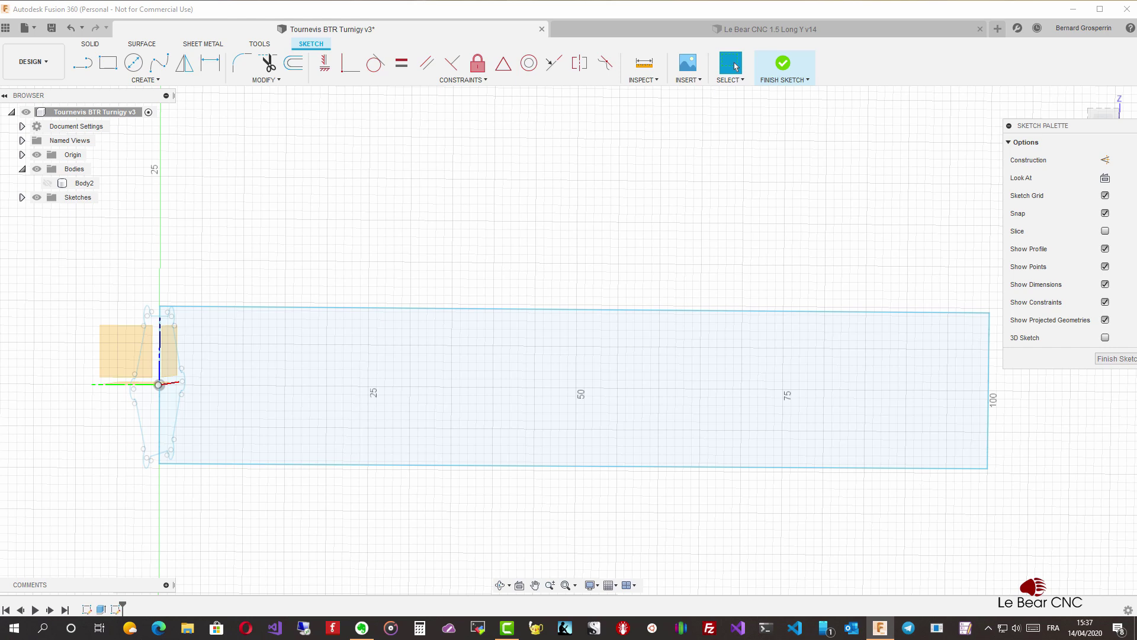
left_click_drag(1136, 97, 466, 95)
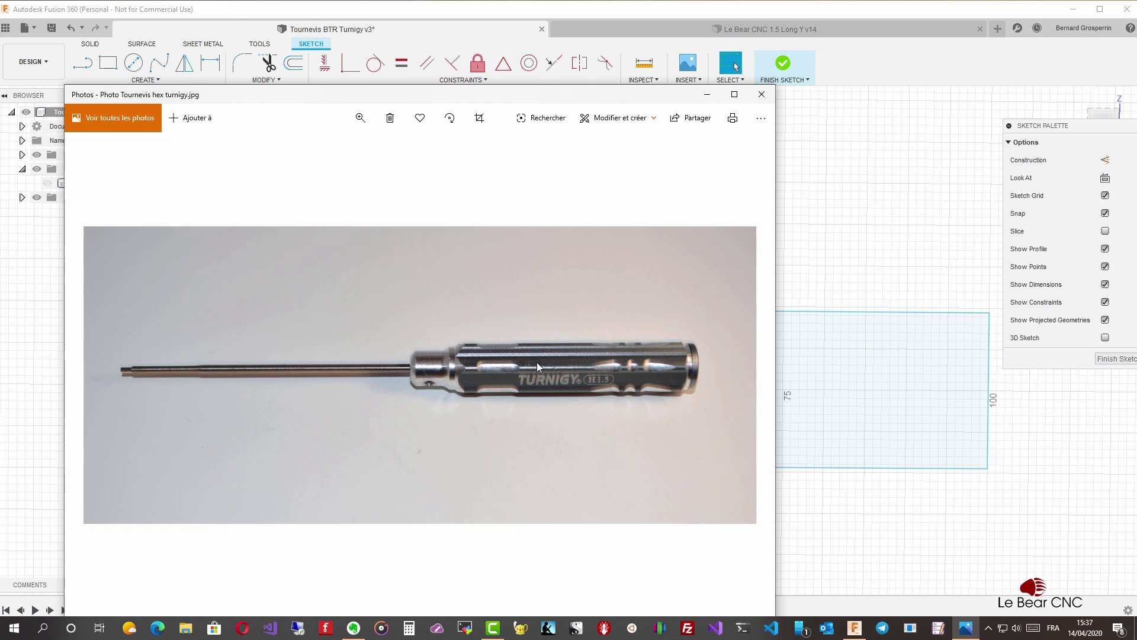
left_click_drag(486, 96, 1136, 97)
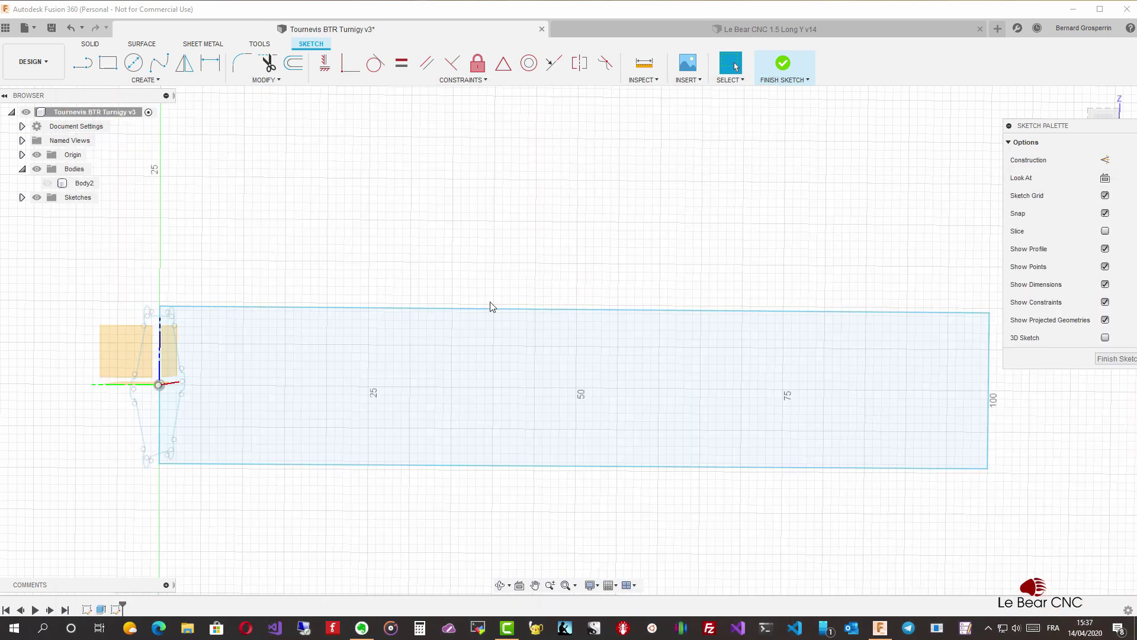
left_click(22, 198)
left_click(62, 211)
left_click(47, 212)
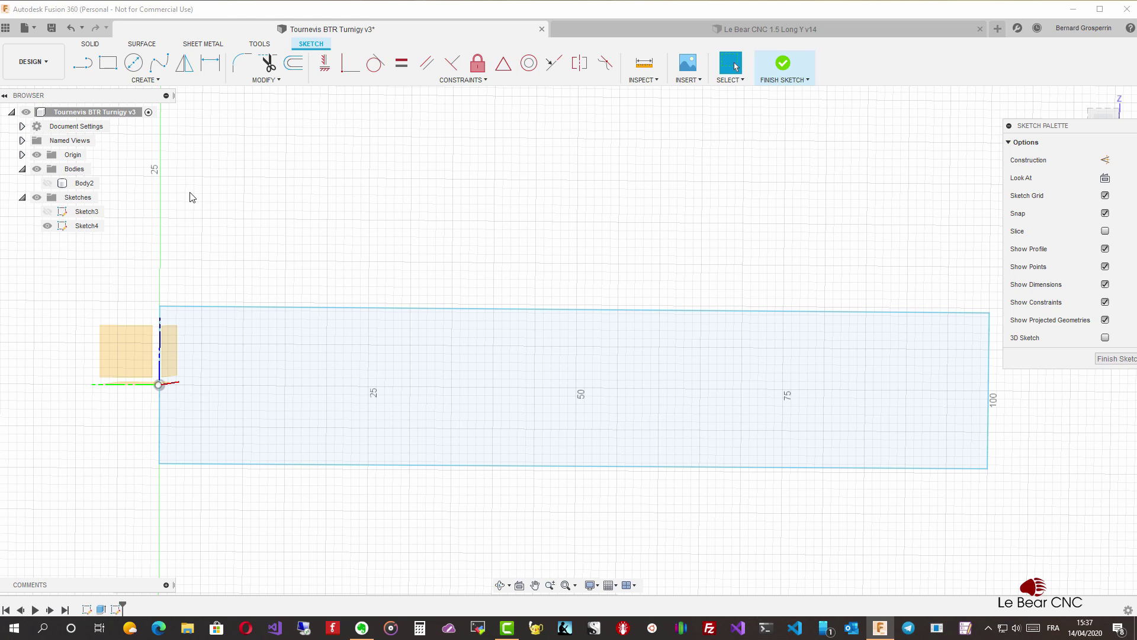
- Draw a centreline about 105 mm long from the origin past the outline's far end and make it construction geometry
key("l")
left_click(159, 385)
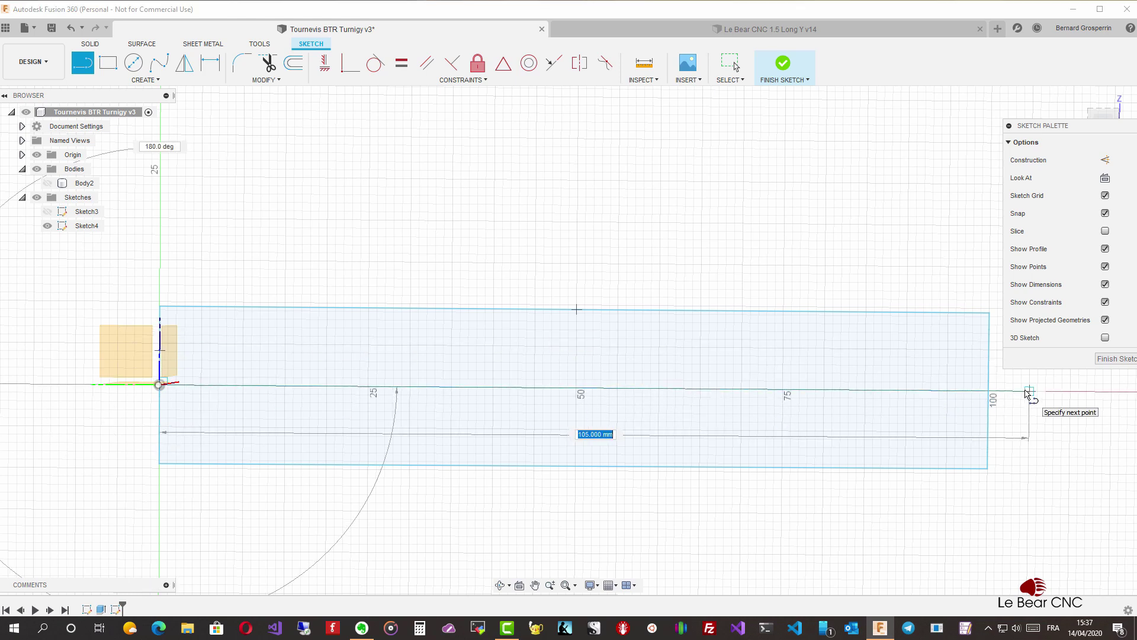
left_click(1028, 392)
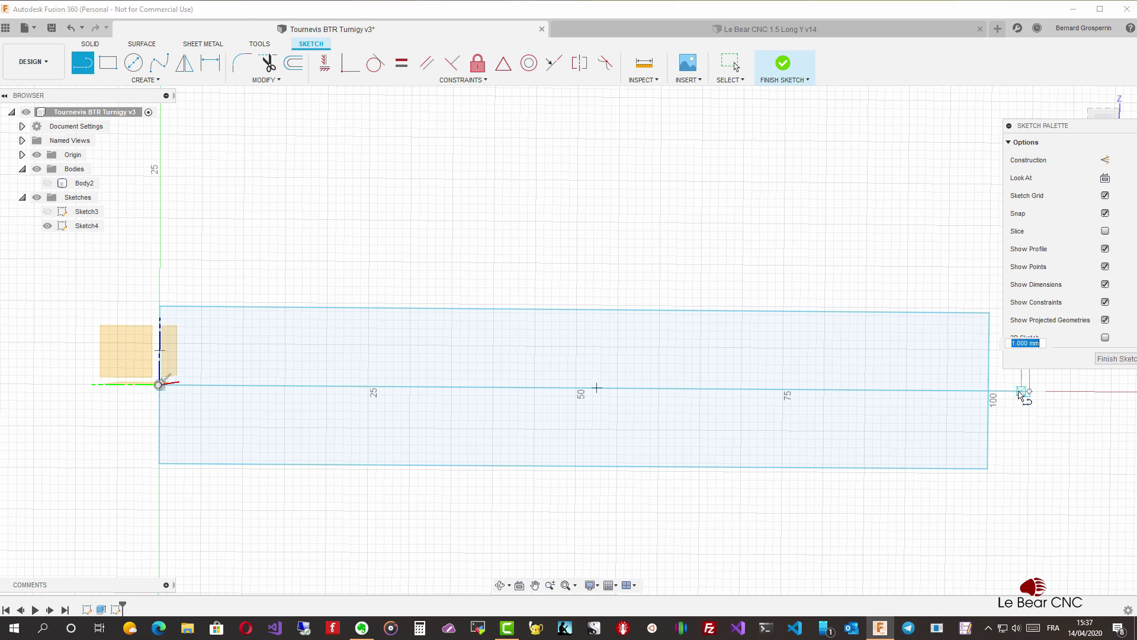
key("Escape")
left_click(1015, 391)
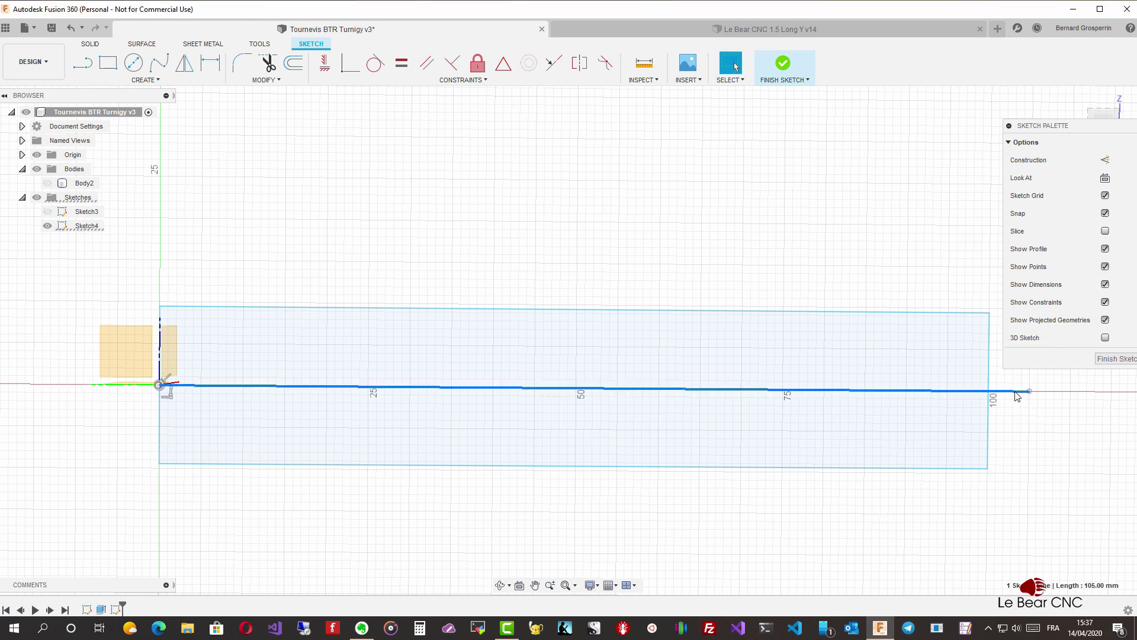
key("x")
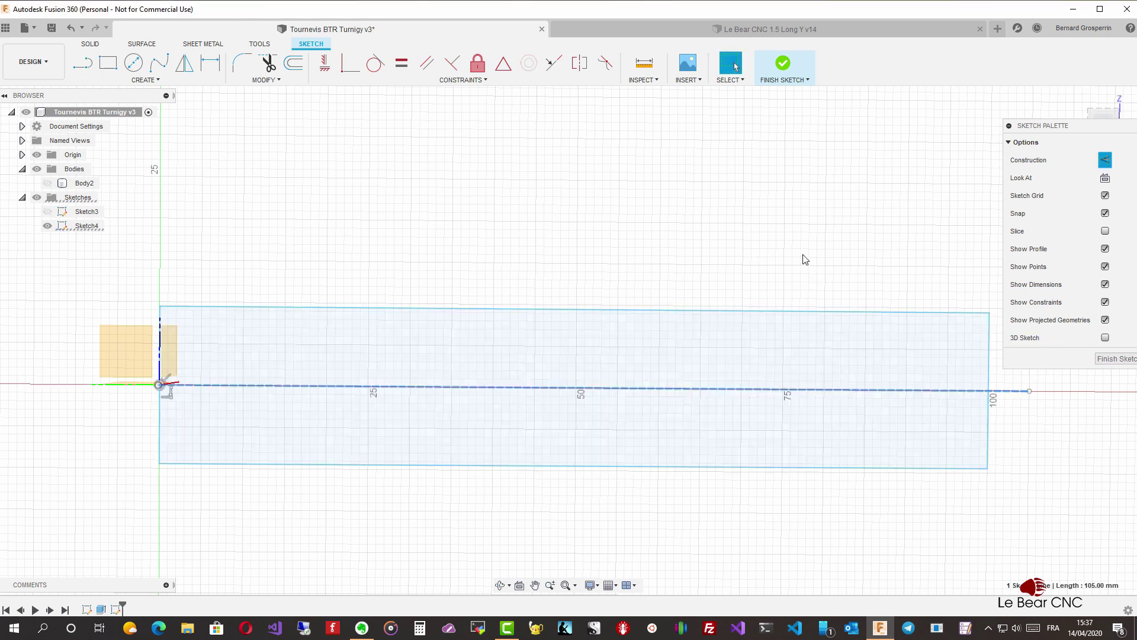
- Draw a 4 mm vertical line upward along the outline's far end edge, starting where it meets the construction centreline
scroll(805, 258, "up", 2)
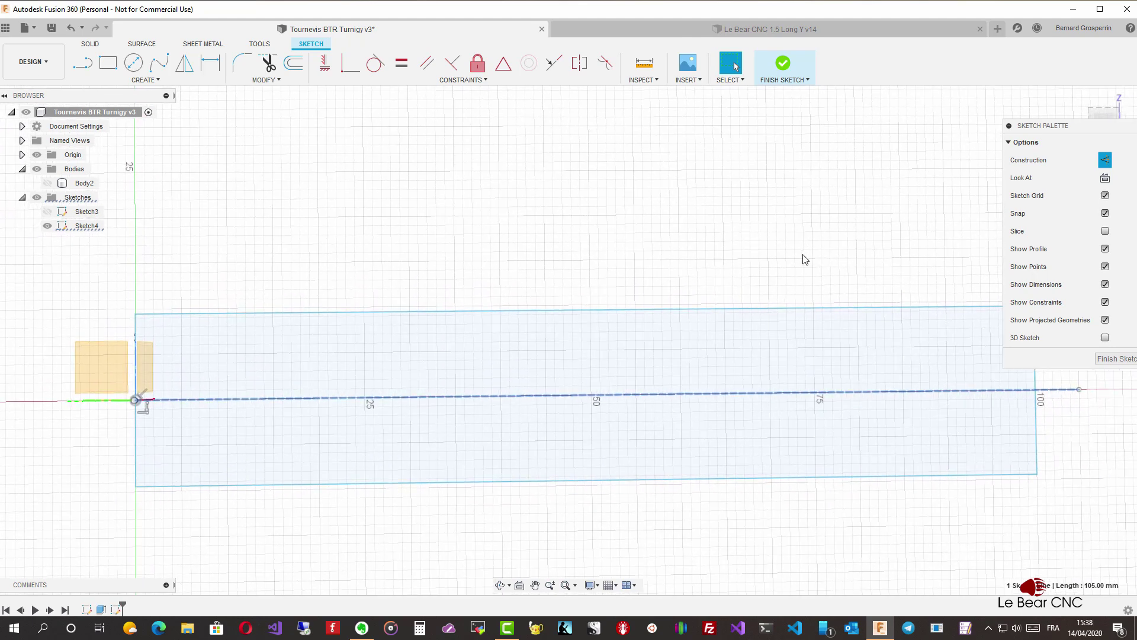
scroll(840, 344, "down", 1)
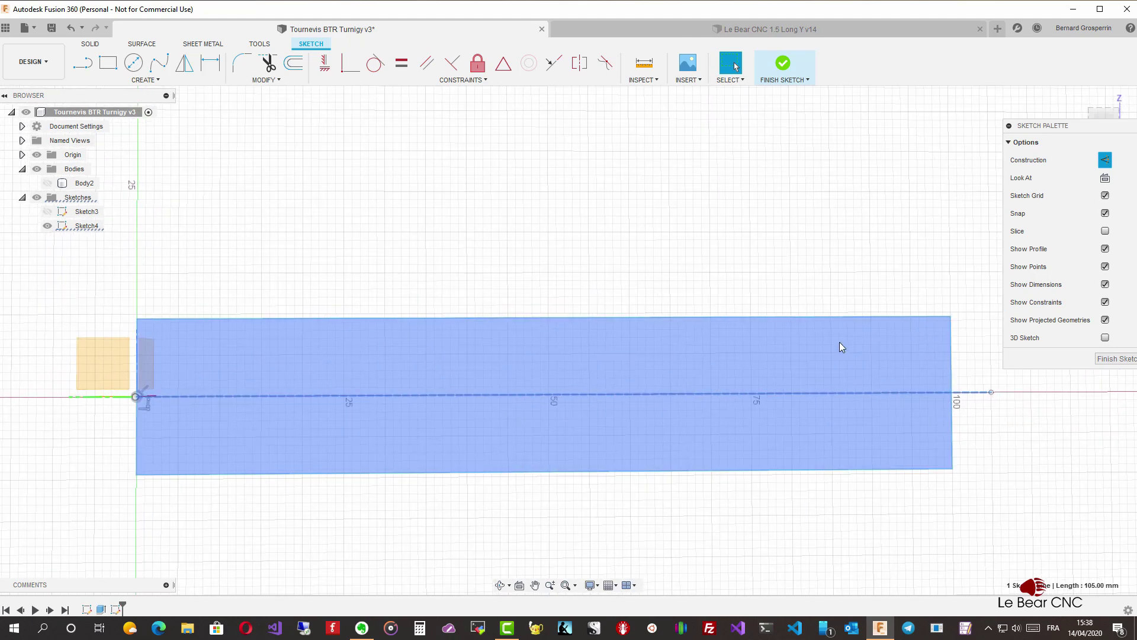
scroll(921, 361, "up", 1)
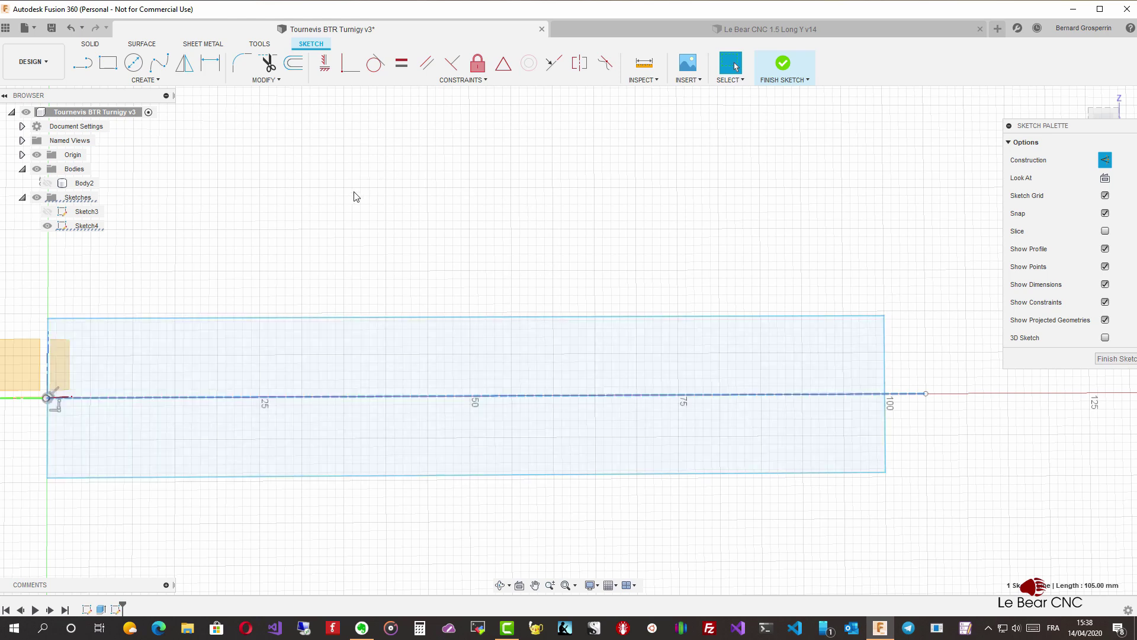
key("l")
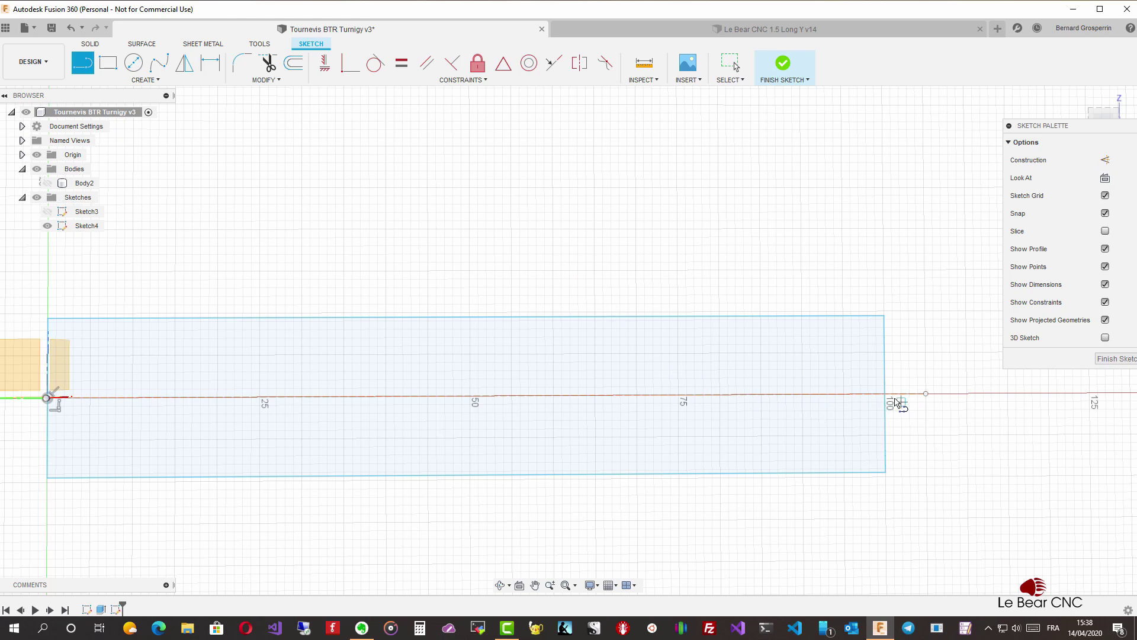
left_click(885, 394)
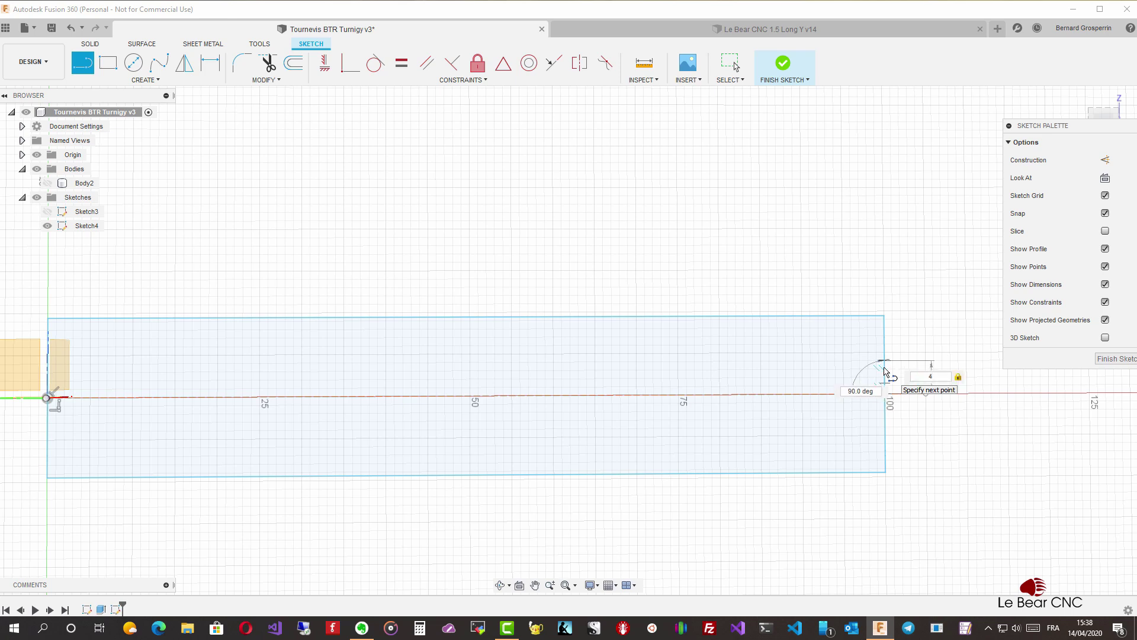
key("Return")
key("Escape")
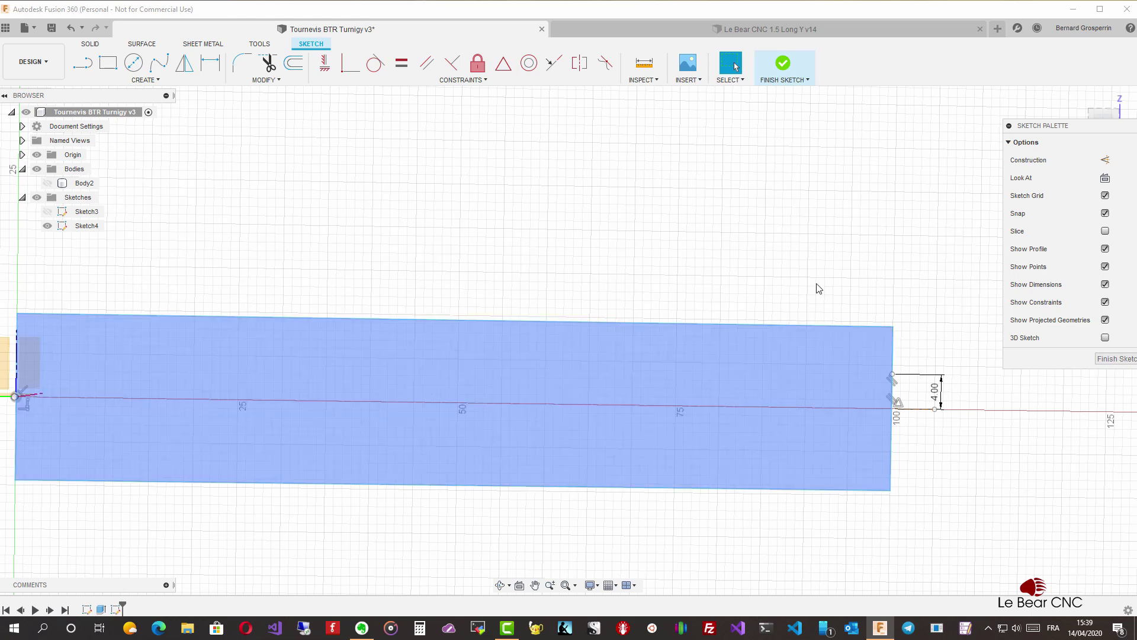
key("l")
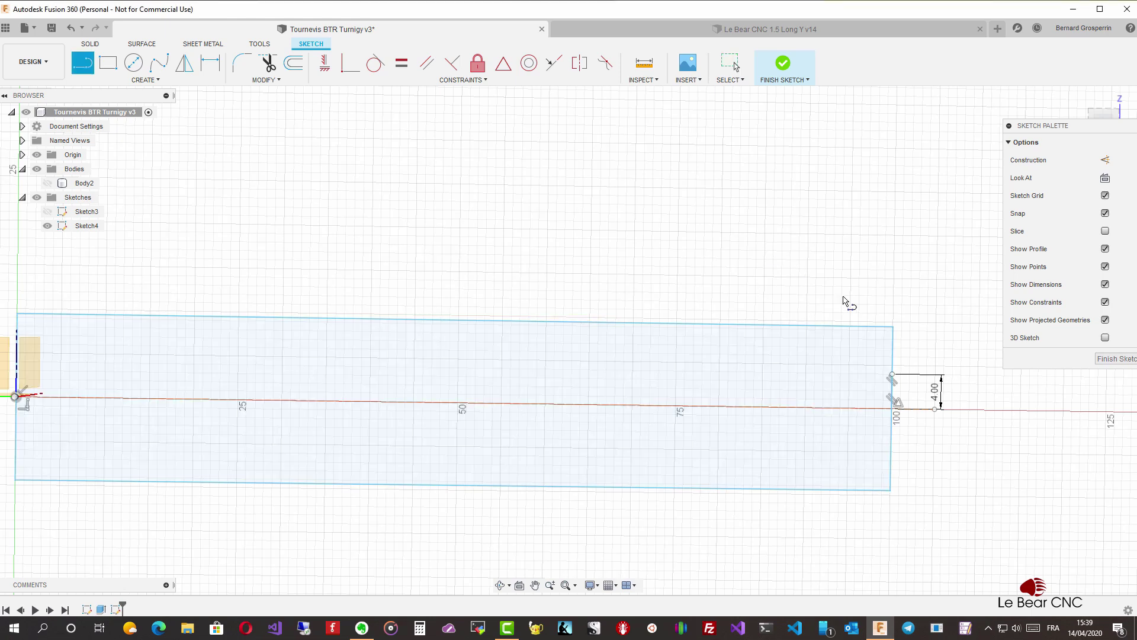
left_click(850, 357)
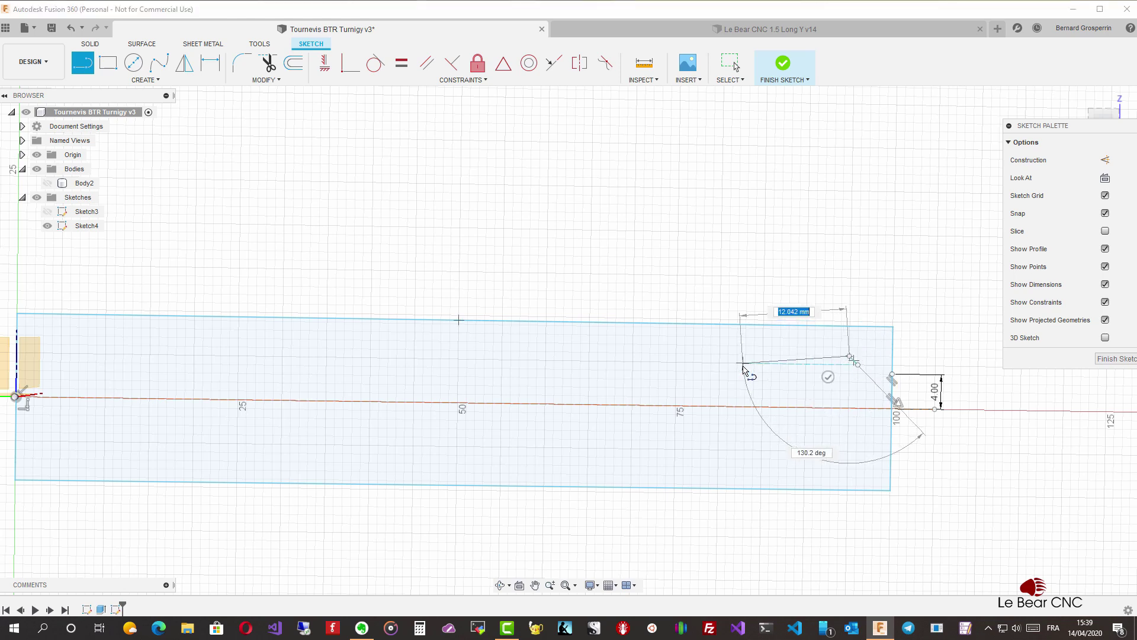
key("Escape")
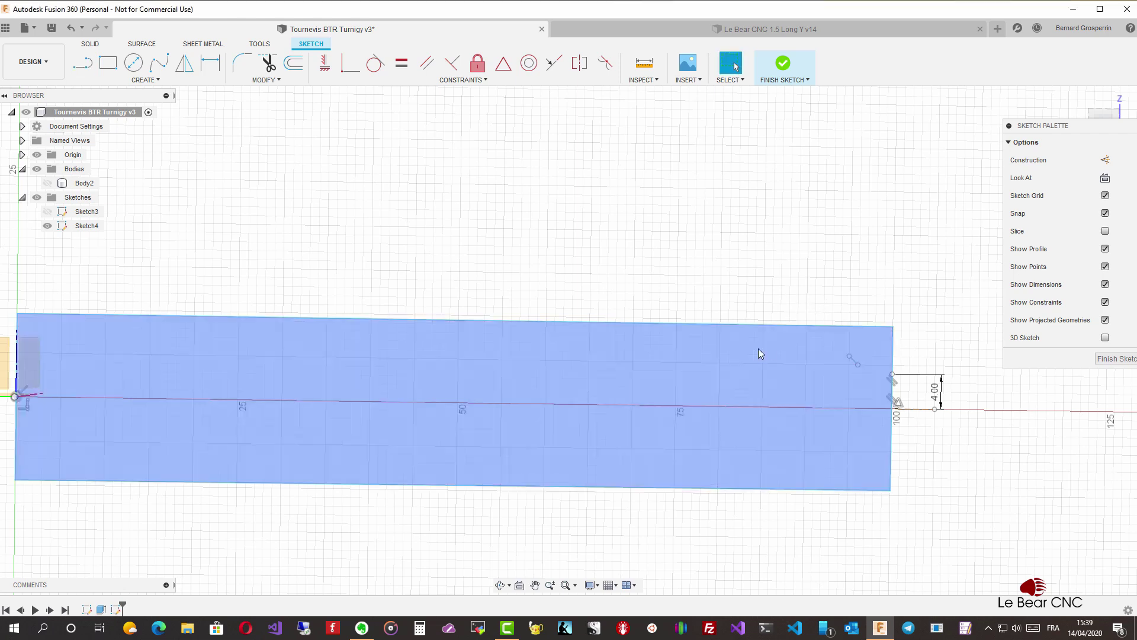
left_click(850, 357)
left_click(841, 355)
key("Escape")
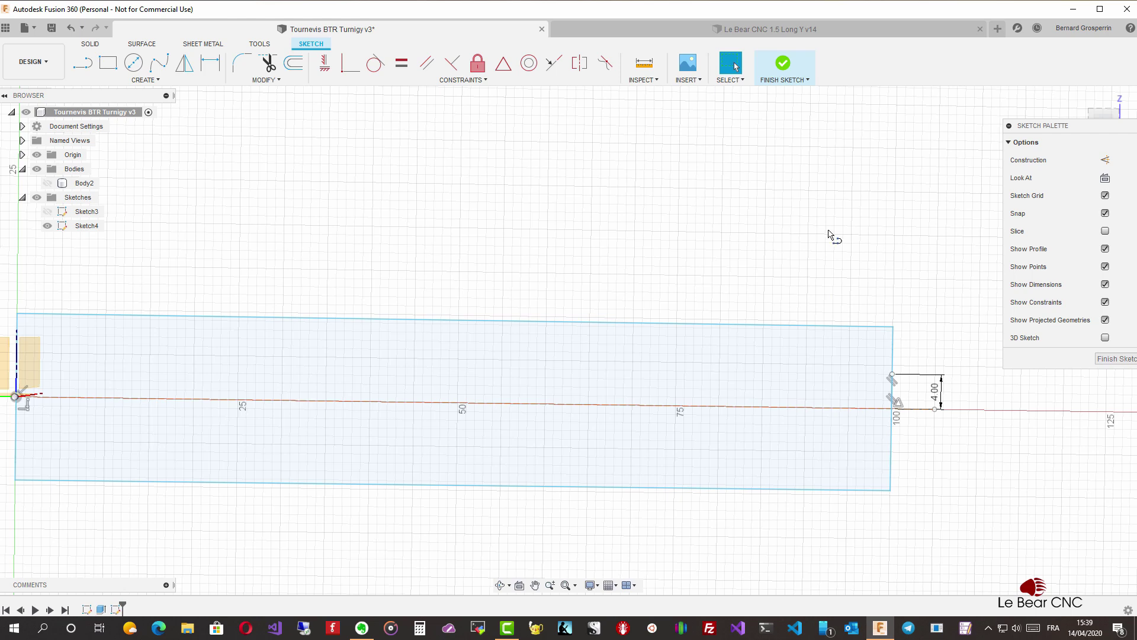
- Draw a horizontal line about 12 mm long inside the outline, above the centreline and close to the far end edge
key("l")
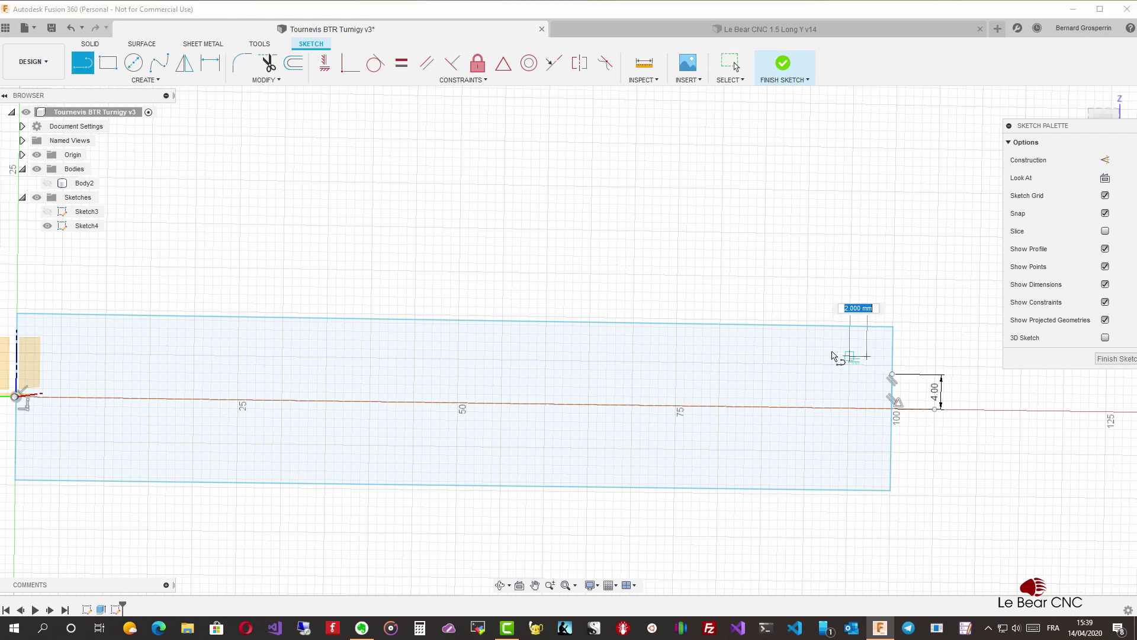
left_click(763, 356)
left_click(763, 386)
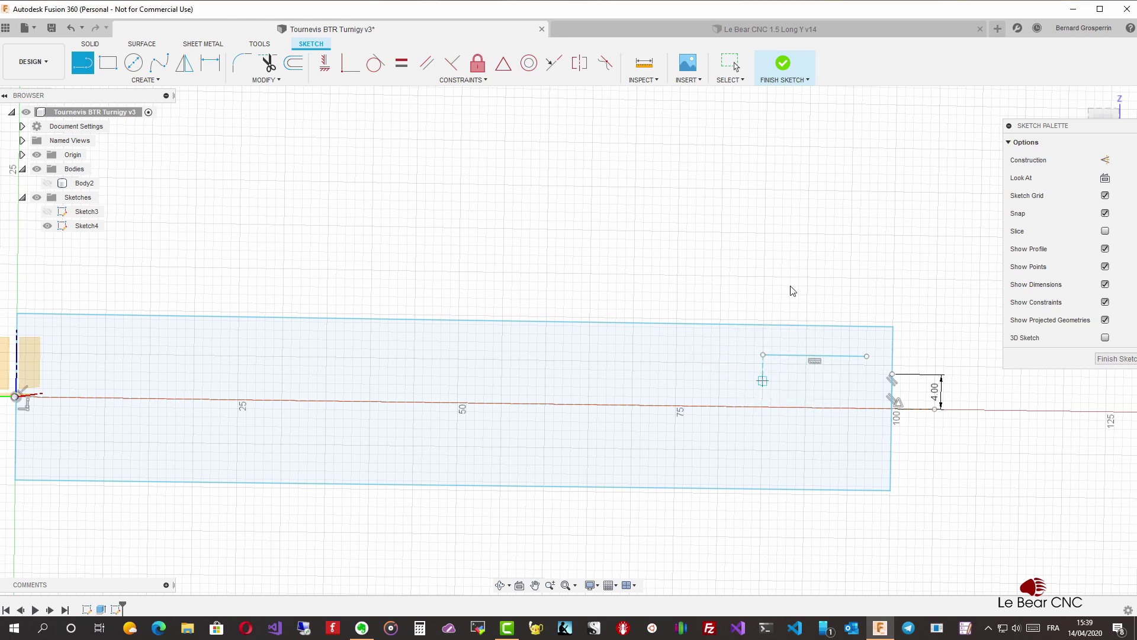
key("Escape")
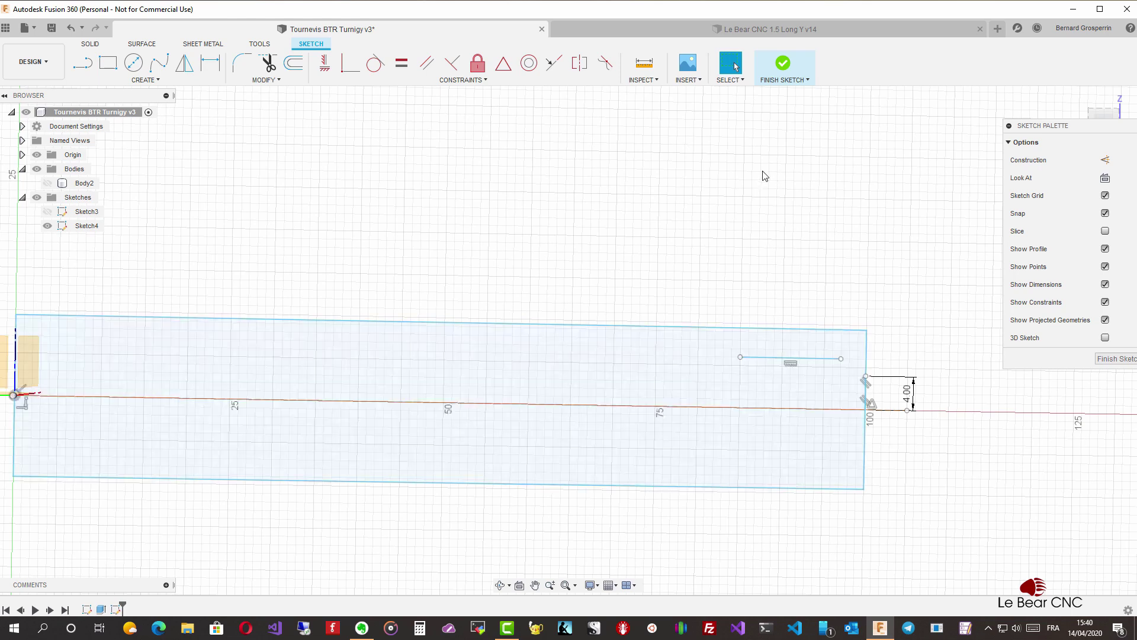
- Dimension the new horizontal line's length to 9.25 mm
key("d")
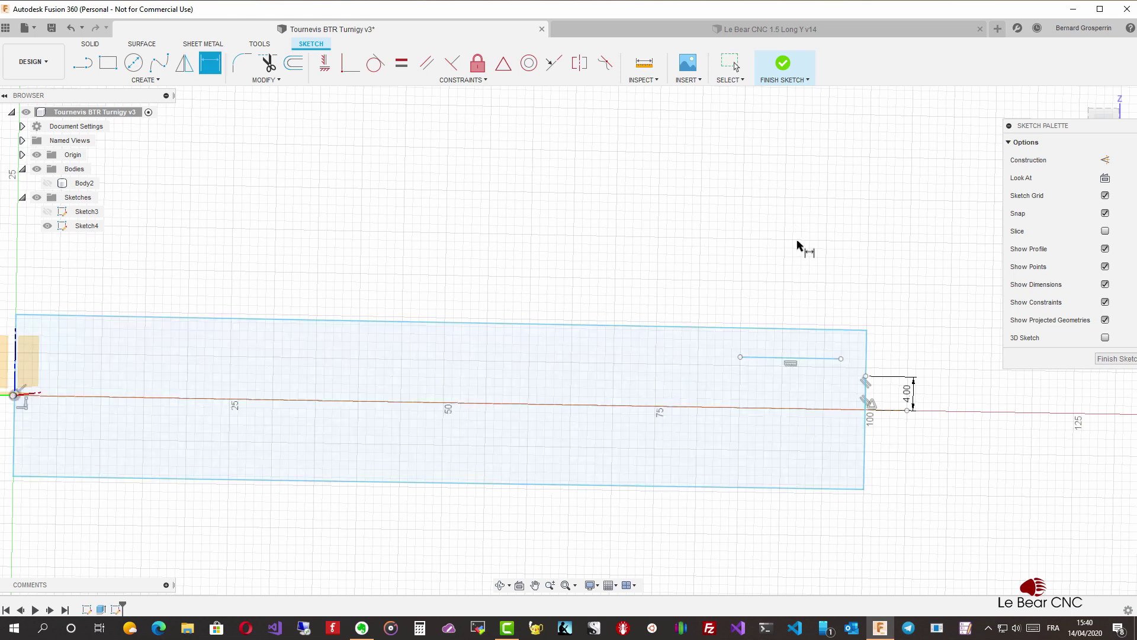
left_click(773, 358)
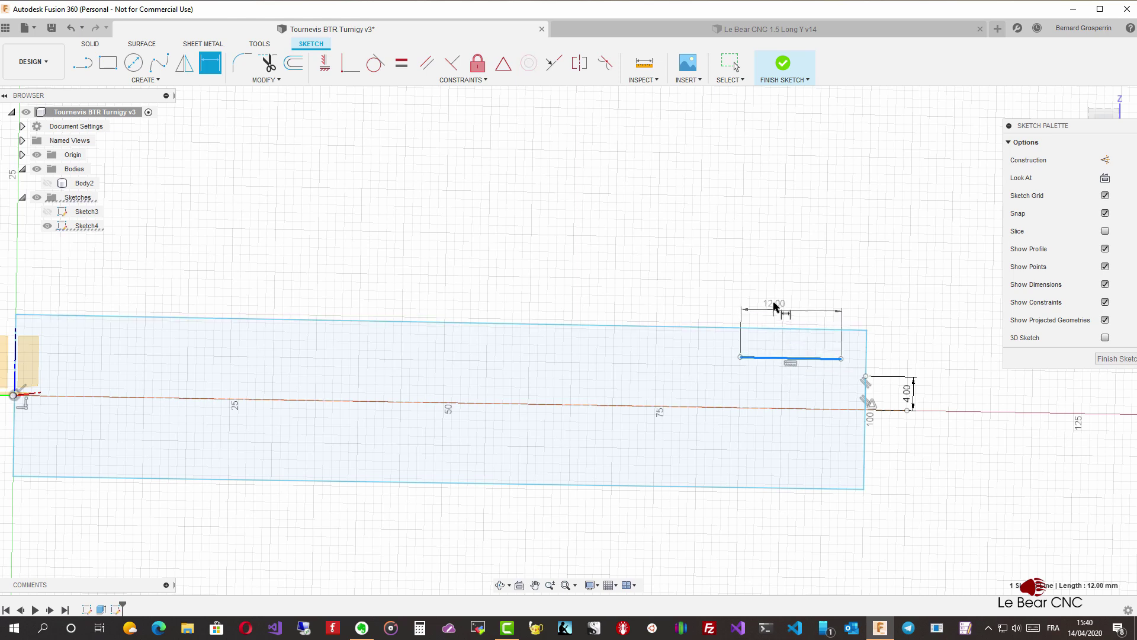
left_click(776, 298)
type("9.25")
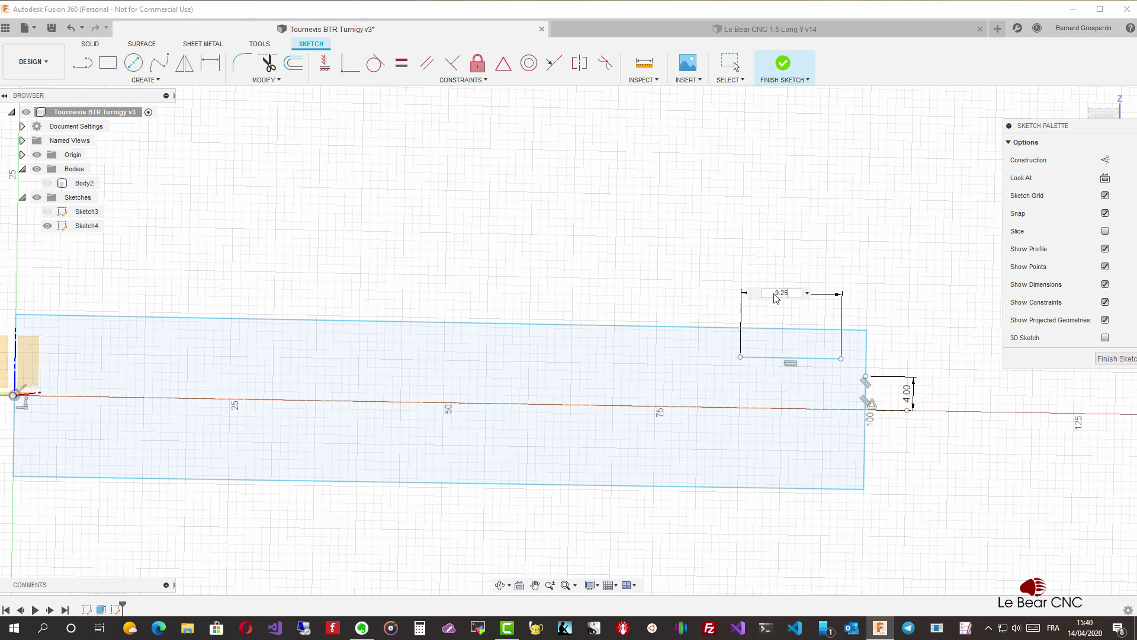
key("Return")
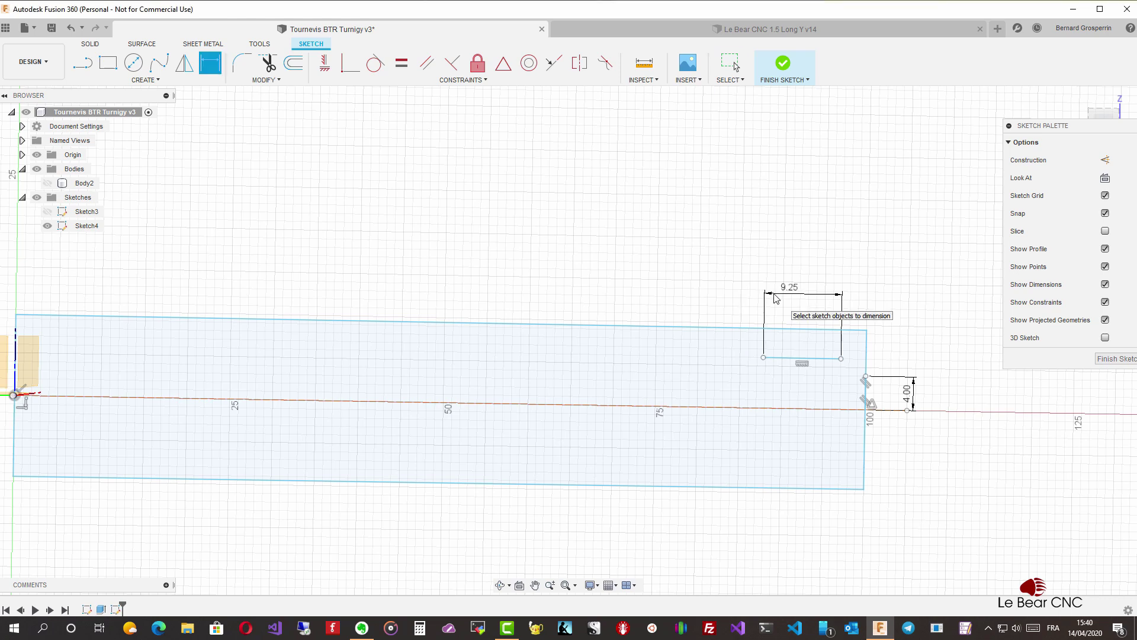
key("Escape")
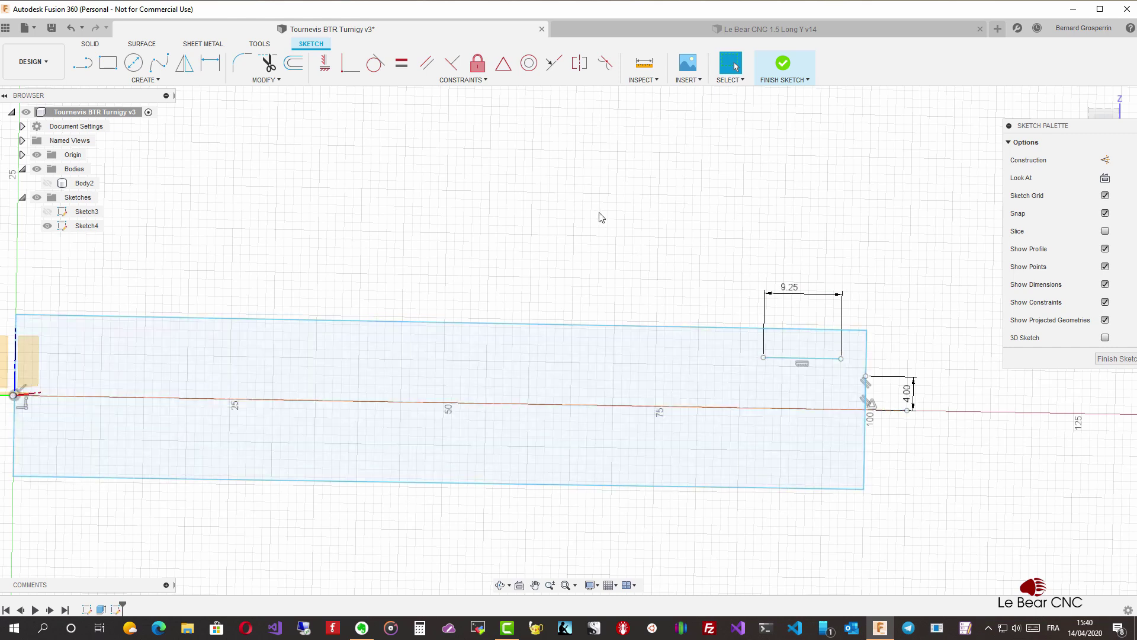
- Dimension the horizontal line's height above the construction centreline at 6 mm
key("d")
left_click(830, 359)
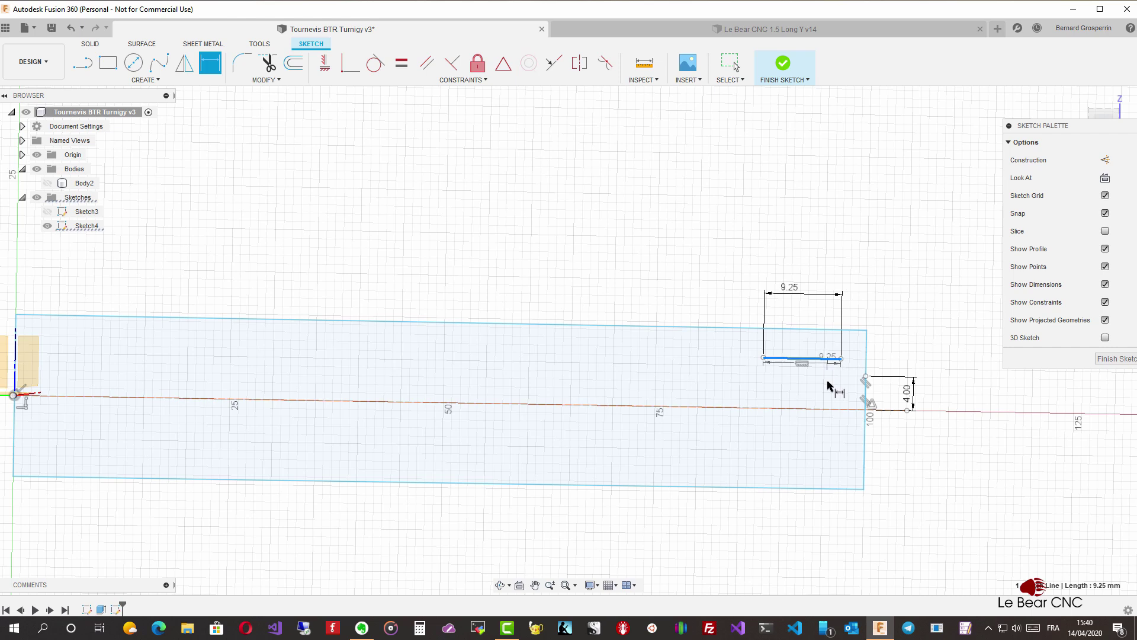
left_click(831, 408)
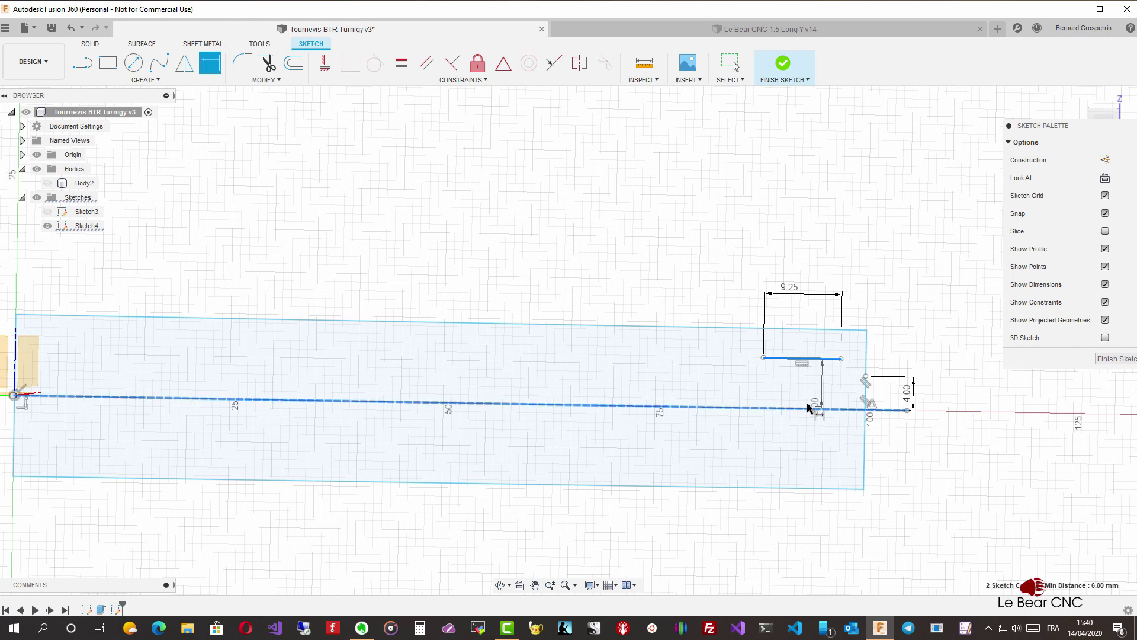
left_click(701, 395)
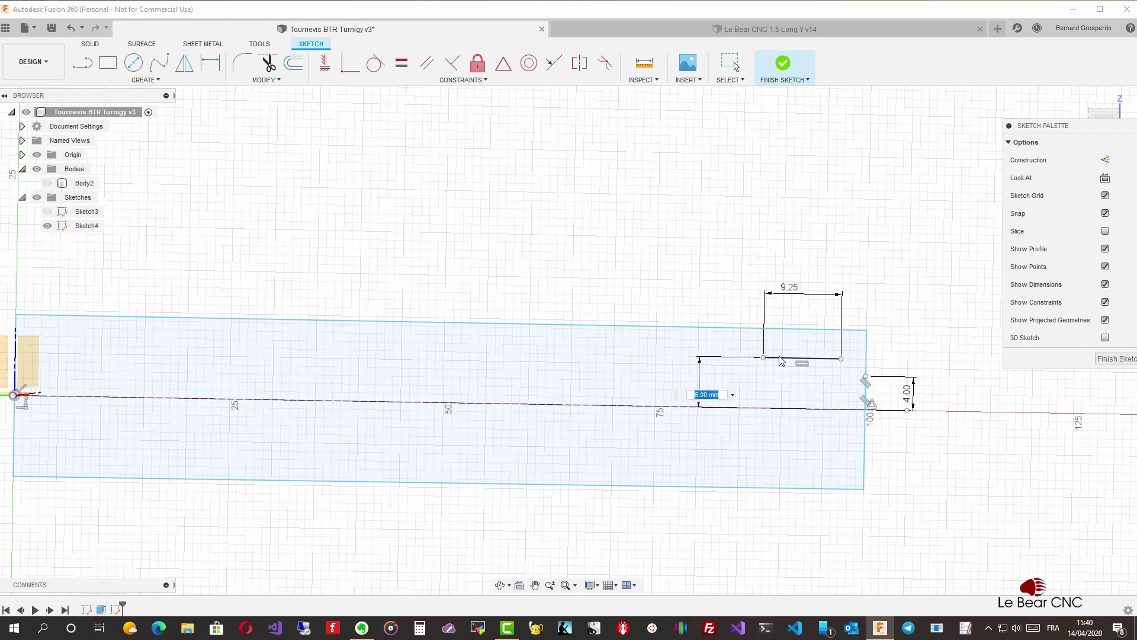
key("Return")
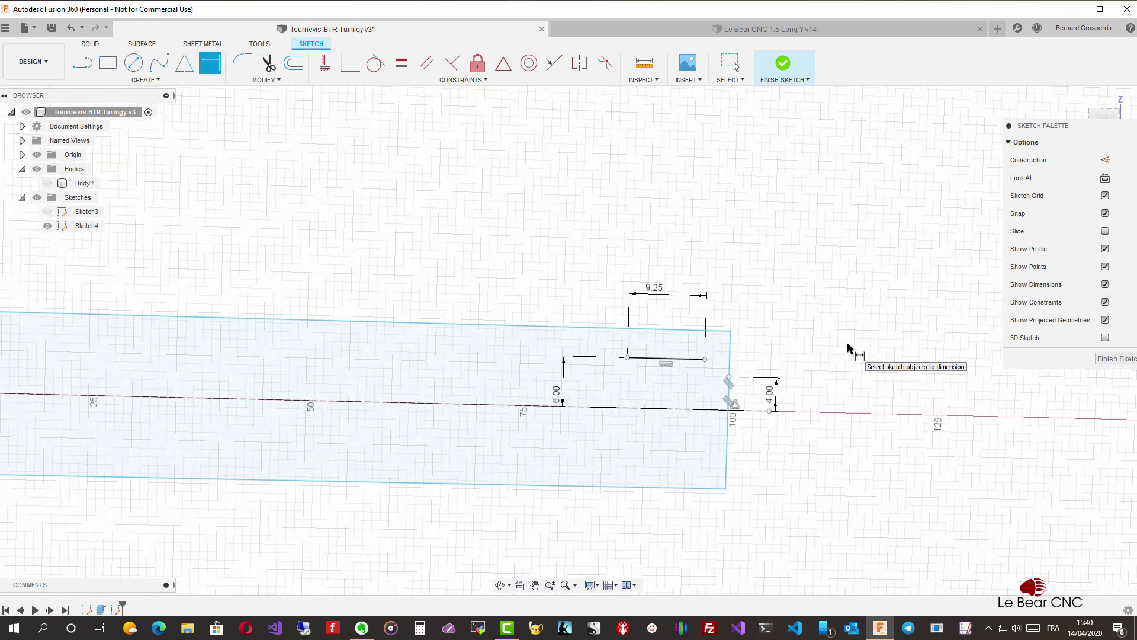
key("Escape")
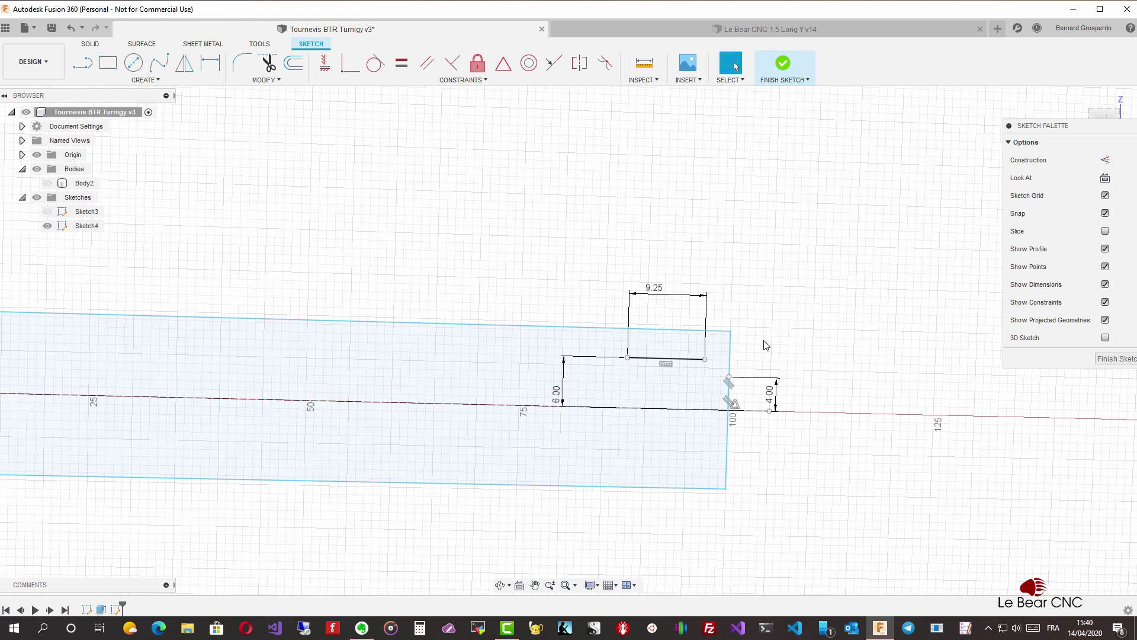
- Fillet the corner between the 9.25 mm horizontal line and the 4 mm vertical end line with a 1.5 mm radius
left_click(240, 64)
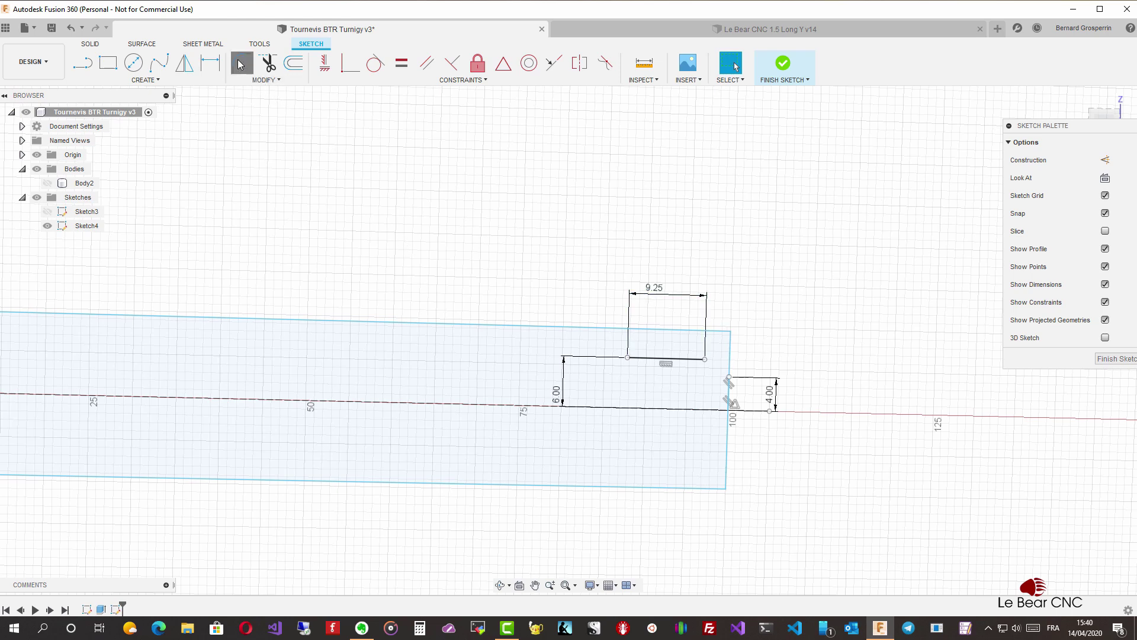
left_click(691, 359)
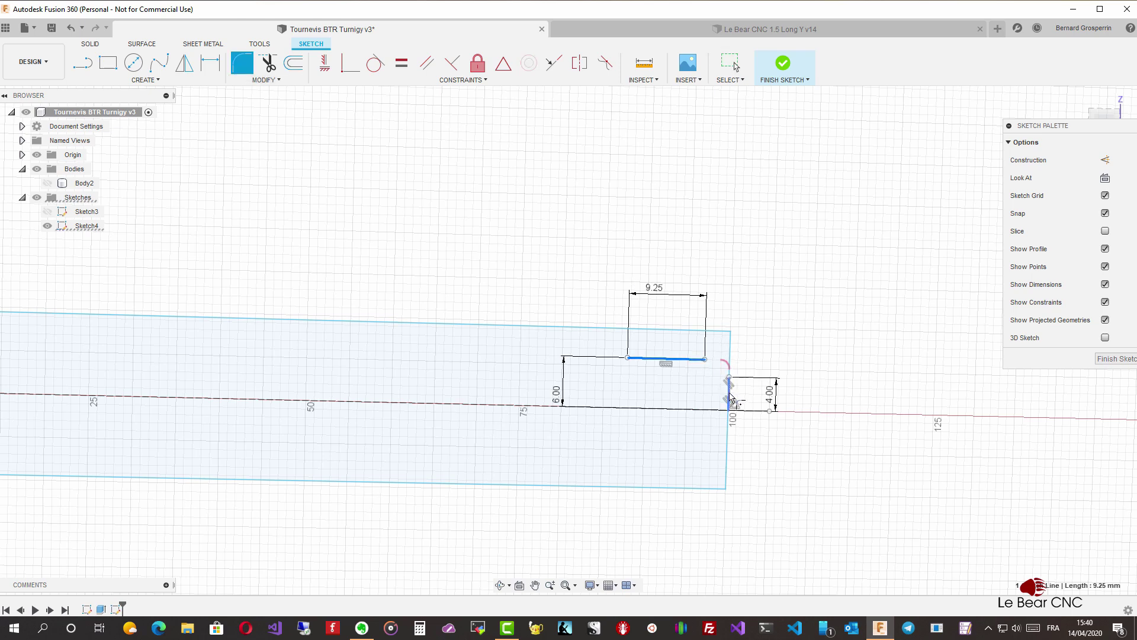
left_click(730, 391)
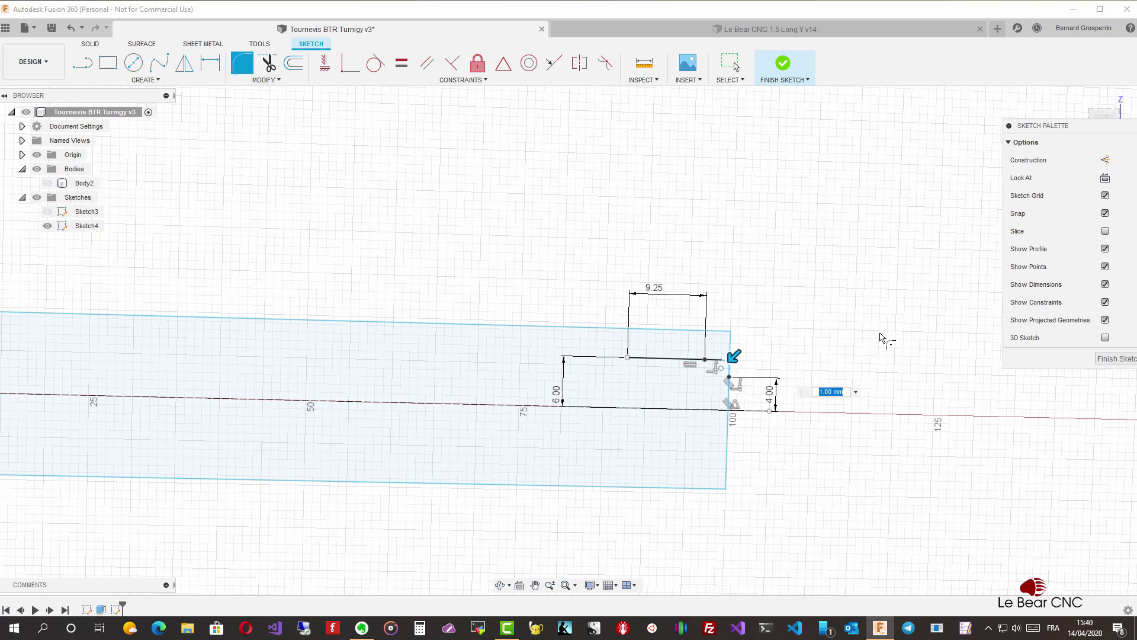
type("1.5")
key("Return")
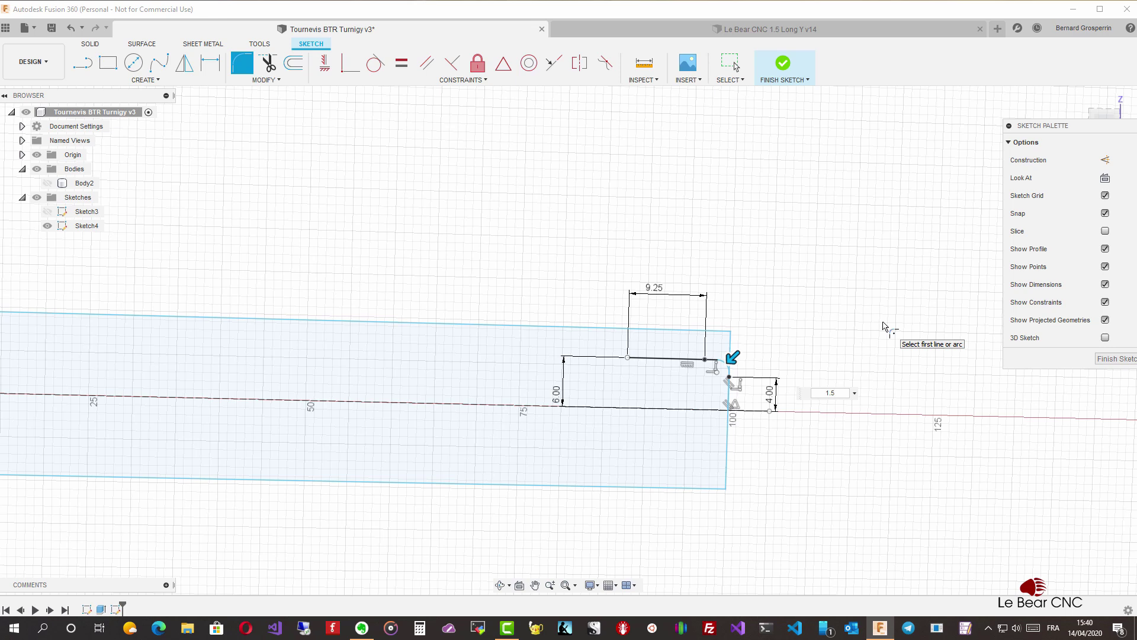
key("Return")
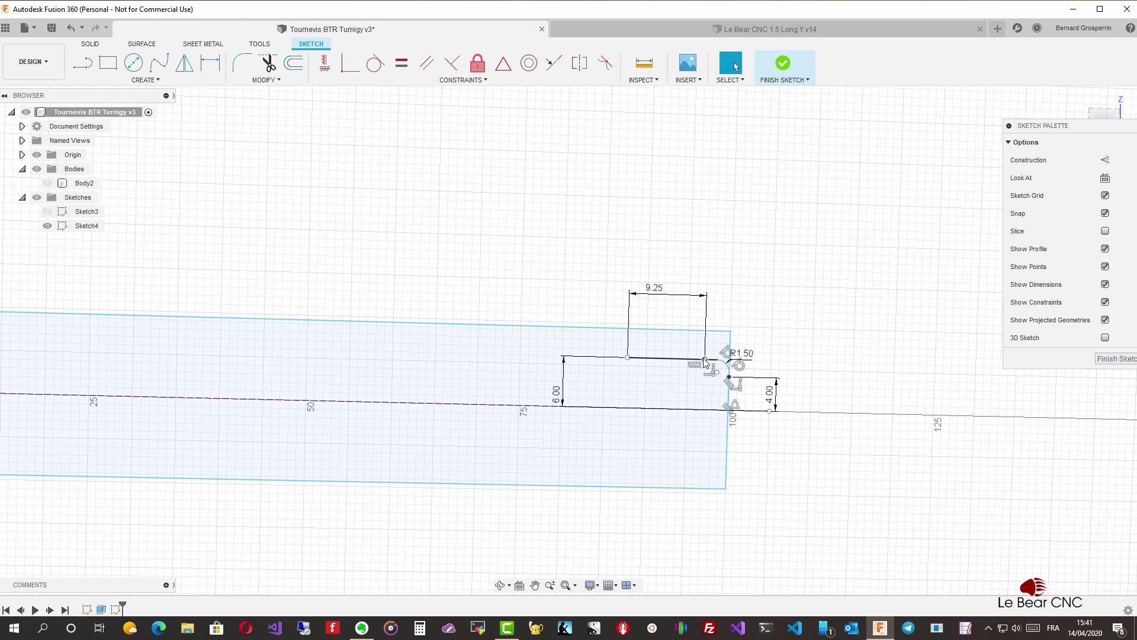
- Move the 9.25 mm line's outer end onto the start of the fillet arc and shift its 6 mm height dimension beneath the line
left_click_drag(705, 363, 719, 360)
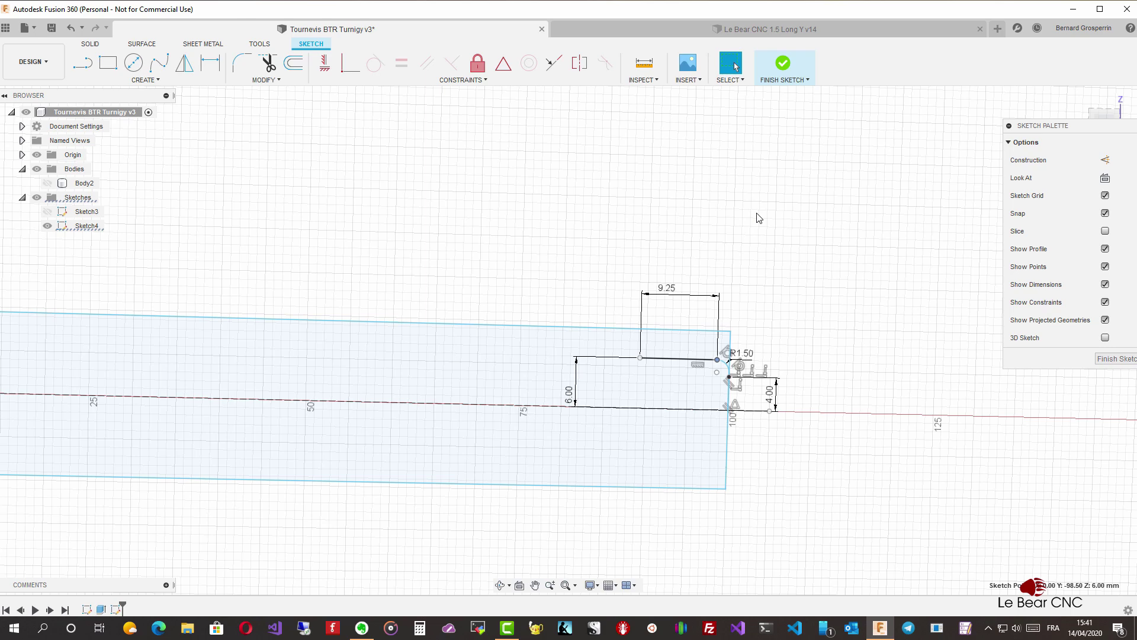
left_click(546, 356)
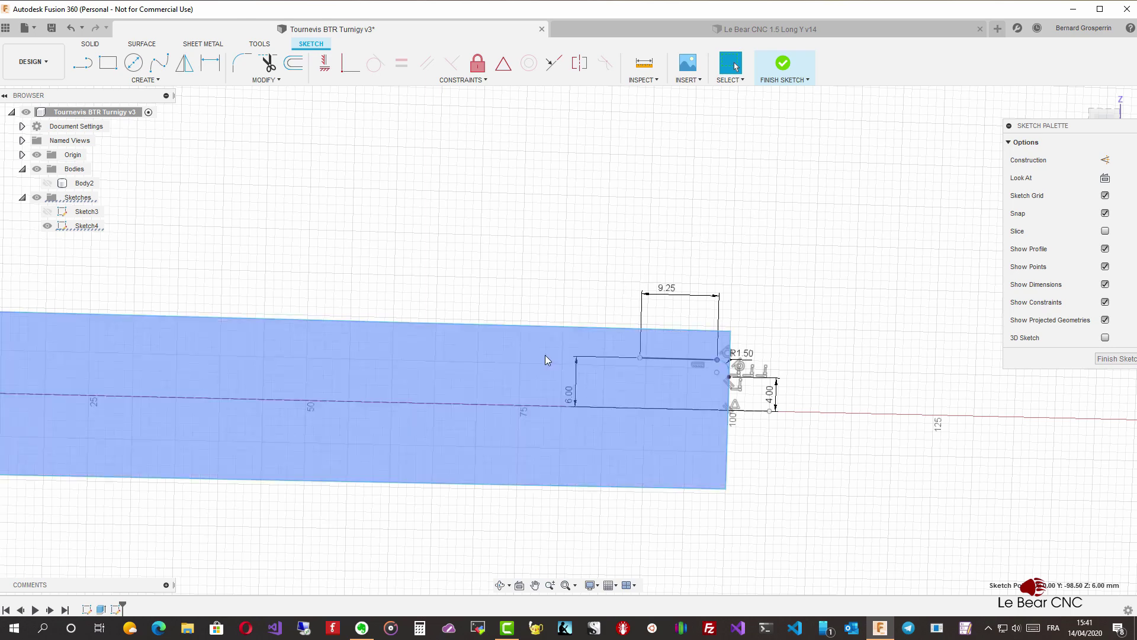
middle_click_drag(546, 355, 640, 321, "shift")
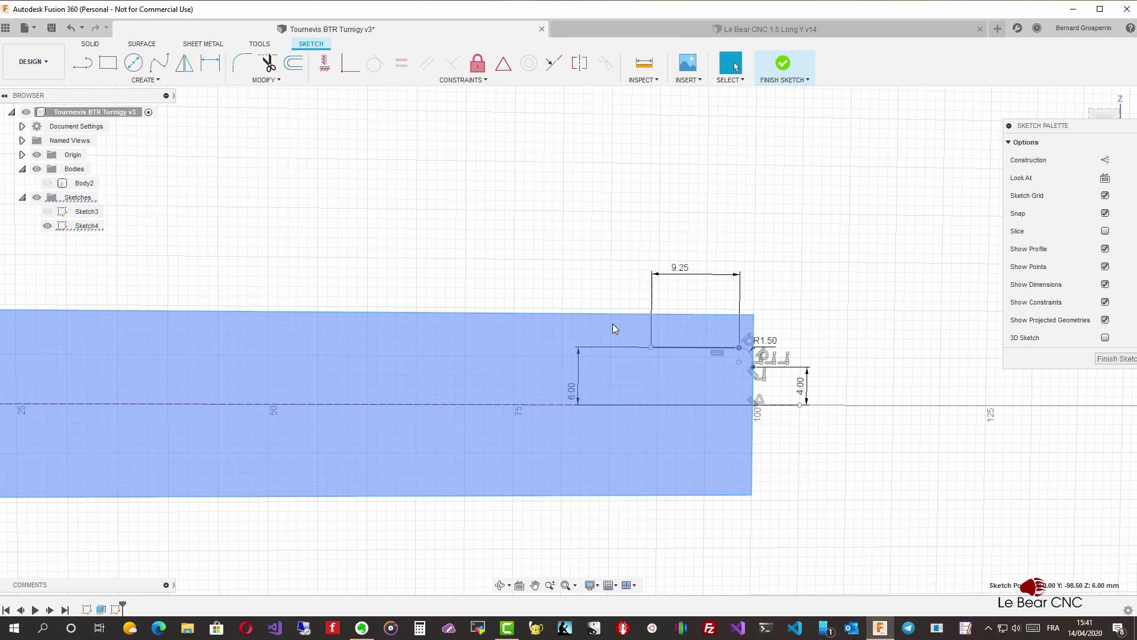
left_click_drag(575, 374, 675, 396)
left_click(608, 363)
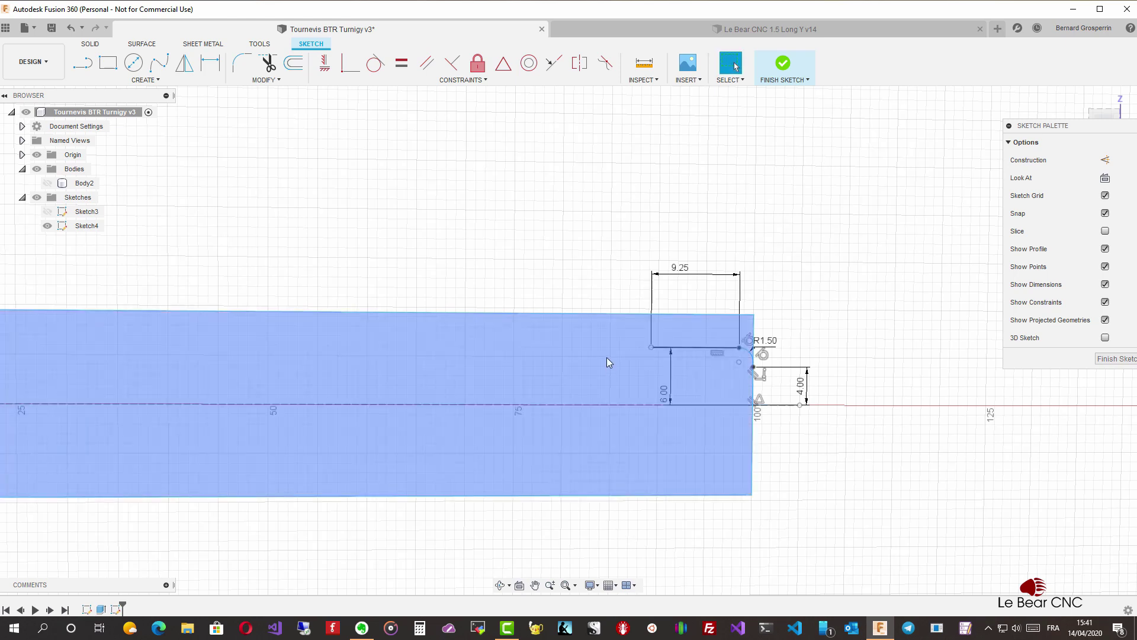
- Draw a short horizontal line just inward of the 9.25 mm line's inner end and slightly farther above the centreline
key("l")
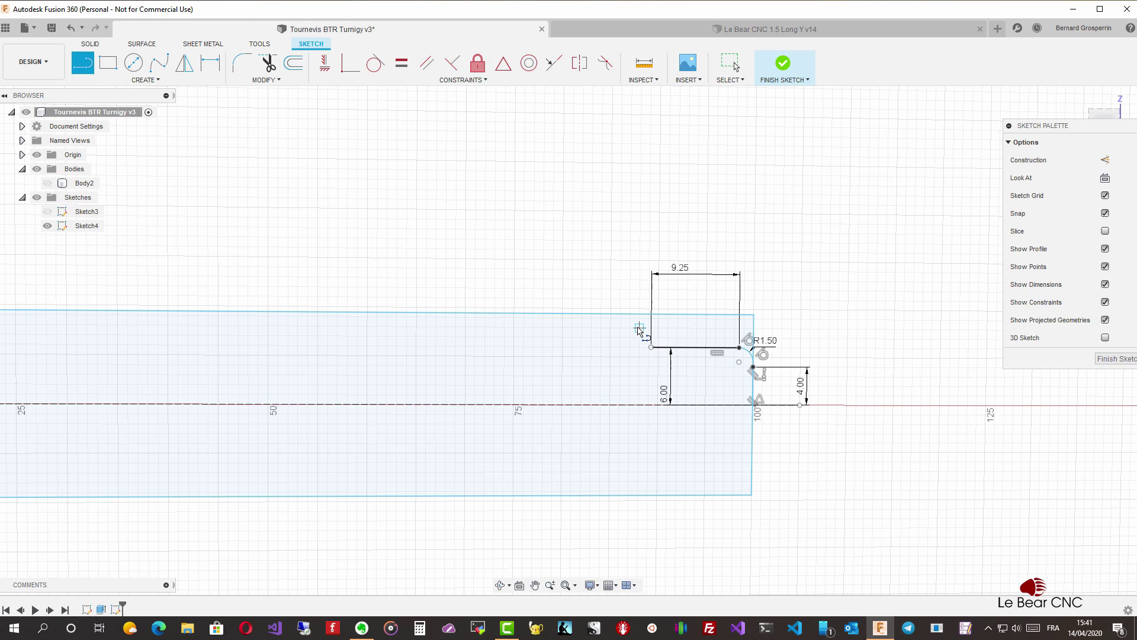
left_click(639, 328)
left_click(610, 328)
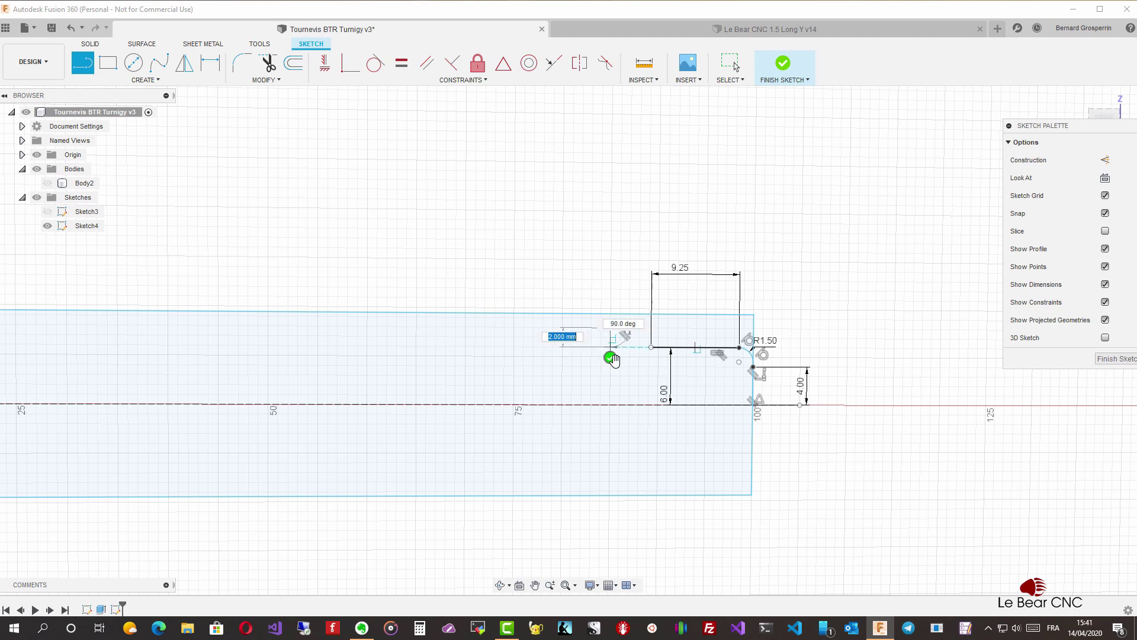
key("Escape")
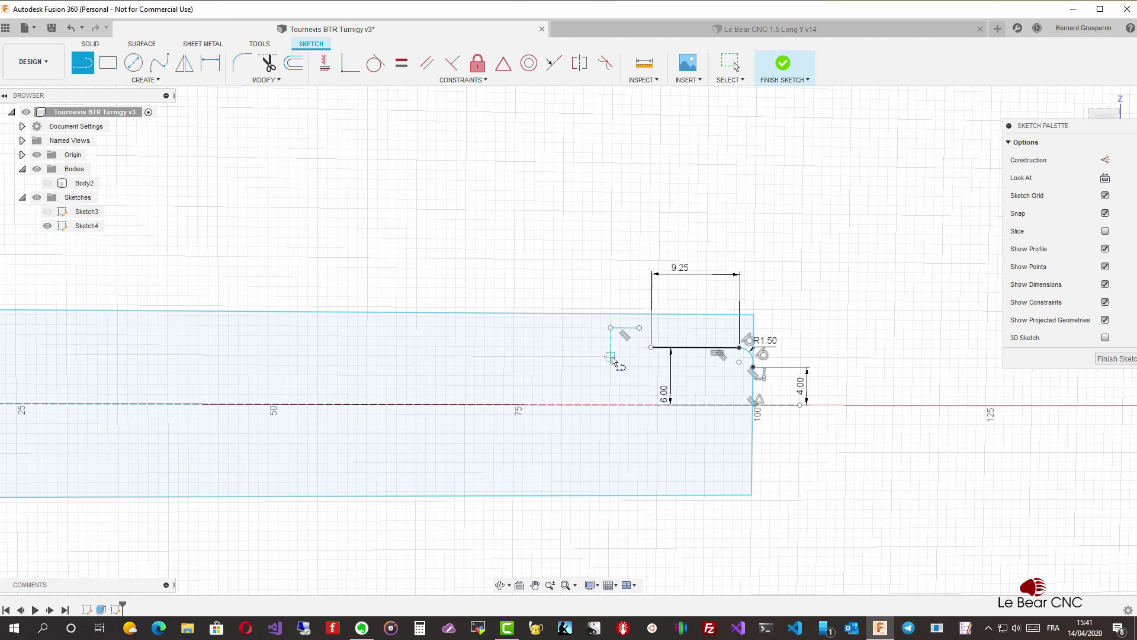
key("Escape")
- Dimension the short horizontal line's height above the construction centreline to 8.10 mm
key("d")
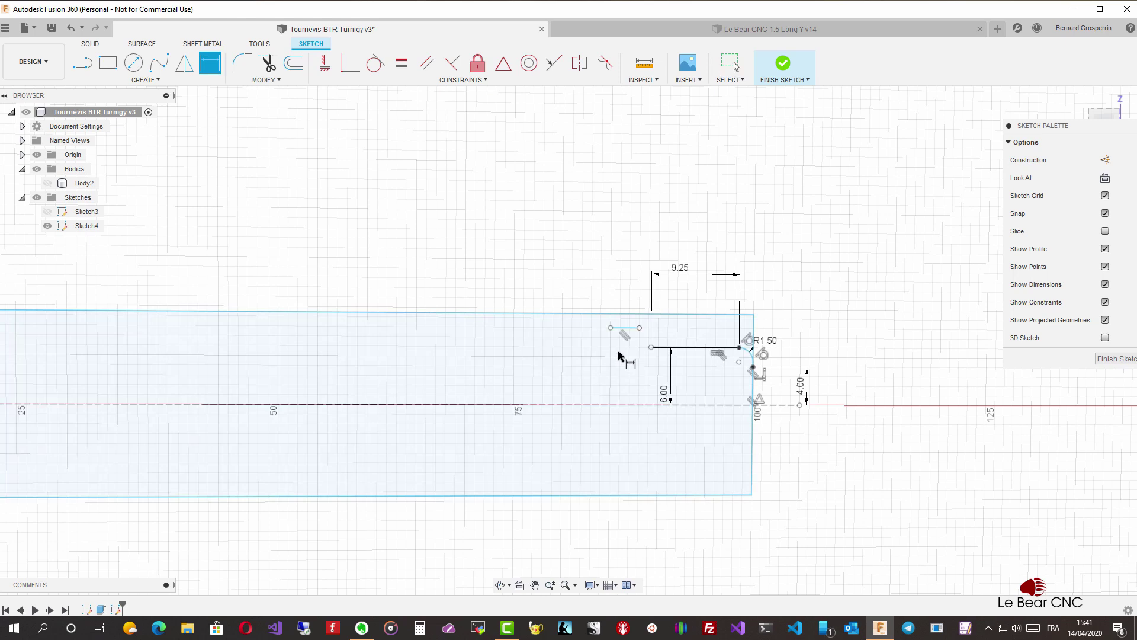
left_click(625, 328)
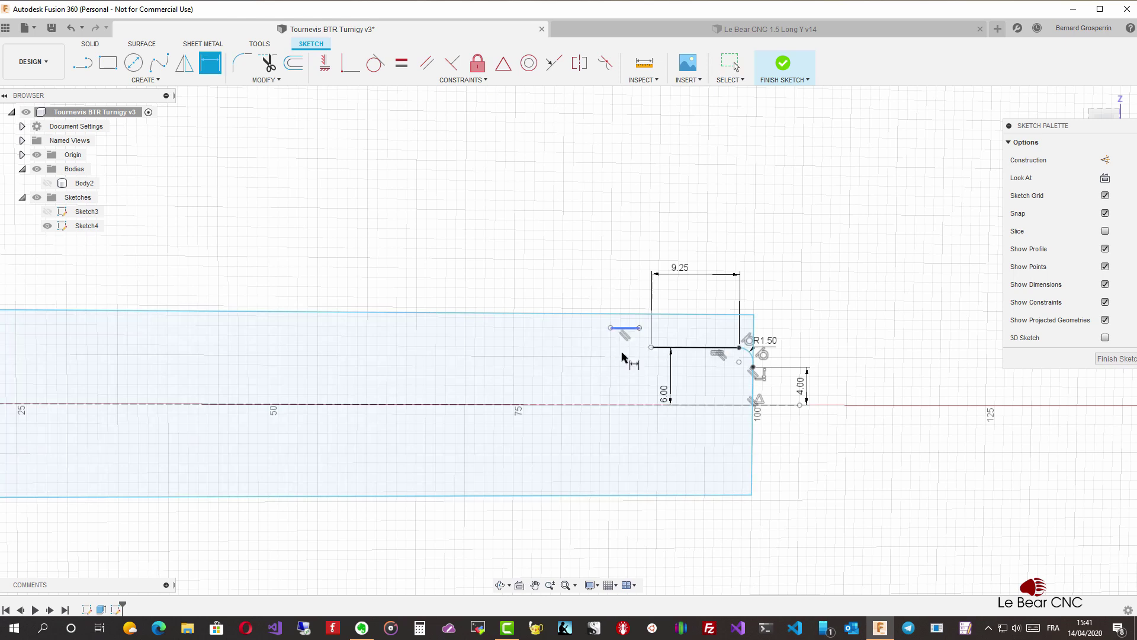
left_click(623, 404)
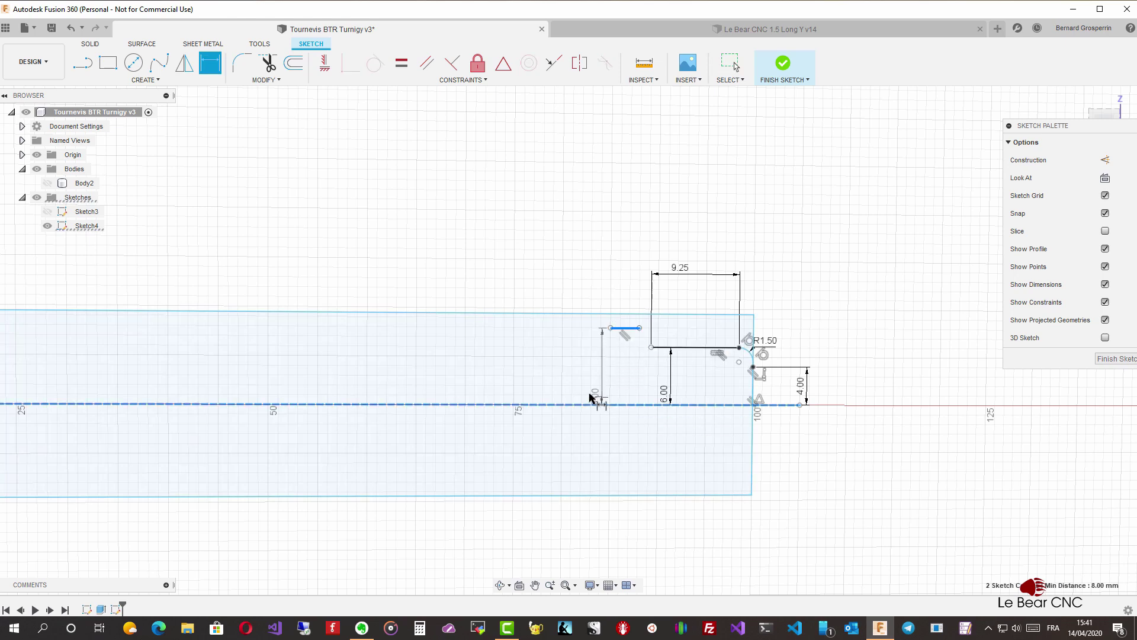
left_click(624, 404)
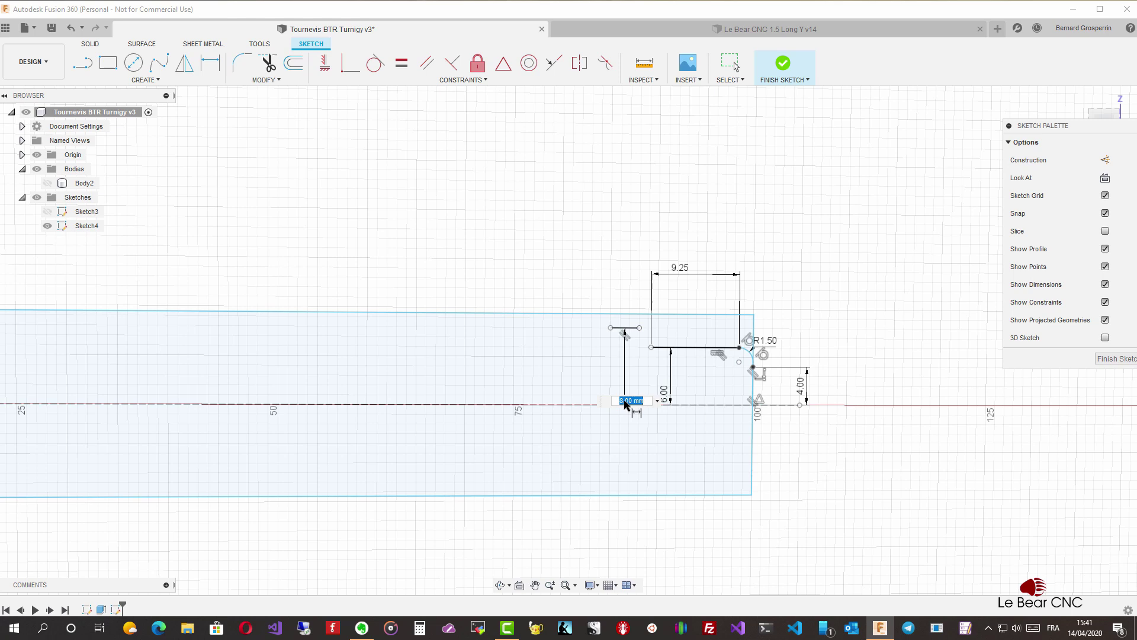
type("8.10")
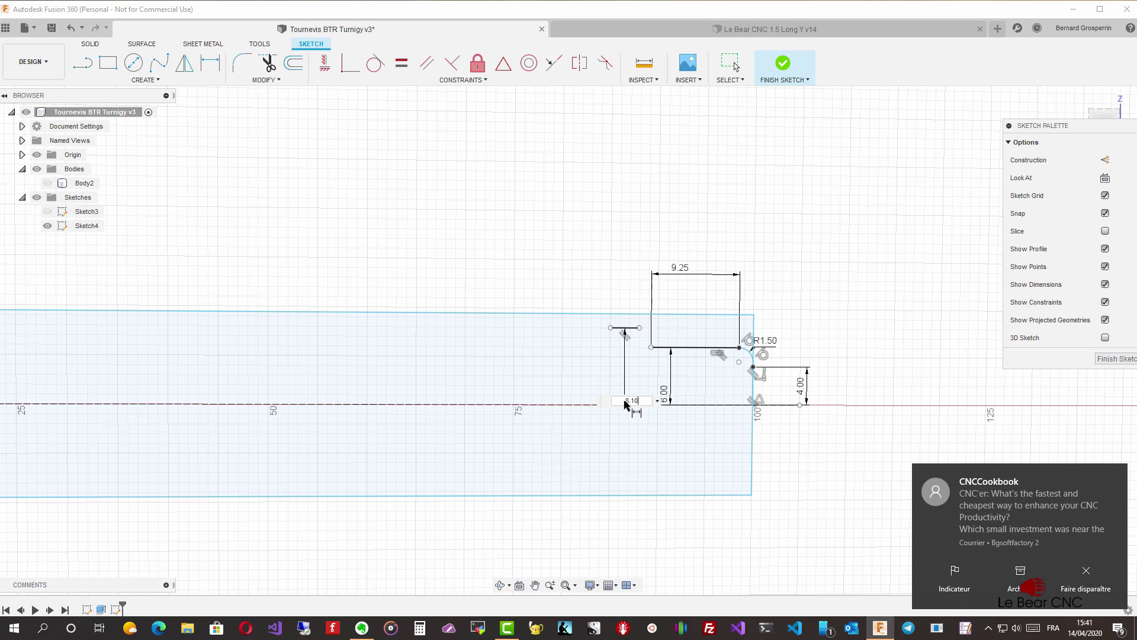
key("Return")
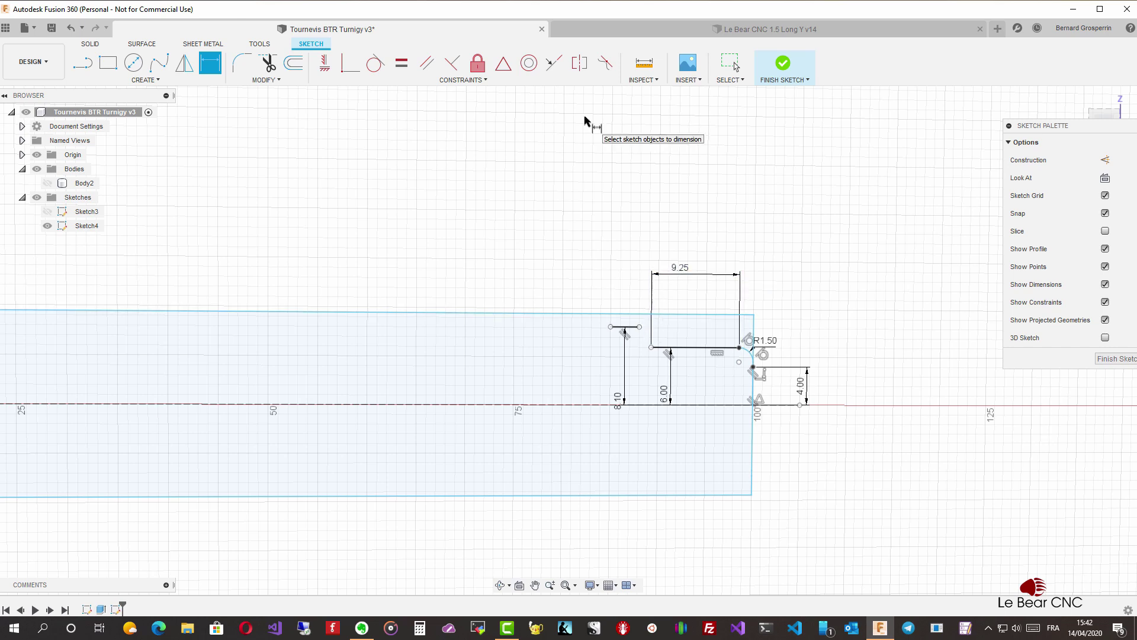
- Draw a slanted line about 2.4 mm long joining the short horizontal line's outer end to the 9.25 mm line's inner end
key("Escape")
key("l")
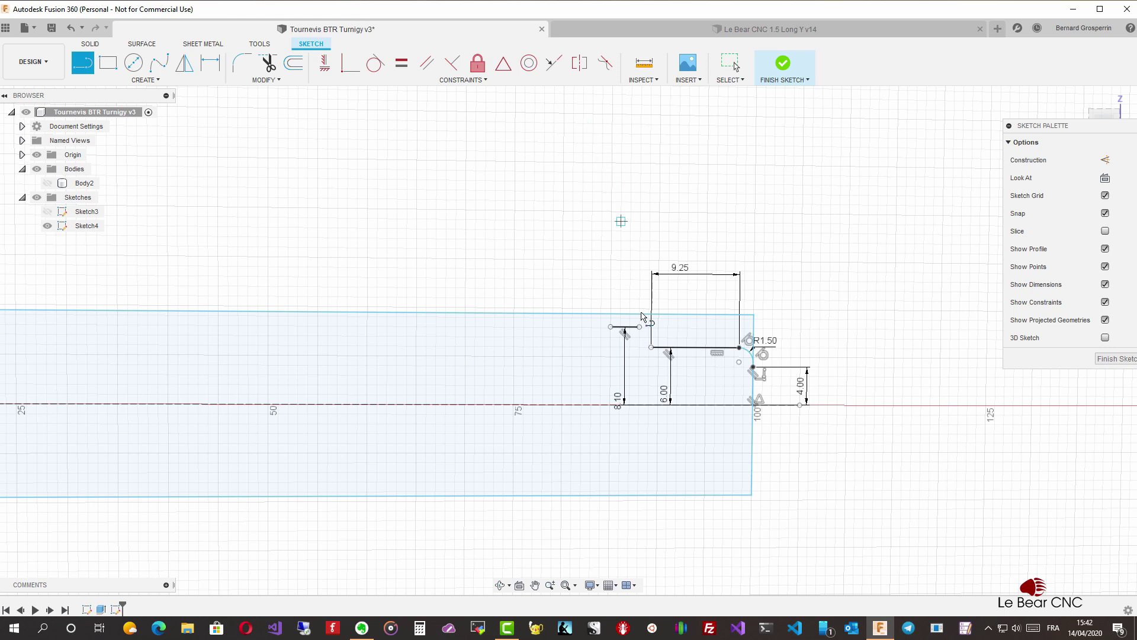
left_click(640, 326)
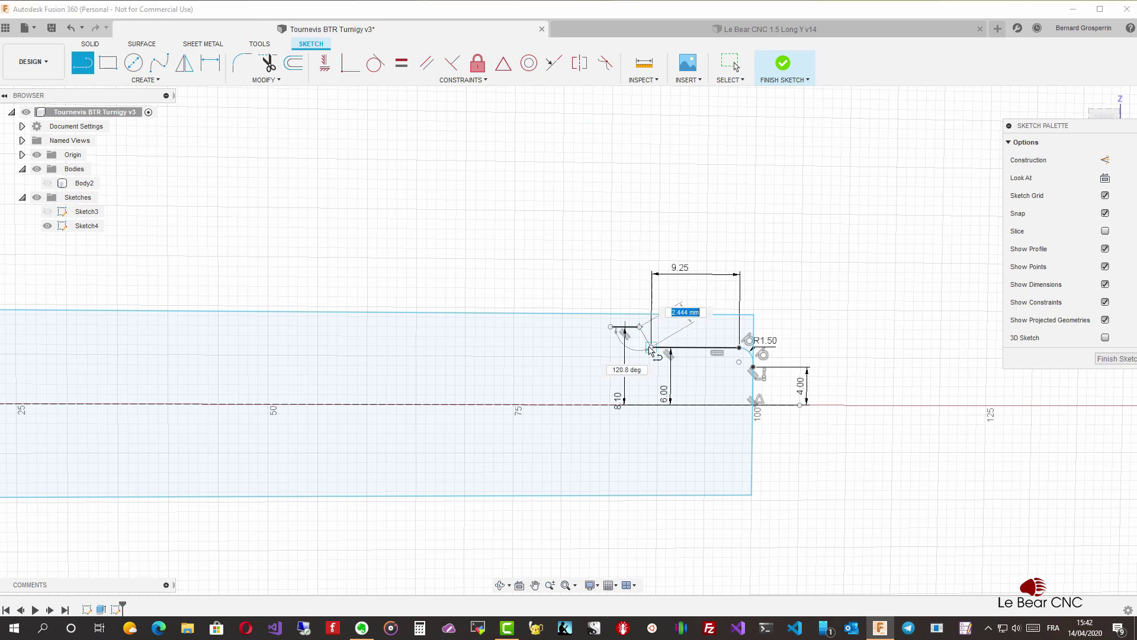
key("Escape")
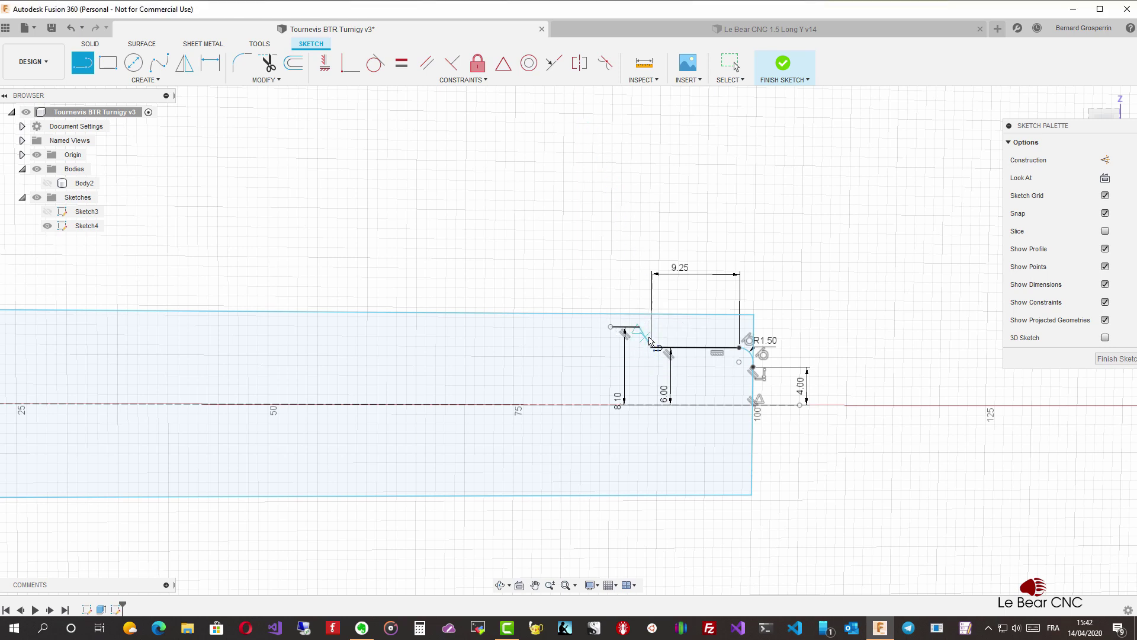
key("Escape")
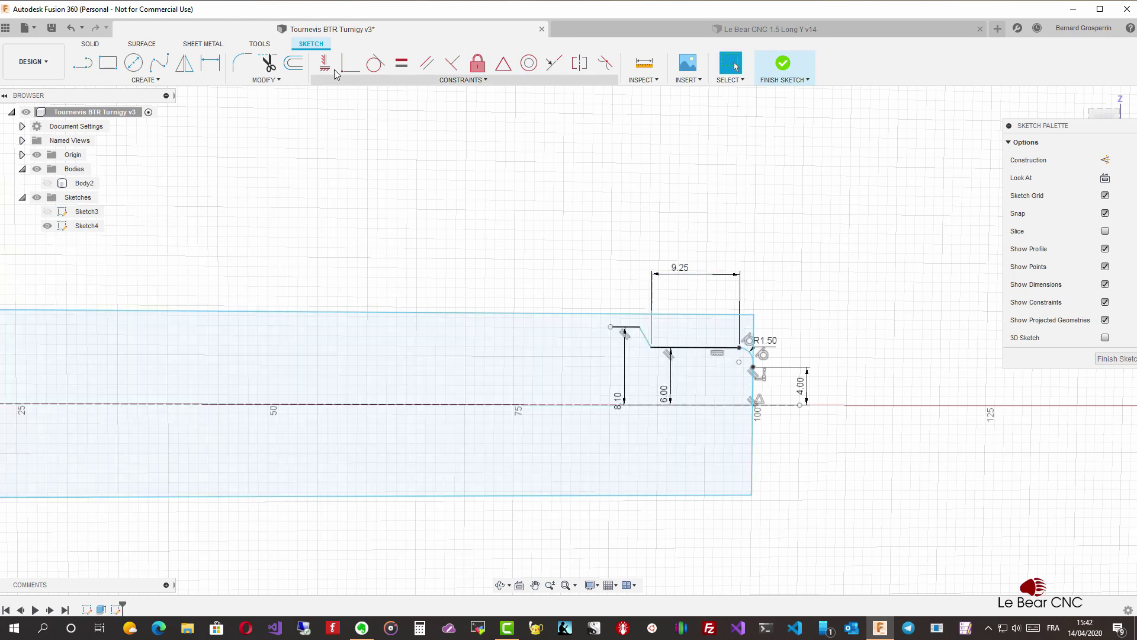
- Fillet the corners at both ends of the slanted connecting line with a 1 mm radius
left_click(242, 62)
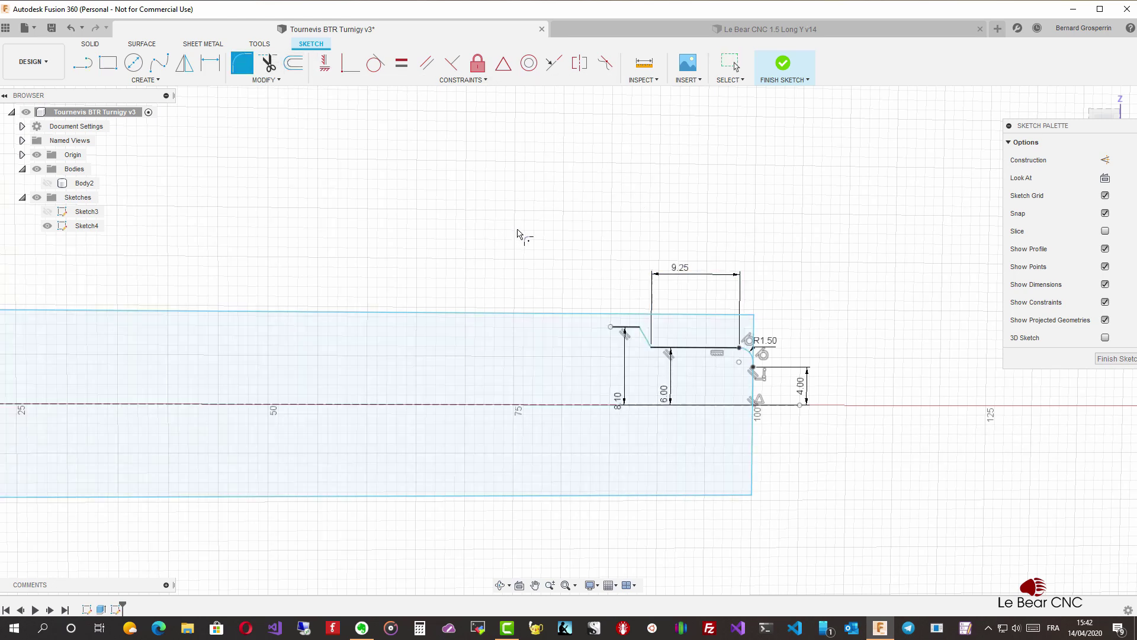
left_click(652, 348)
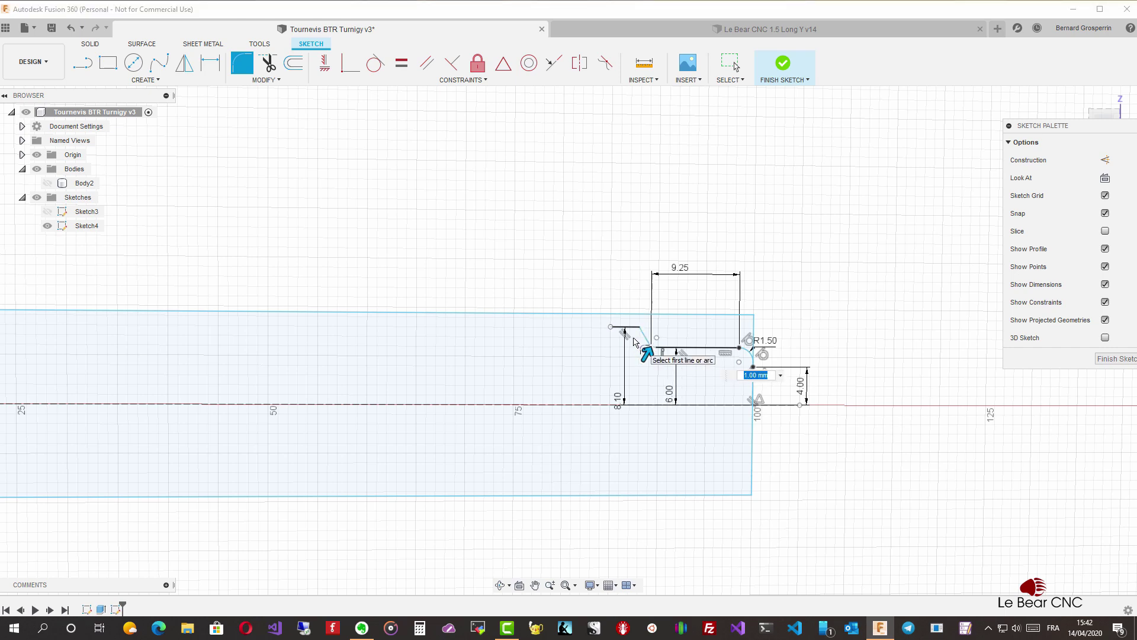
key("Return")
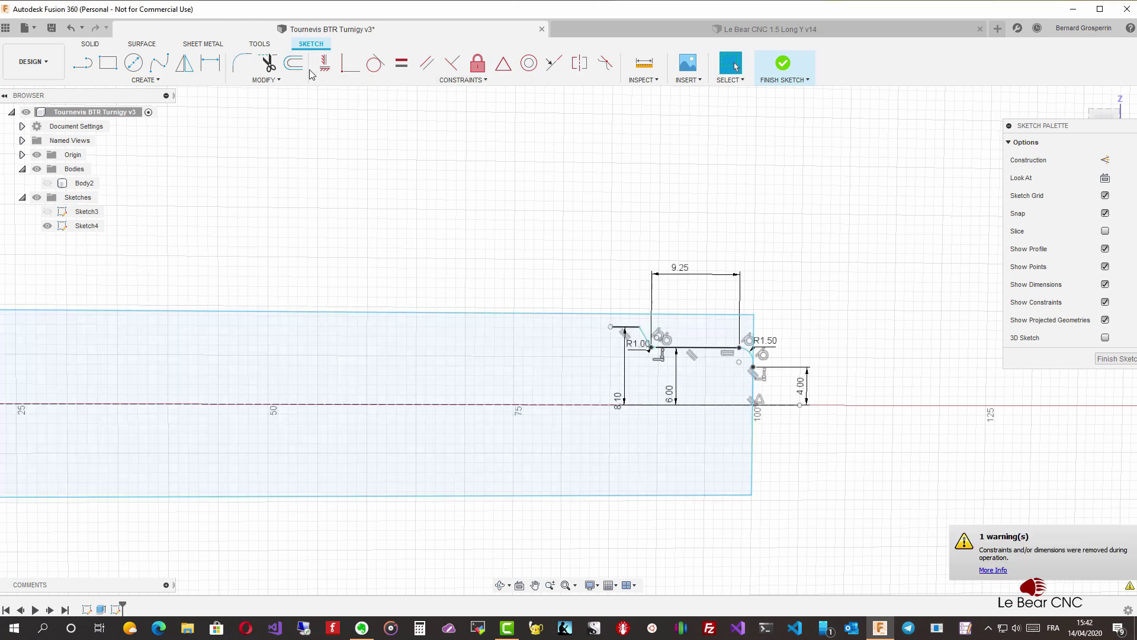
left_click(244, 63)
left_click(644, 340)
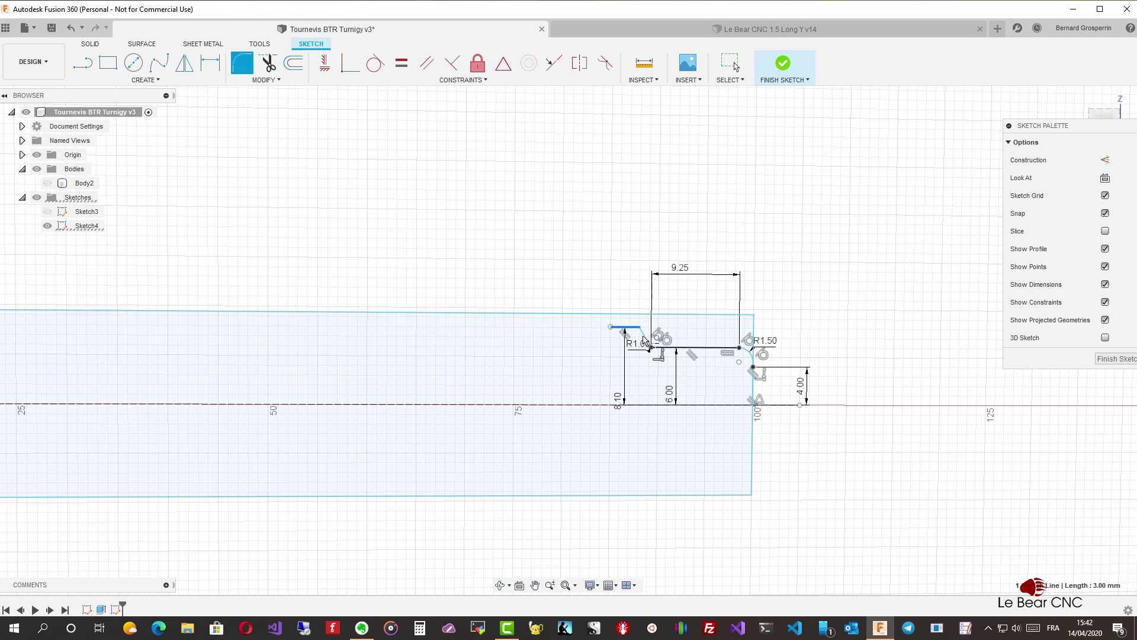
left_click(644, 336)
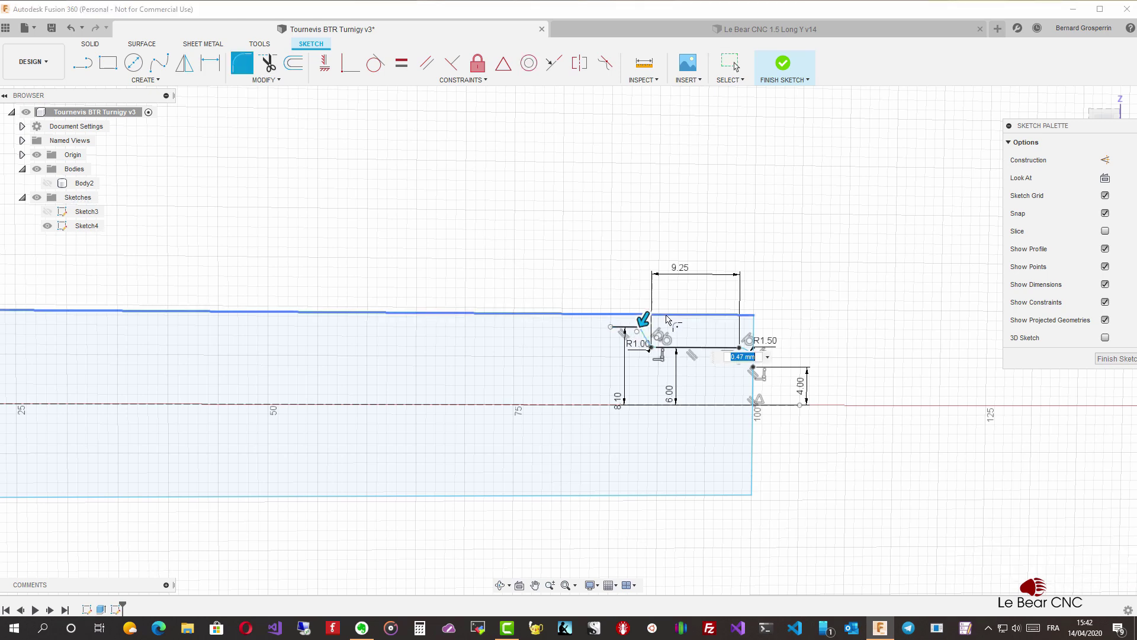
type("1")
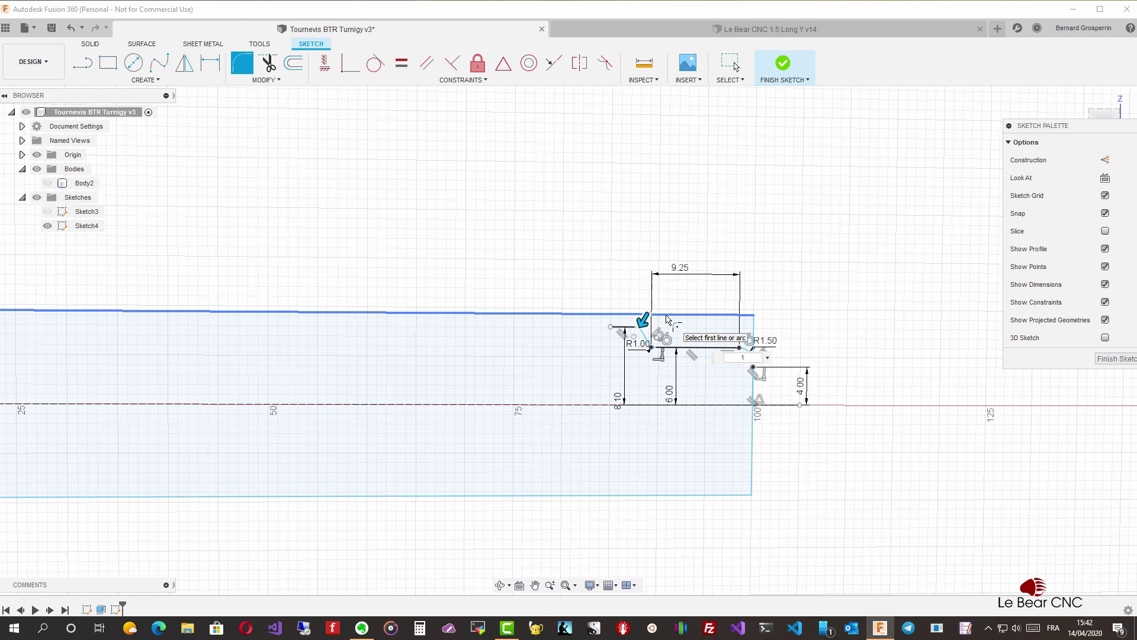
key("Return")
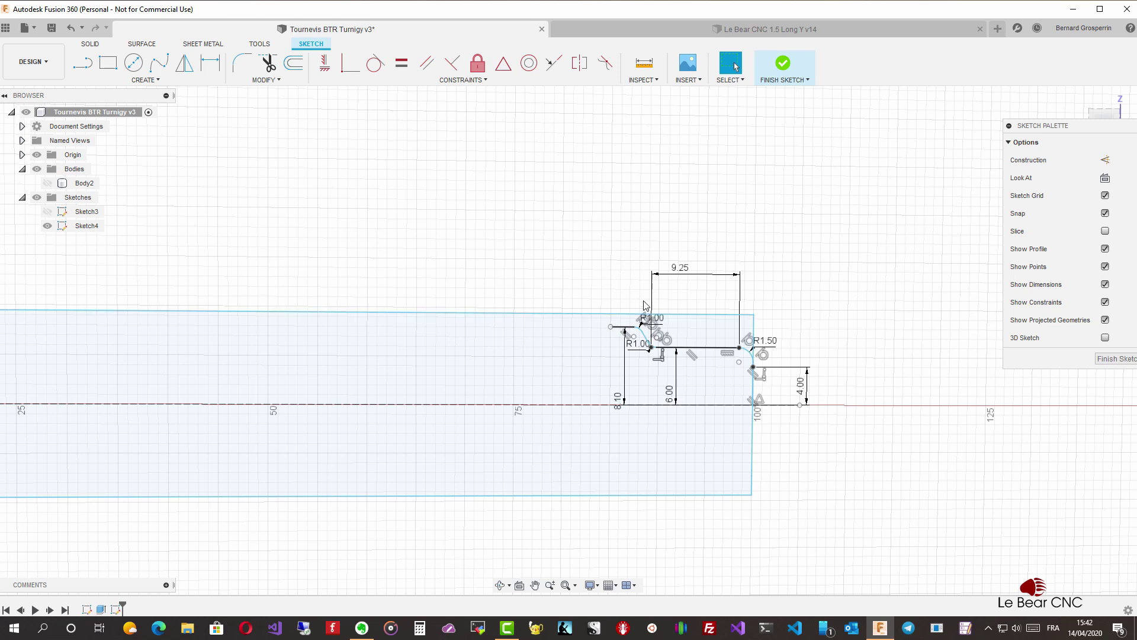
- Dimension the short upper horizontal line's length to 2.5 mm
key("d")
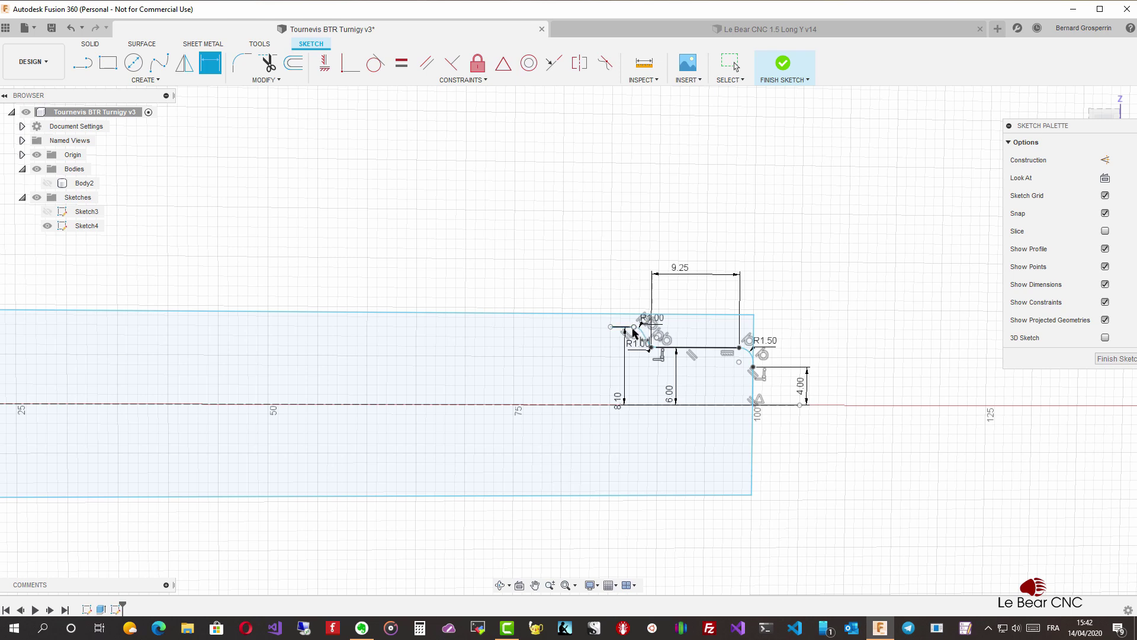
left_click(610, 327)
left_click(611, 326)
left_click(620, 271)
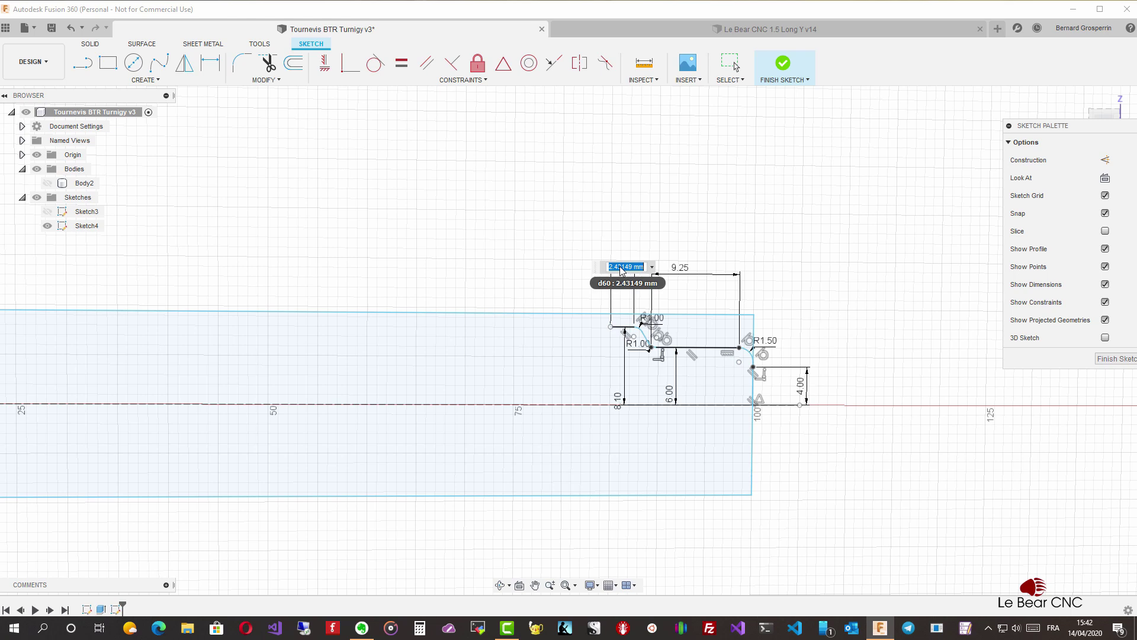
type("2.5")
key("Return")
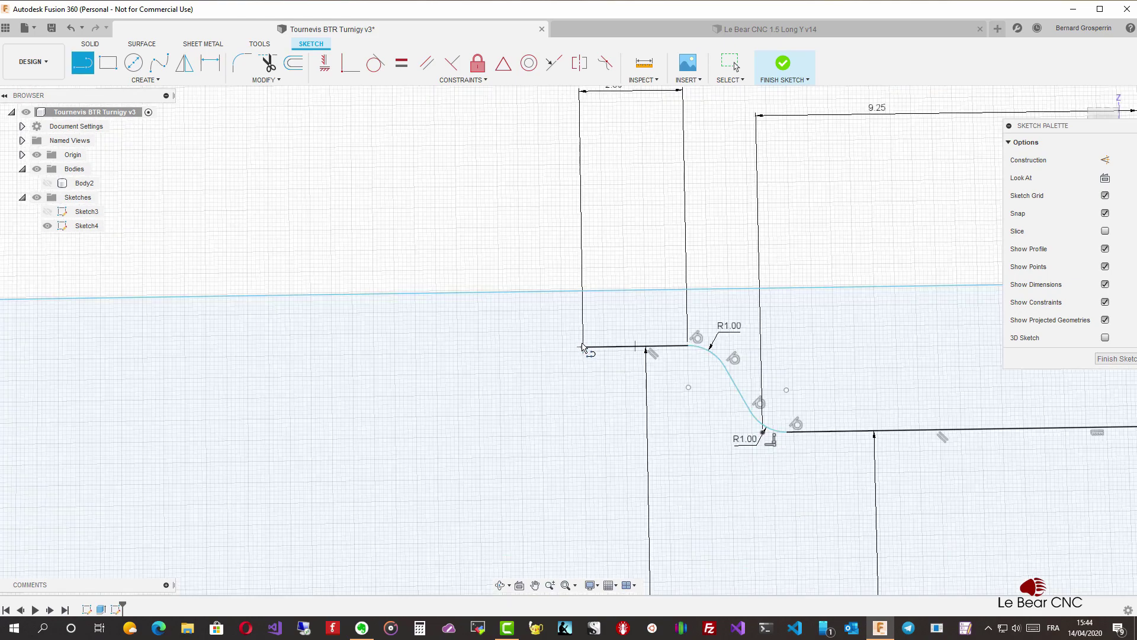
- Draw a slanted line about 2.2 mm long from the 2.5 mm line's inner end up to the handle outline's upper edge
left_click(583, 347)
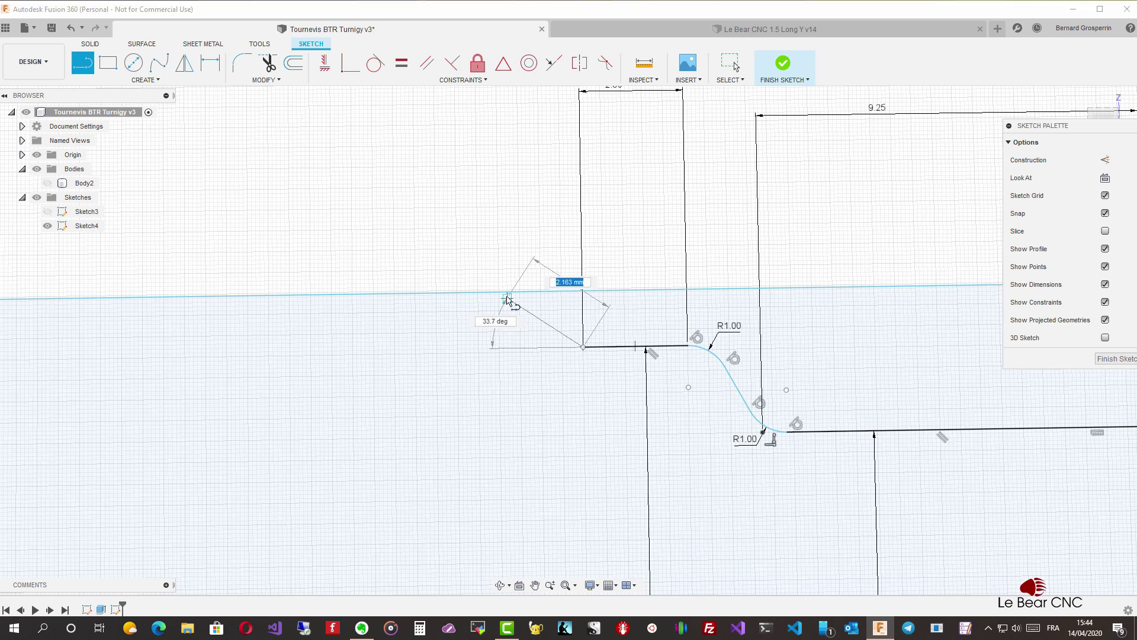
double_click(515, 294)
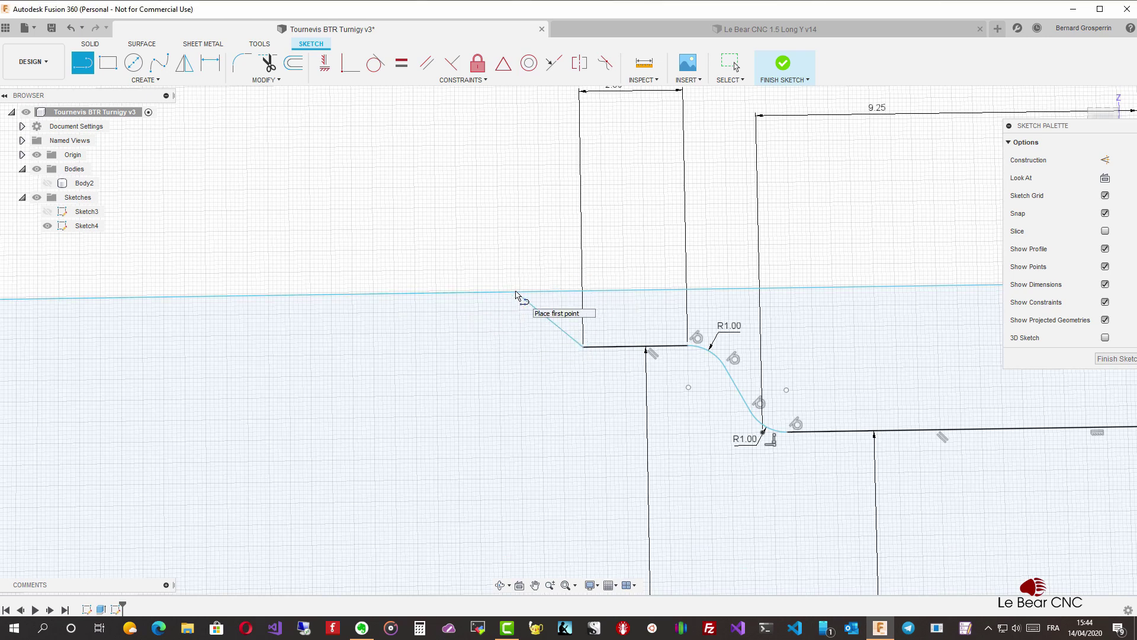
key("Escape")
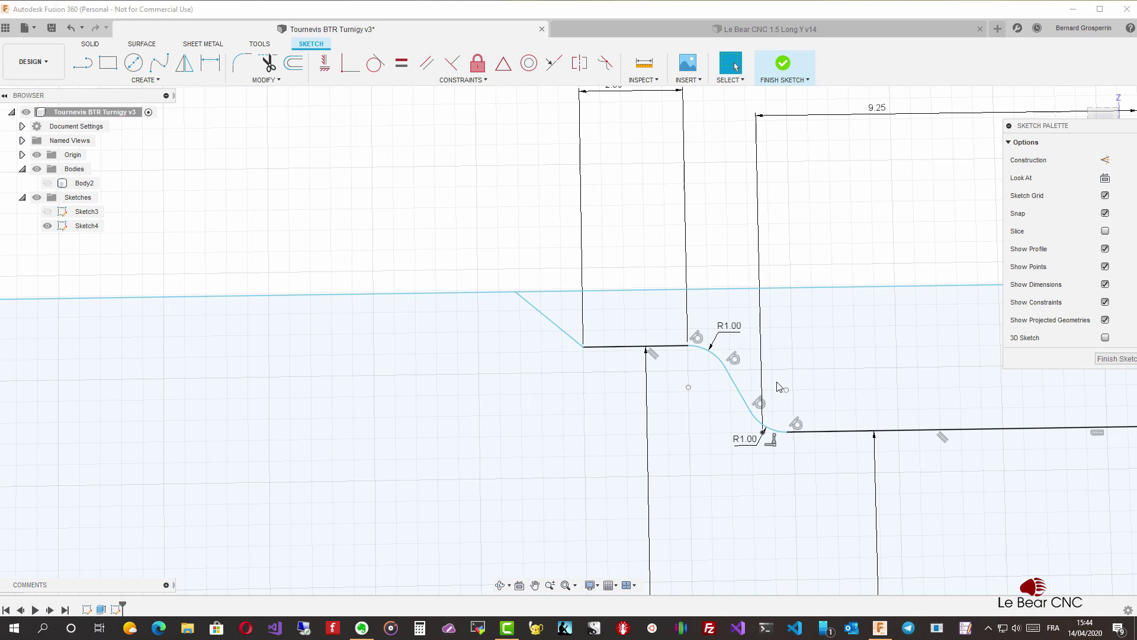
key("s")
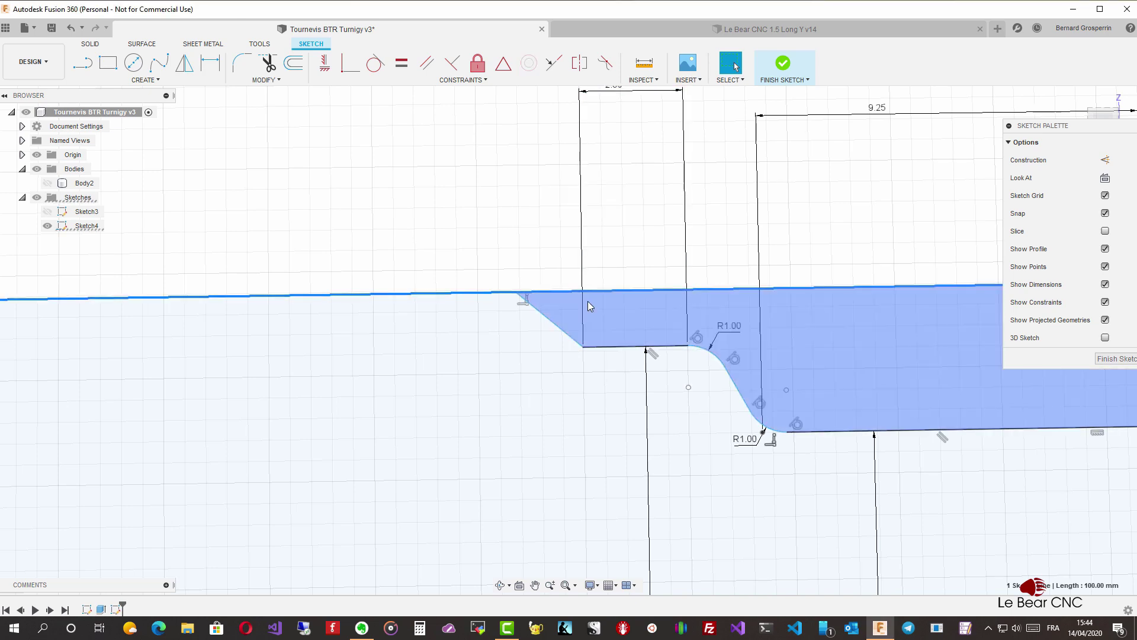
left_click(560, 330)
left_click_drag(561, 327, 566, 325)
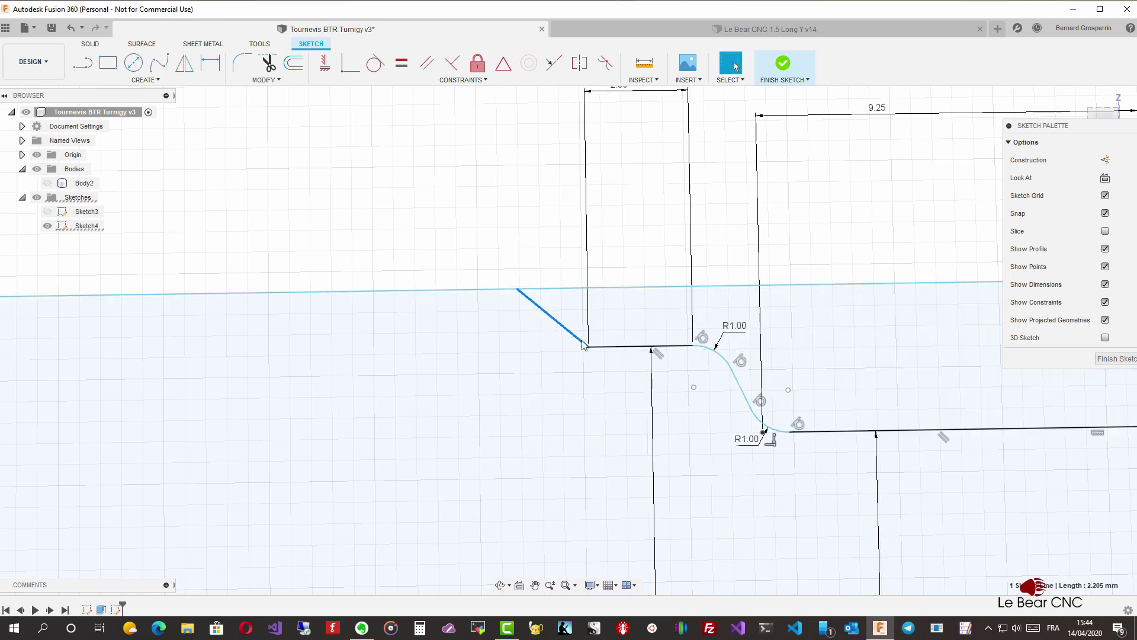
- Dimension the angle between the handle outline's upper edge and the new slanted line to 45 degrees
left_click(597, 290)
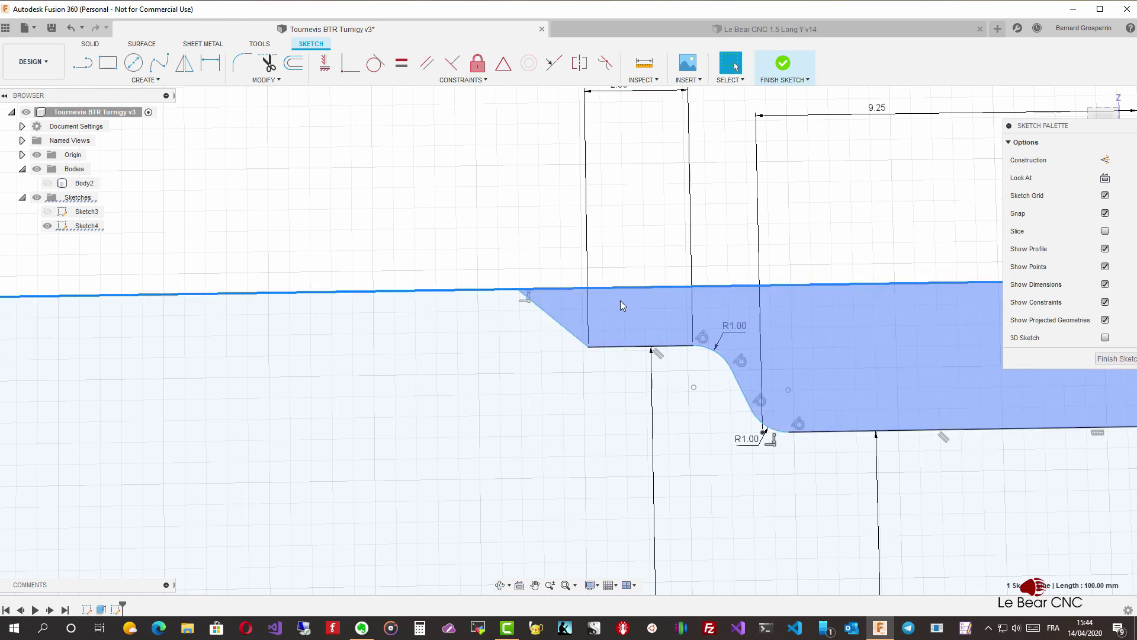
key("d")
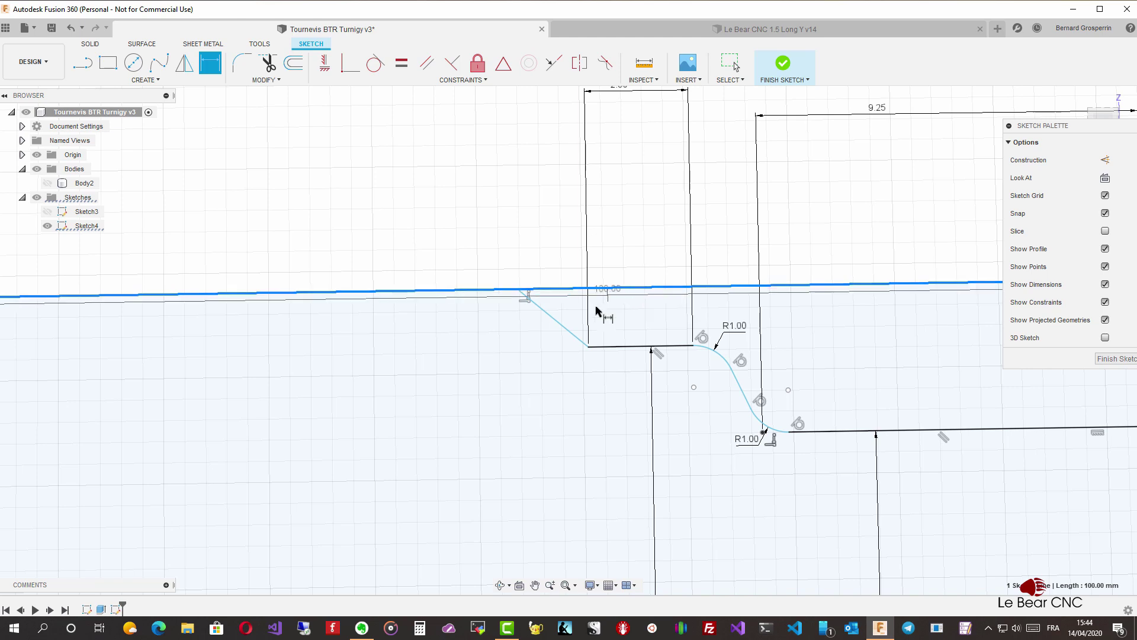
left_click(573, 336)
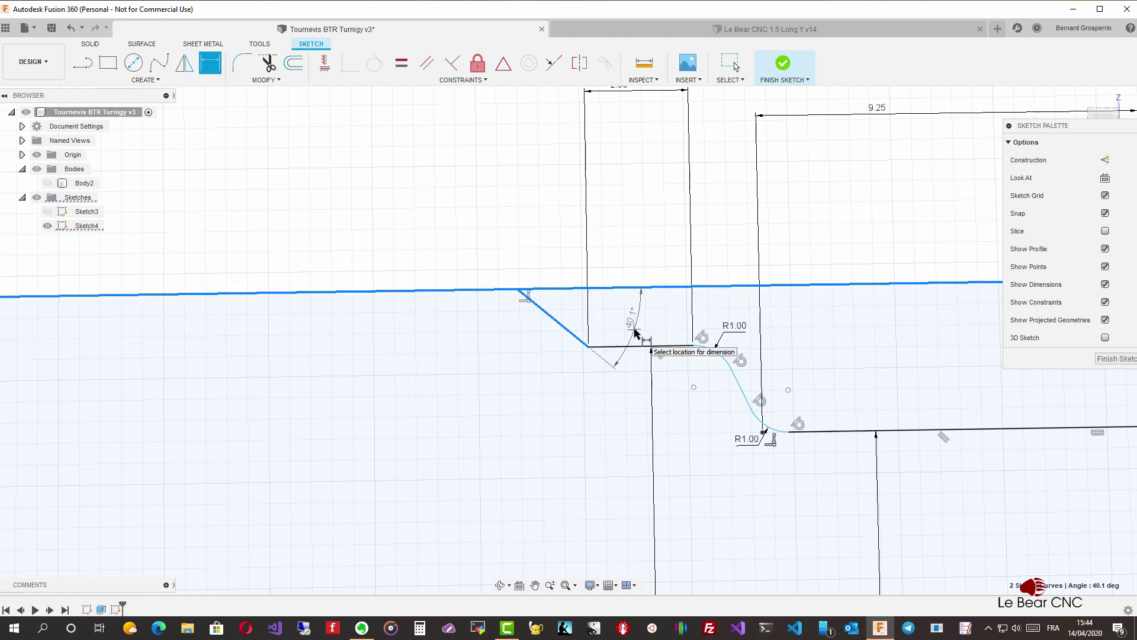
left_click(636, 326)
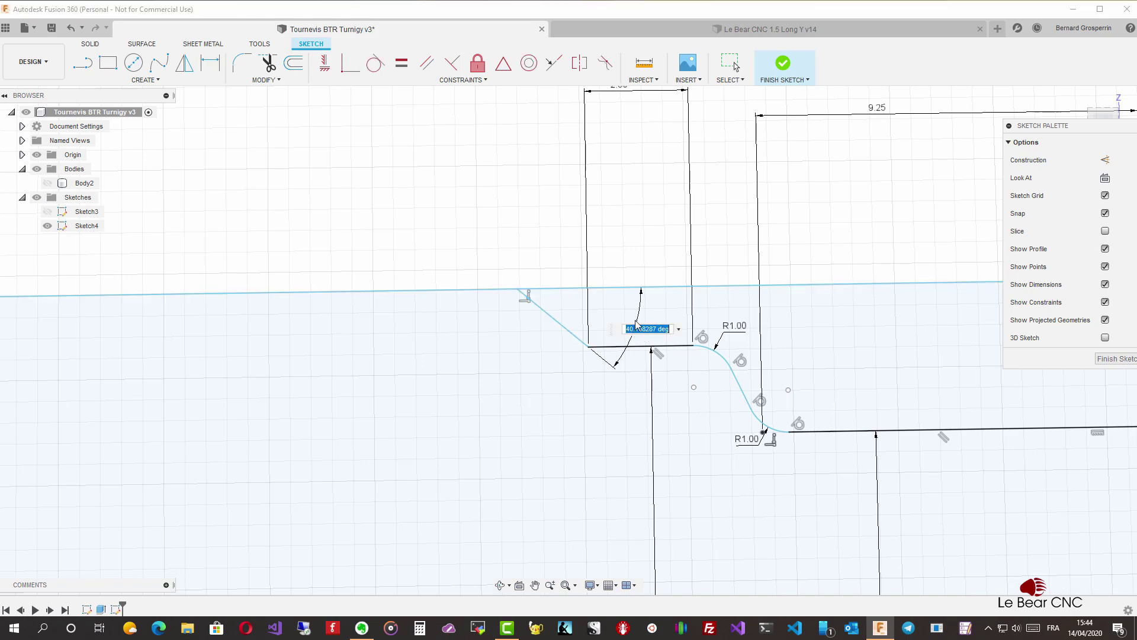
type("45")
key("Return")
scroll(636, 326, "down", 5)
scroll(635, 325, "down", 1)
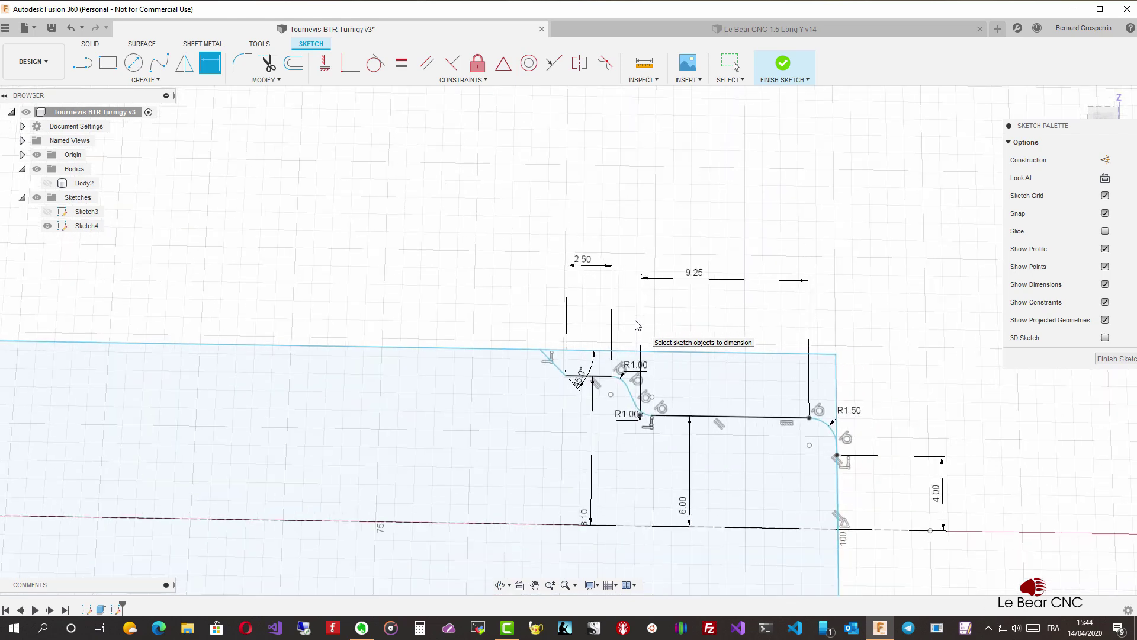
key("Escape")
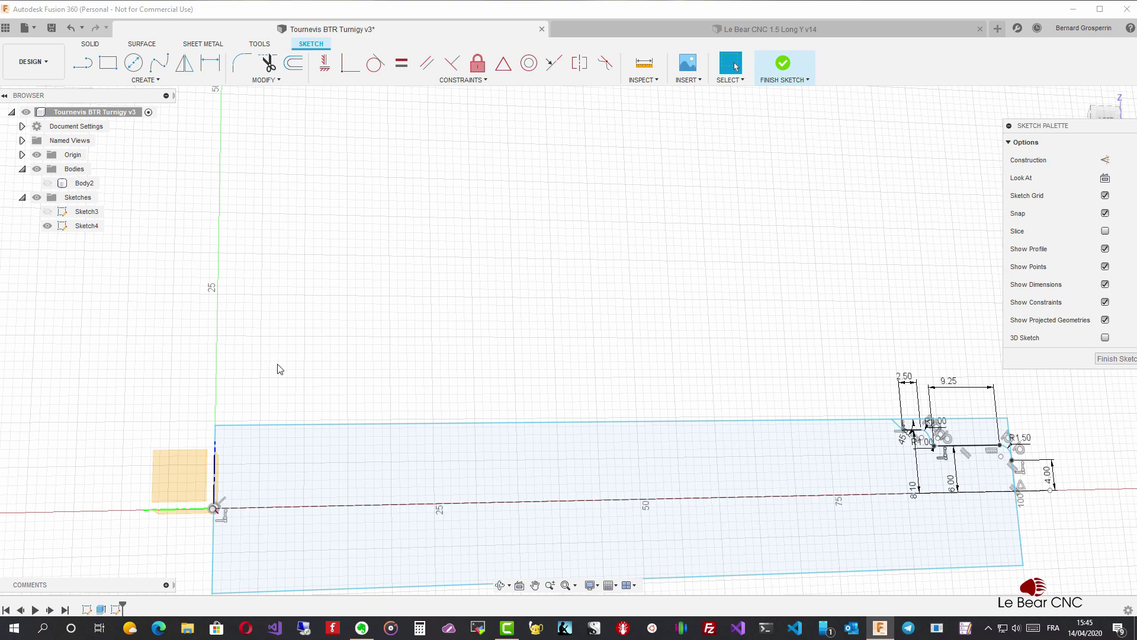
- Move the sketch palette off the view cube and place two sketch points, one above the handle outline and one inside it near the origin
left_click(382, 442)
scroll(386, 434, "up", 2)
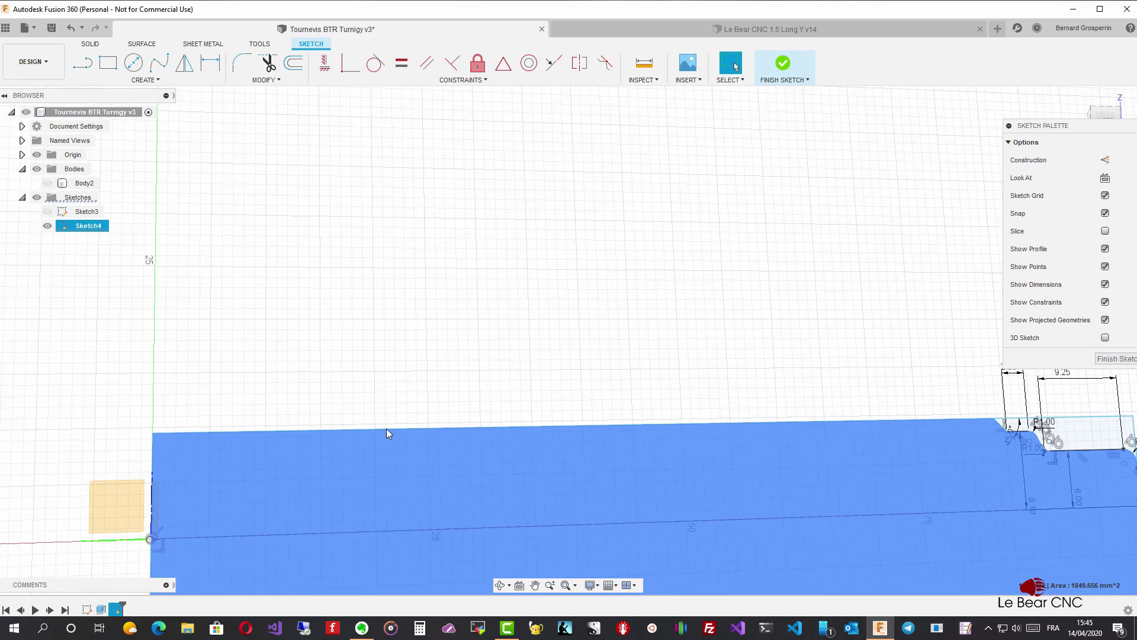
scroll(386, 437, "up", 2)
left_click(328, 359)
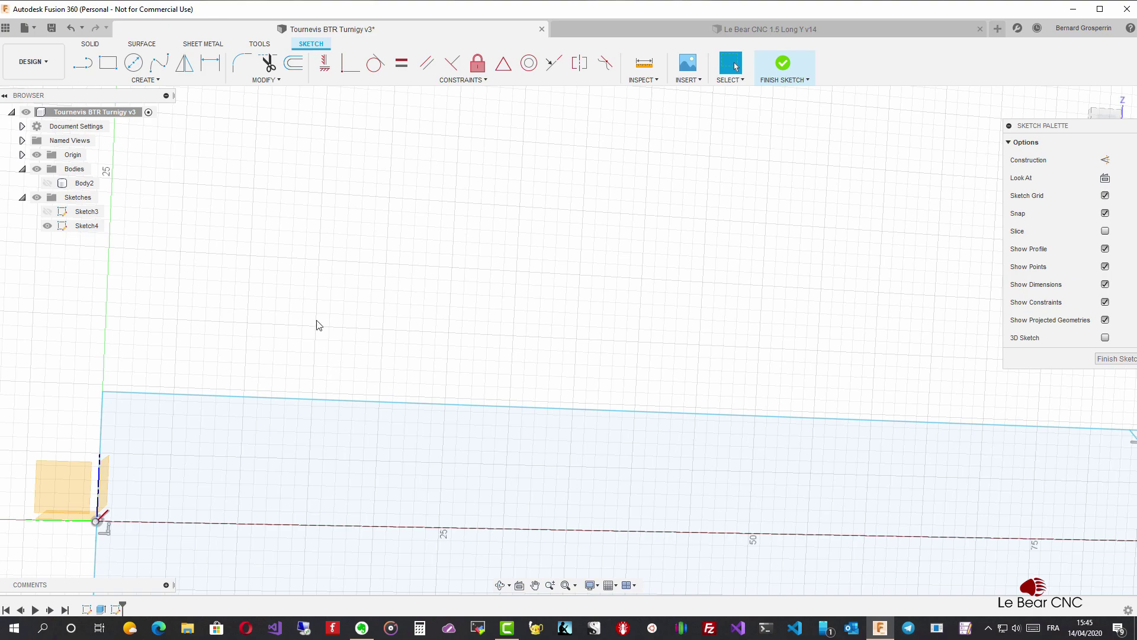
mouse_move(286, 249)
middle_mouse_down("shift")
mouse_move(254, 217)
mouse_move(218, 140)
middle_mouse_up("shift")
left_click(142, 81)
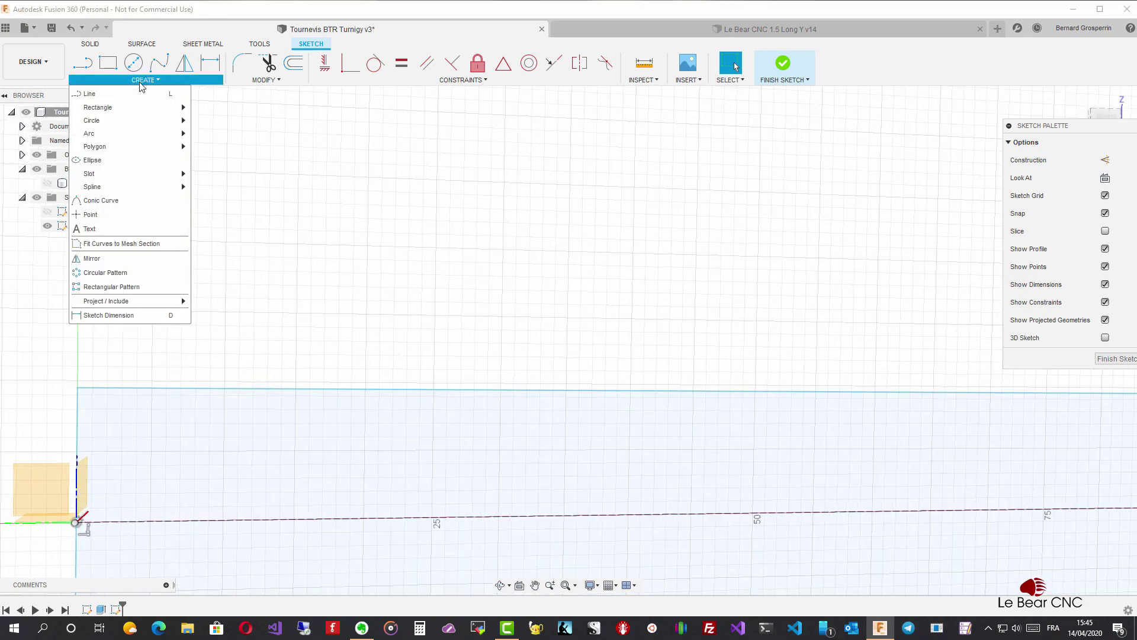
left_click(89, 215)
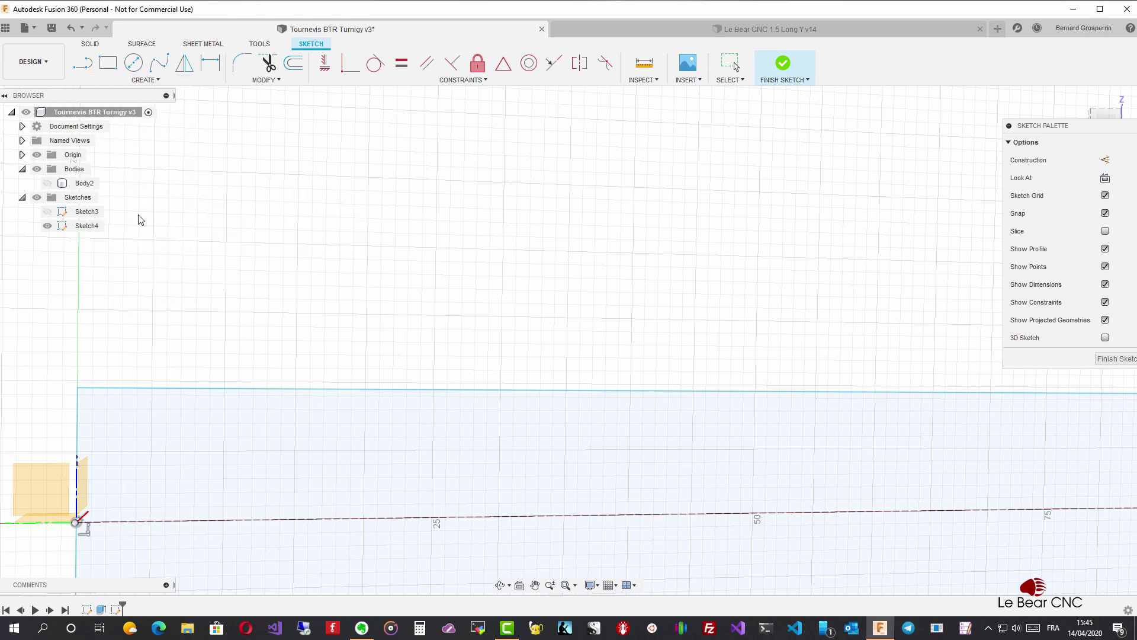
left_click(149, 80)
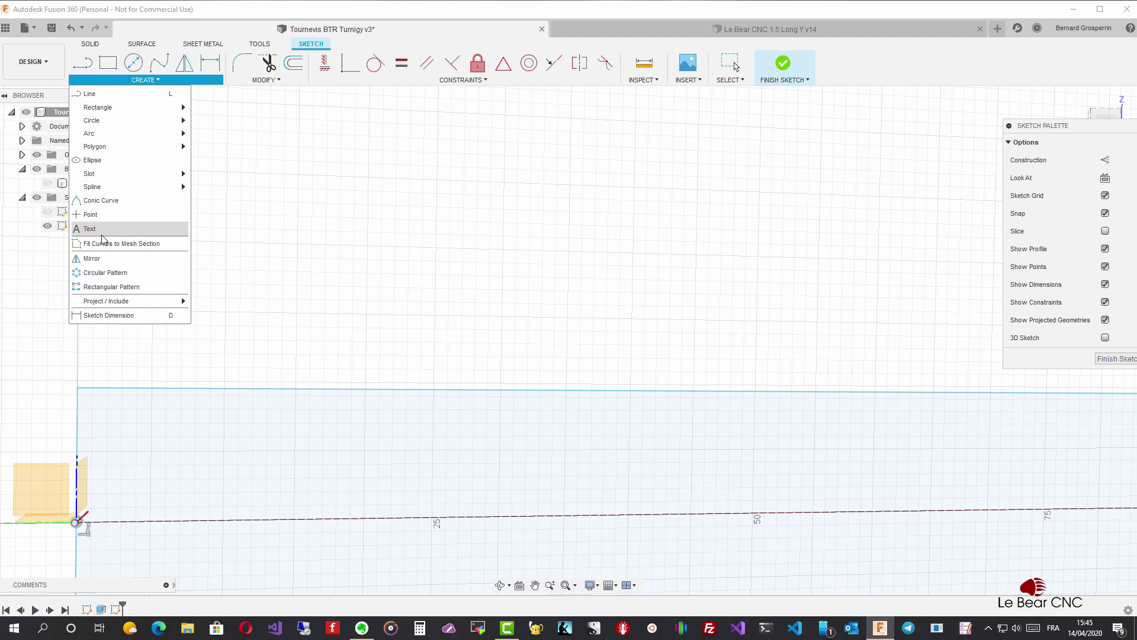
left_click(89, 214)
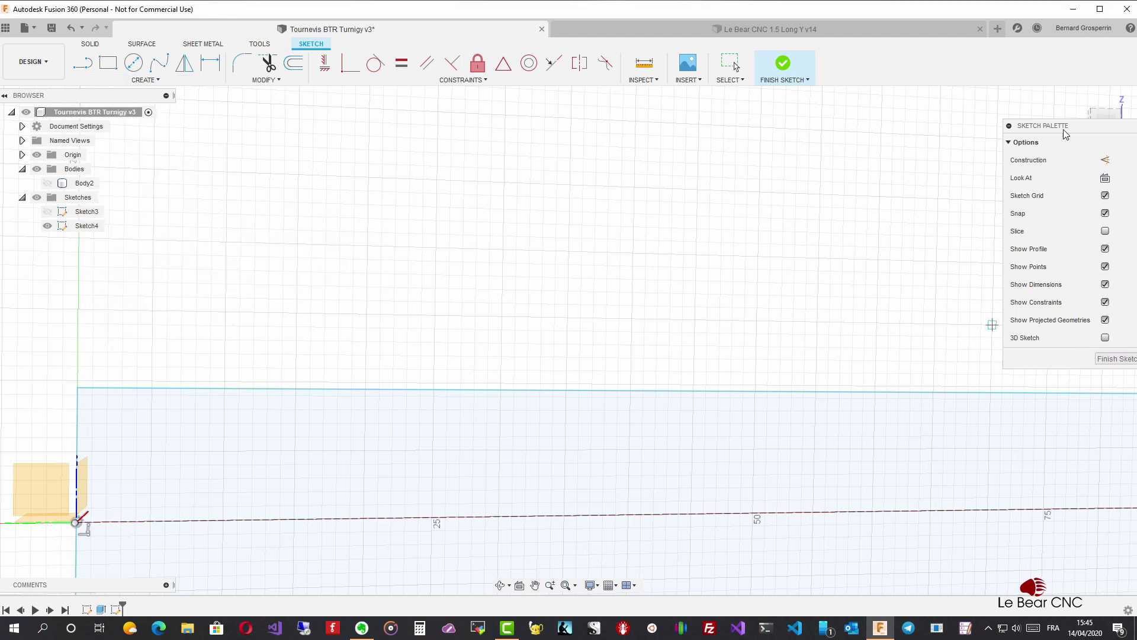
left_click_drag(1065, 127, 865, 144)
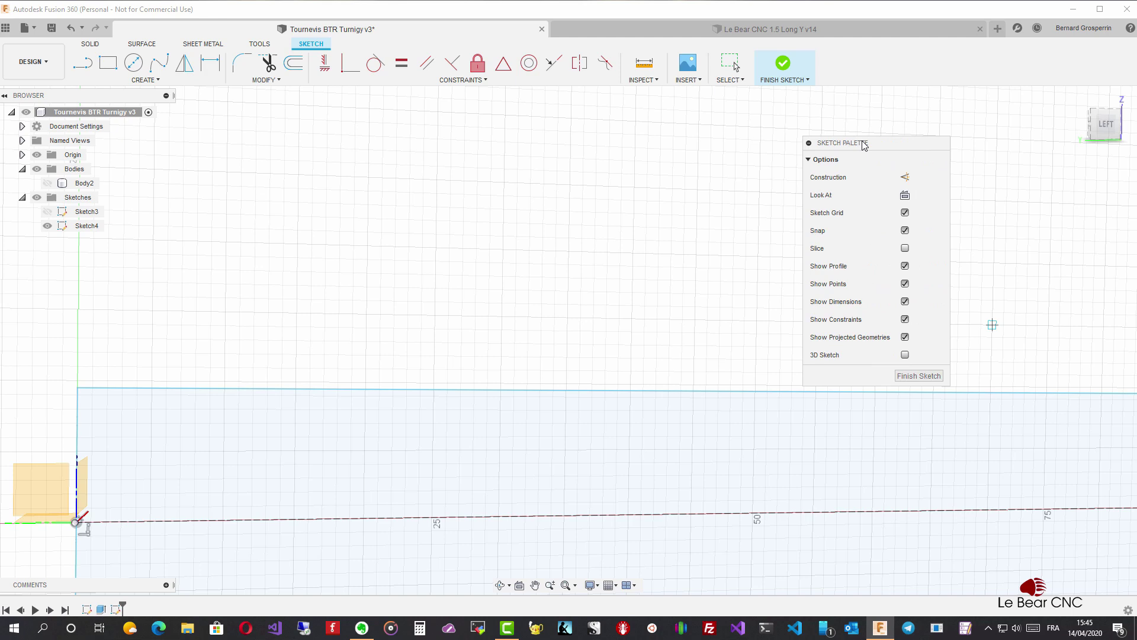
left_click(693, 211)
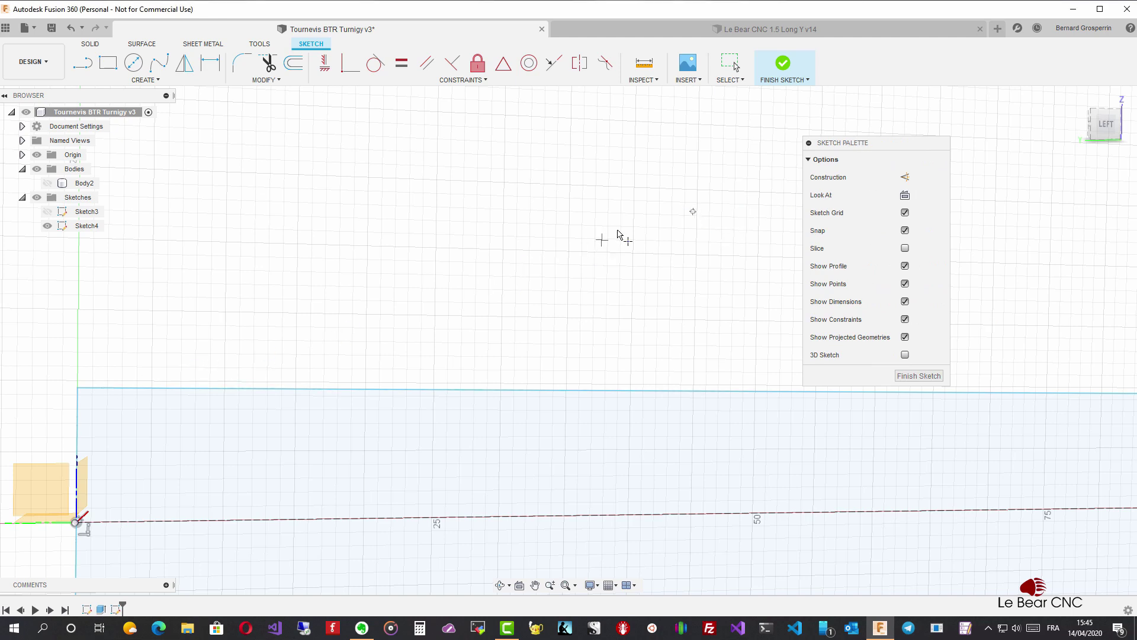
left_click(122, 424)
key("Escape")
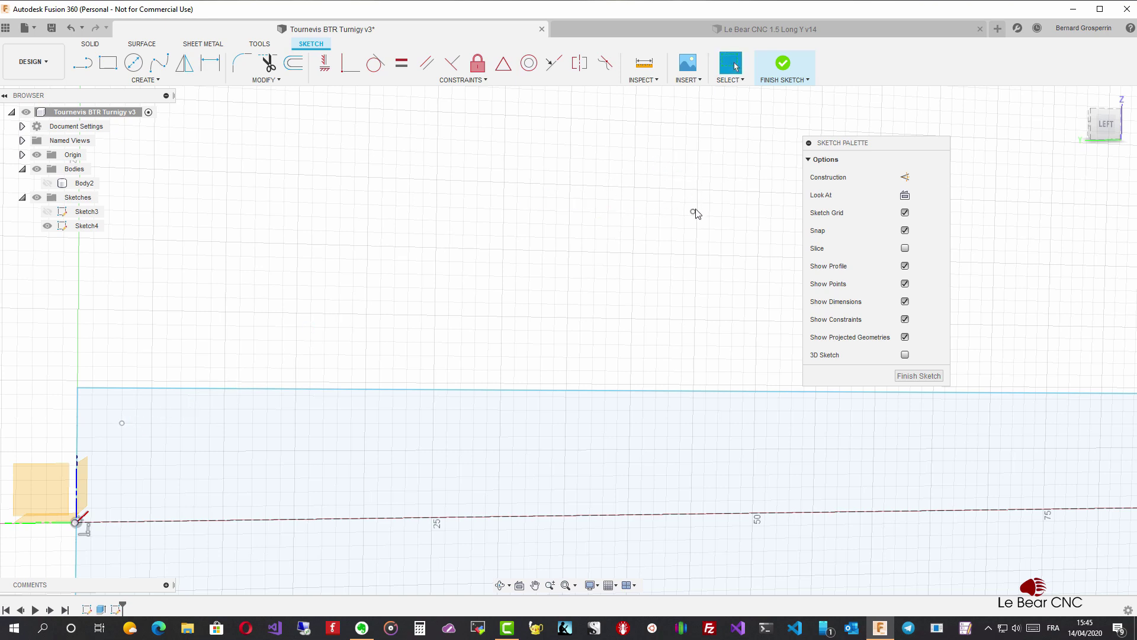
- Delete the sketch point above the handle outline and dimension the remaining inner point 4.15 mm horizontally from the handle's end edge
left_click(694, 213)
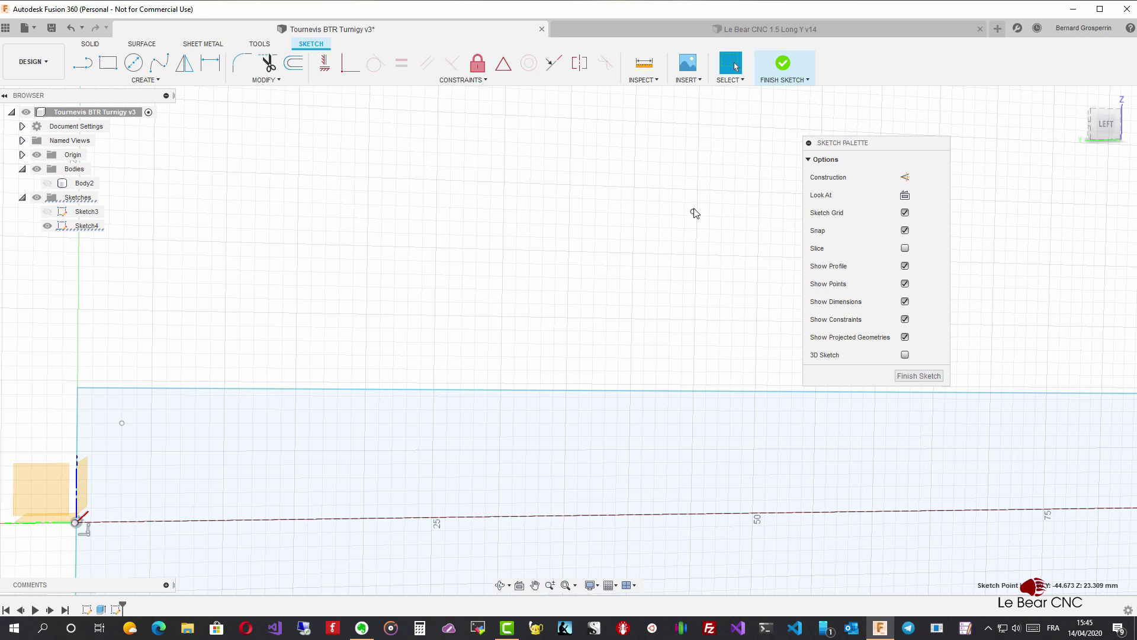
key("Delete")
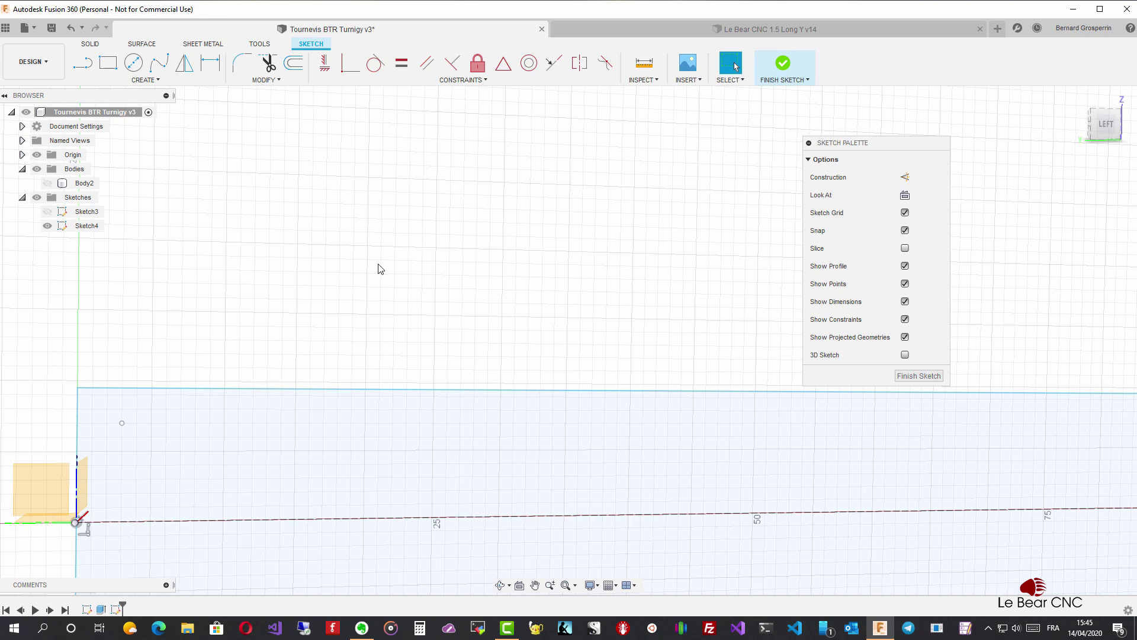
key("d")
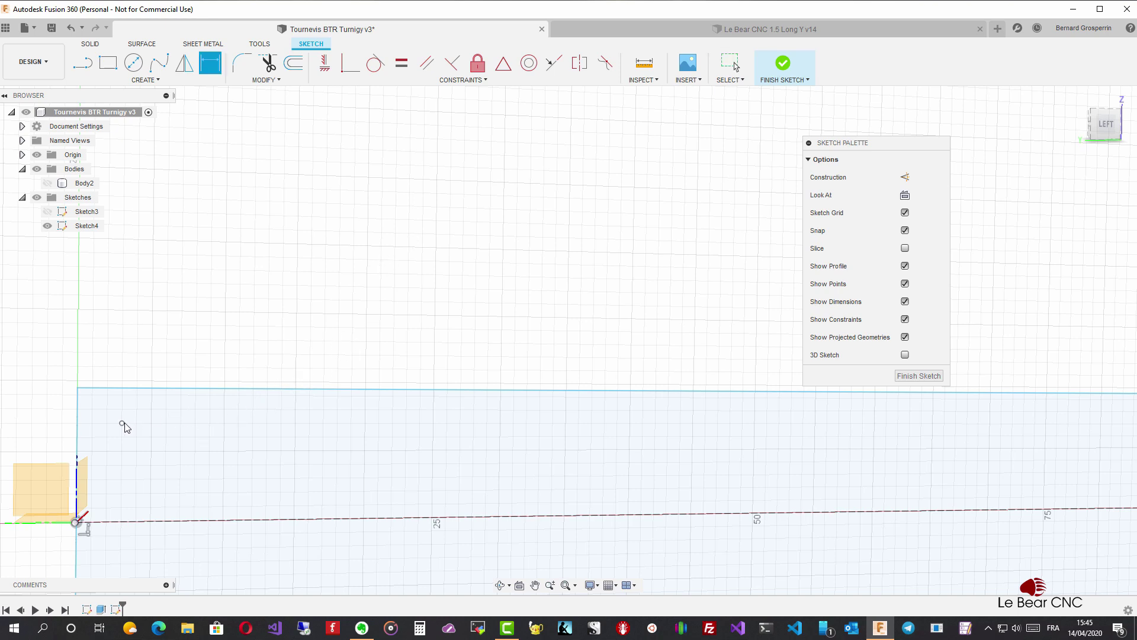
left_click(122, 423)
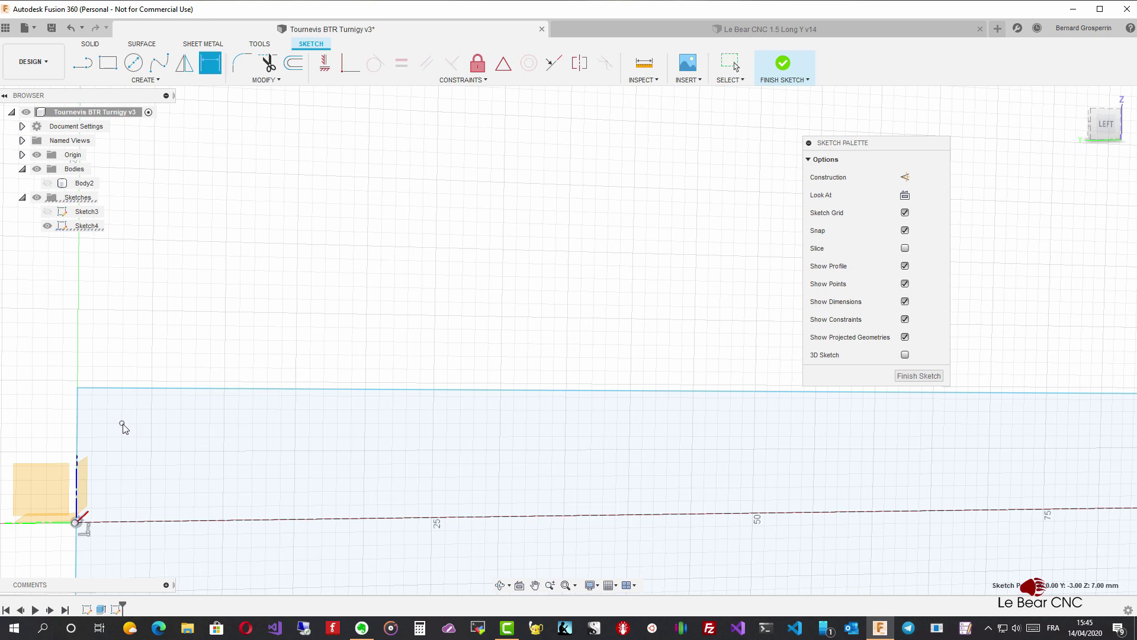
left_click(78, 418)
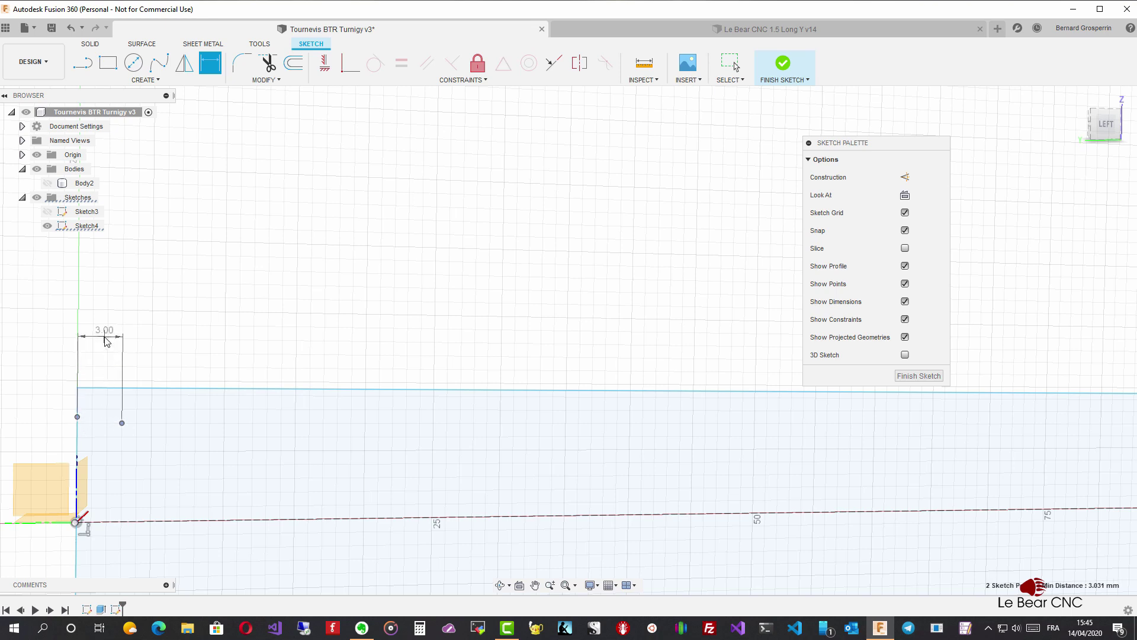
left_click(105, 341)
type("4")
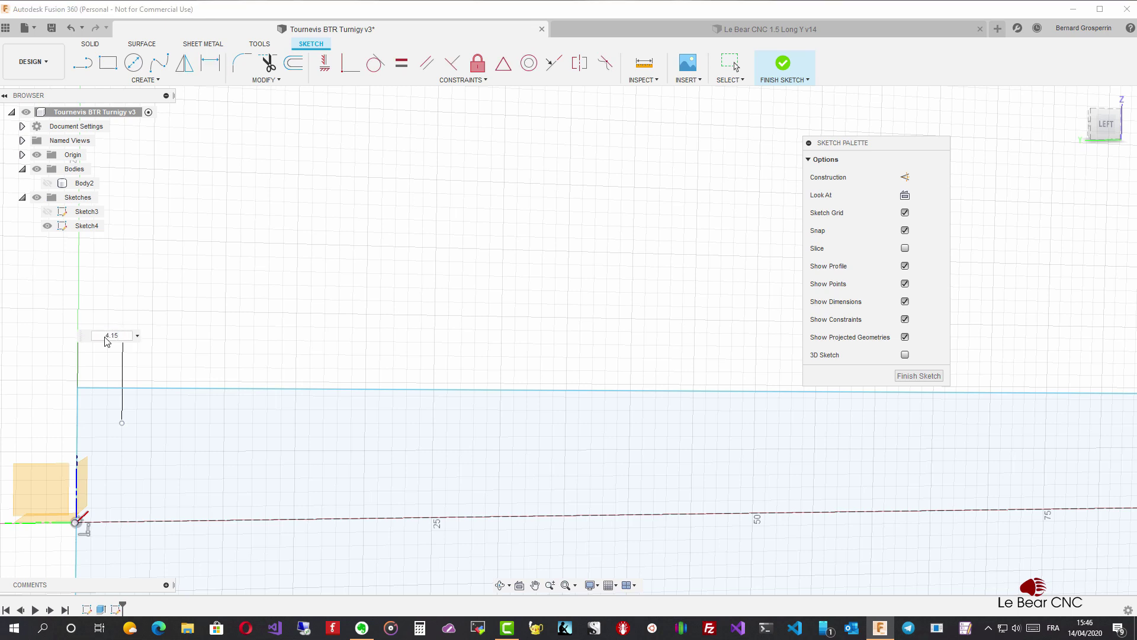
type(".15")
key("Return")
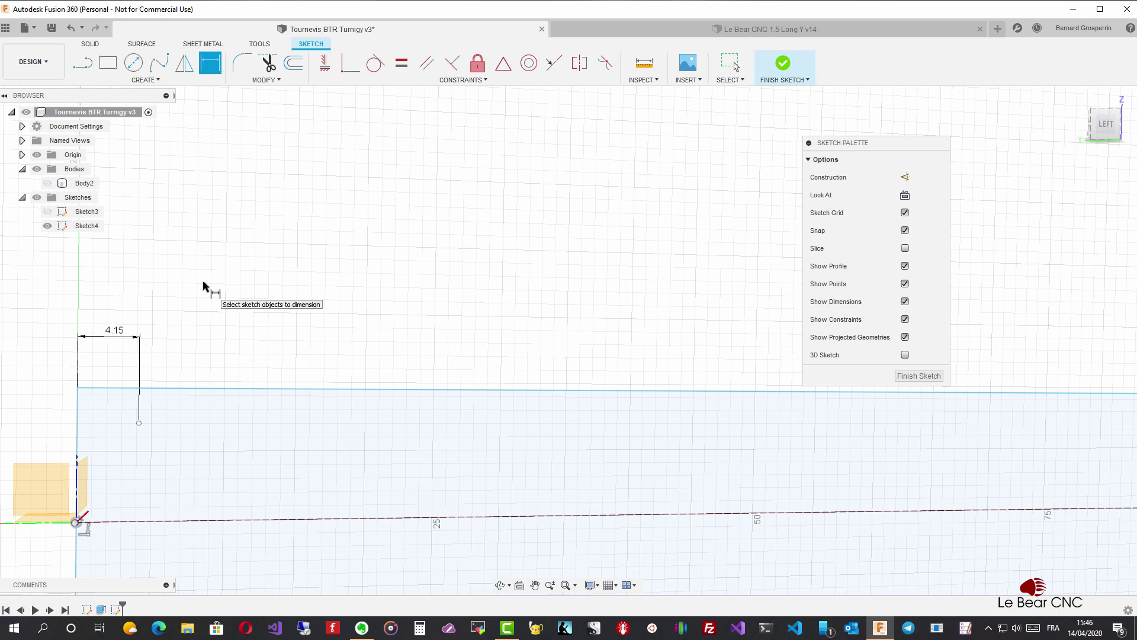
left_click(733, 64)
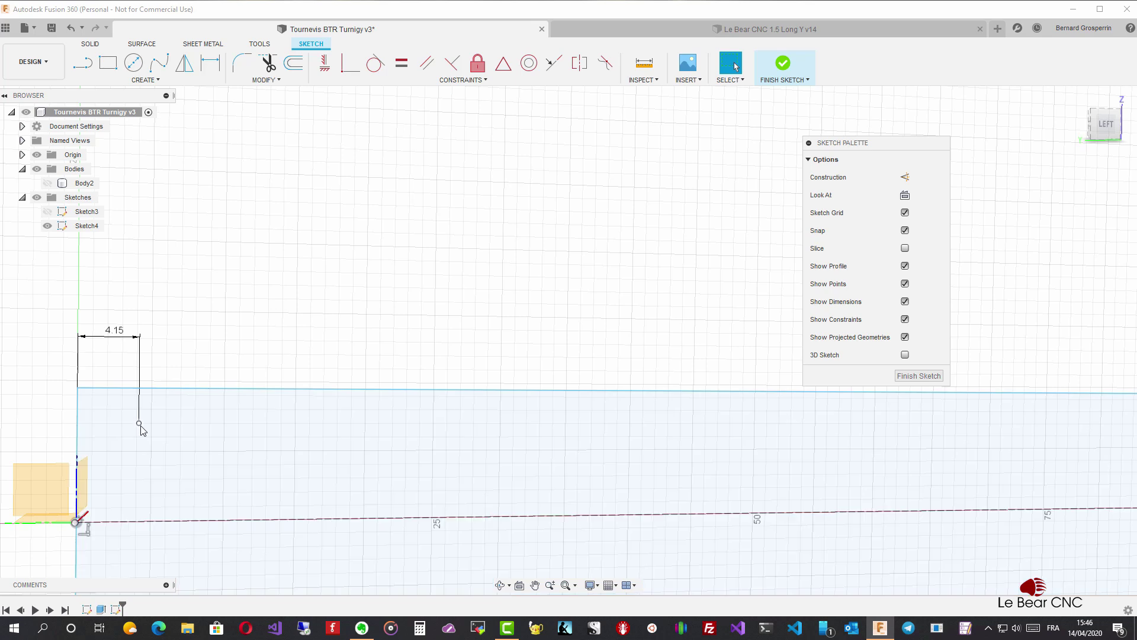
- Dimension the inner sketch point's height above the dashed centre line to 8.38 mm
left_click(143, 459)
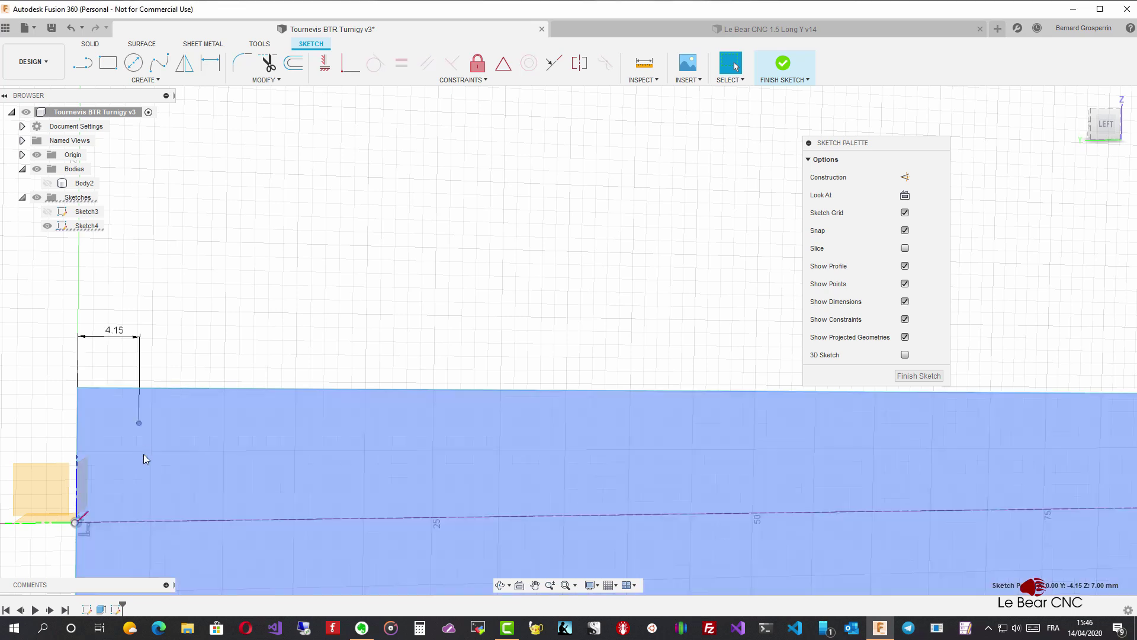
left_click(134, 521)
left_click(136, 521)
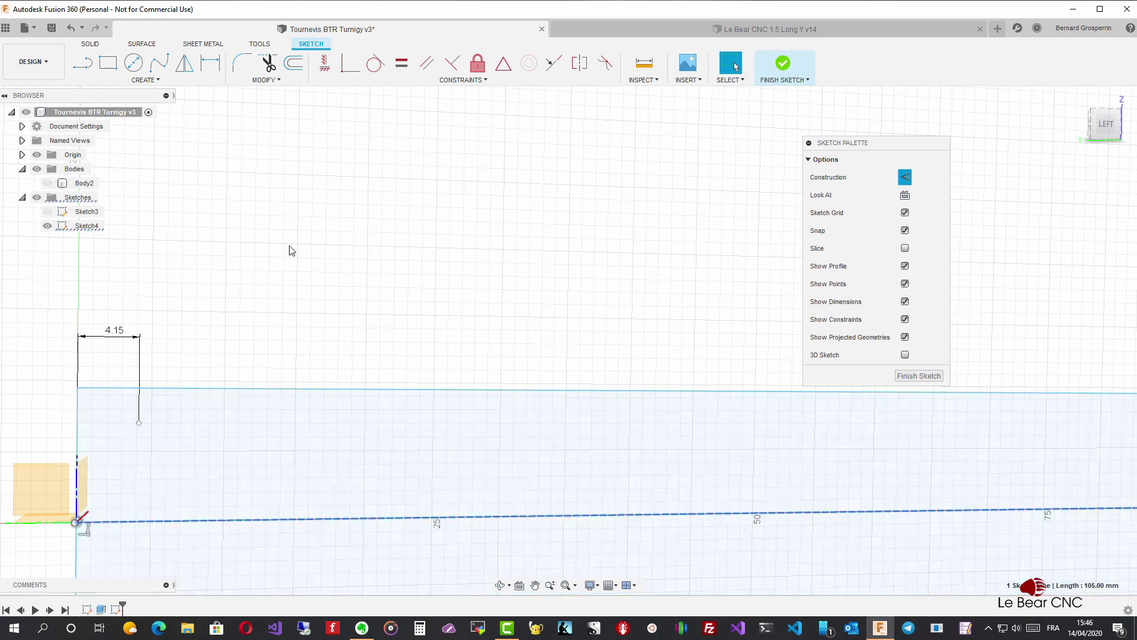
key("d")
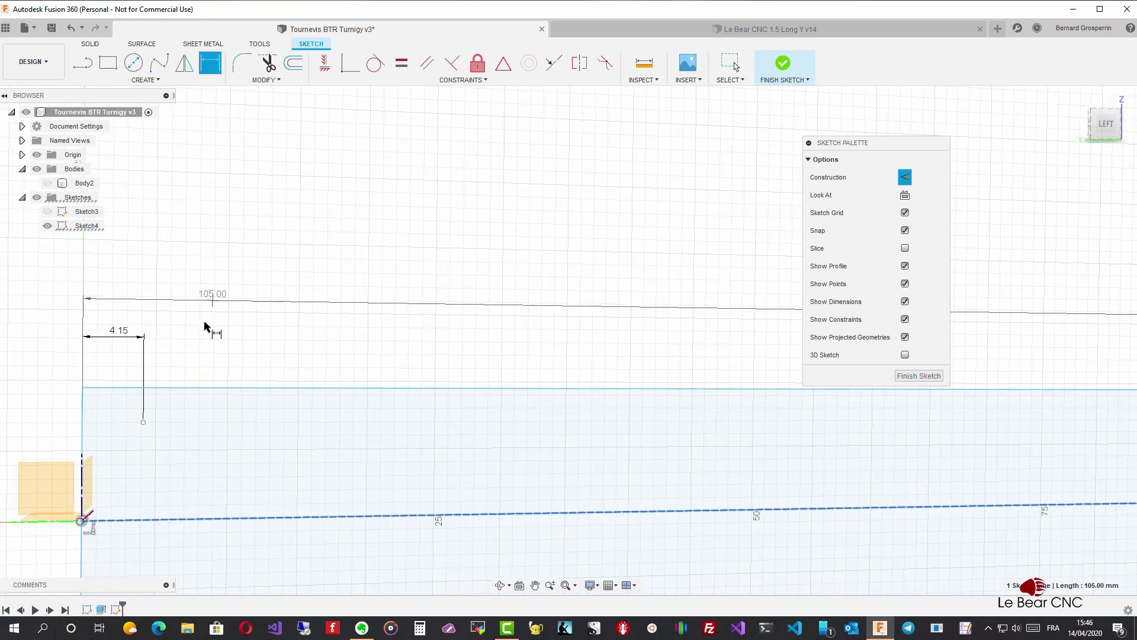
left_click(143, 423)
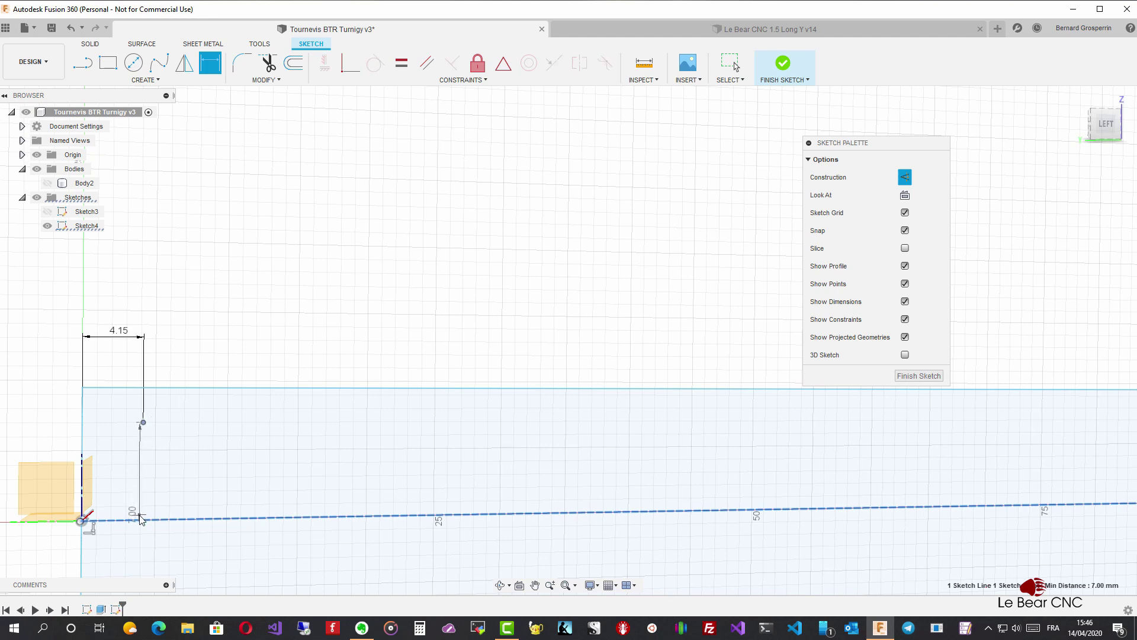
key("Escape")
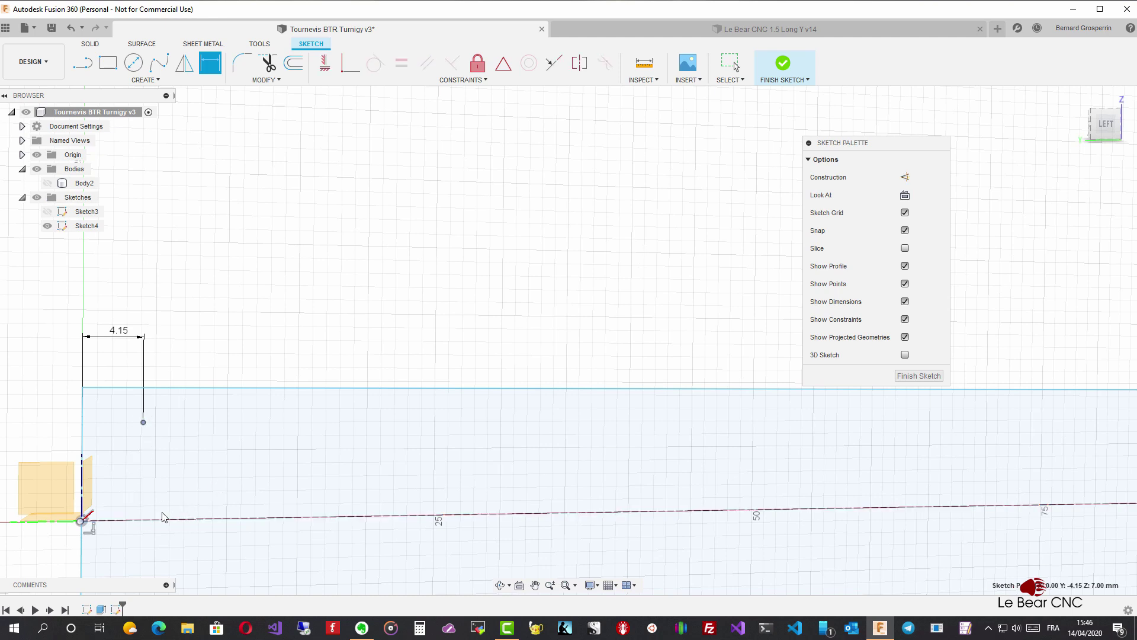
left_click(159, 521)
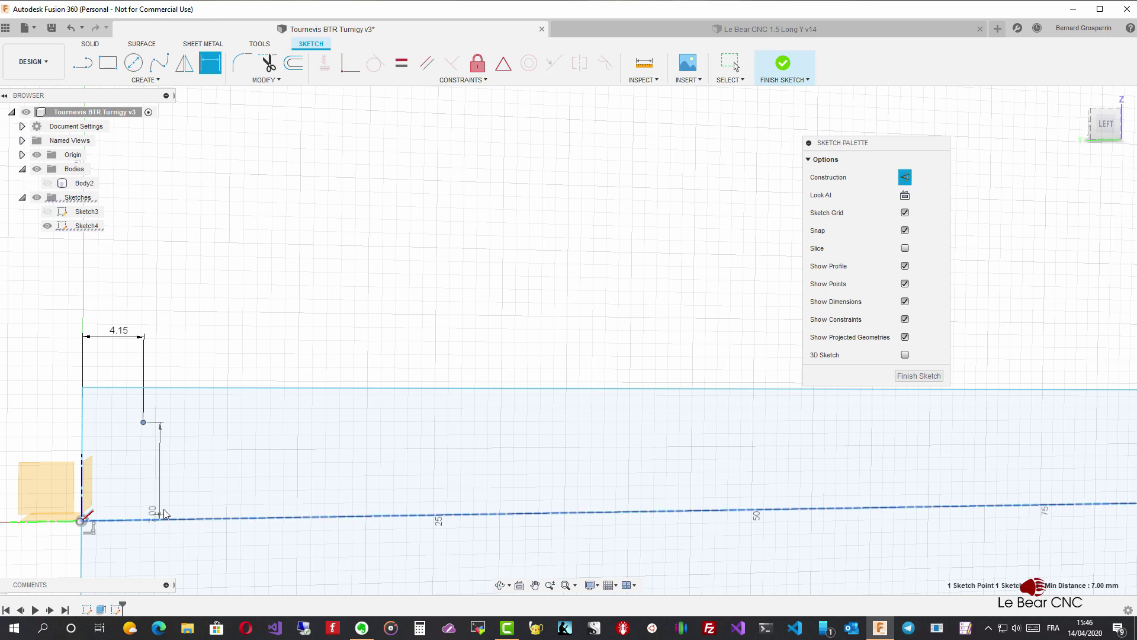
left_click(226, 478)
type("8")
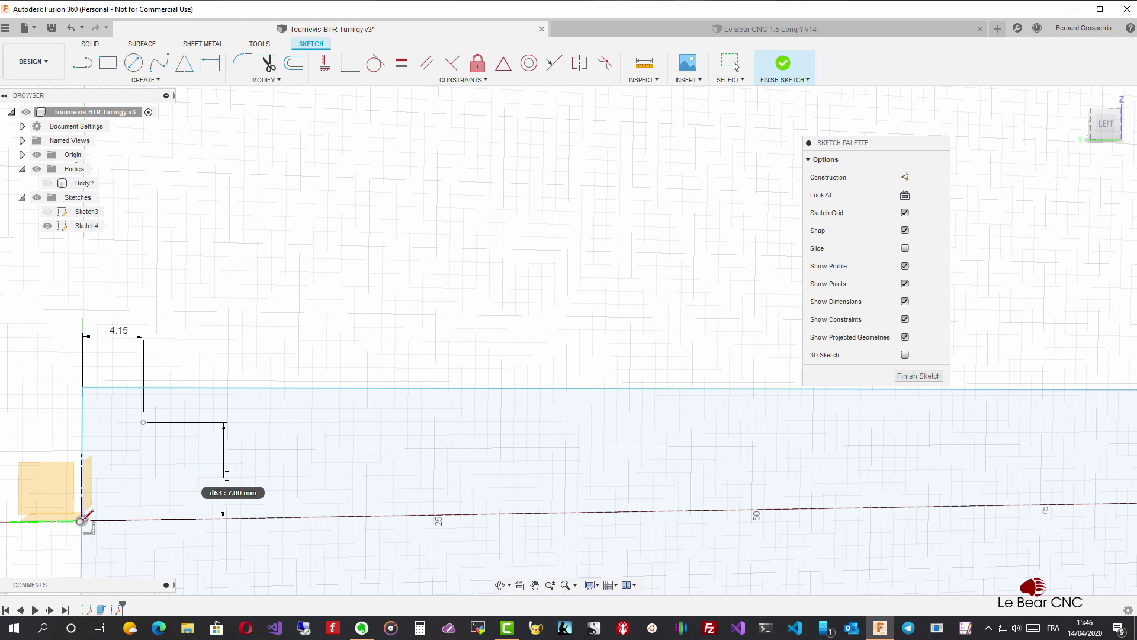
type(".38")
key("Return")
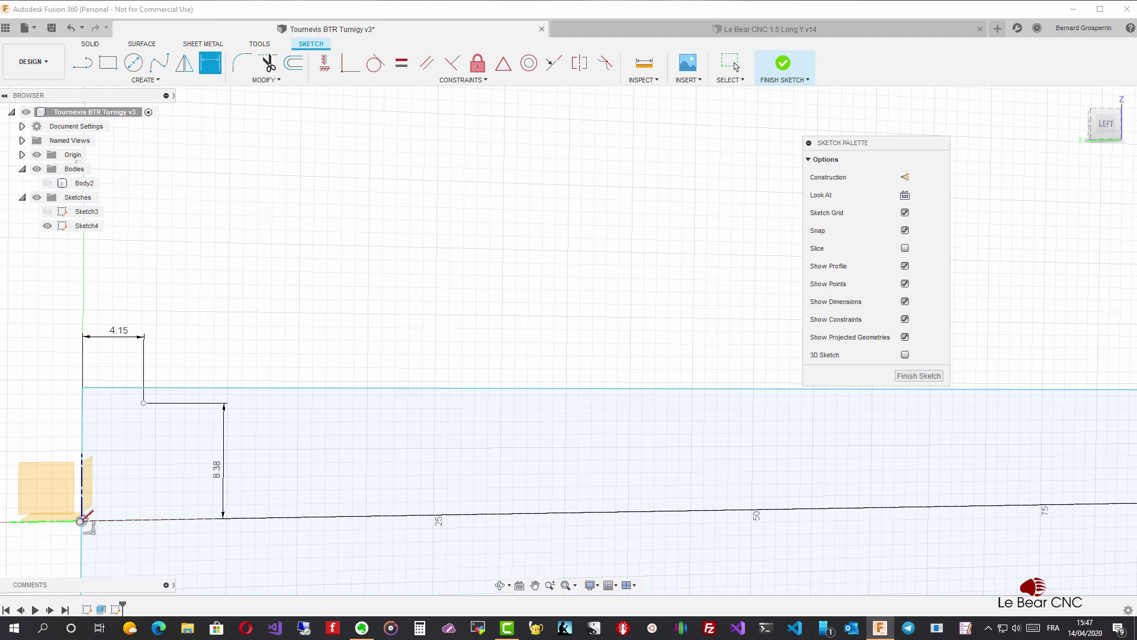
- Draw a horizontal 3 mm line from the dimensioned sketch point towards the handle's end edge
left_click(143, 403)
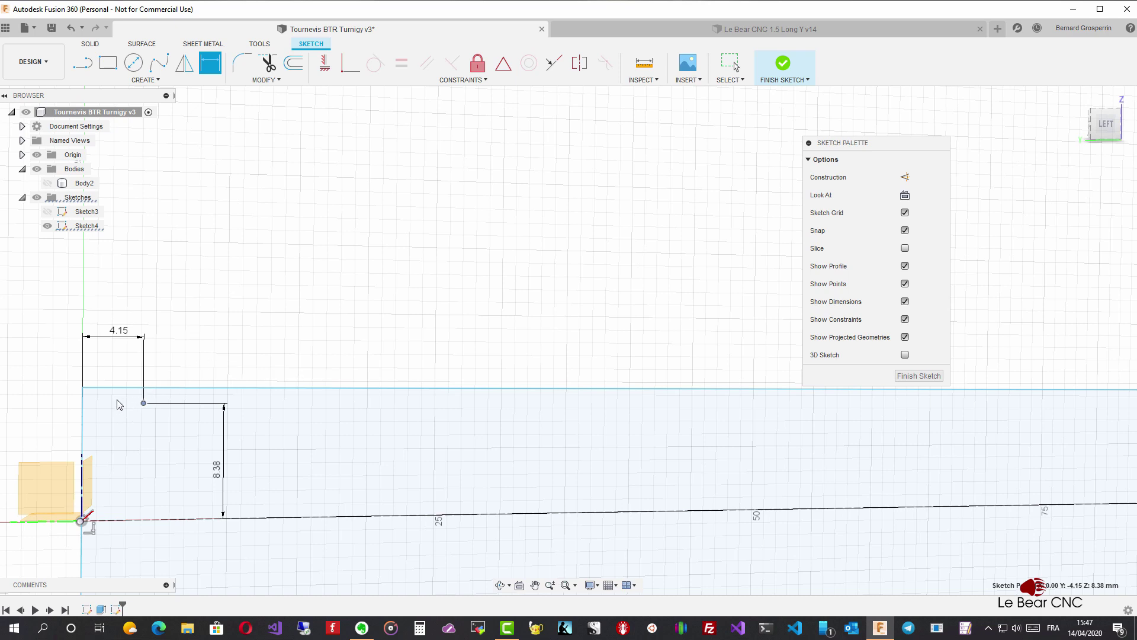
key("l")
left_click(143, 404)
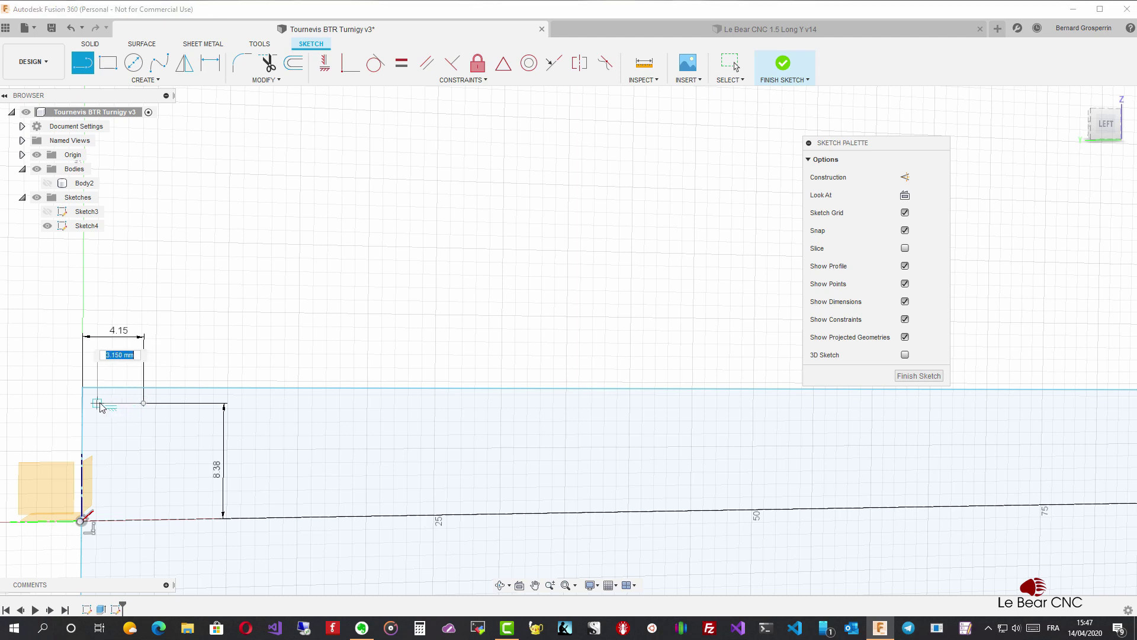
type("3")
key("Tab")
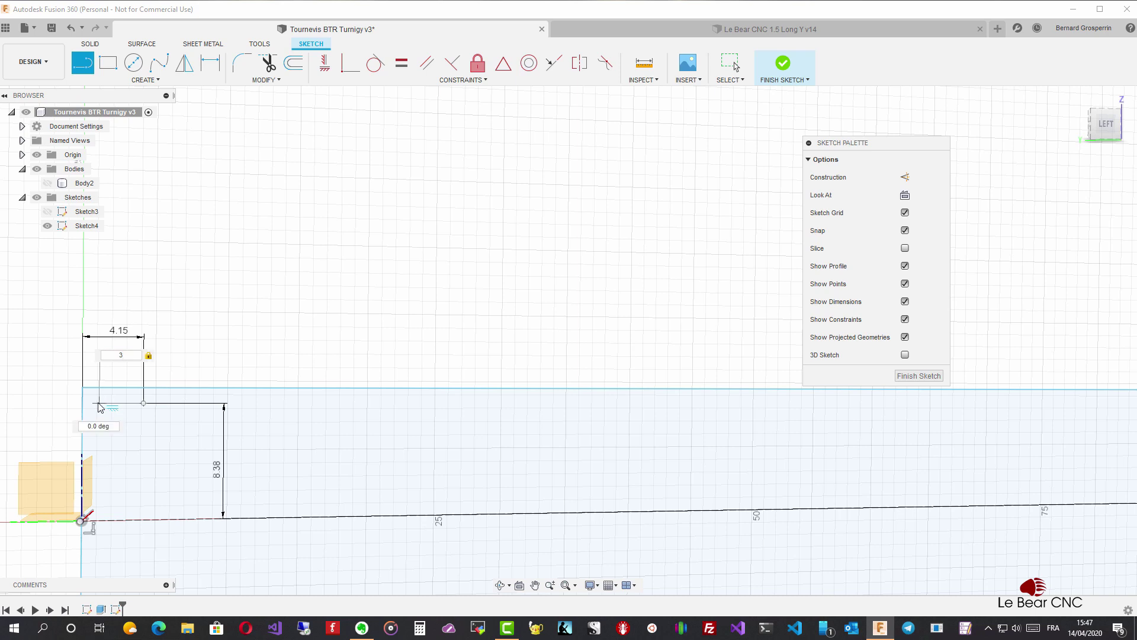
key("Return")
key("Escape")
- Mirror the 3 mm horizontal line about the handle's centre line
middle_click_drag(99, 407, 188, 299, "shift")
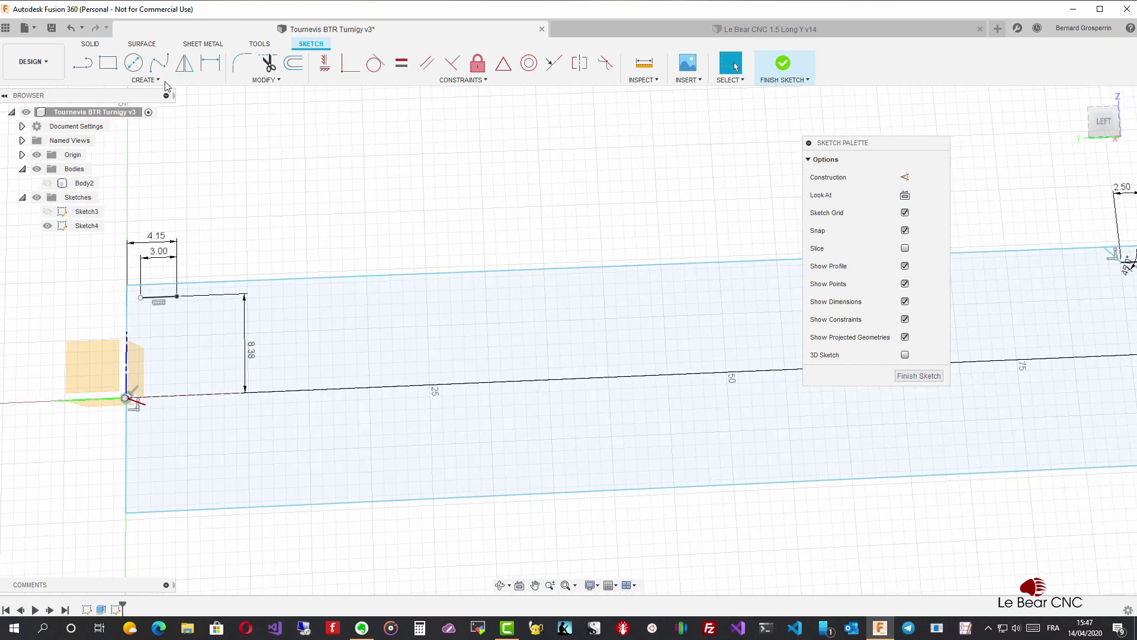
left_click(188, 66)
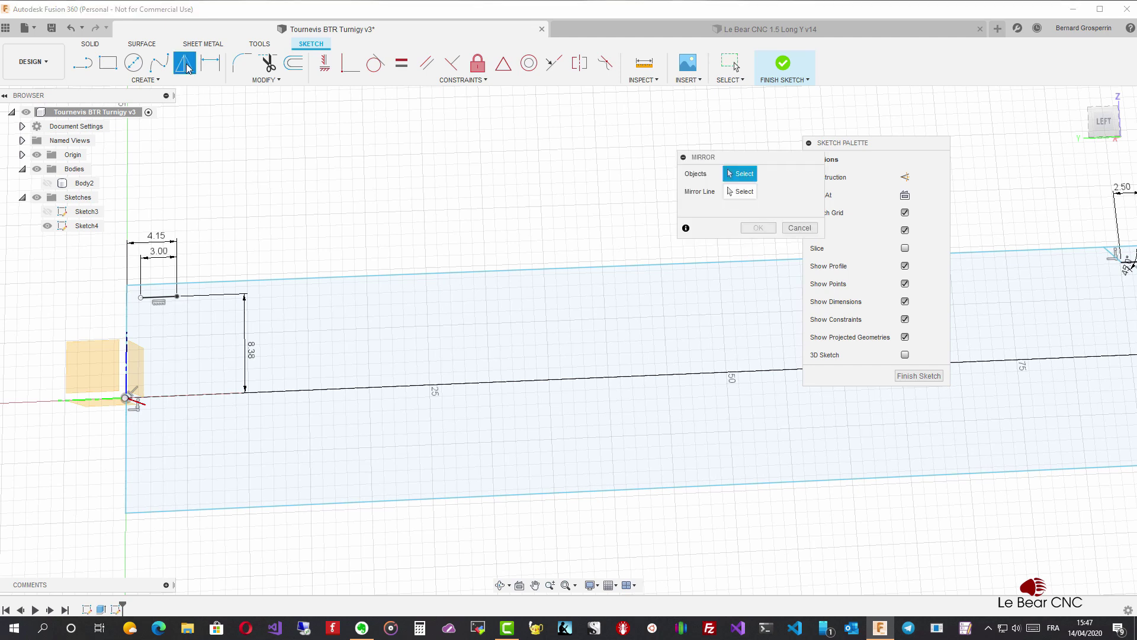
left_click(158, 299)
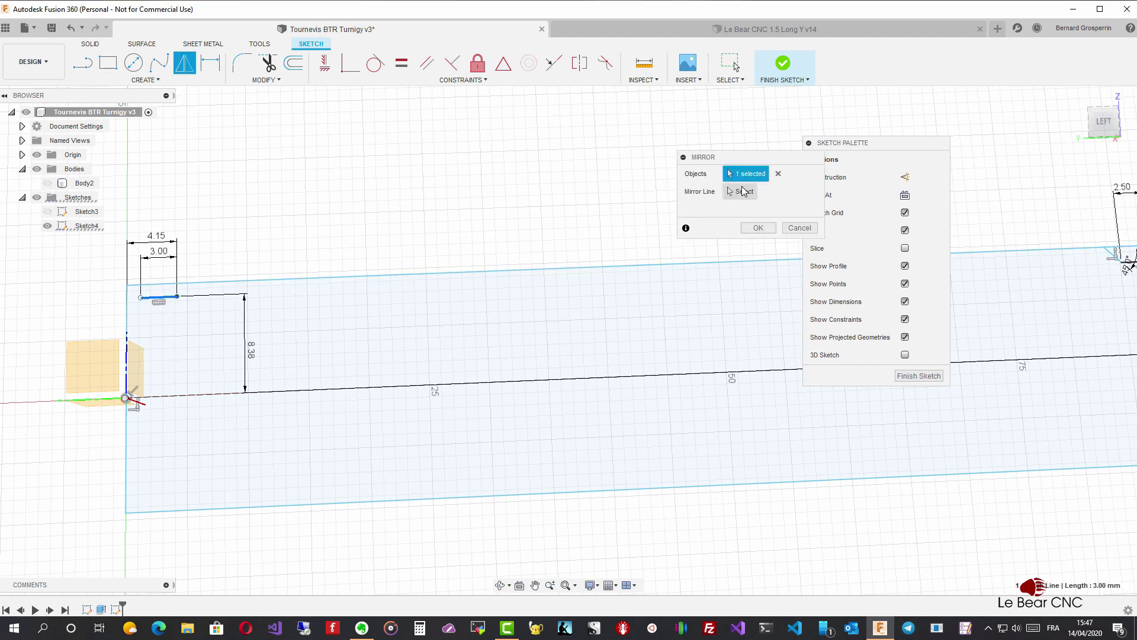
left_click(742, 192)
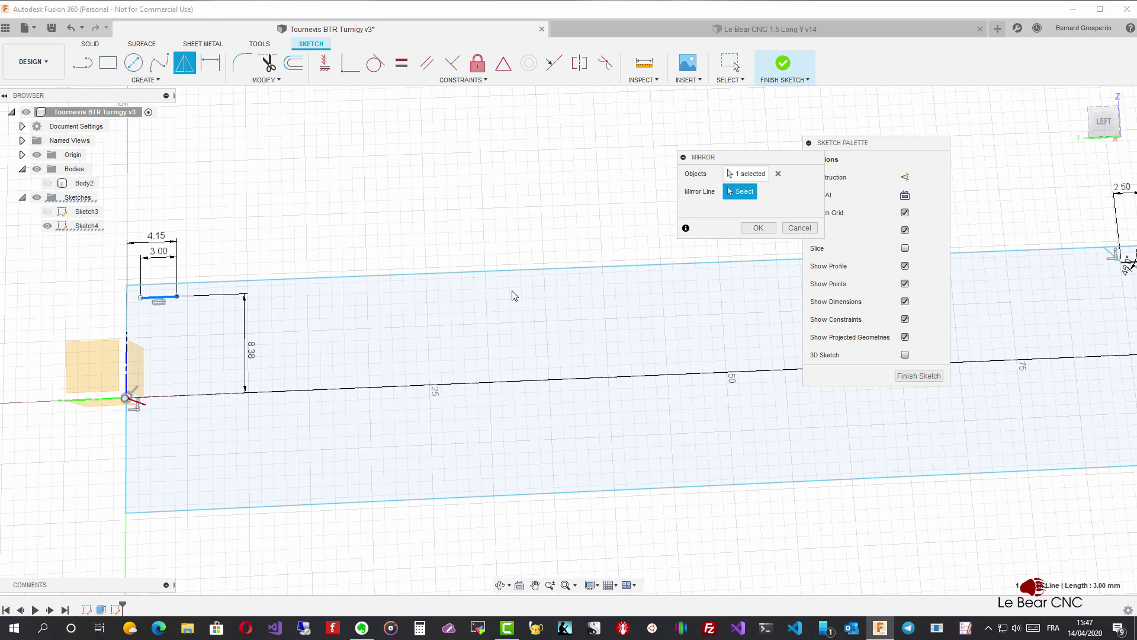
left_click(194, 399)
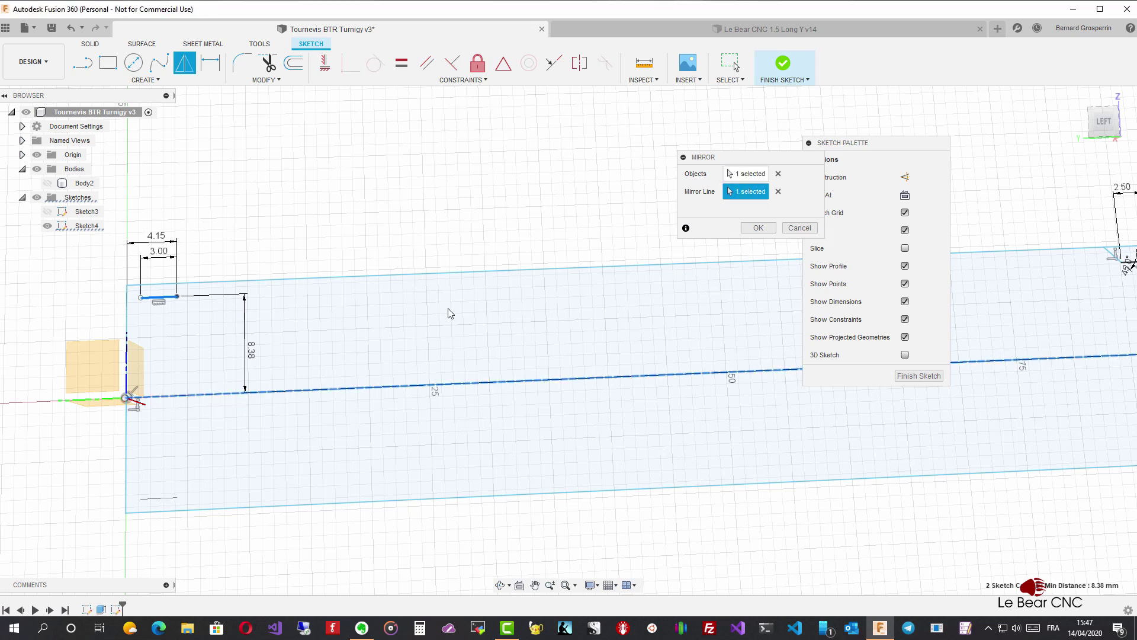
left_click(760, 230)
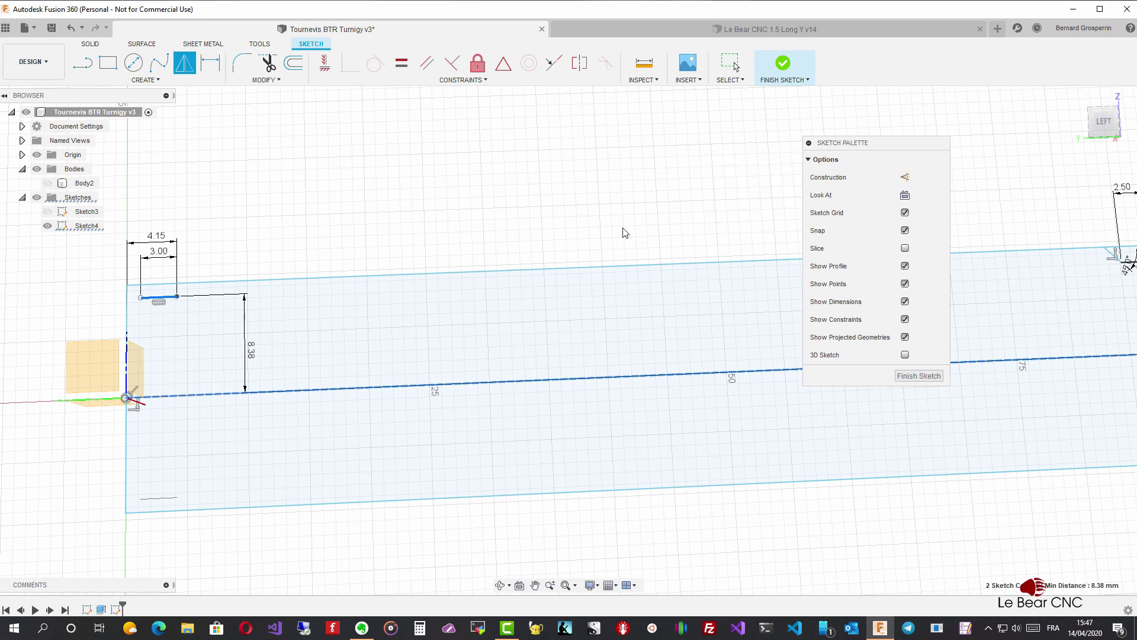
- Draw a three-point arc joining the outer ends of the two mirrored 3 mm lines and passing through the origin
left_click(164, 81)
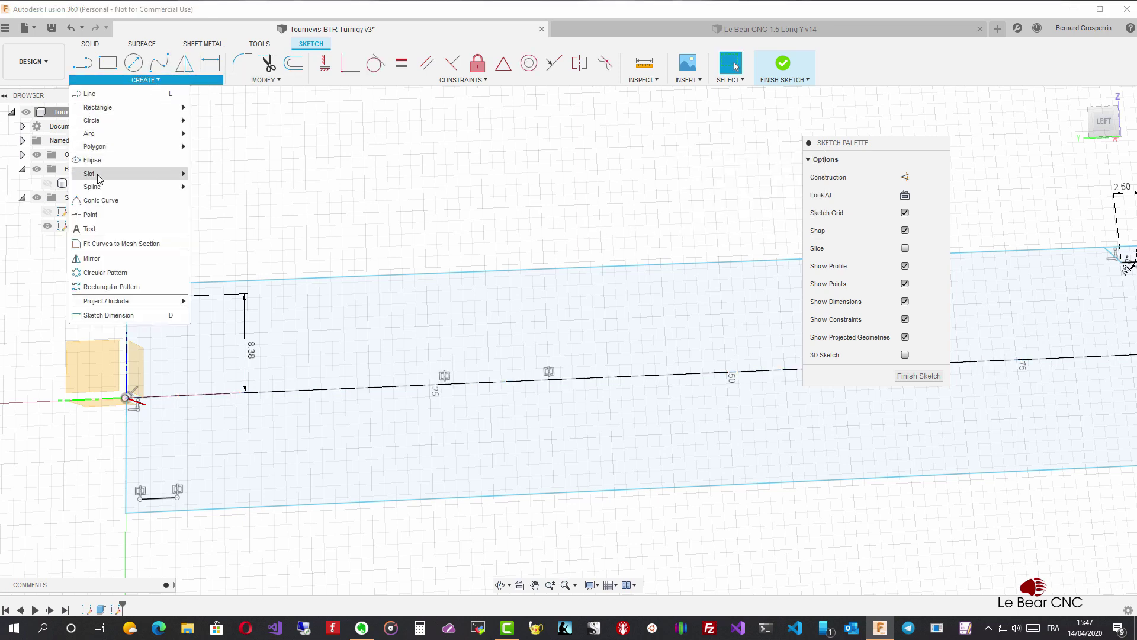
mouse_move(172, 134)
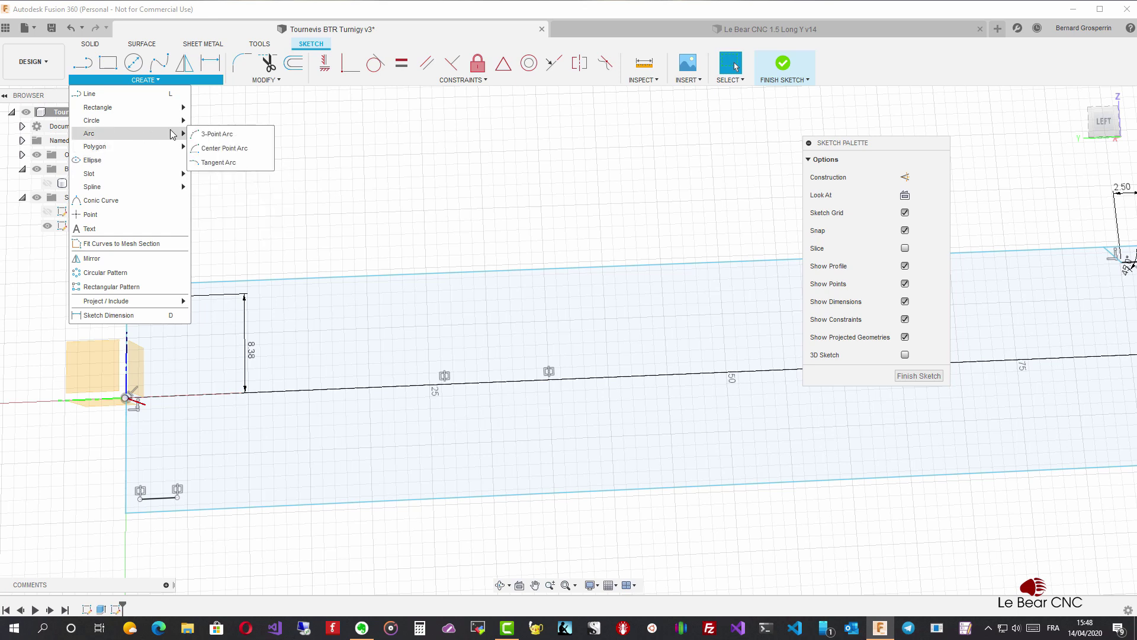
left_click(224, 152)
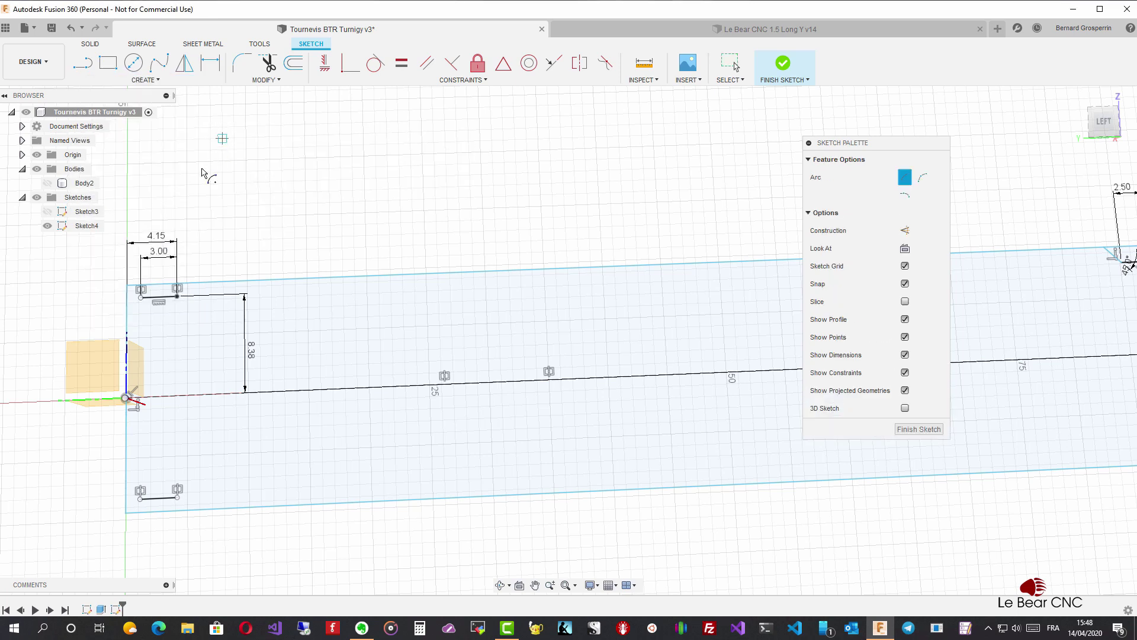
scroll(144, 302, "up", 5)
left_click(141, 296)
scroll(175, 318, "down", 4)
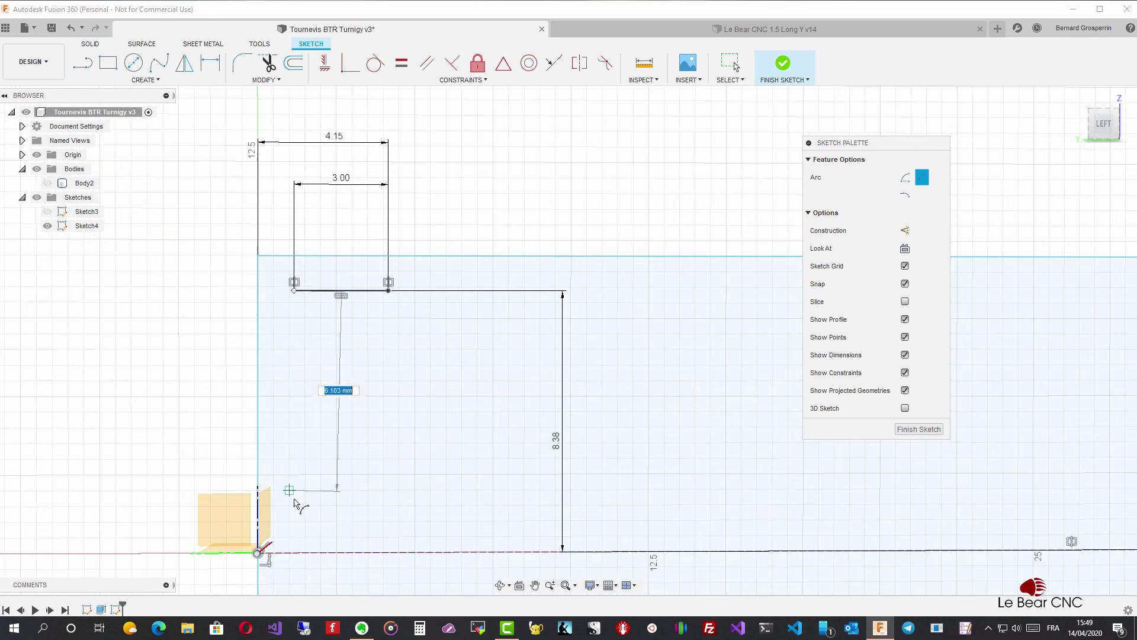
mouse_move(299, 517)
middle_mouse_down("shift")
mouse_move(325, 520)
mouse_move(332, 507)
mouse_move(336, 523)
middle_mouse_up("shift")
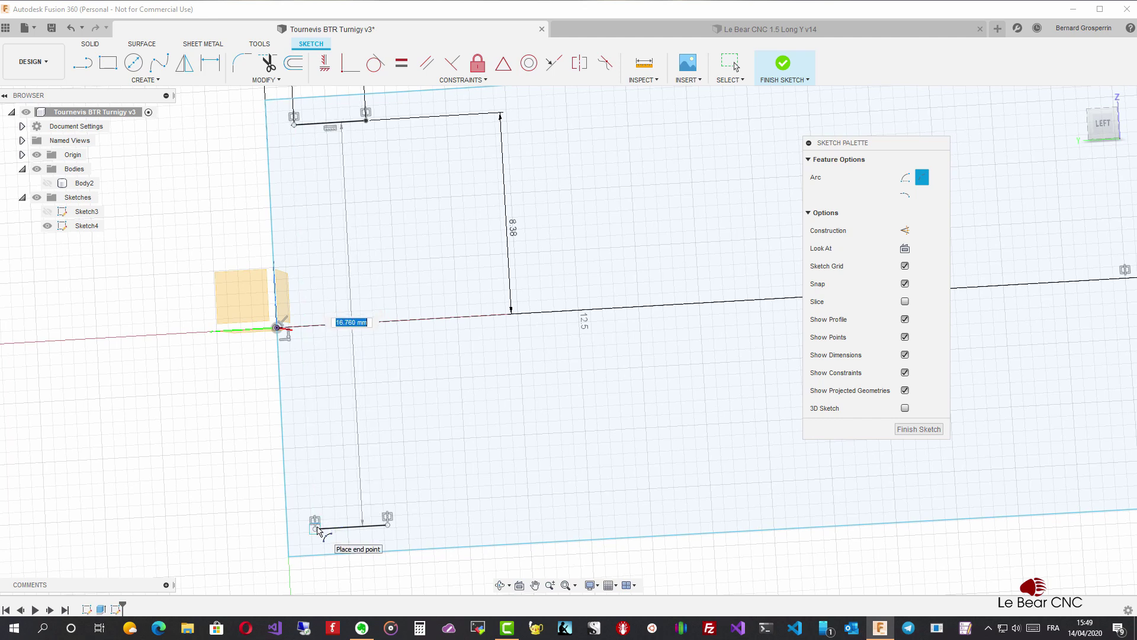
left_click(280, 335)
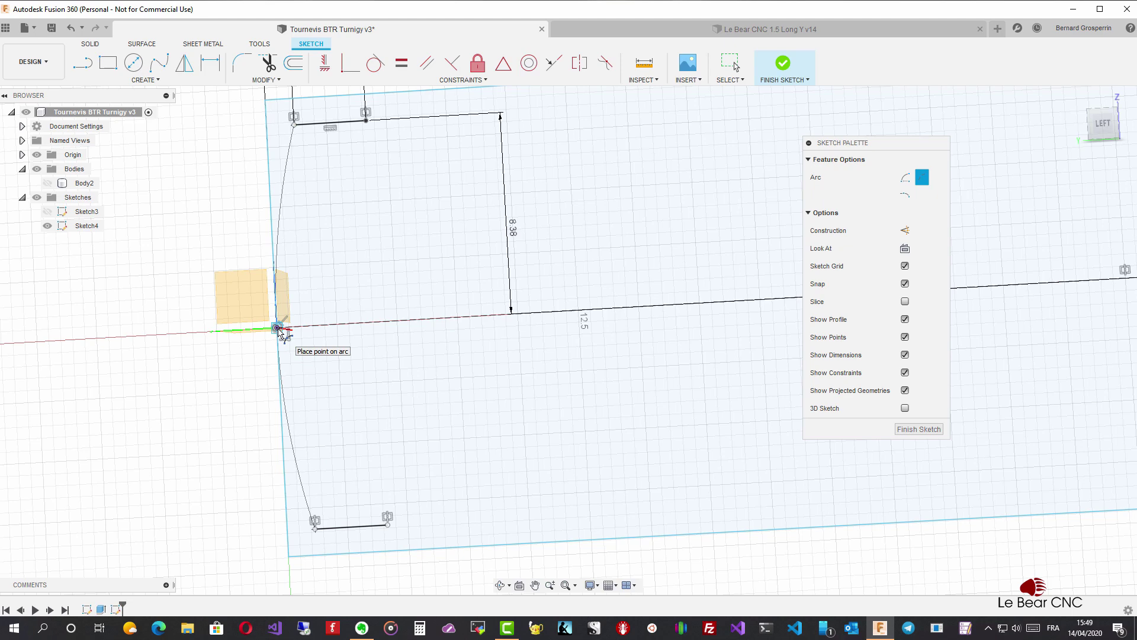
left_click(280, 332)
key("Escape")
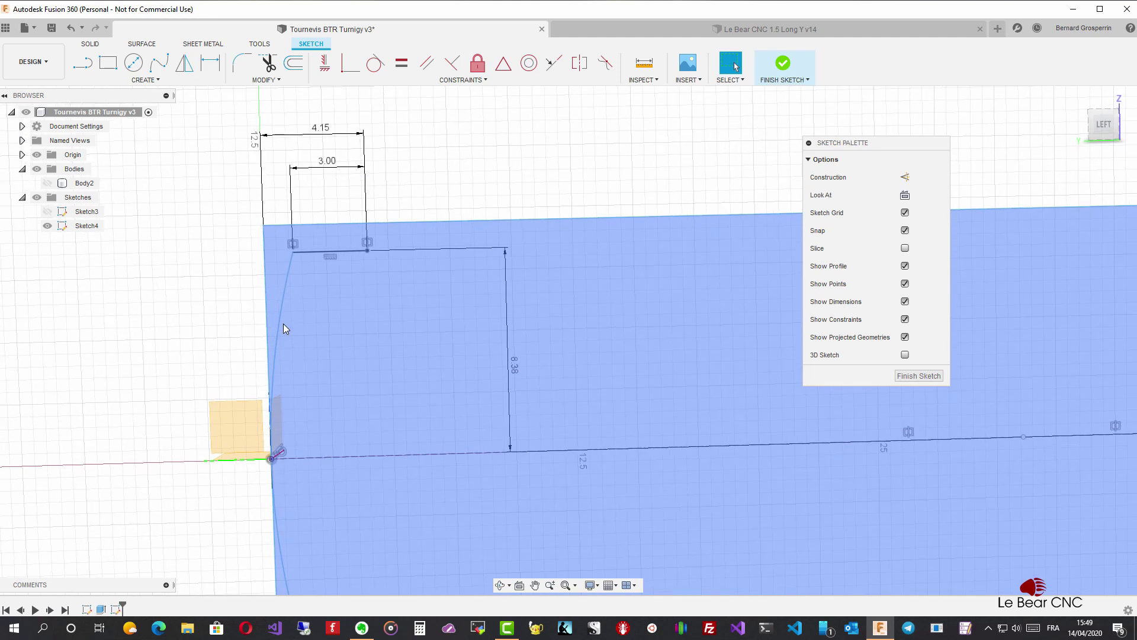
- Draw a slanted line about 1.7 mm long from the upper 3 mm line's inner end up to the handle outline's upper edge
key("l")
left_click(368, 252)
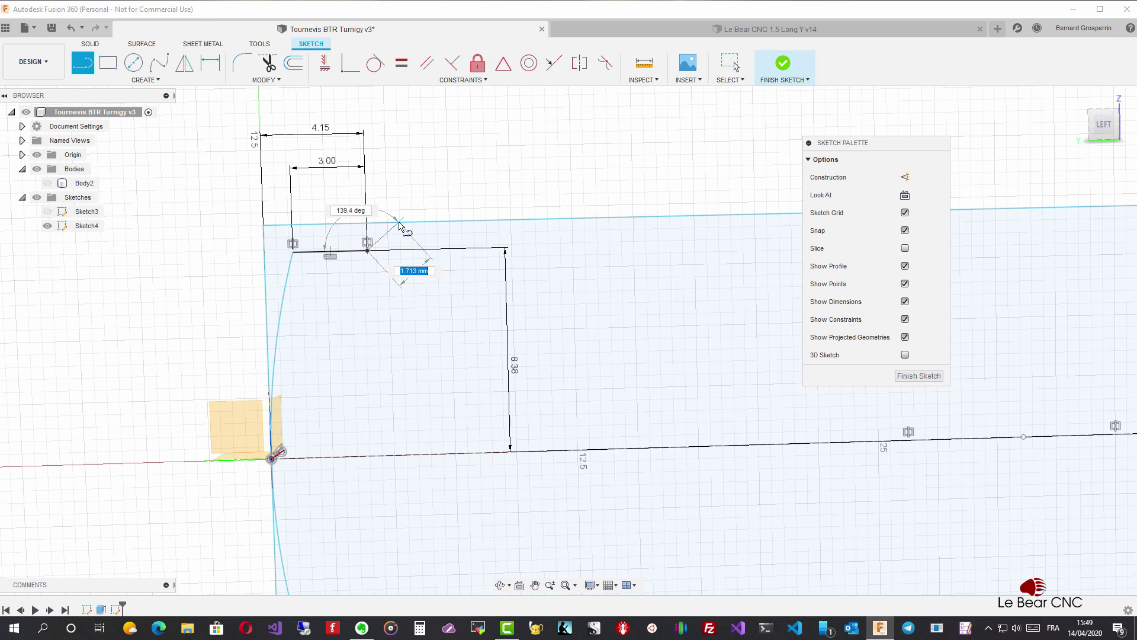
left_click(400, 223)
key("Escape")
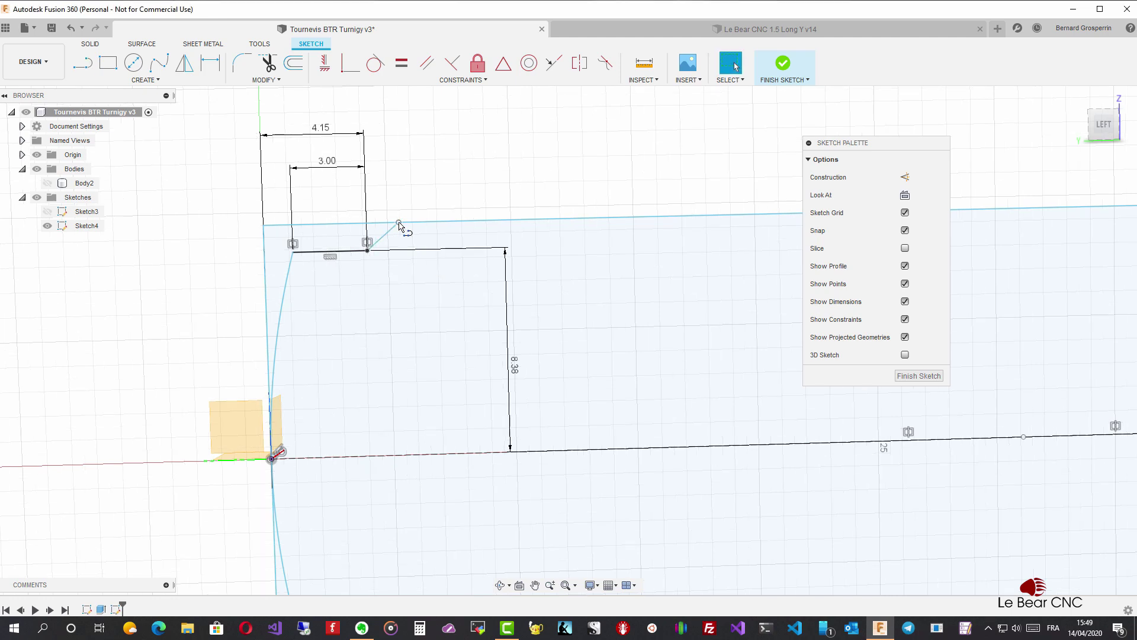
- Dimension the angle between the slanted line and the handle outline's upper edge at 45 degrees
key("d")
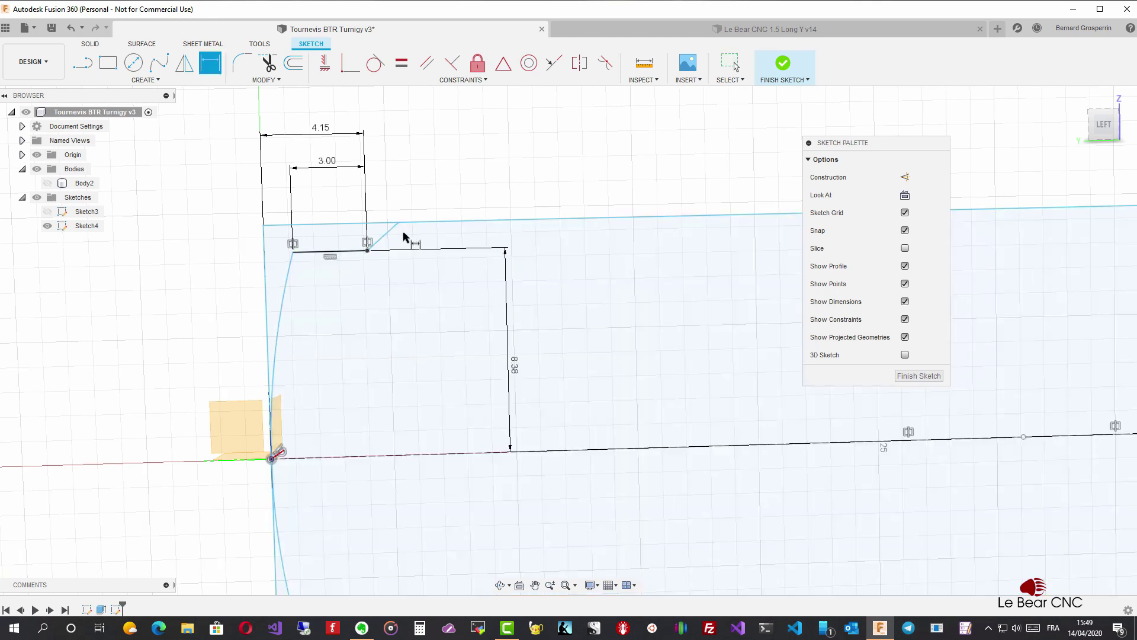
left_click(386, 237)
left_click(356, 226)
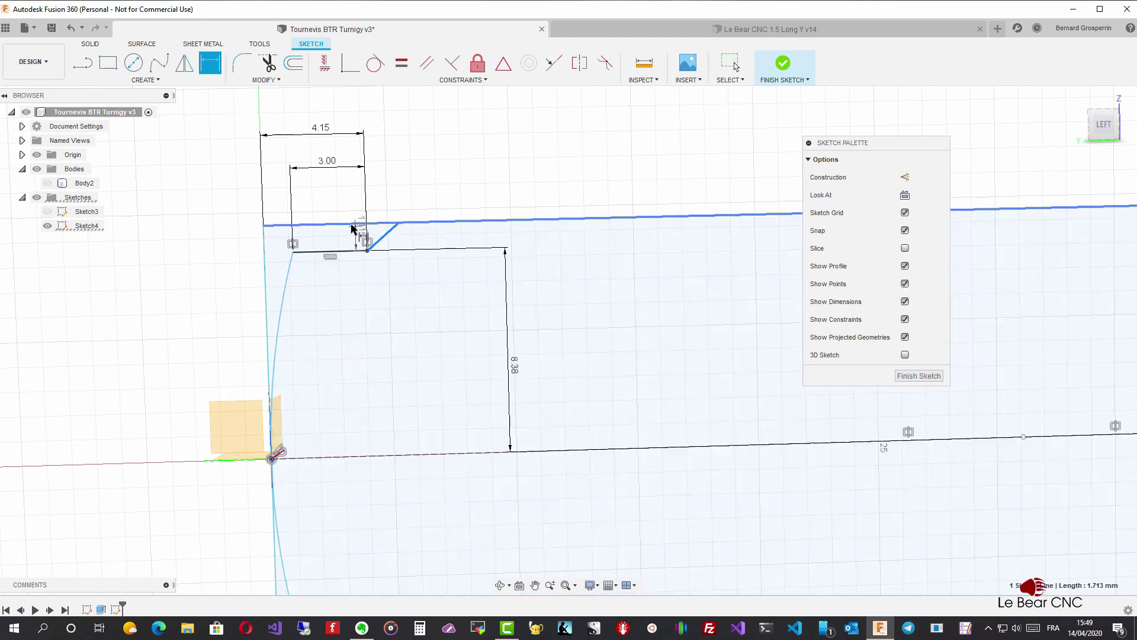
left_click(326, 276)
type("4")
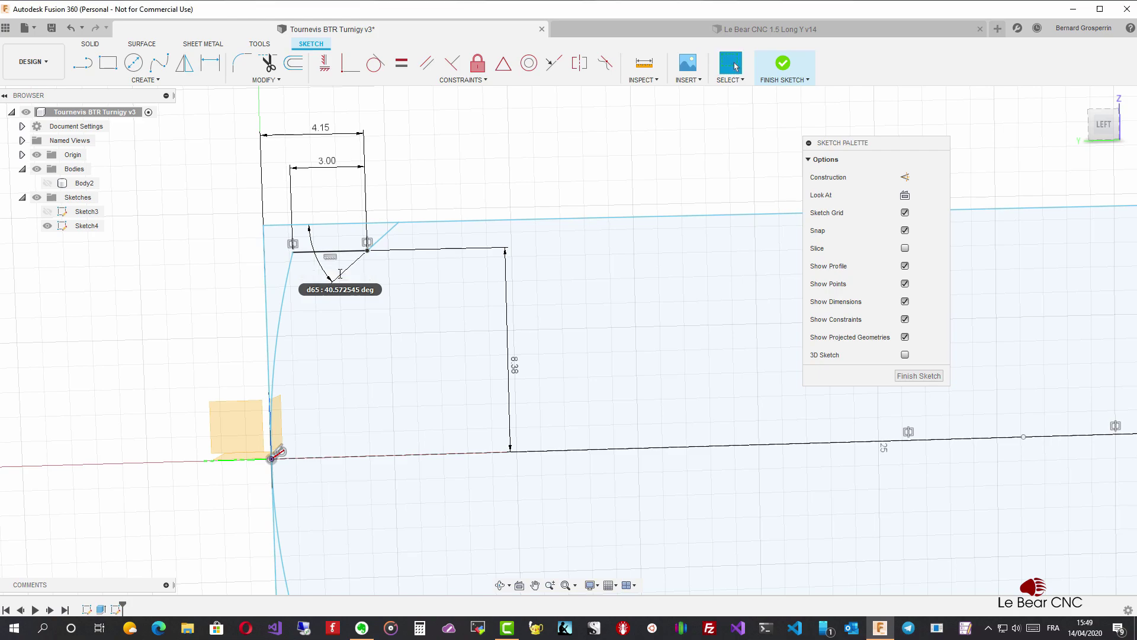
key("Return")
scroll(340, 273, "down", 4)
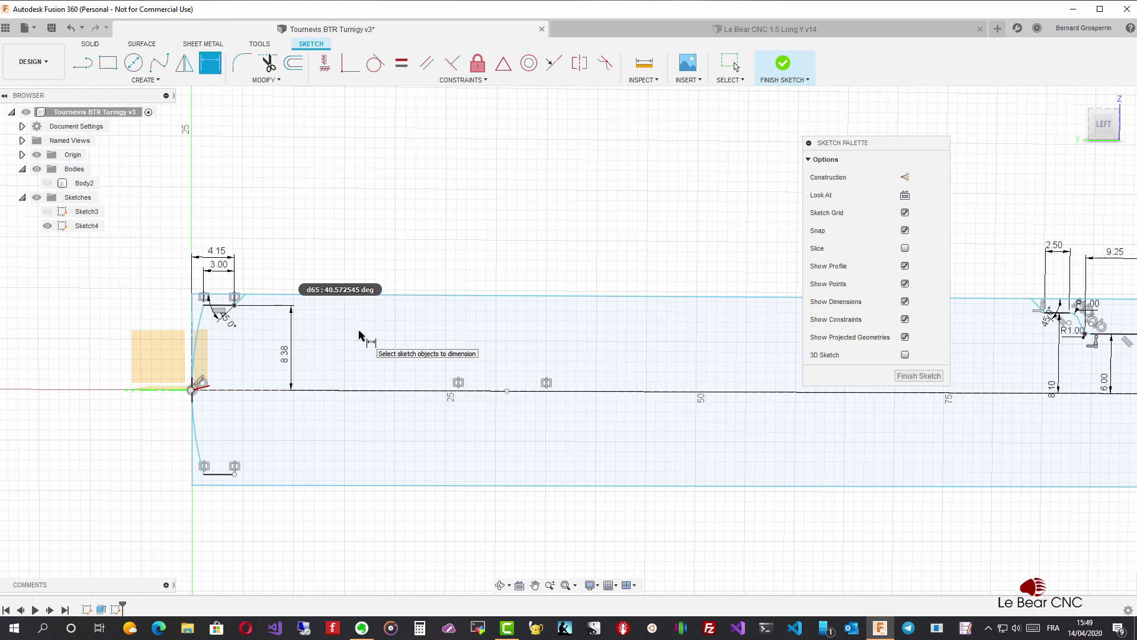
key("Escape")
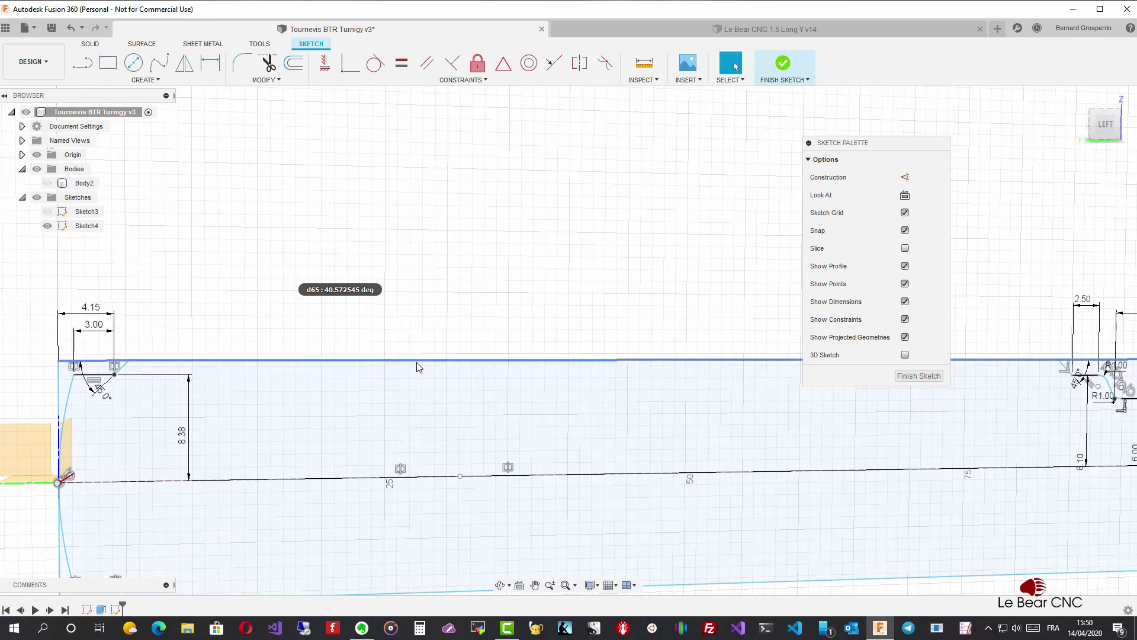
- Offset only the handle outline's upper edge by -0.8 mm towards the centre line, with chain selection off
left_click(477, 363)
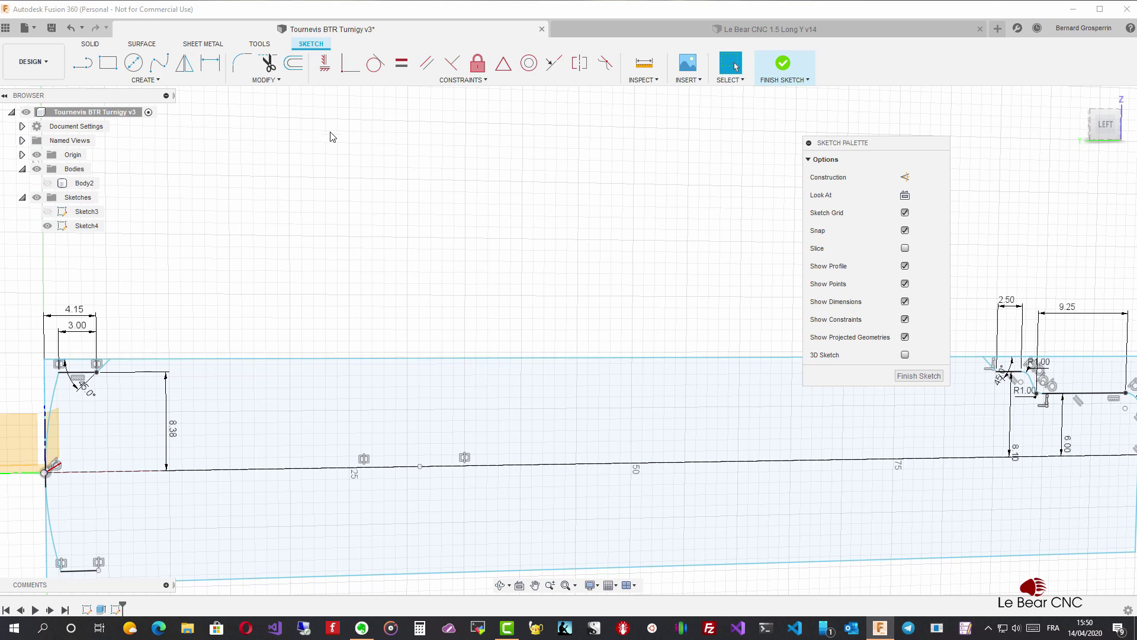
left_click(292, 66)
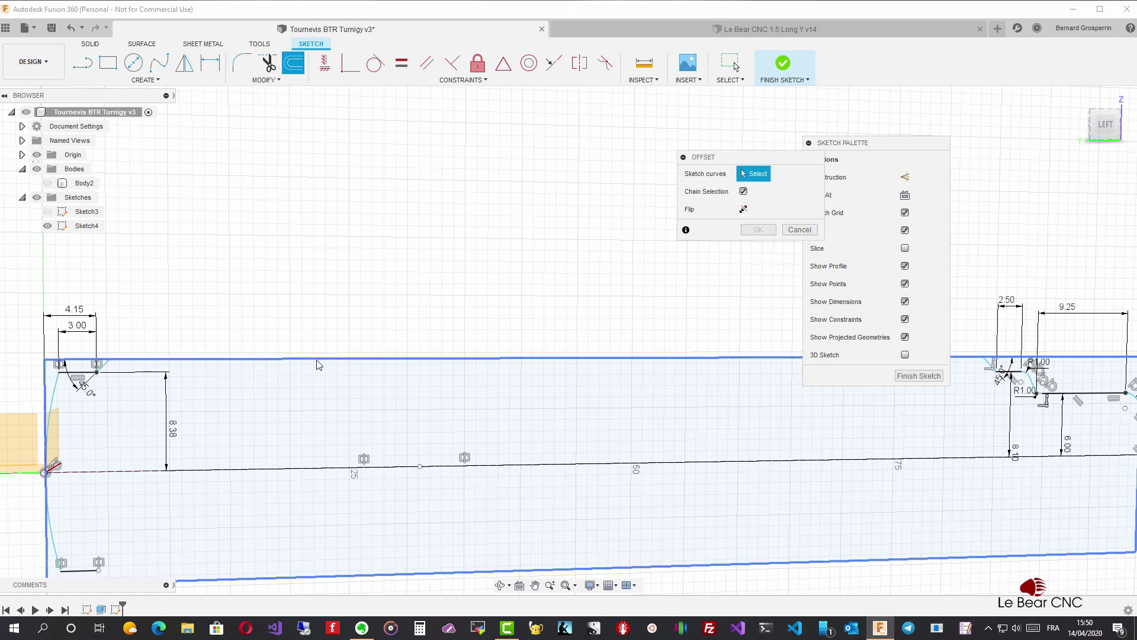
left_click(744, 191)
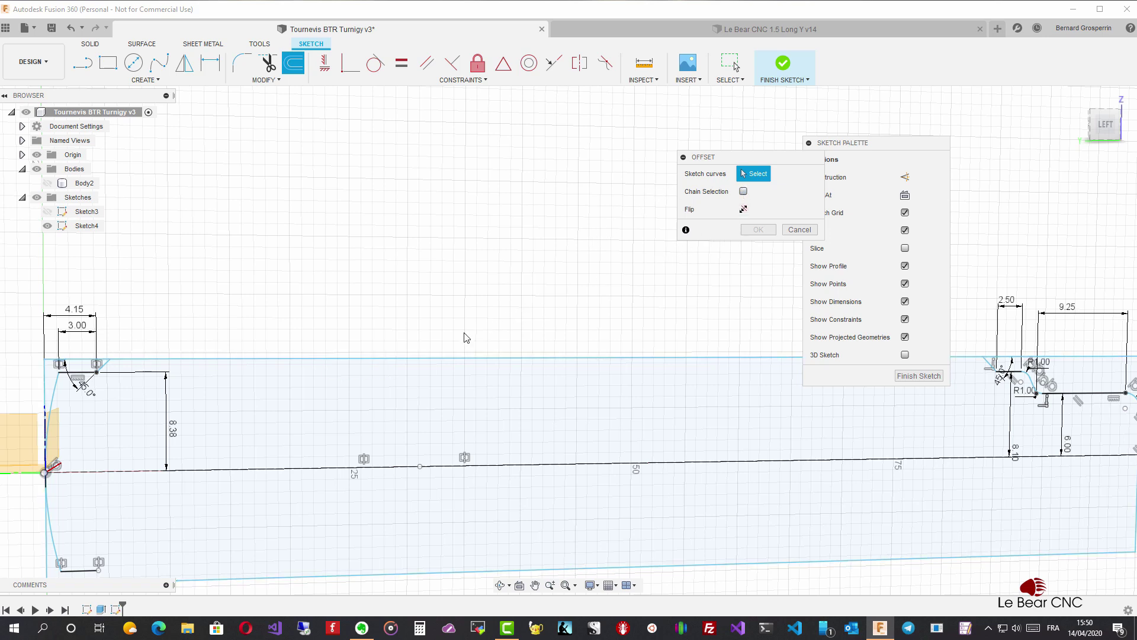
left_click(447, 357)
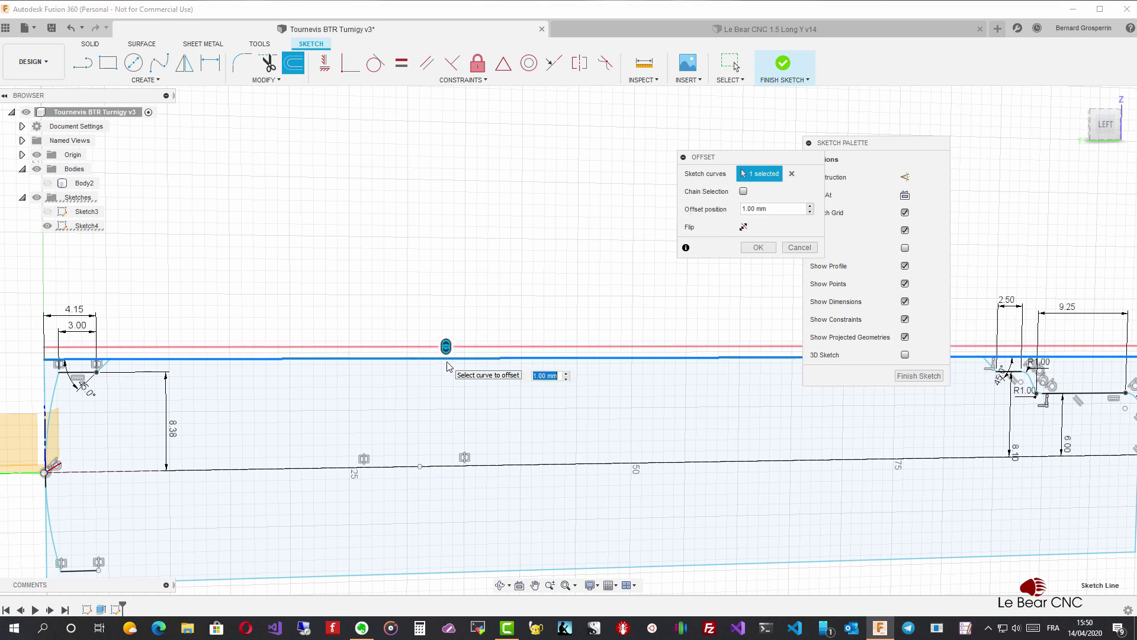
type("-0")
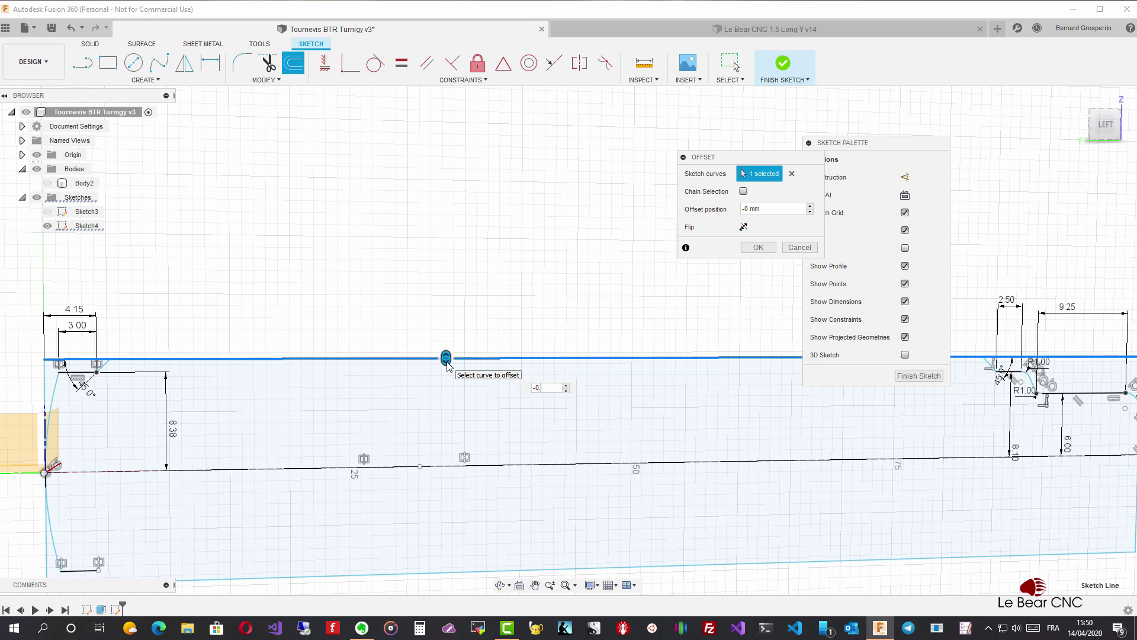
type(".8")
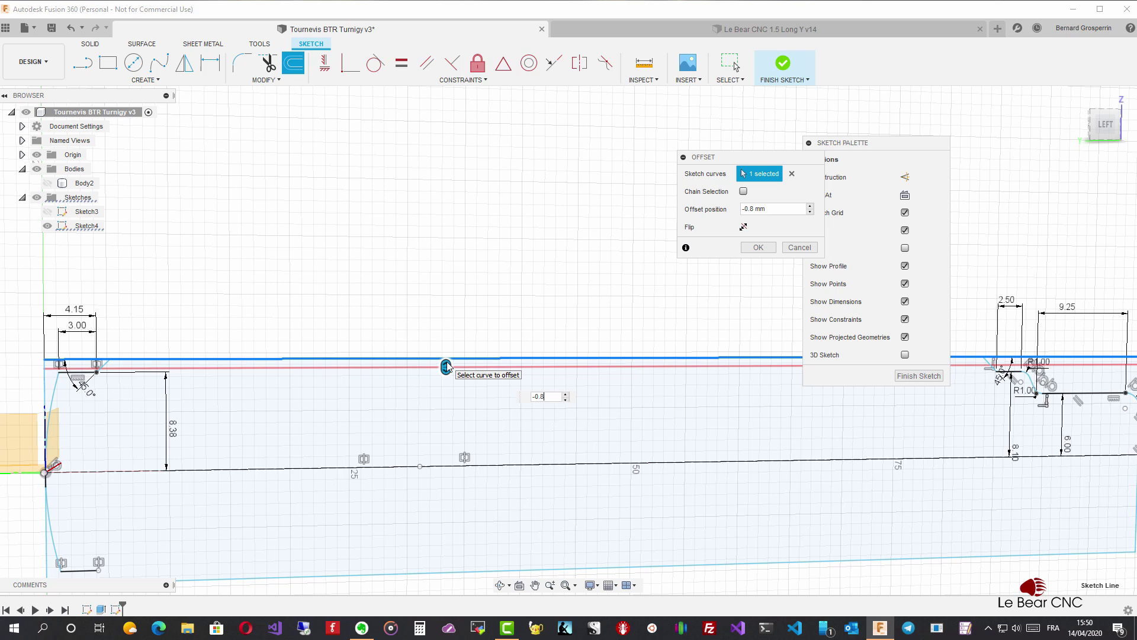
key("Return")
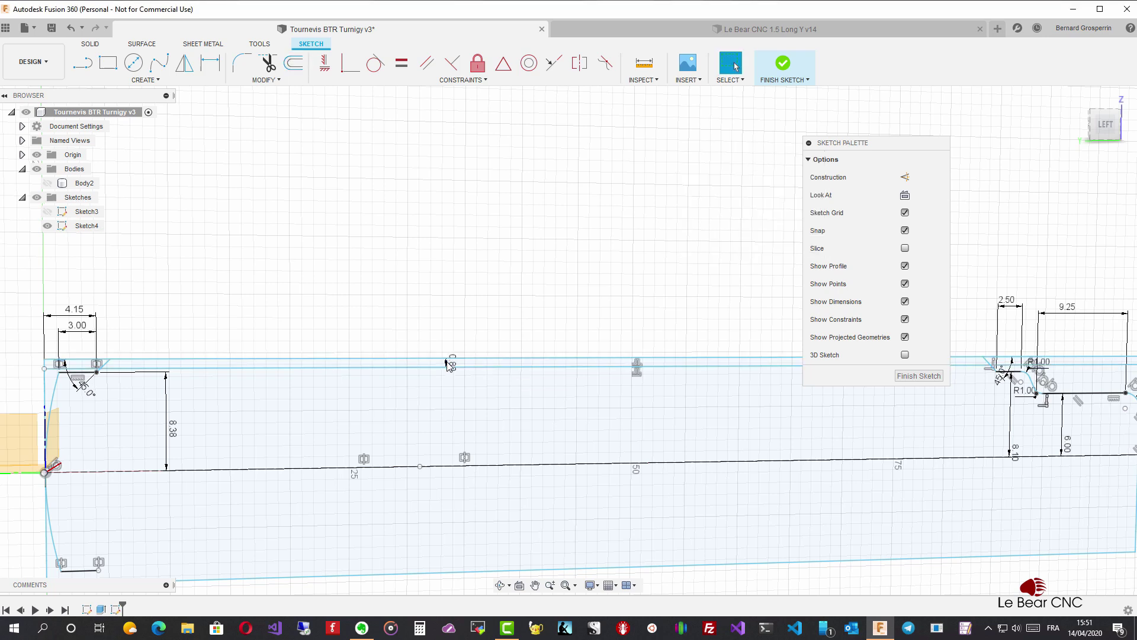
- Convert the offset line below the handle outline's upper edge into a construction line
left_click(430, 370)
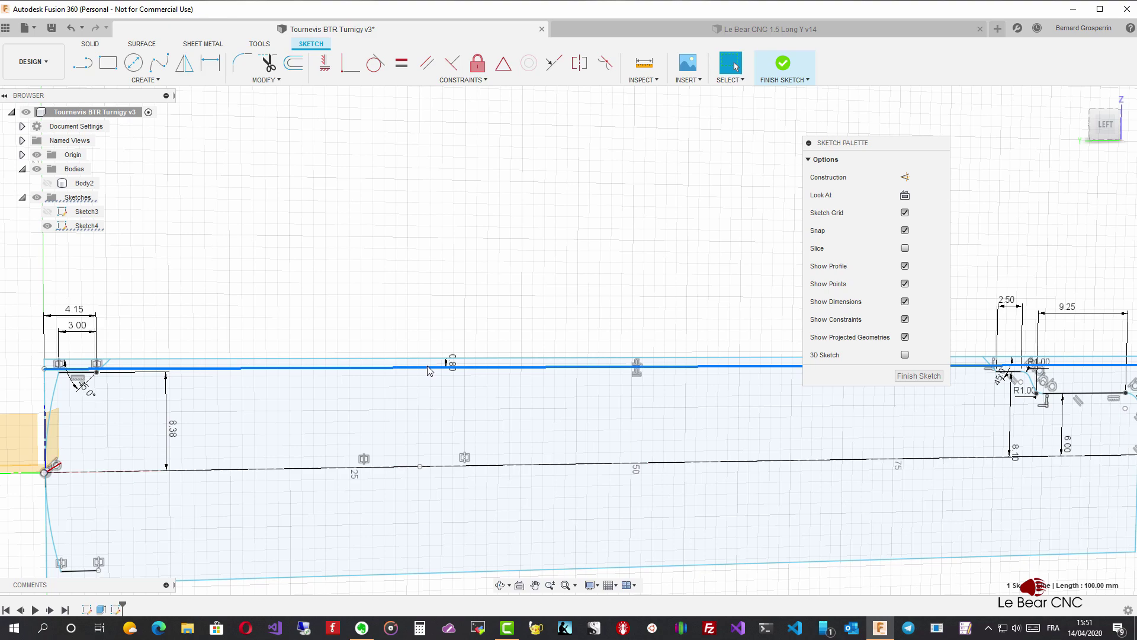
key("x")
scroll(468, 176, "down", 1)
scroll(468, 176, "up", 2)
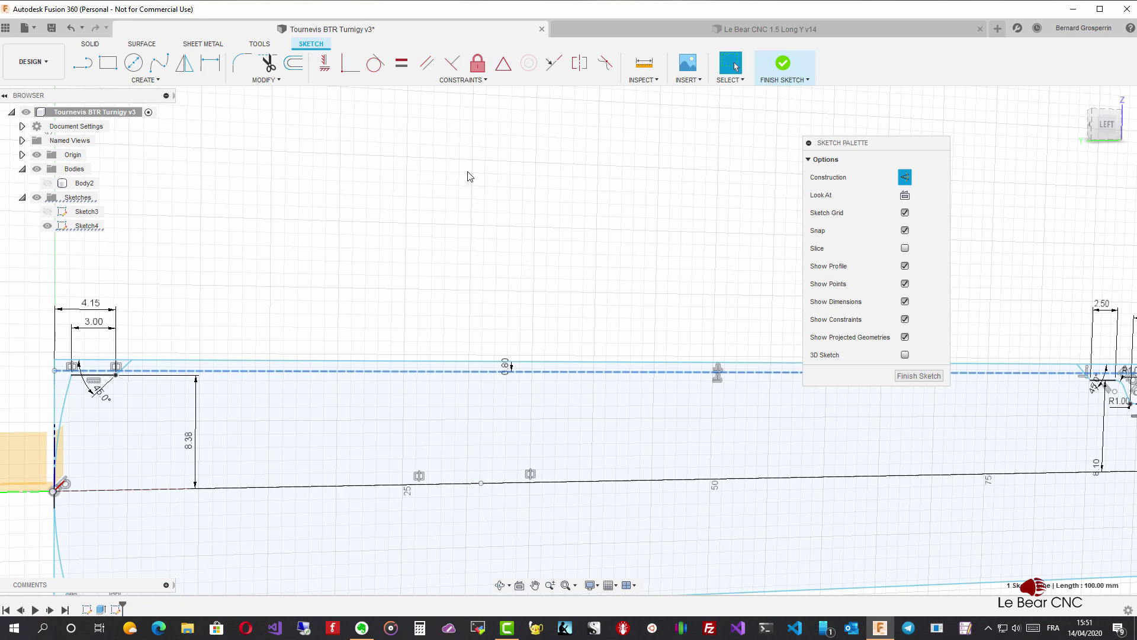
middle_click_drag(468, 175, 457, 172)
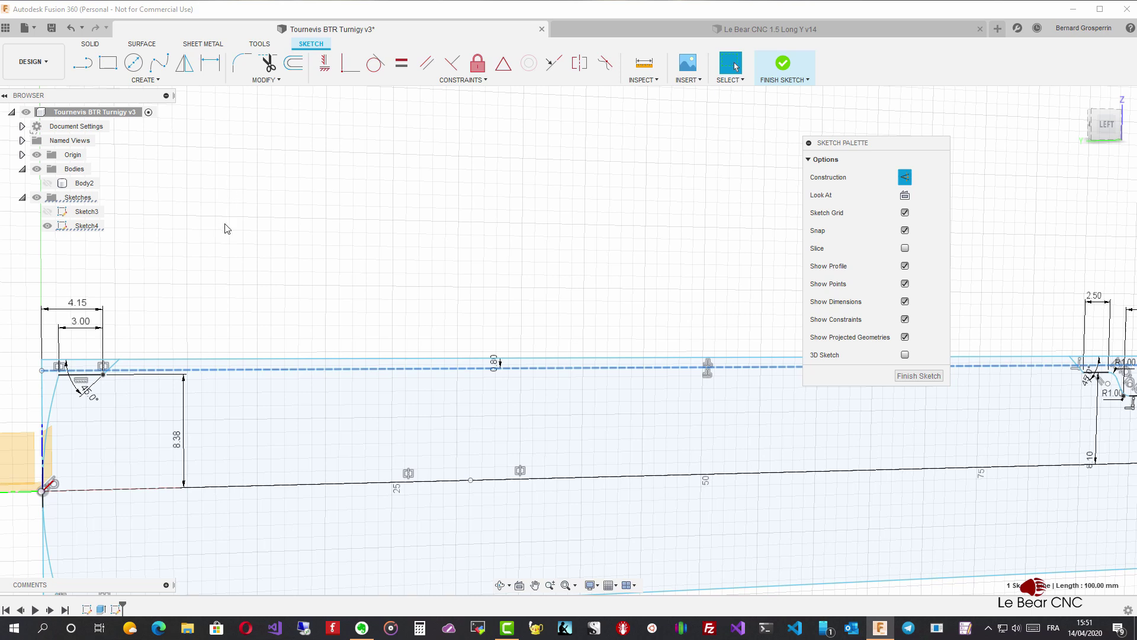
- Fillet the corner between the slanted line and the handle outline's upper edge with a 1 mm radius
left_click(242, 63)
left_click(114, 371)
left_click(128, 360)
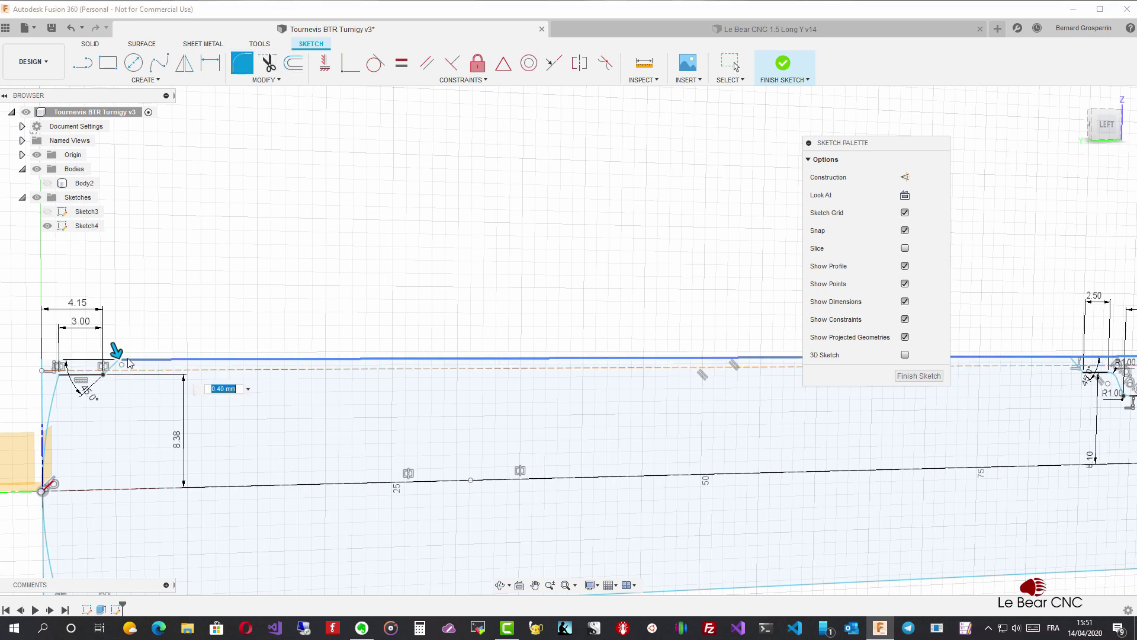
type("1")
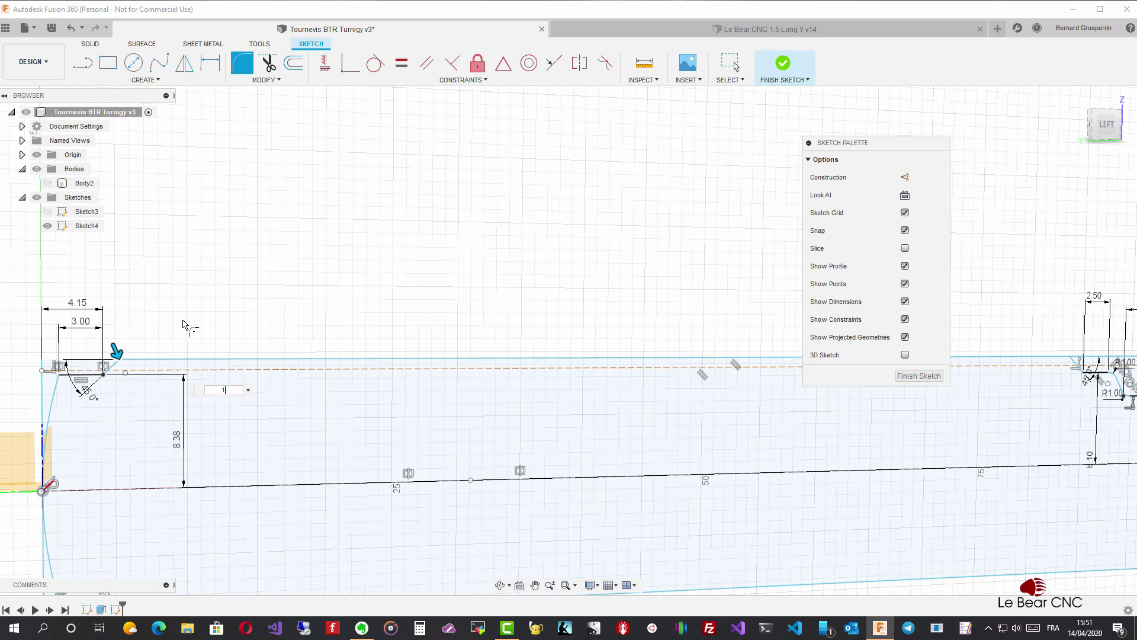
key("Return")
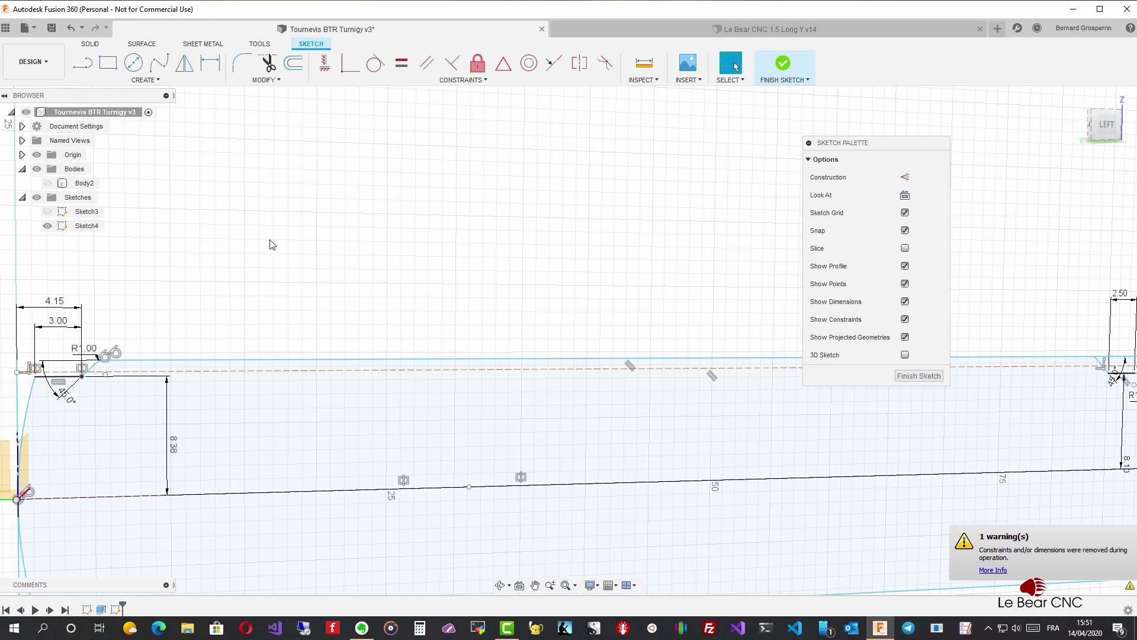
- Place a sketch point on the dashed construction line, about 5 mm past the new 1 mm fillet
left_click(133, 80)
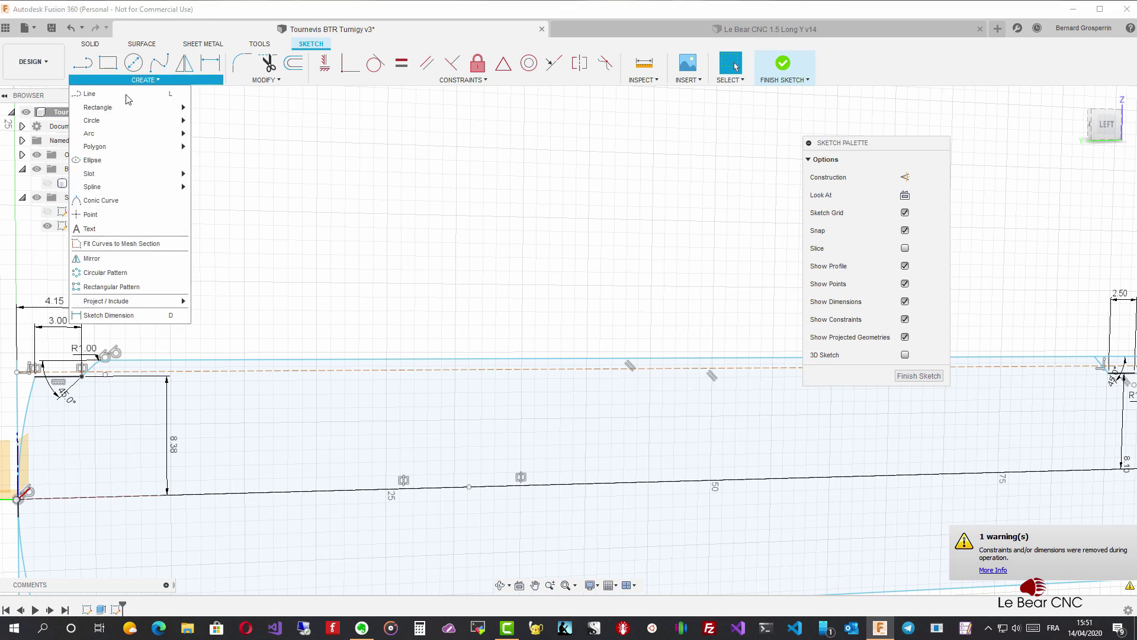
left_click(98, 218)
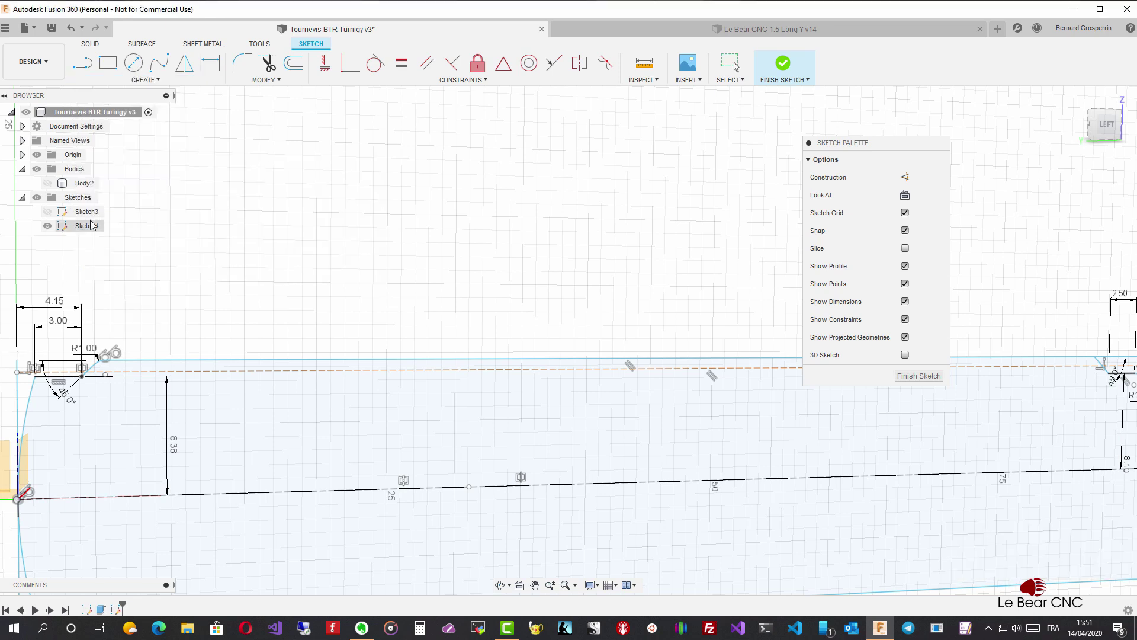
left_click(180, 386)
left_click_drag(179, 385, 176, 372)
key("Escape")
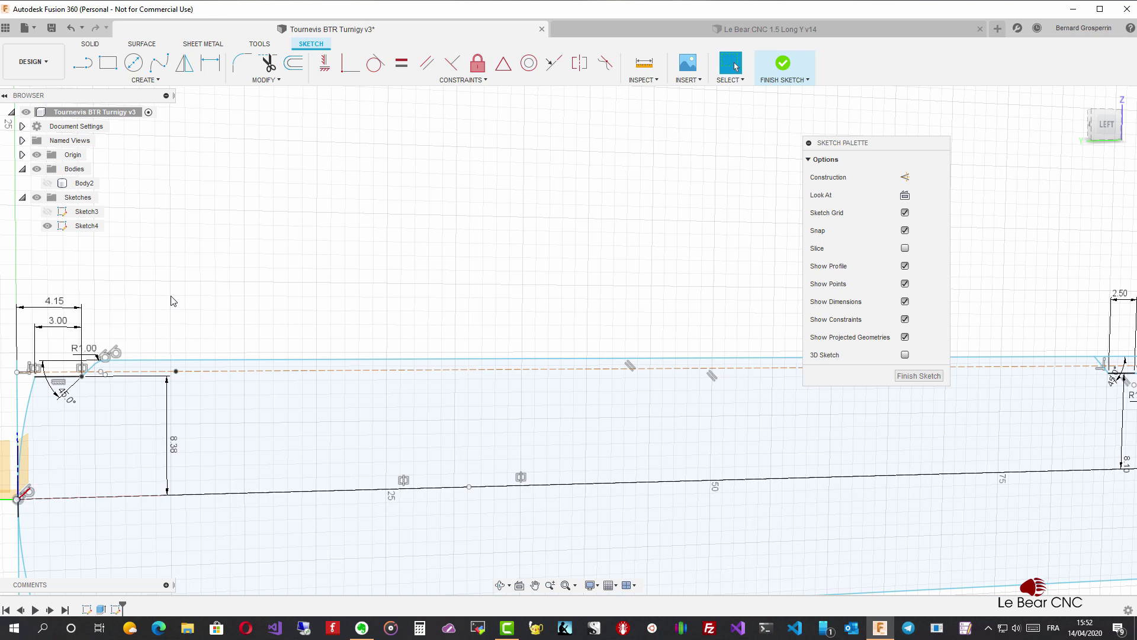
- Dimension the distance between the point beside the fillet and the new point on the construction line at 7 mm
key("d")
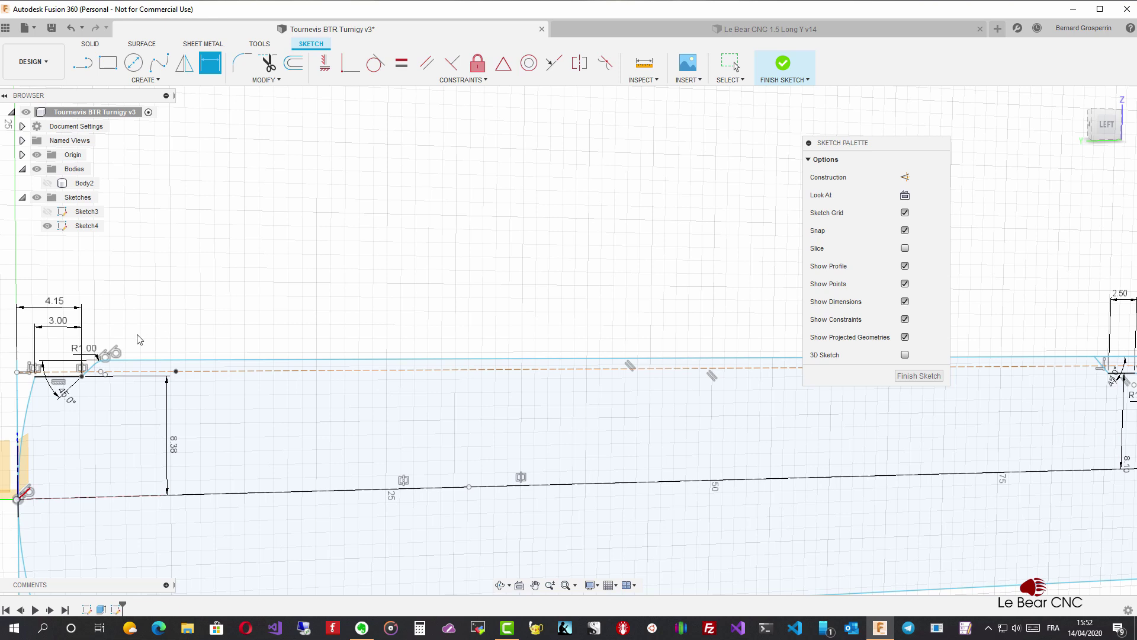
left_click(101, 374)
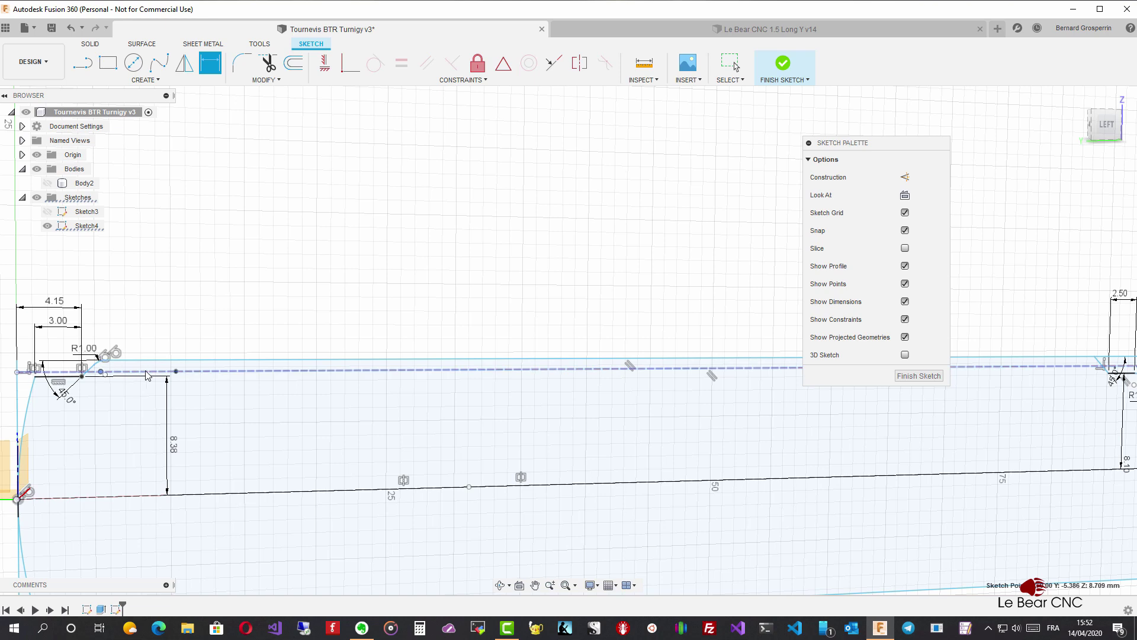
left_click(175, 378)
left_click(176, 372)
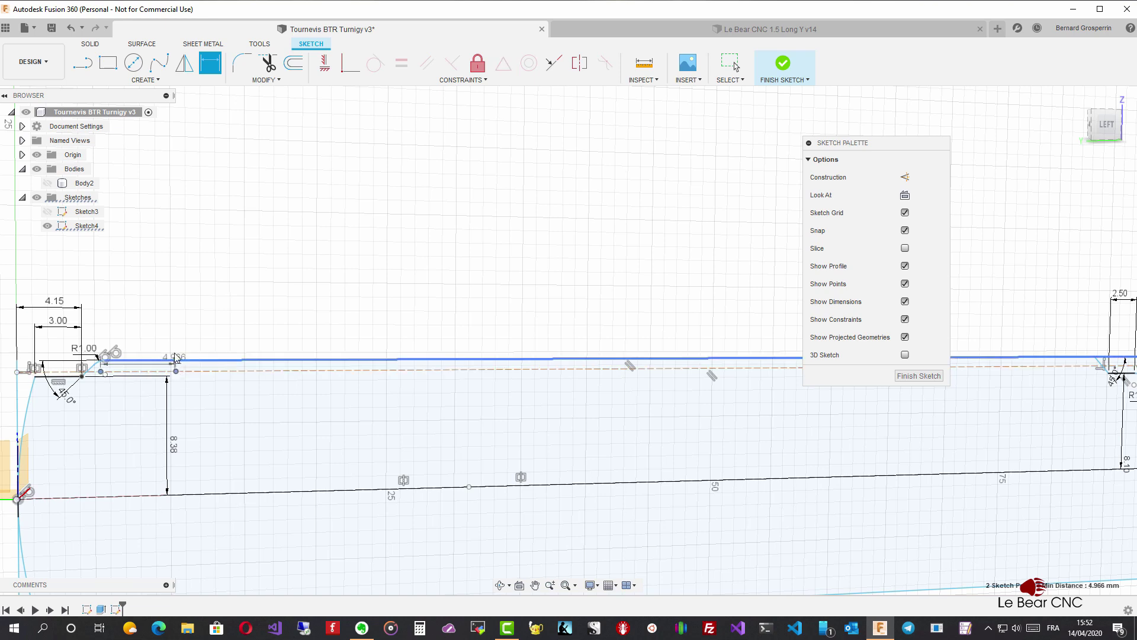
left_click(186, 319)
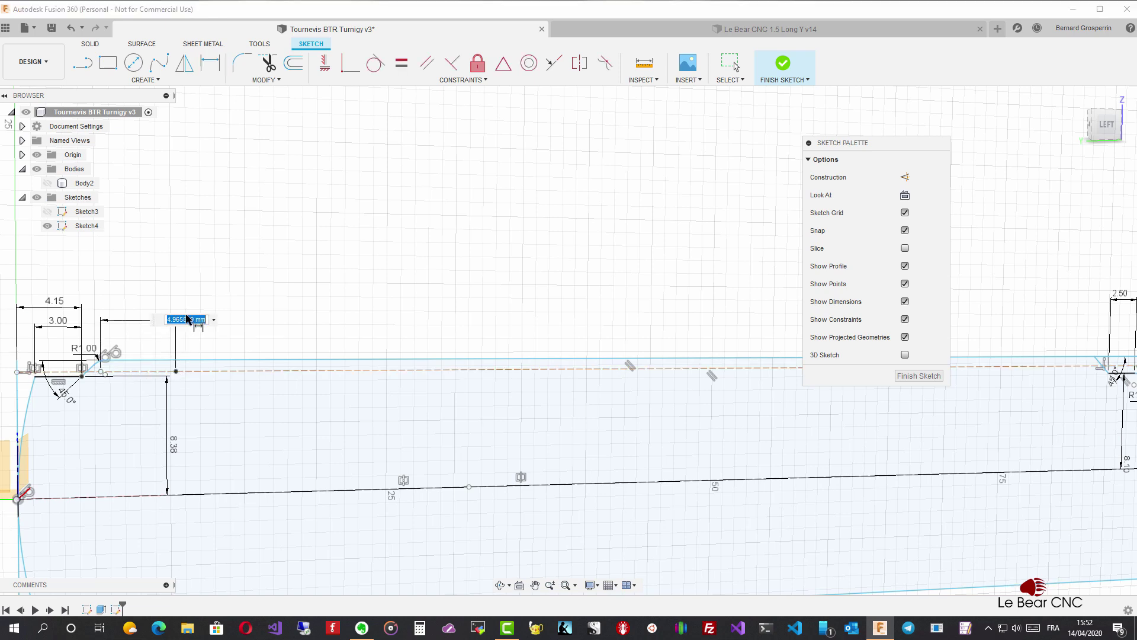
type("7")
key("Return")
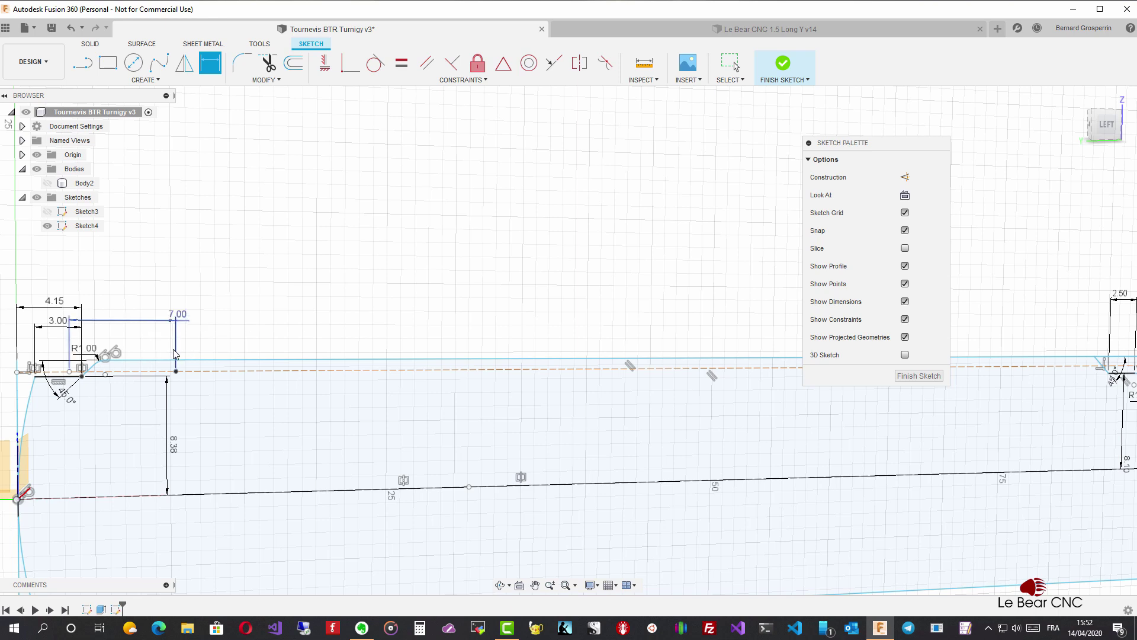
mouse_move(180, 333)
middle_mouse_down("shift")
mouse_move(198, 334)
mouse_move(185, 320)
middle_mouse_up("shift")
key("Escape")
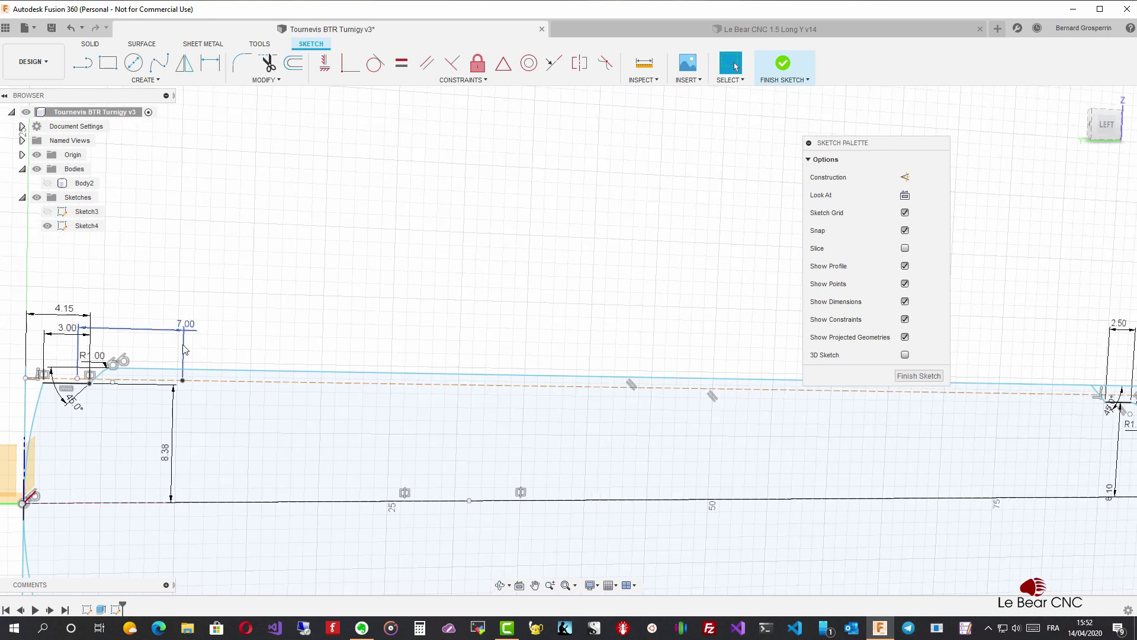
mouse_move(184, 349)
left_mouse_down()
mouse_move(196, 352)
mouse_move(188, 386)
mouse_move(214, 378)
left_mouse_up()
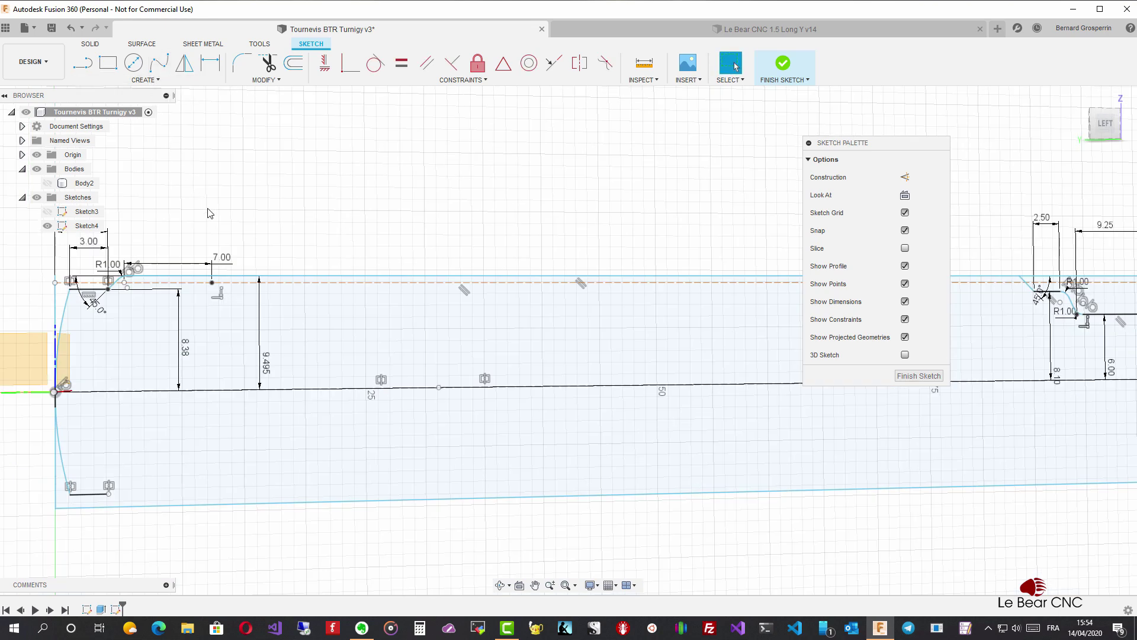
- Draw an 8.5 mm line along the construction line, starting from the dimensioned sketch point and heading away from the fillet
key("l")
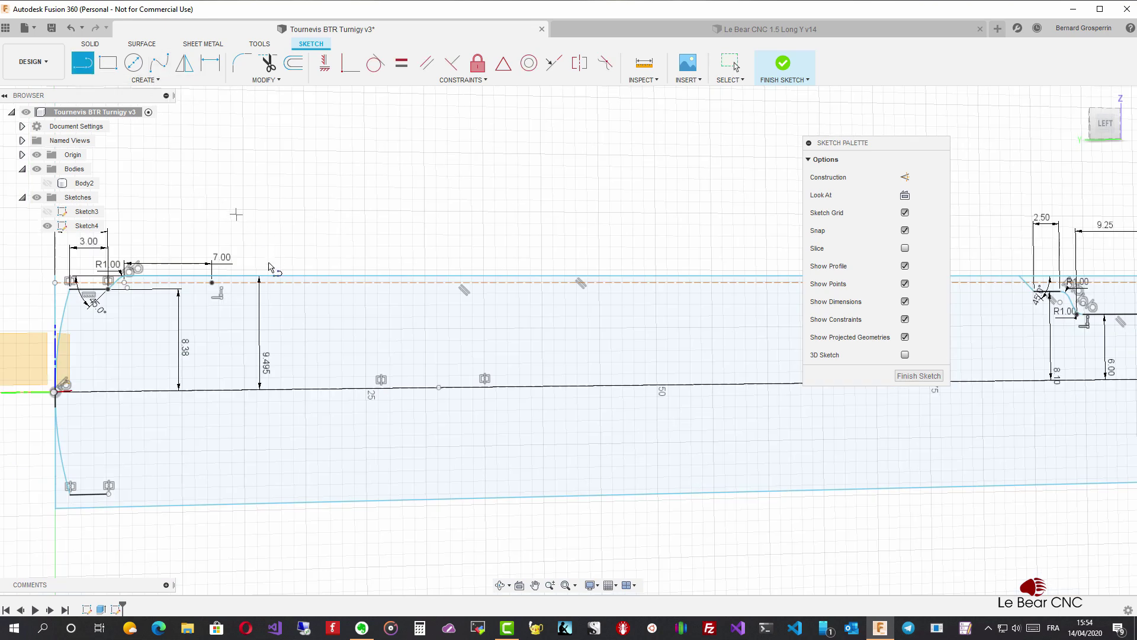
left_click(212, 283)
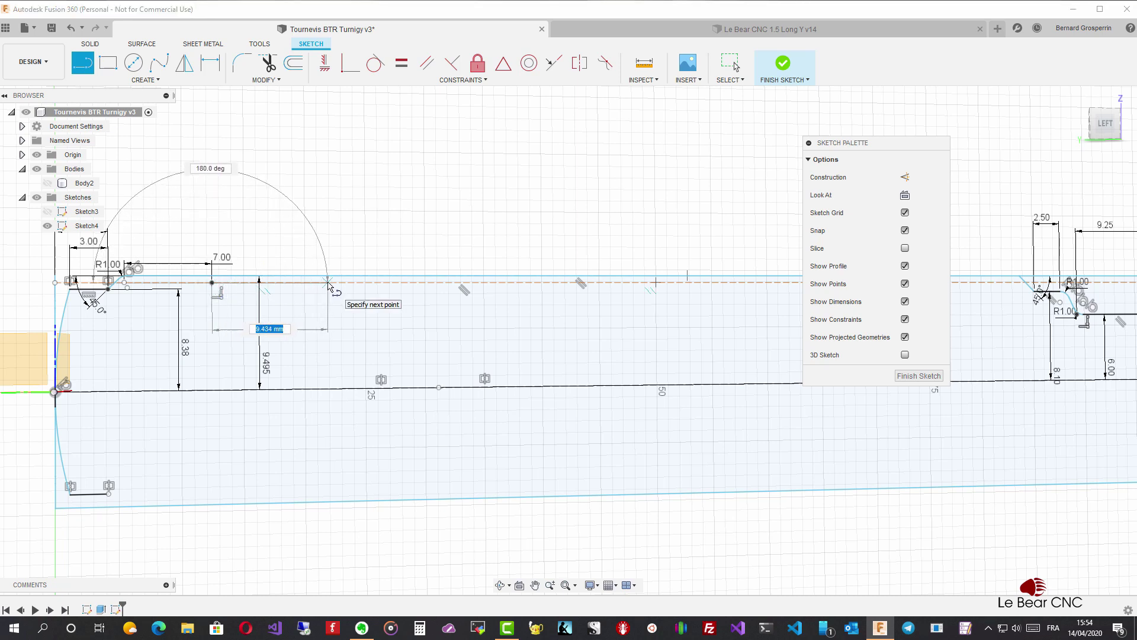
type("8.5")
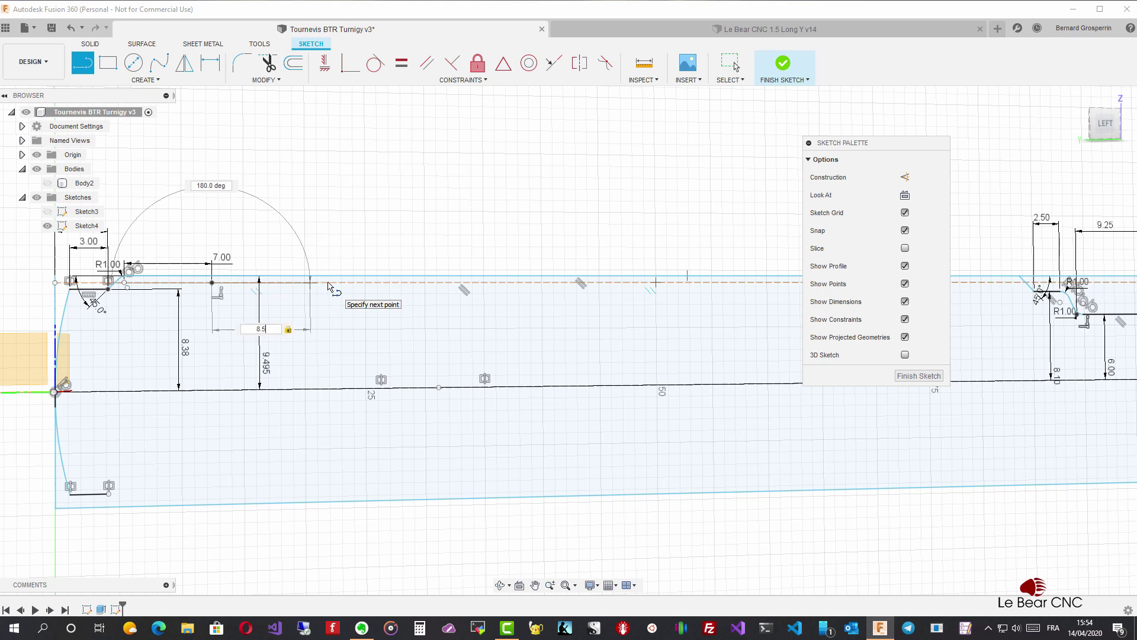
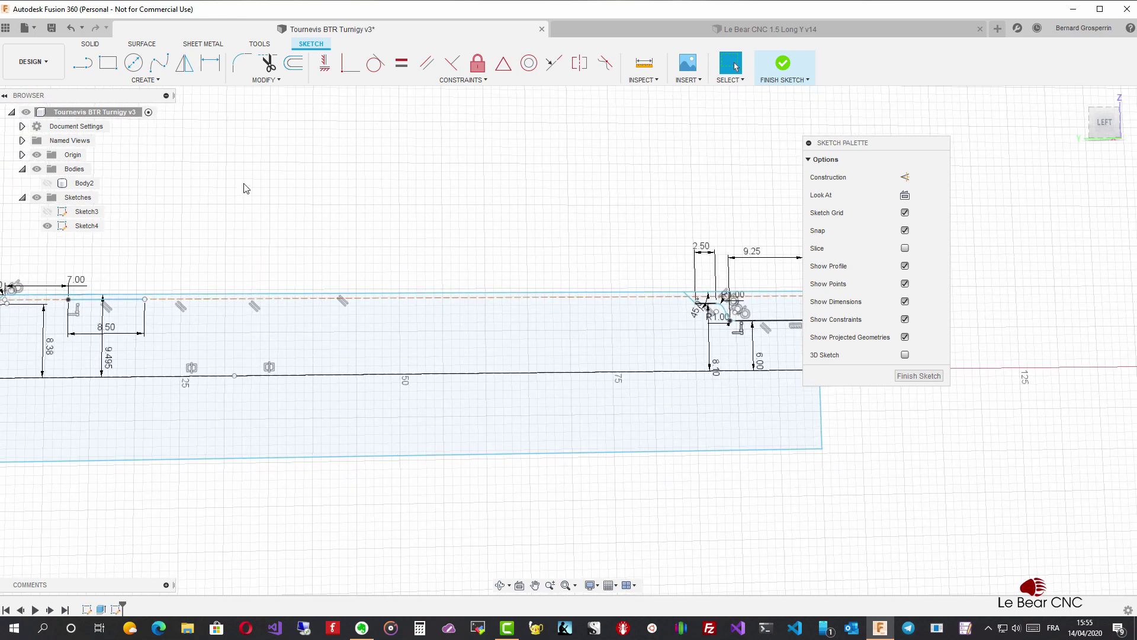
- Draw two circles about 1.2 mm in diameter and 2.2 mm apart, centred on the handle outline's upper edge and tangent to the dashed construction line
left_click(133, 62)
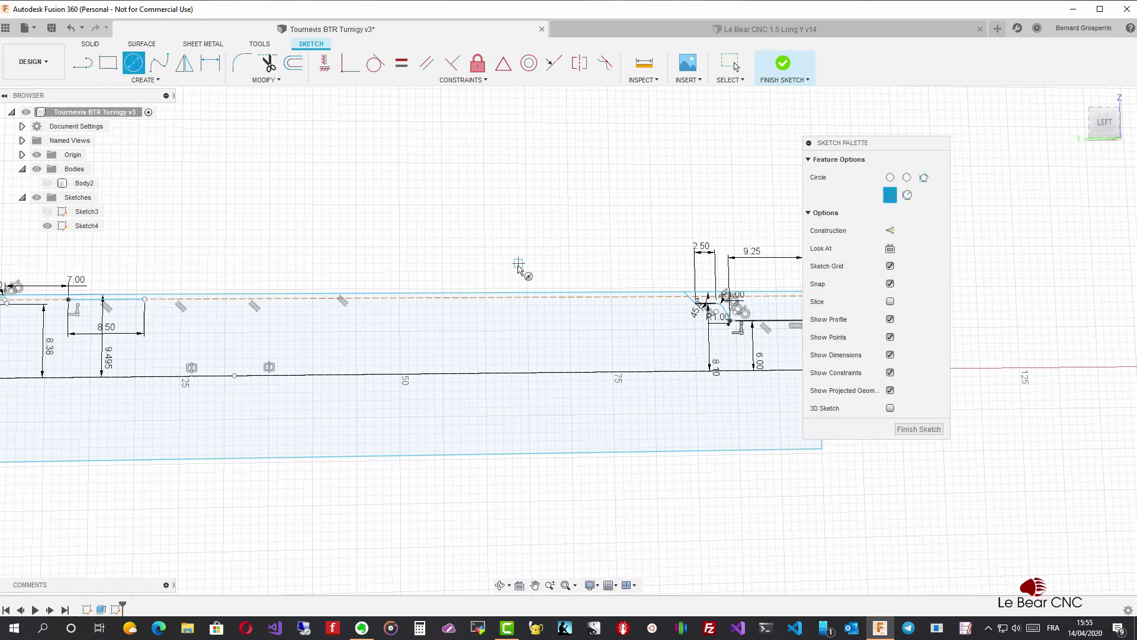
left_click(552, 296)
scroll(536, 299, "up", 5)
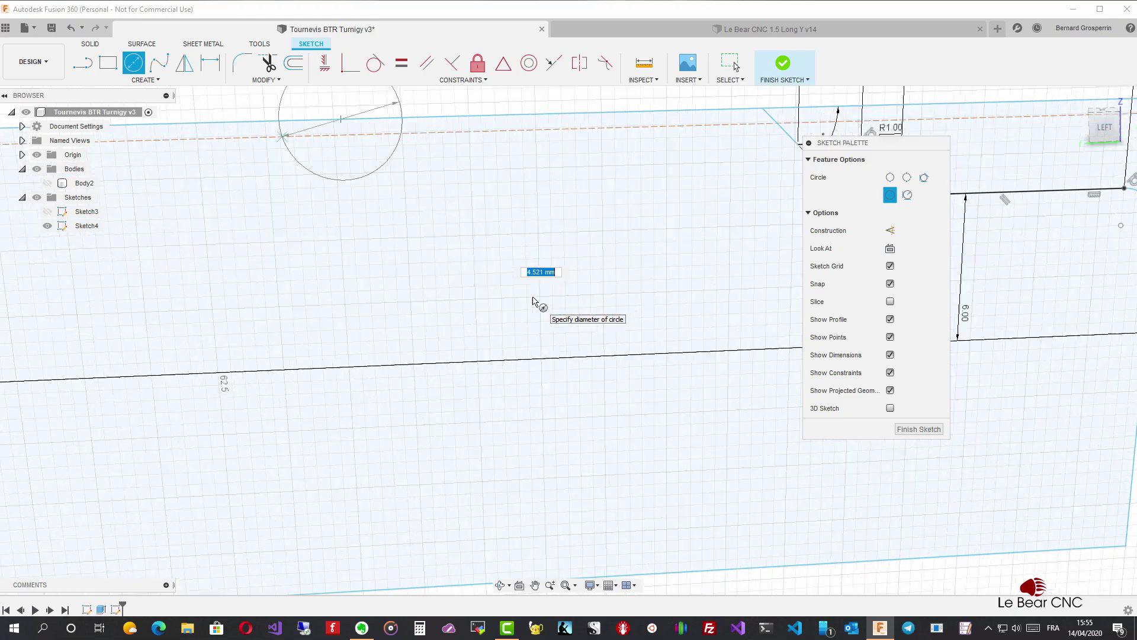
scroll(535, 302, "up", 3)
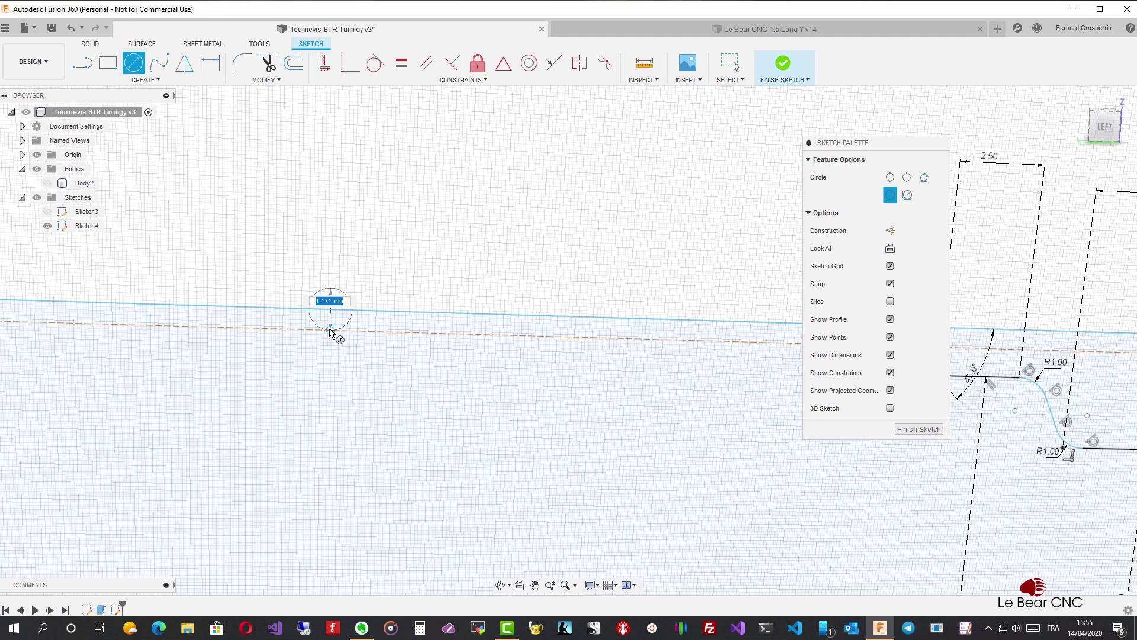
left_click(330, 331)
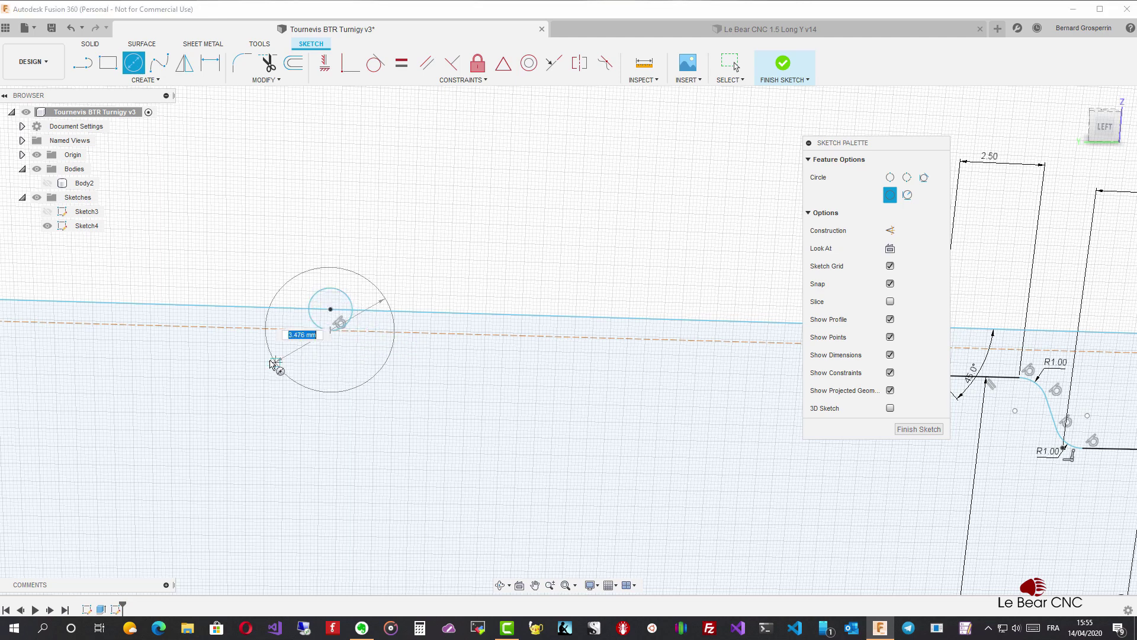
key("Escape")
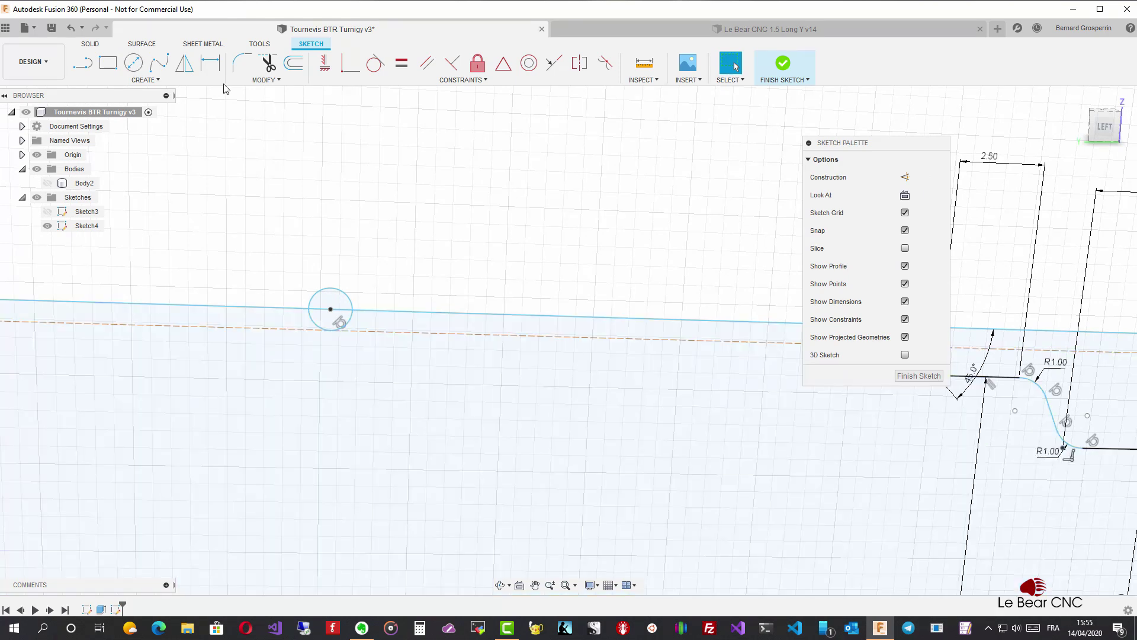
left_click(135, 63)
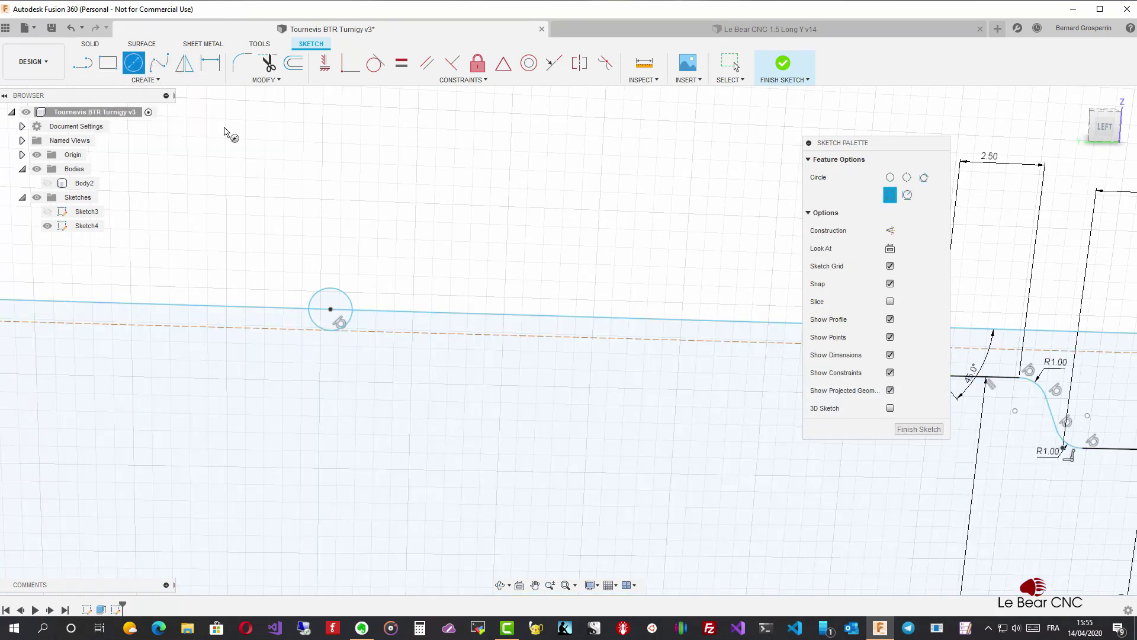
left_click(412, 312)
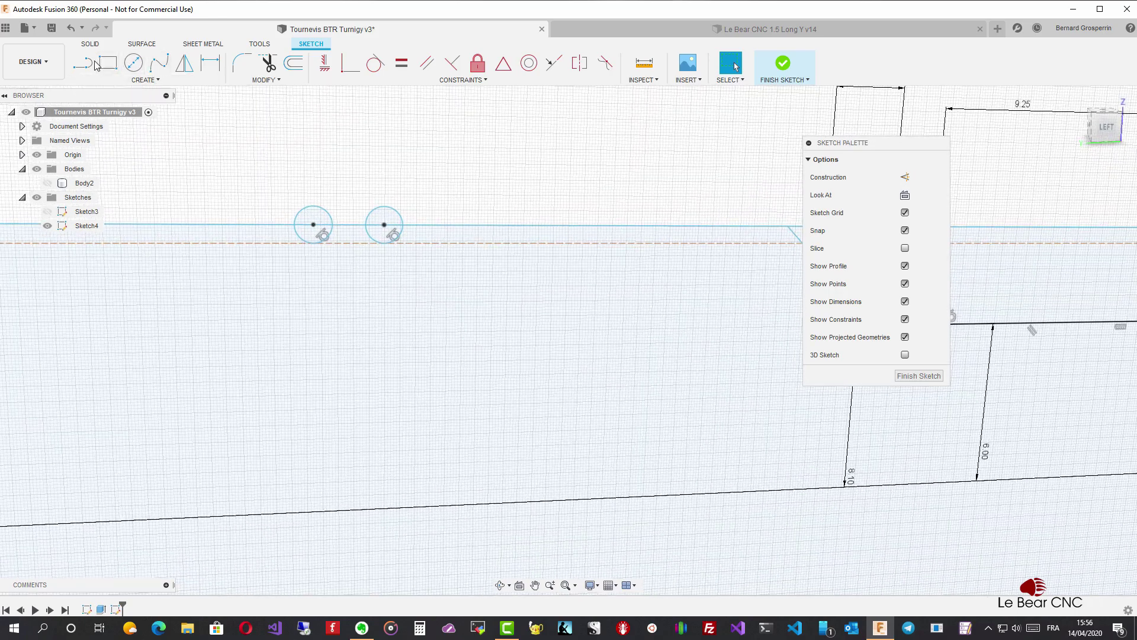
- Measure the distance between the centres of the two small circles on the upper edge
left_click(210, 62)
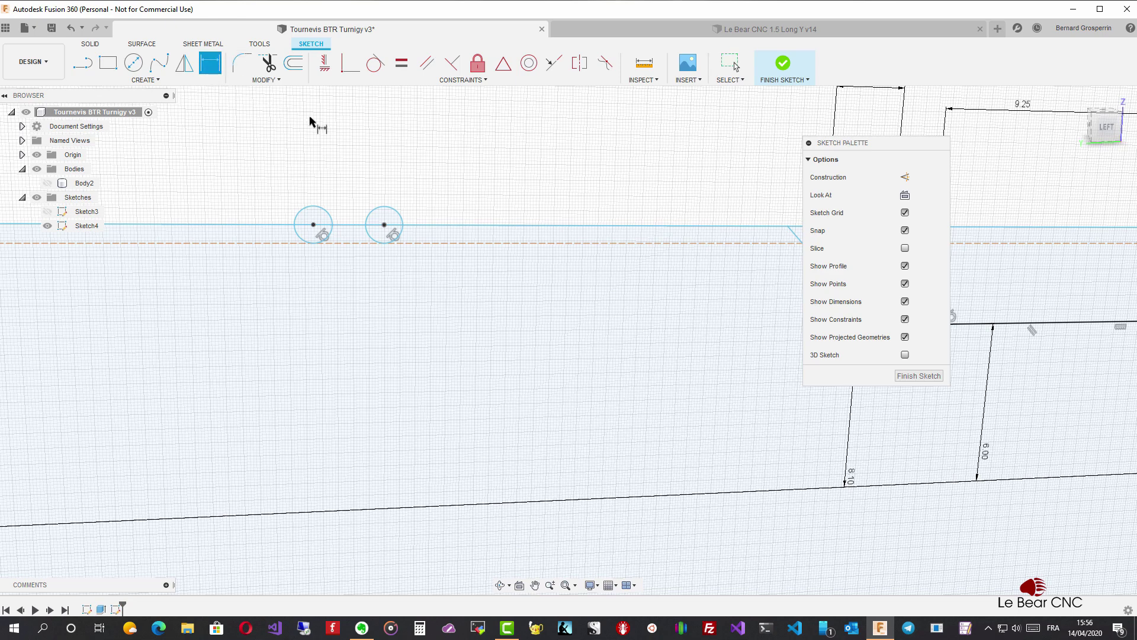
left_click(314, 225)
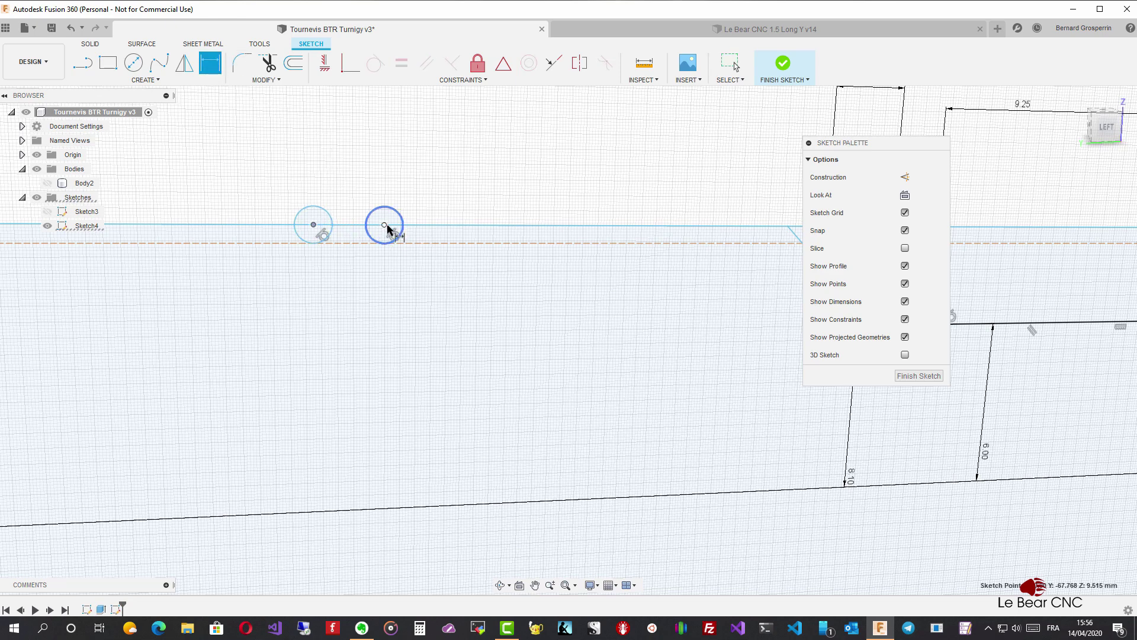
left_click(385, 226)
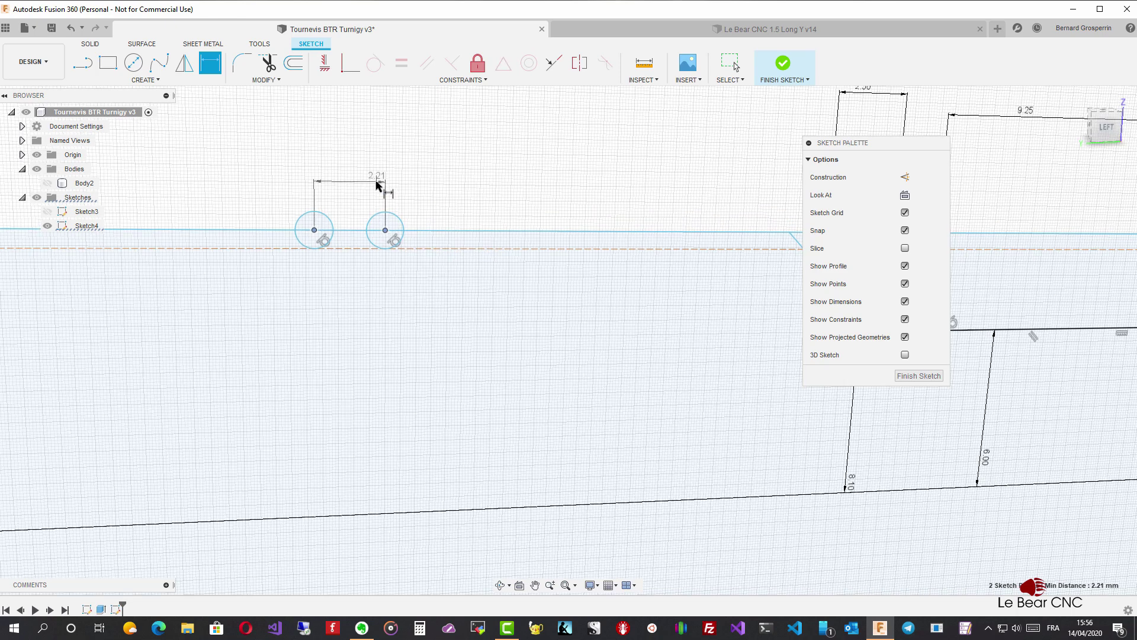
key("Escape")
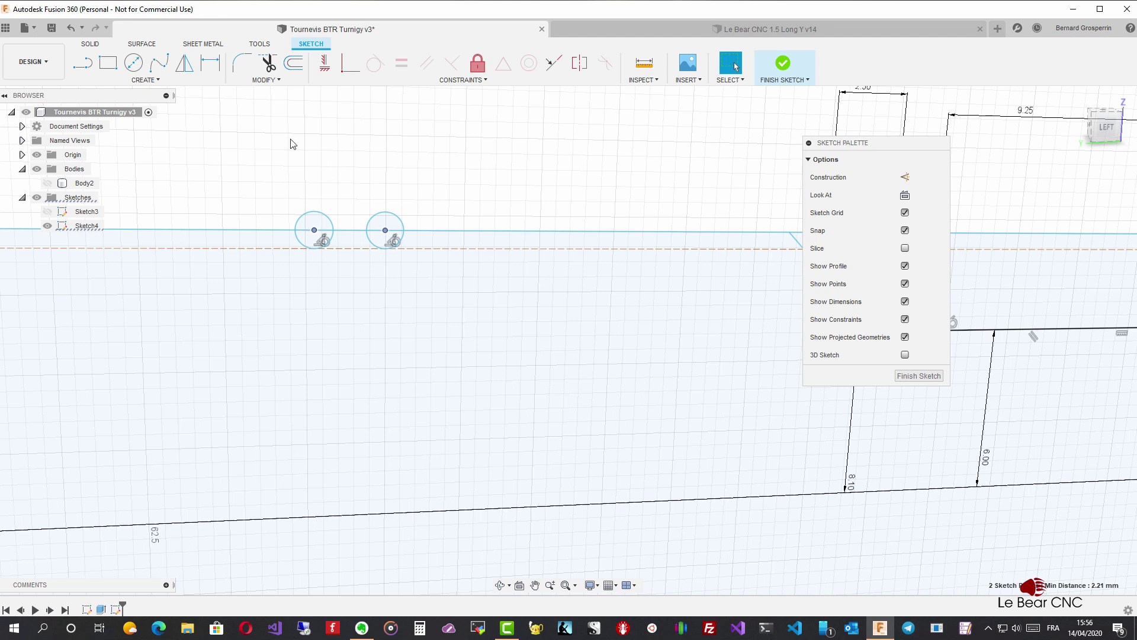
- Place a sketch point on the upper edge about 2.4 mm from the first circle's centre, on the side away from the second circle
left_click(146, 80)
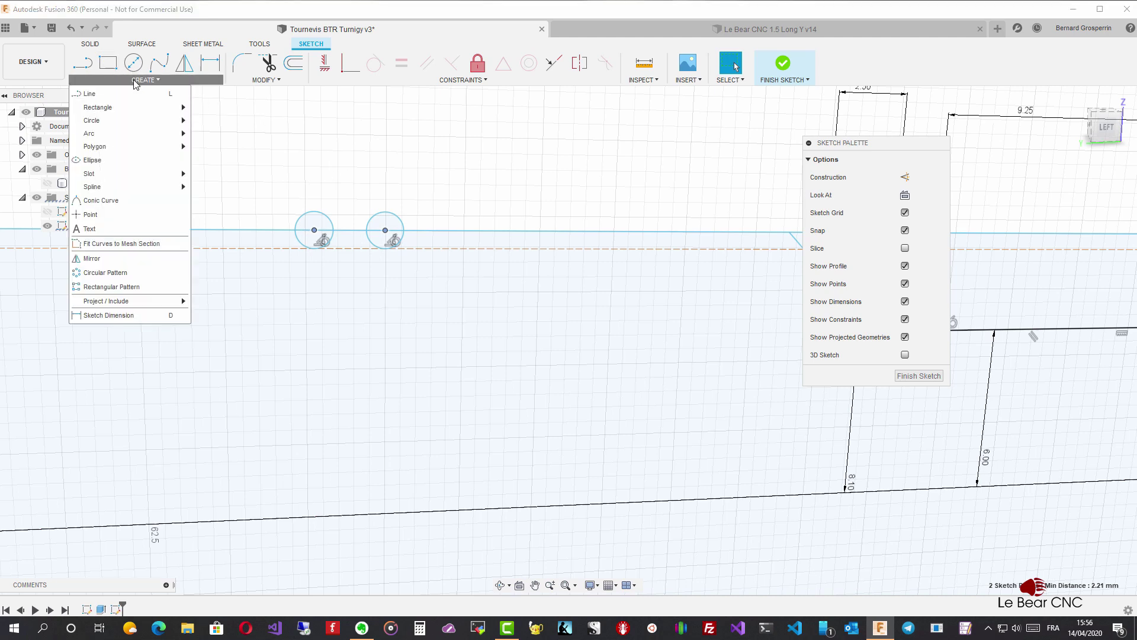
left_click(92, 214)
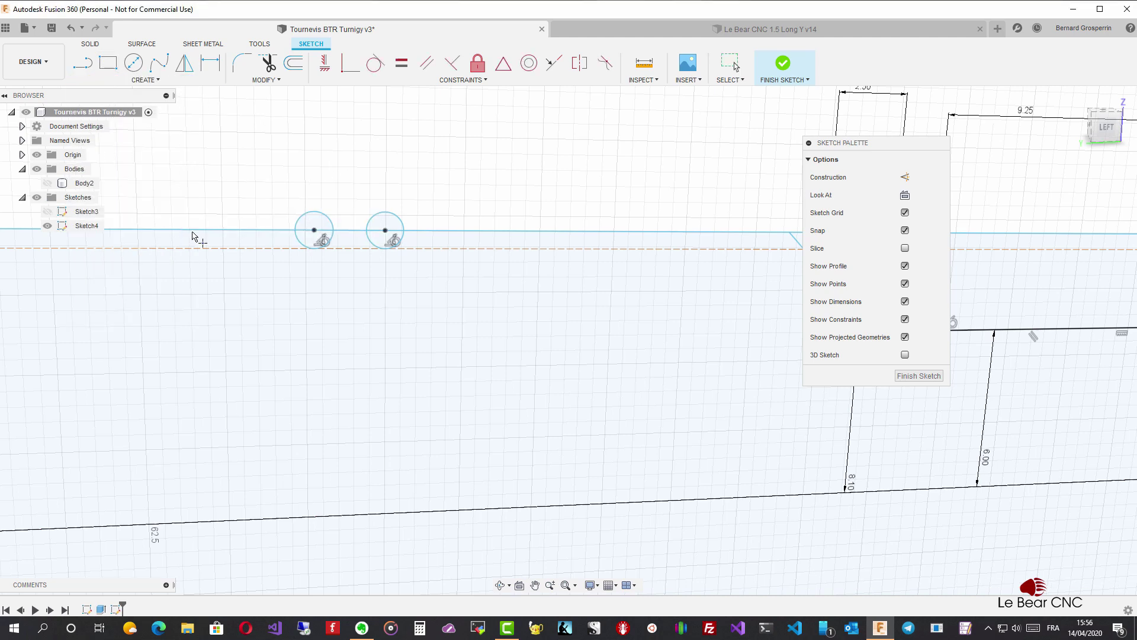
left_click(235, 230)
key("Escape")
- Dimension the distance between the new sketch point and the first circle's centre at 2.21 mm
key("d")
left_click(314, 229)
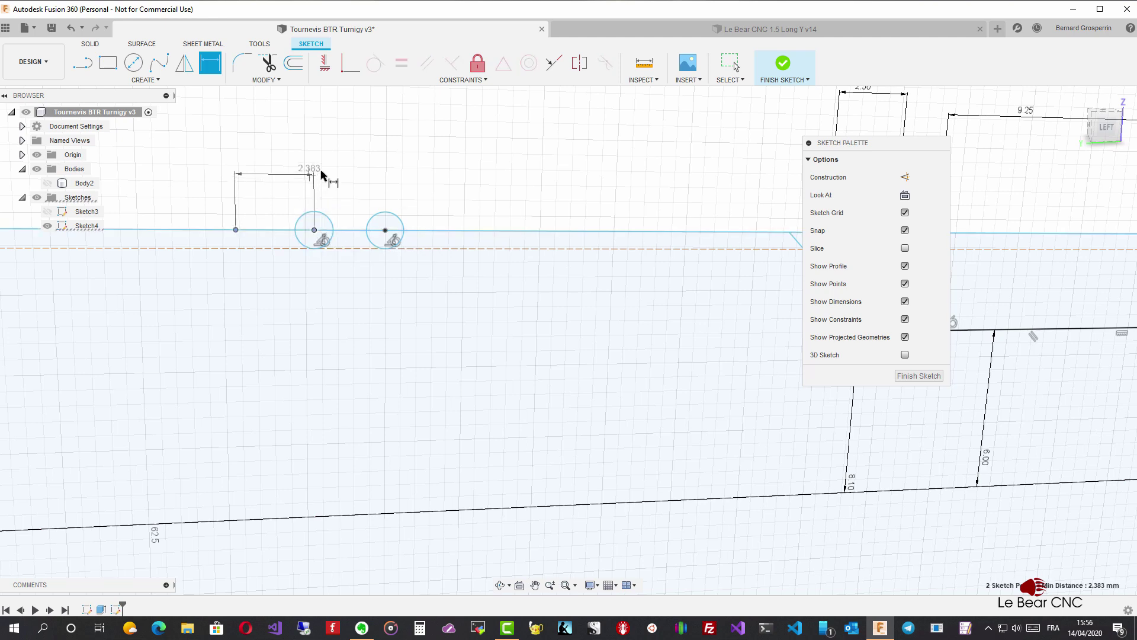
left_click(322, 173)
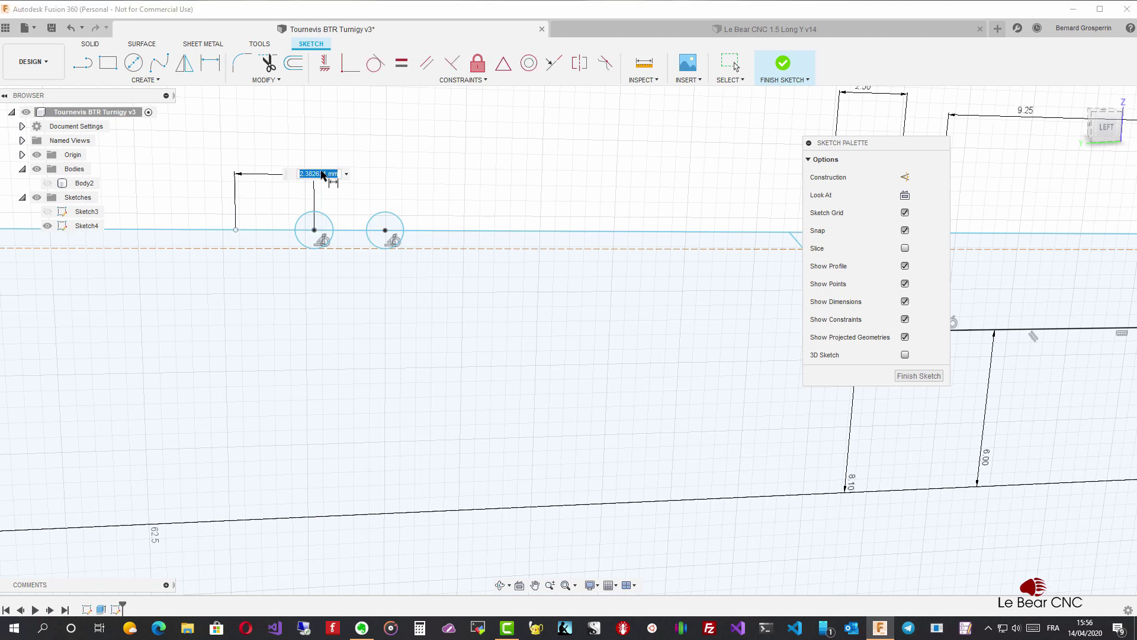
type("2.21")
key("Return")
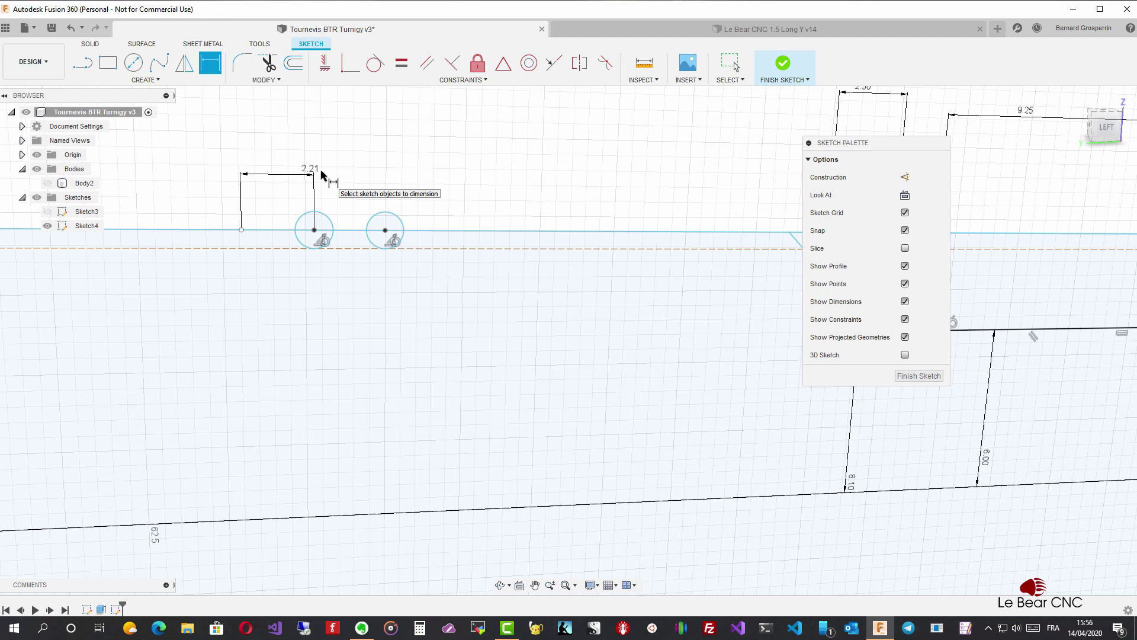
key("Escape")
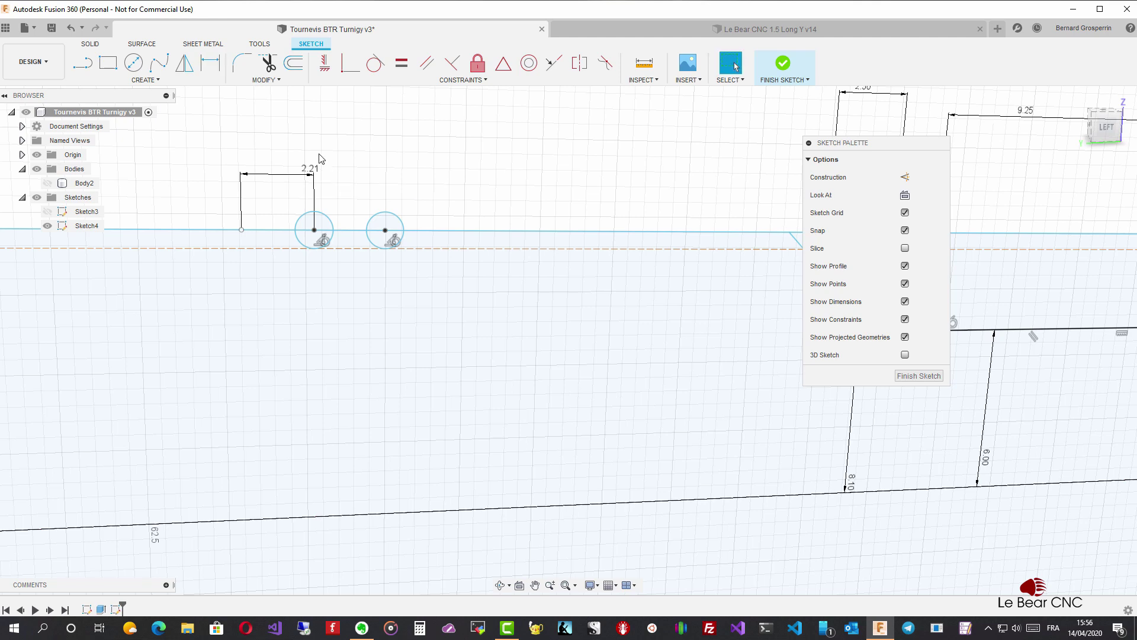
- Draw a third circle, about 1.2 mm in diameter, centred on the dimensioned point and tangent to the dashed construction line
left_click(133, 63)
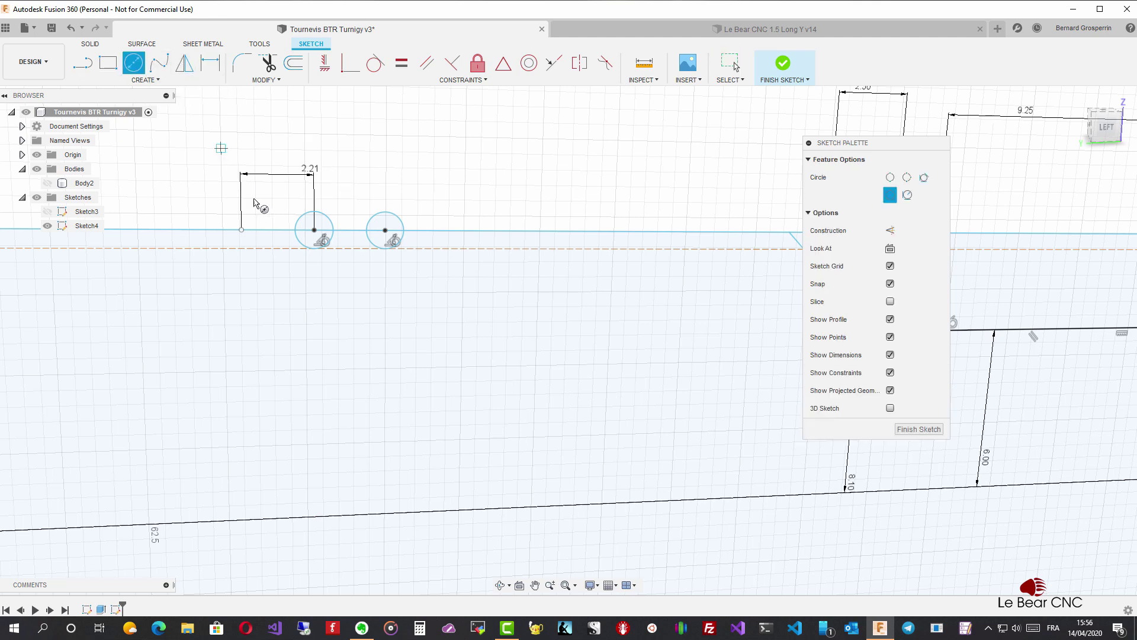
left_click(241, 230)
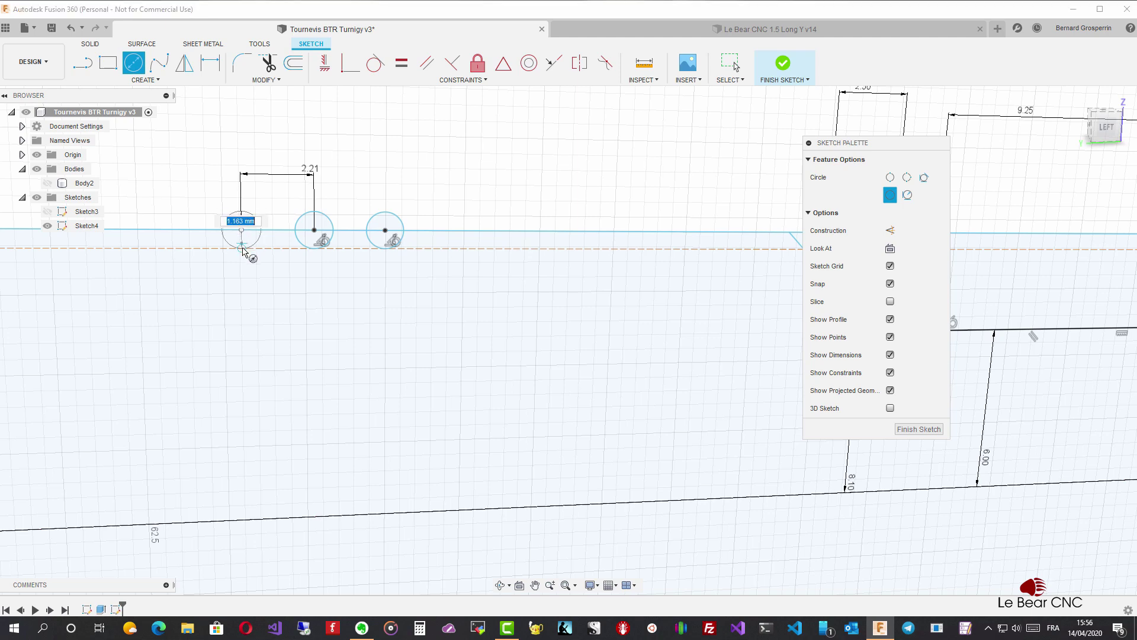
left_click(244, 248)
key("Escape")
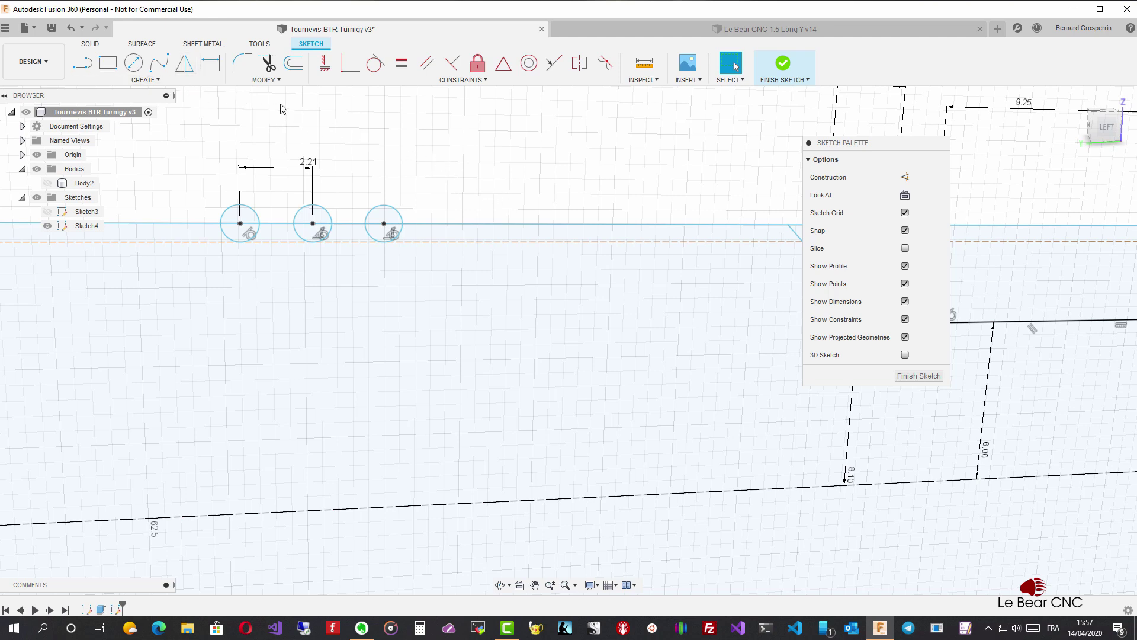
- Draw a slanted line about 2.5 mm long from the upper edge to the lower side of the circle nearest the 2.50 mm groove
key("l")
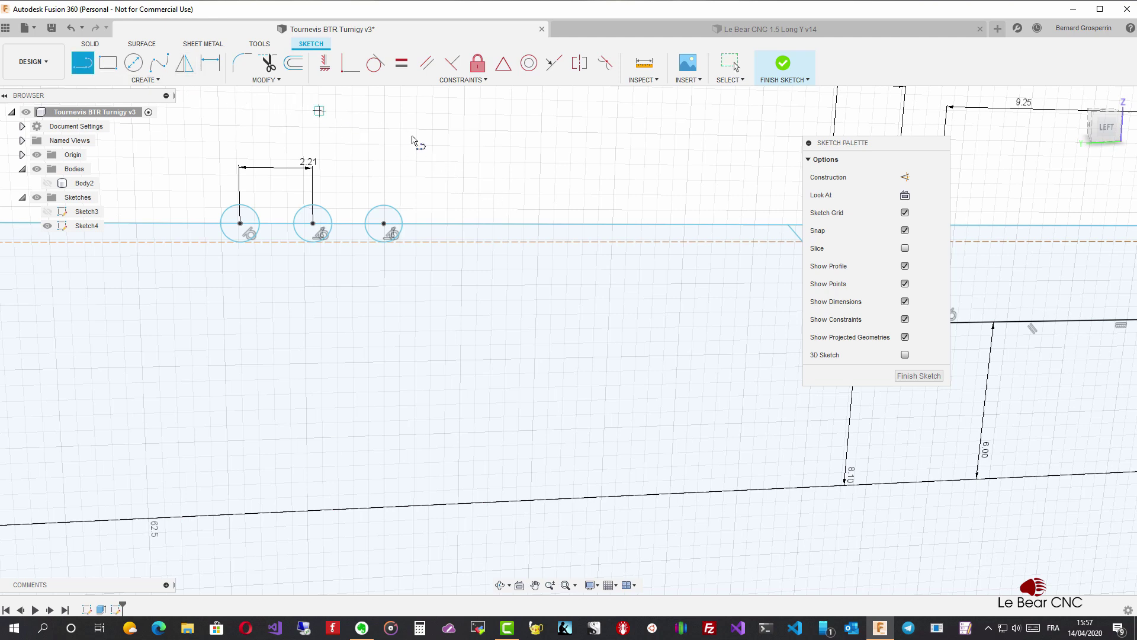
left_click(463, 225)
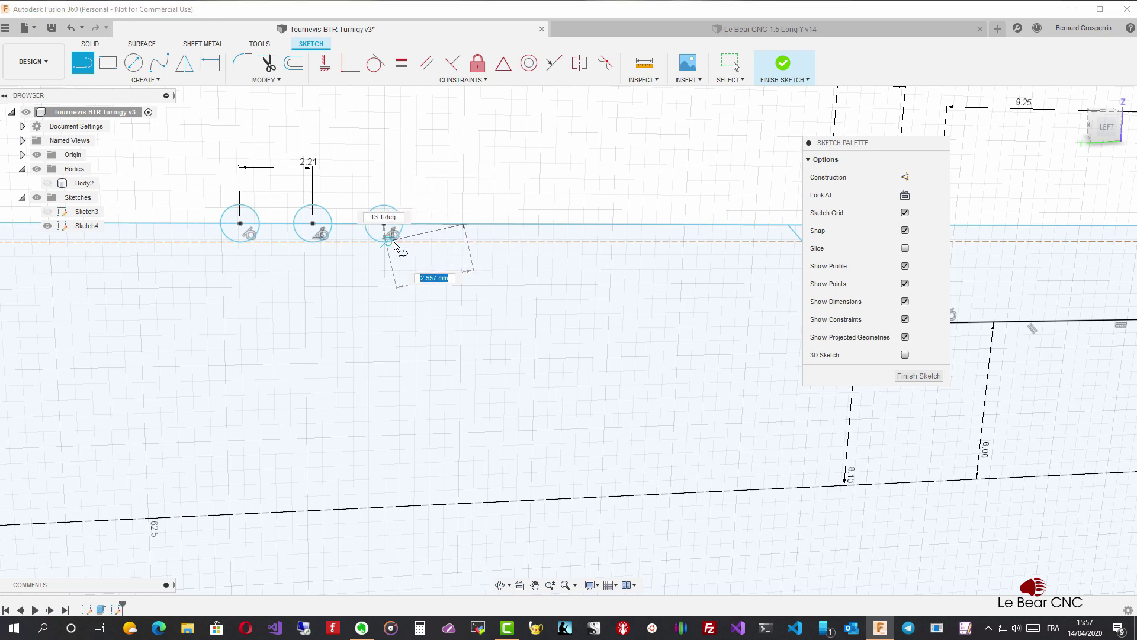
scroll(413, 232, "up", 2)
scroll(412, 226, "up", 2)
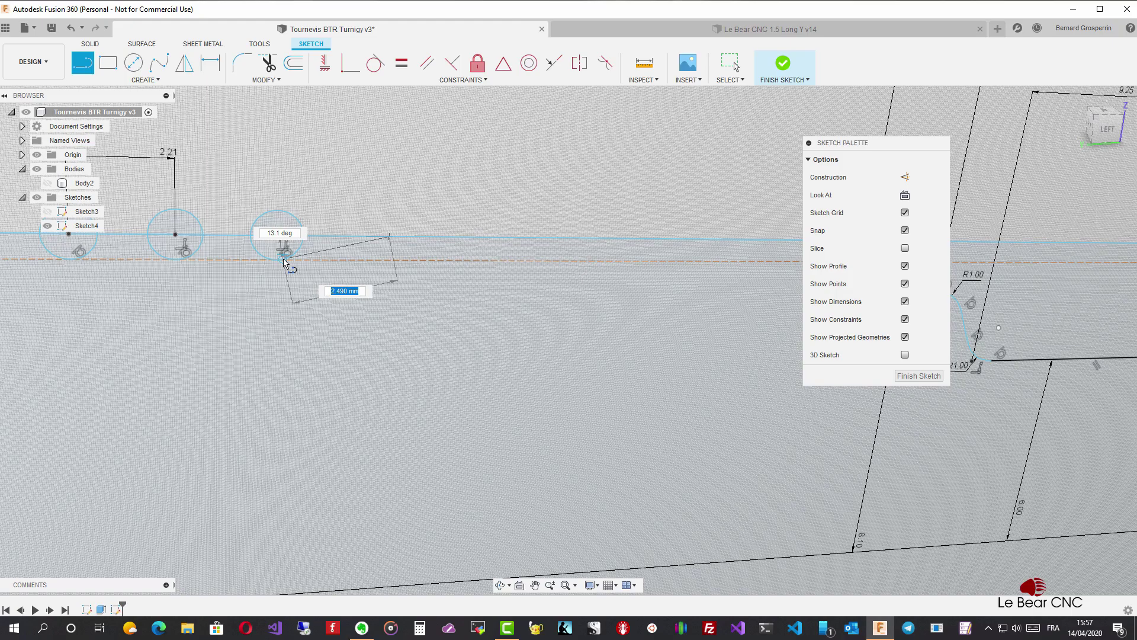
left_click(280, 262)
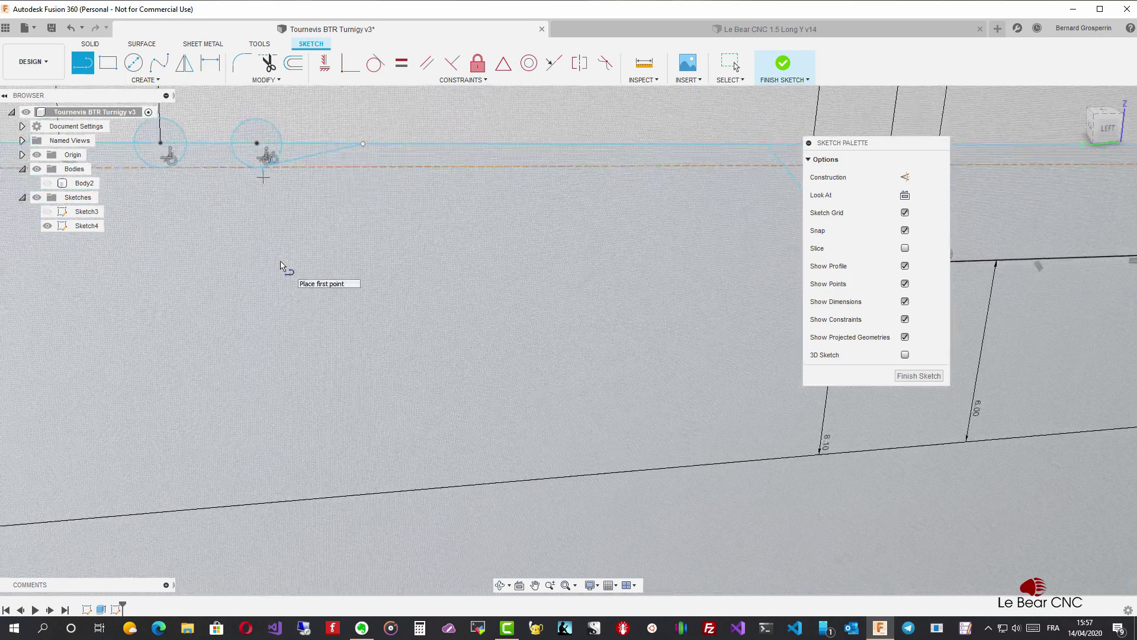
scroll(282, 266, "down", 3)
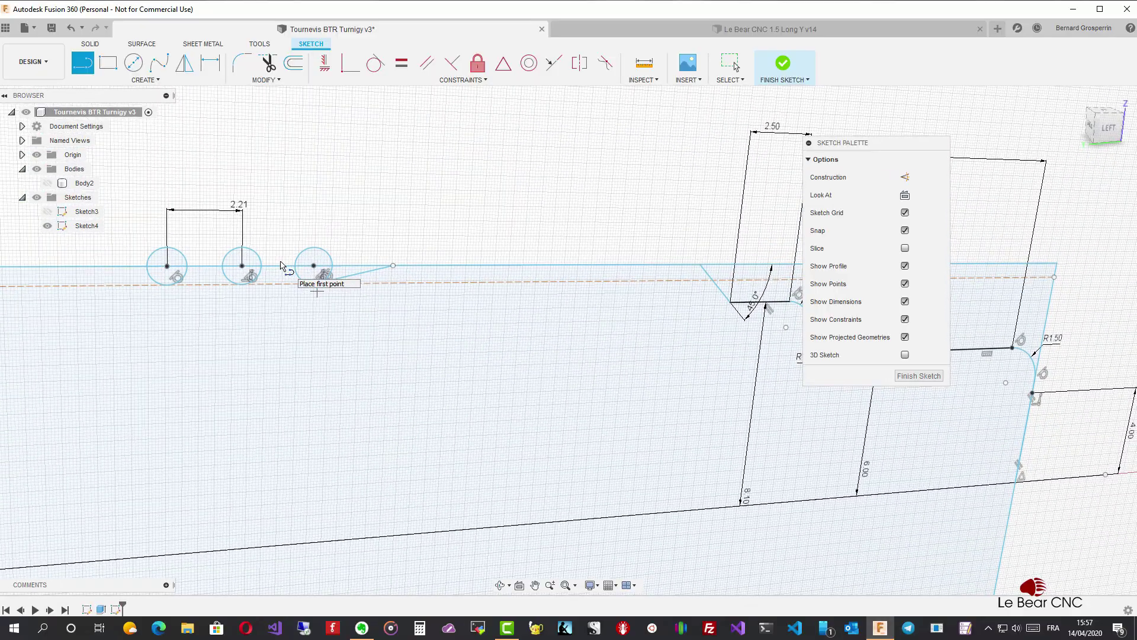
- Dimension the distance from that circle's centre to the slanted line's endpoint on the upper edge, keeping the drawn value
key("d")
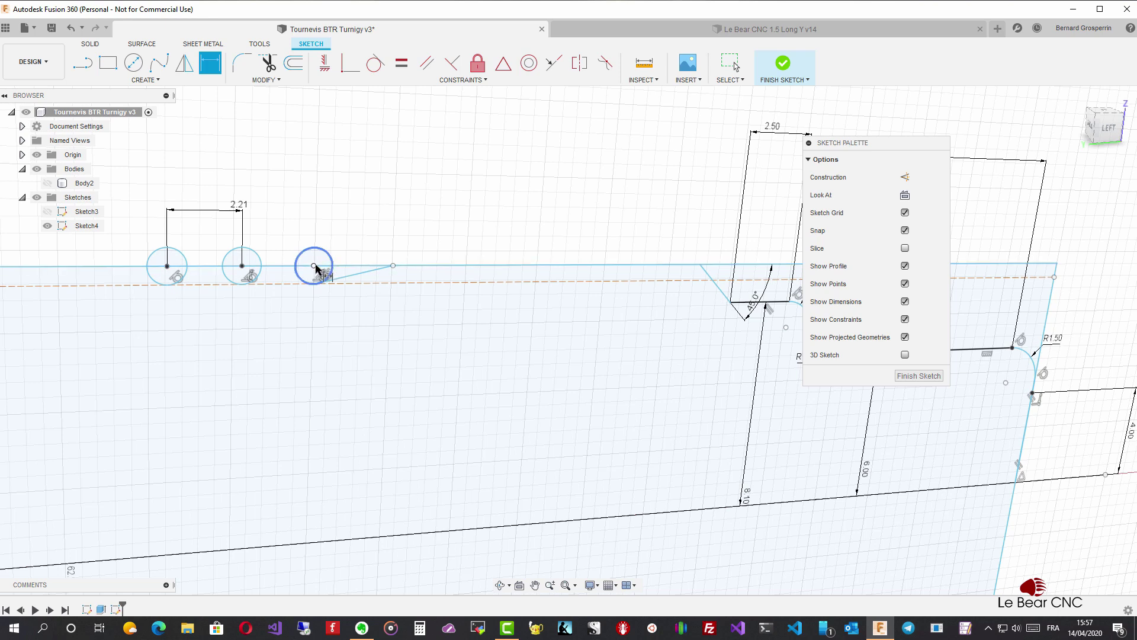
left_click(393, 266)
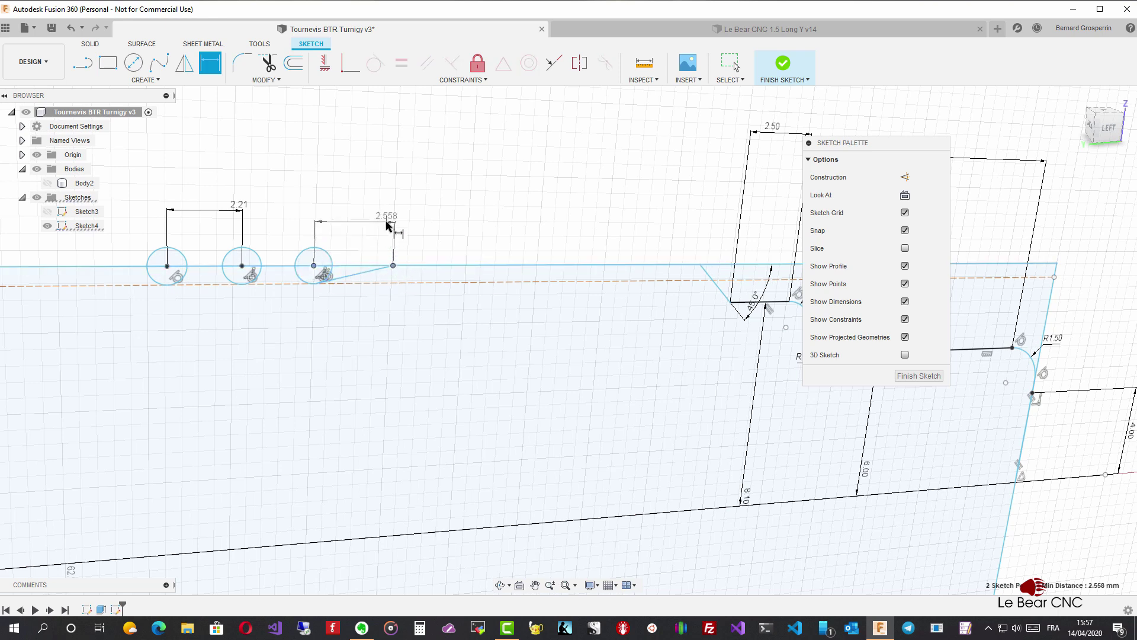
left_click(387, 223)
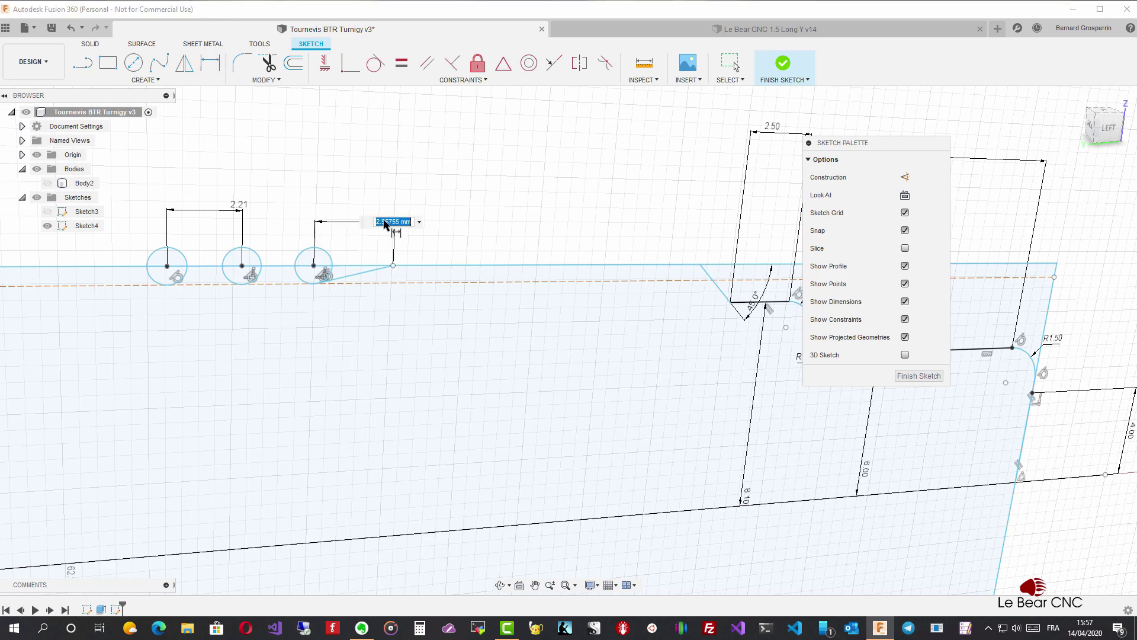
key("Return")
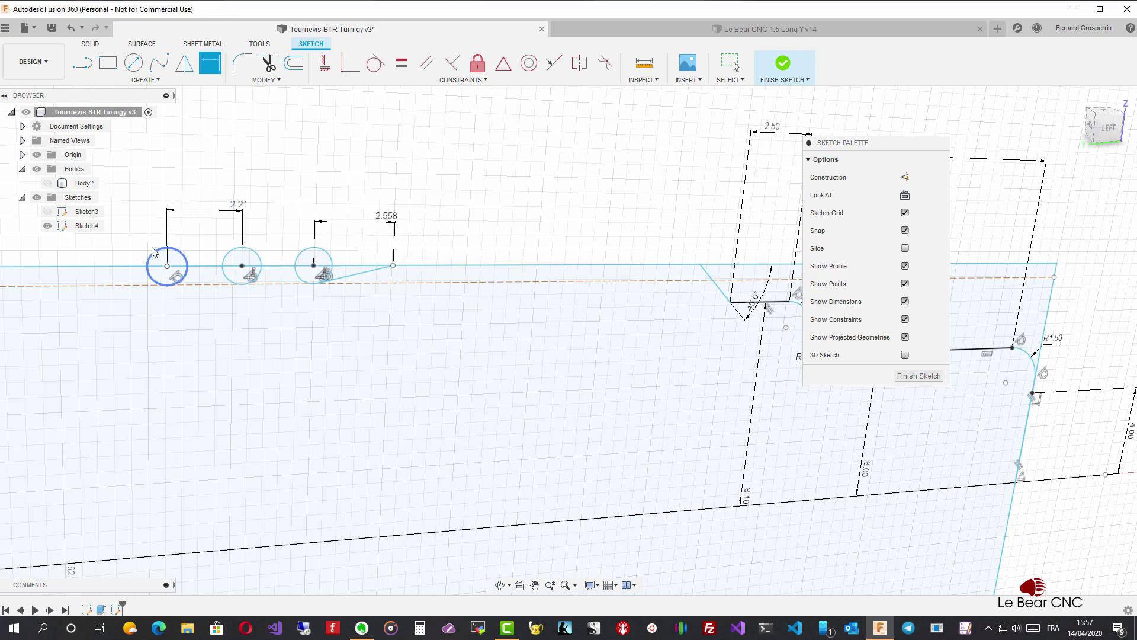
- Place a sketch point on the upper edge about 3 mm from the third circle's centre, on the side away from the other circles
left_click(145, 80)
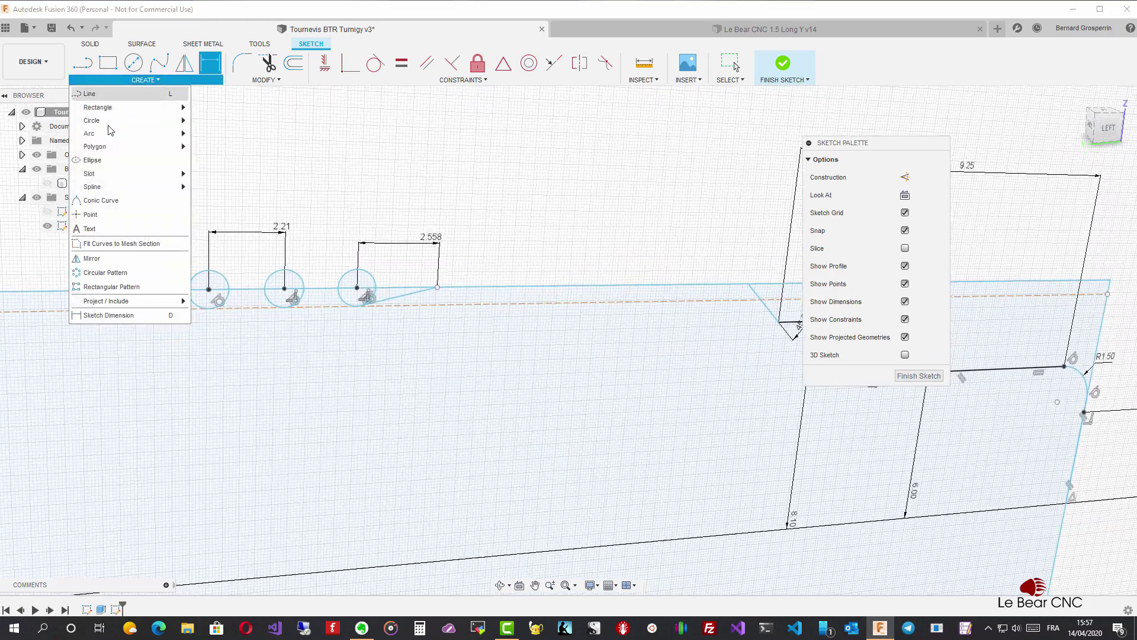
left_click(94, 214)
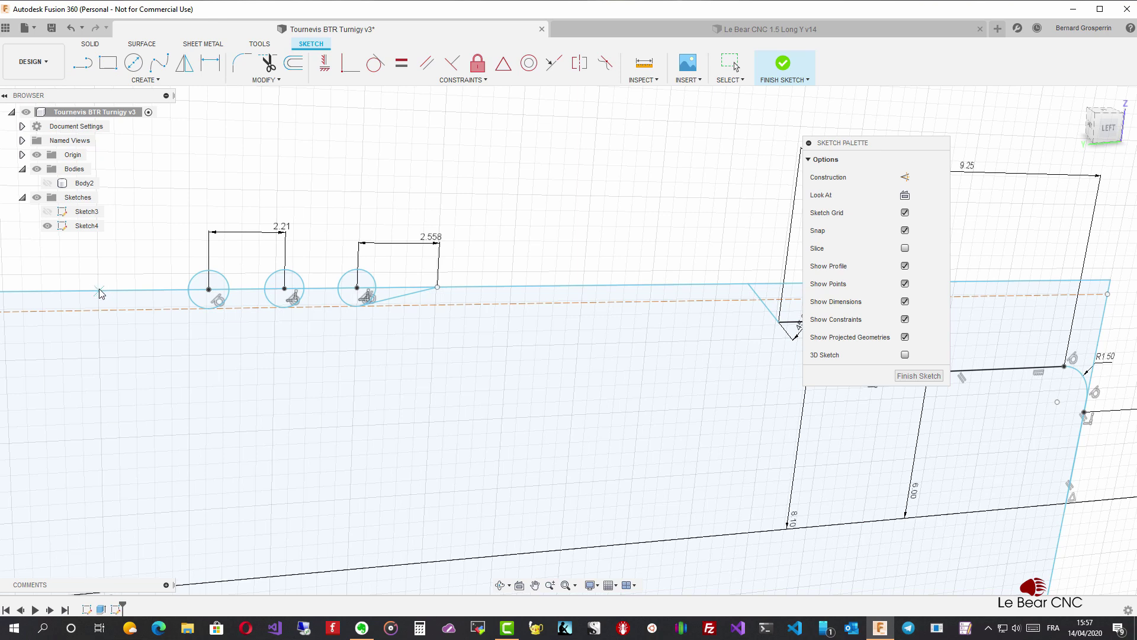
left_click(99, 290)
key("Escape")
- Dimension the distance from the new sketch point on the upper edge to the nearest circle's centre as 2.558 mm
key("d")
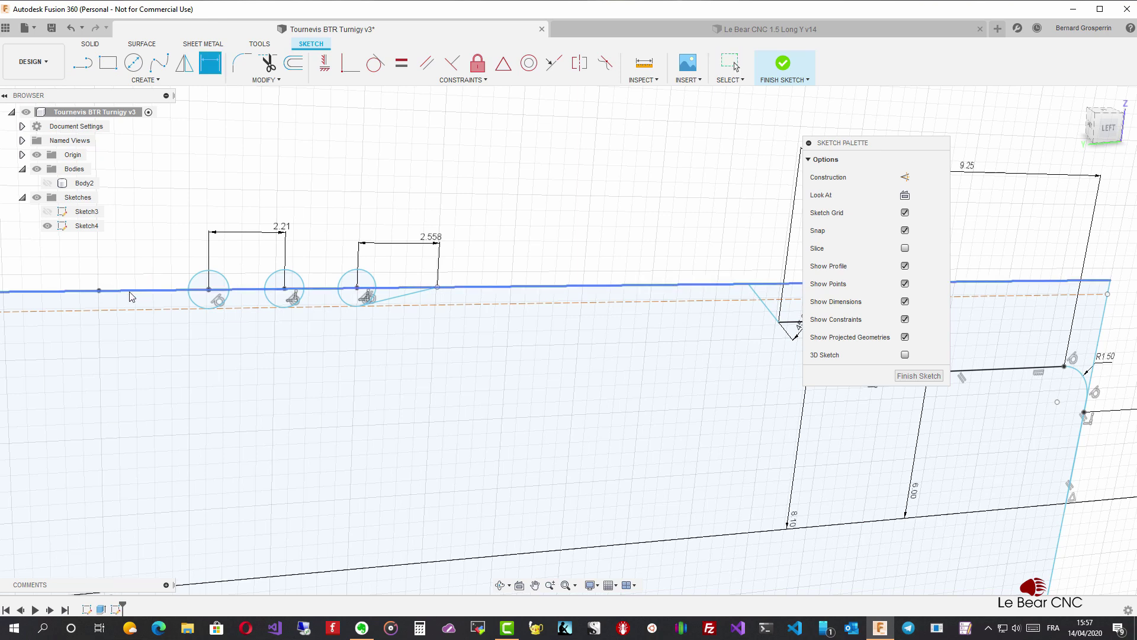
left_click(98, 290)
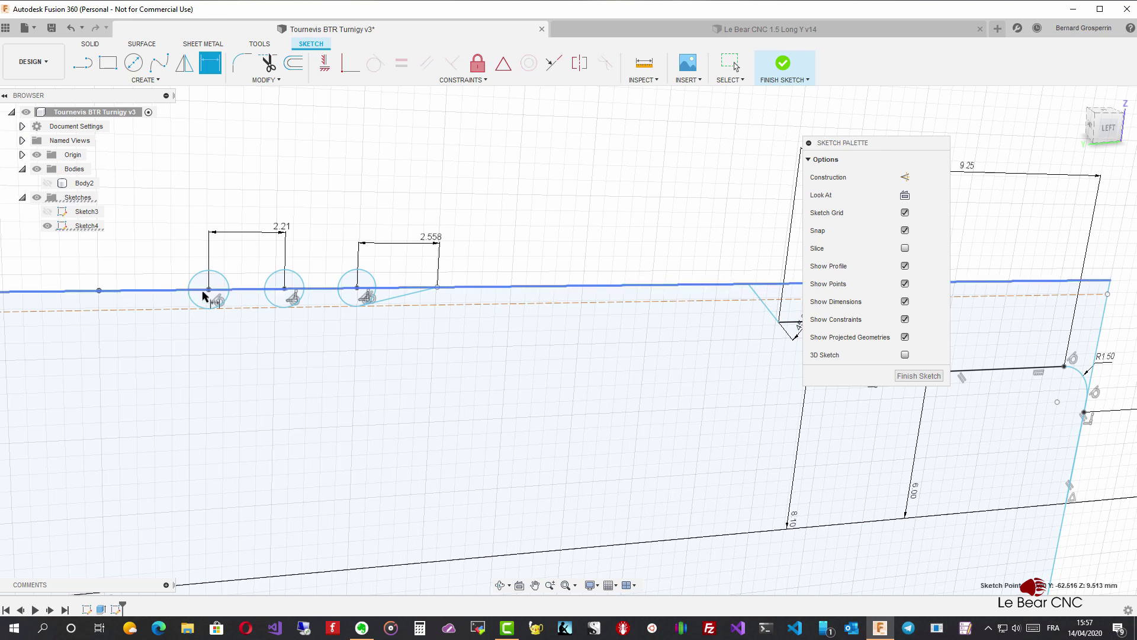
left_click(209, 290)
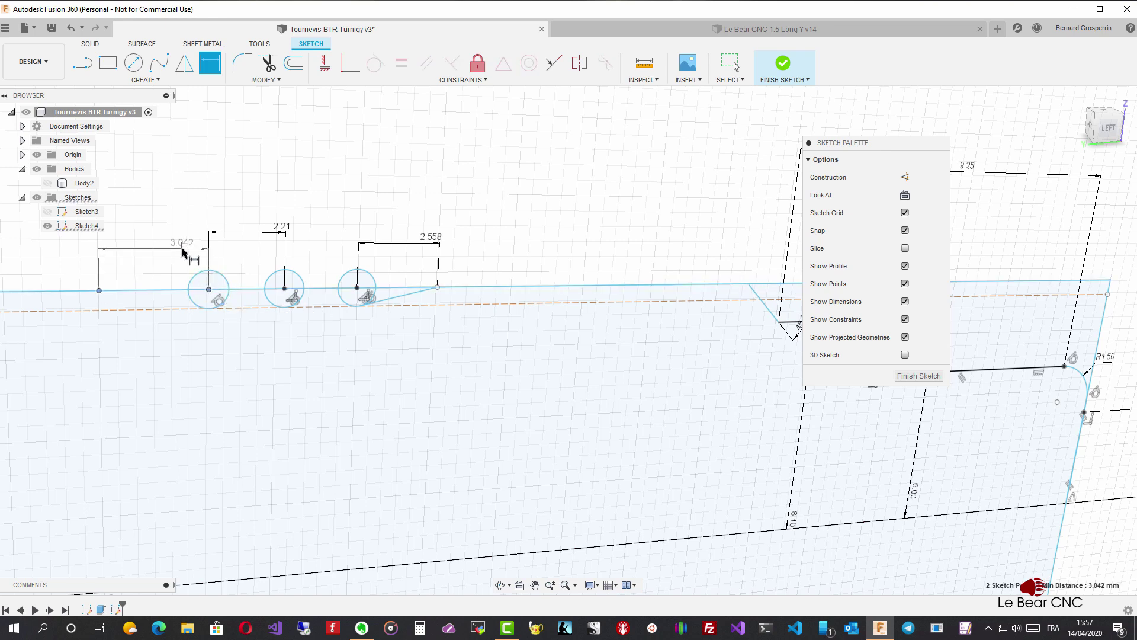
left_click(187, 251)
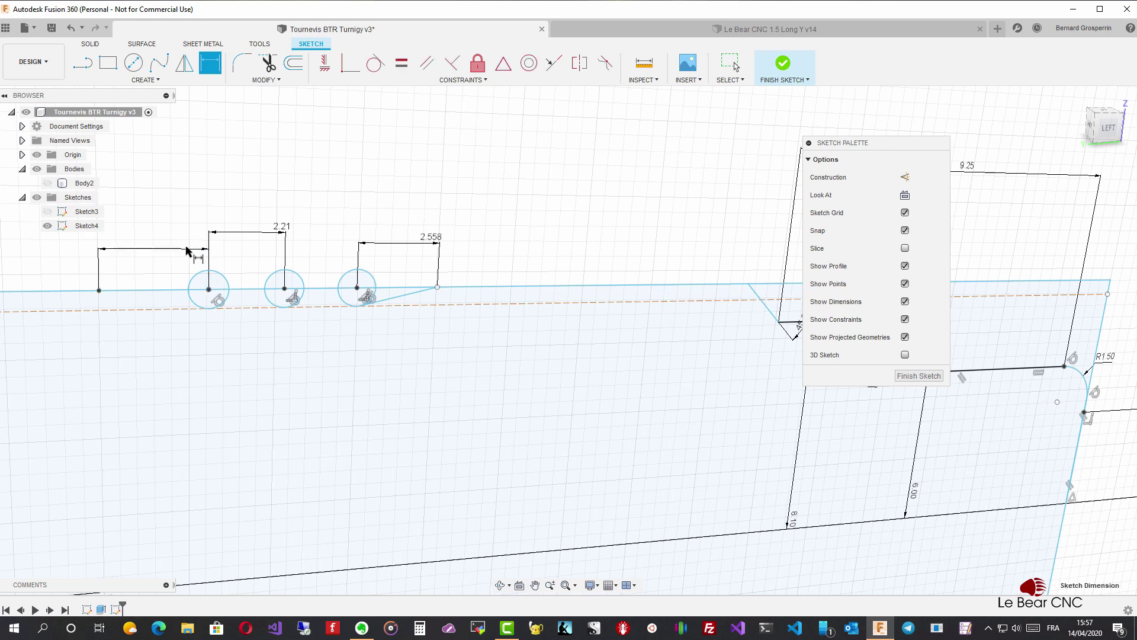
type("558")
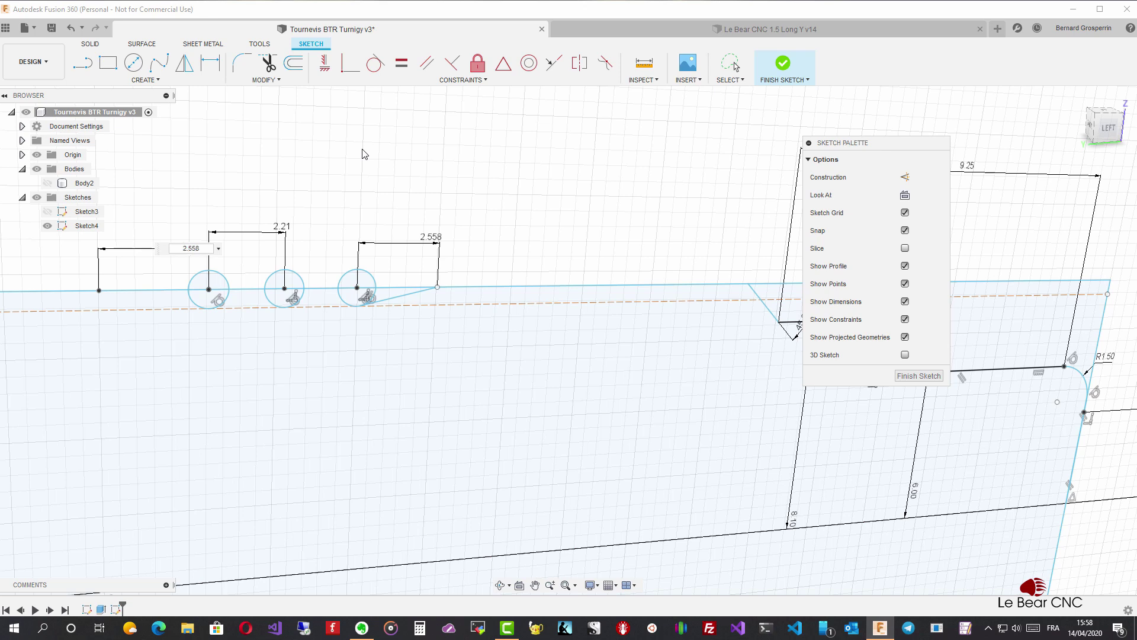
key("Return")
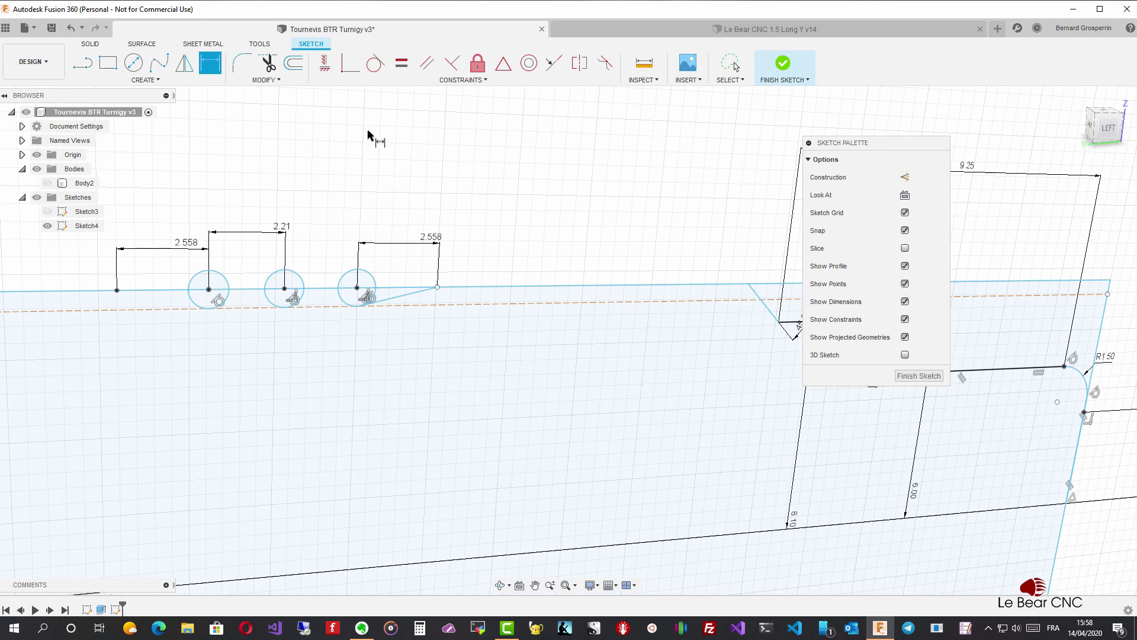
- Draw a slanted line from the dimensioned sketch point on the upper edge to the lower side of the nearest circle
key("l")
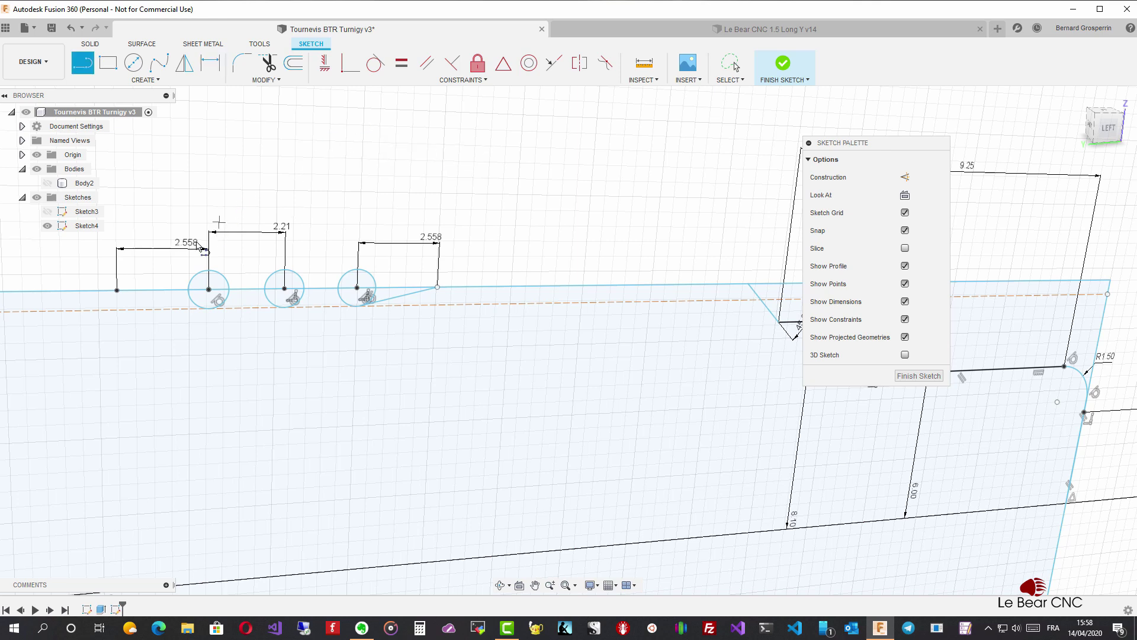
left_click(118, 291)
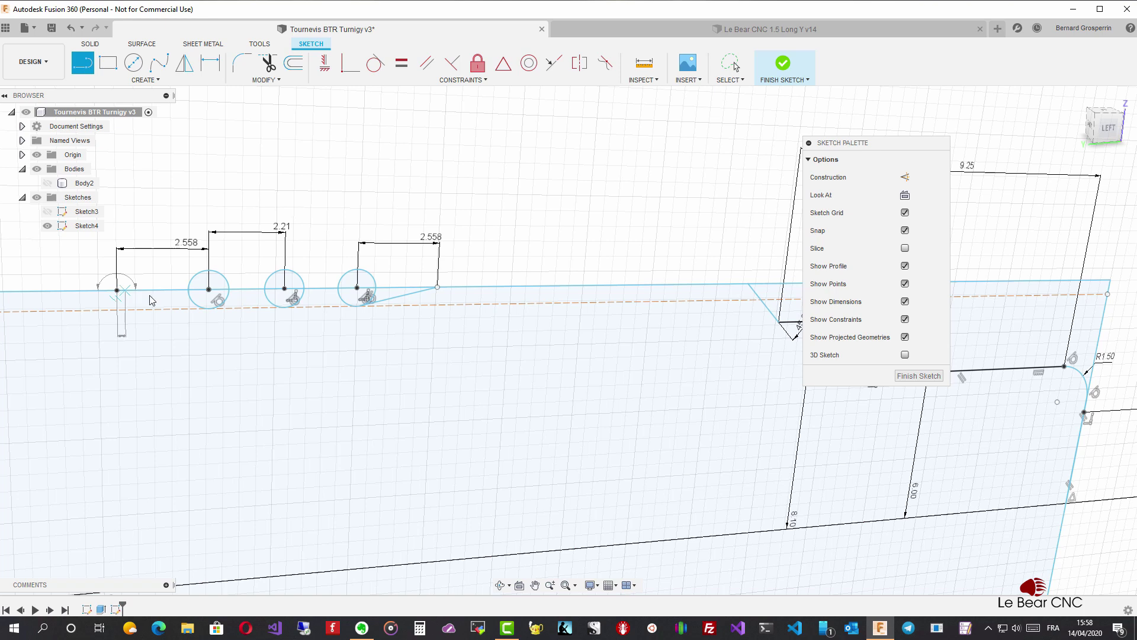
left_click(203, 308)
key("Escape")
- Trim the upper halves of the three circles and the upper edge across them, leaving the open outline of the grip grooves
scroll(508, 115, "down", 2)
key("t")
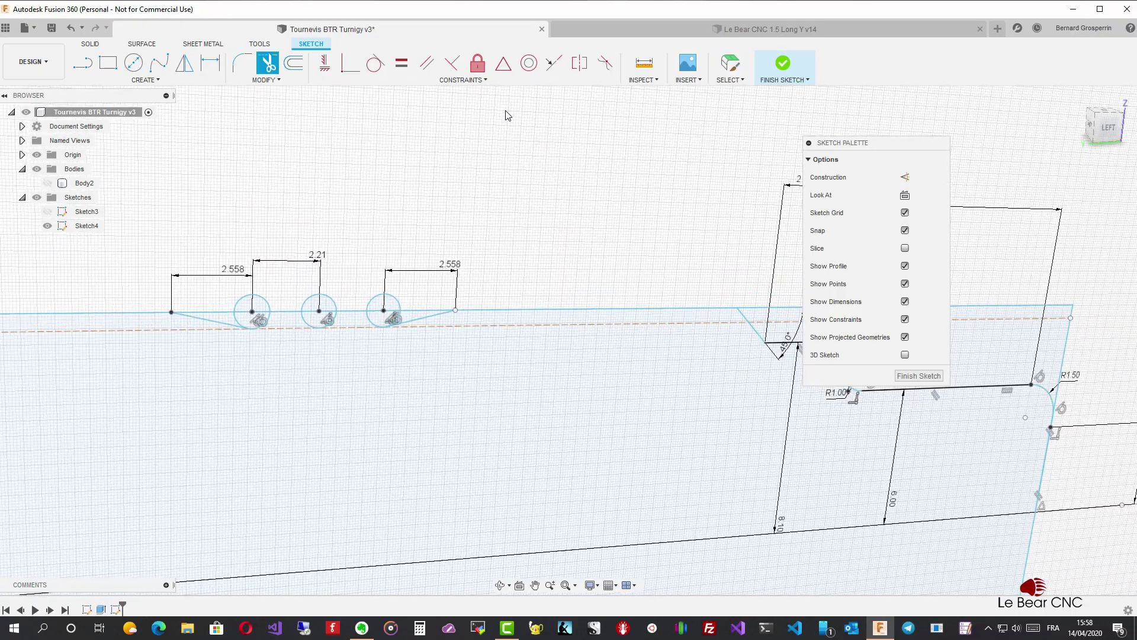
mouse_move(439, 137)
middle_mouse_down("shift")
mouse_move(345, 205)
mouse_move(203, 259)
middle_mouse_up("shift")
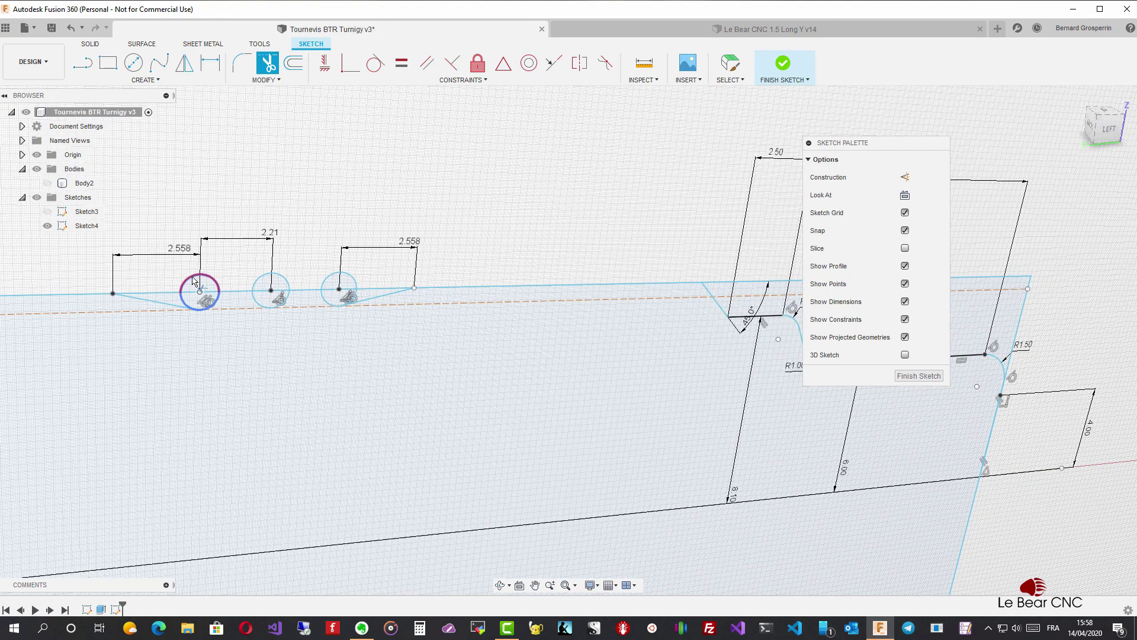
left_click(193, 278)
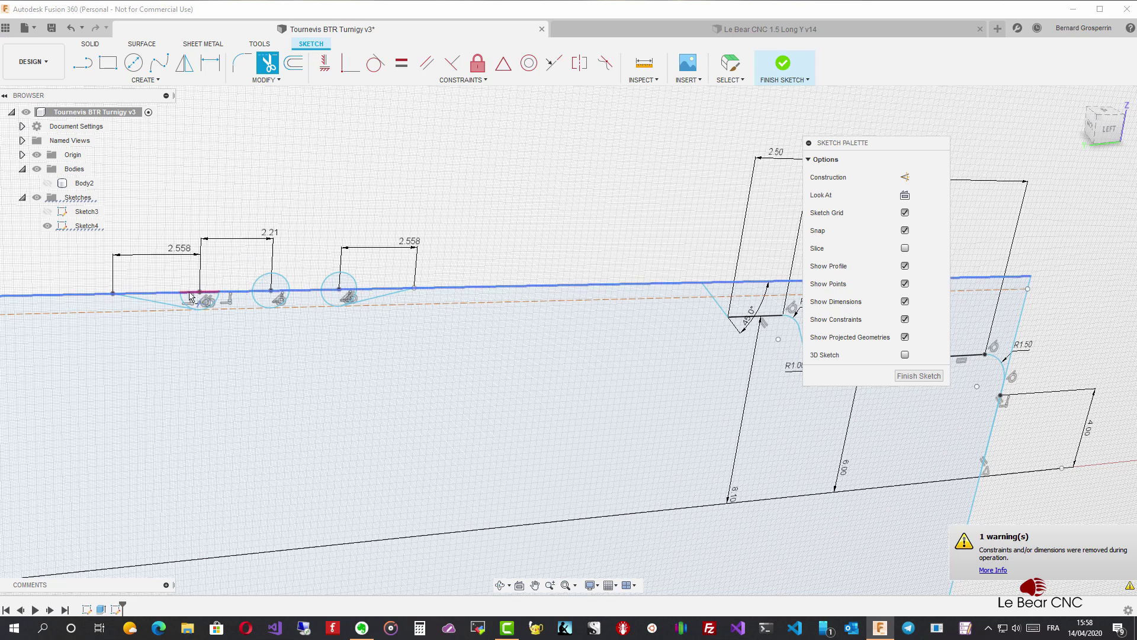
key("alt+F4")
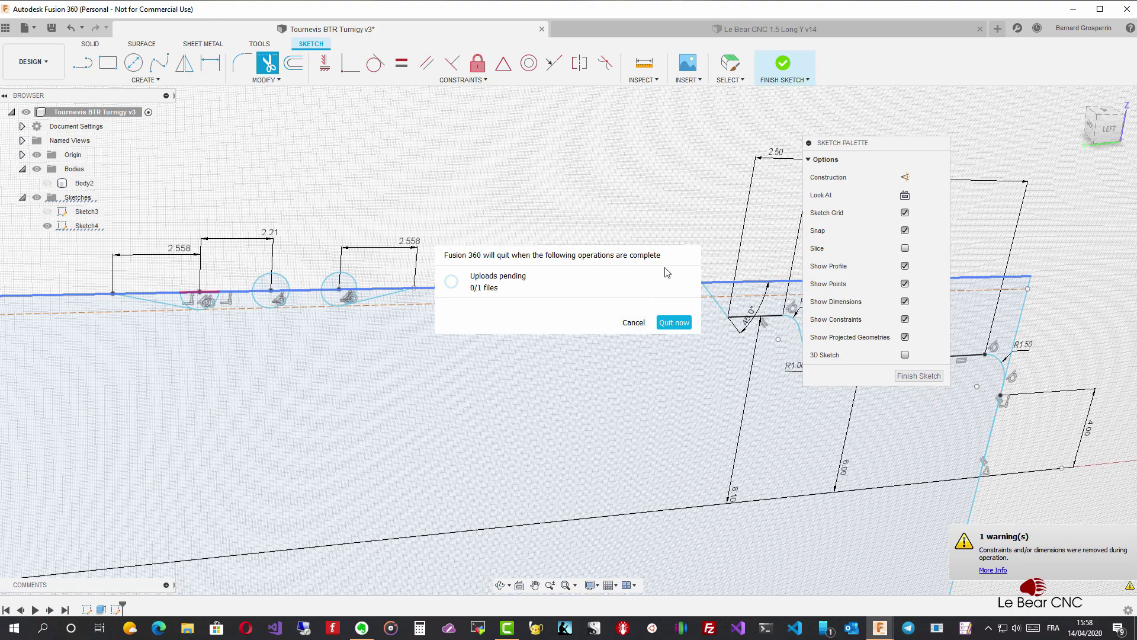
left_click(632, 324)
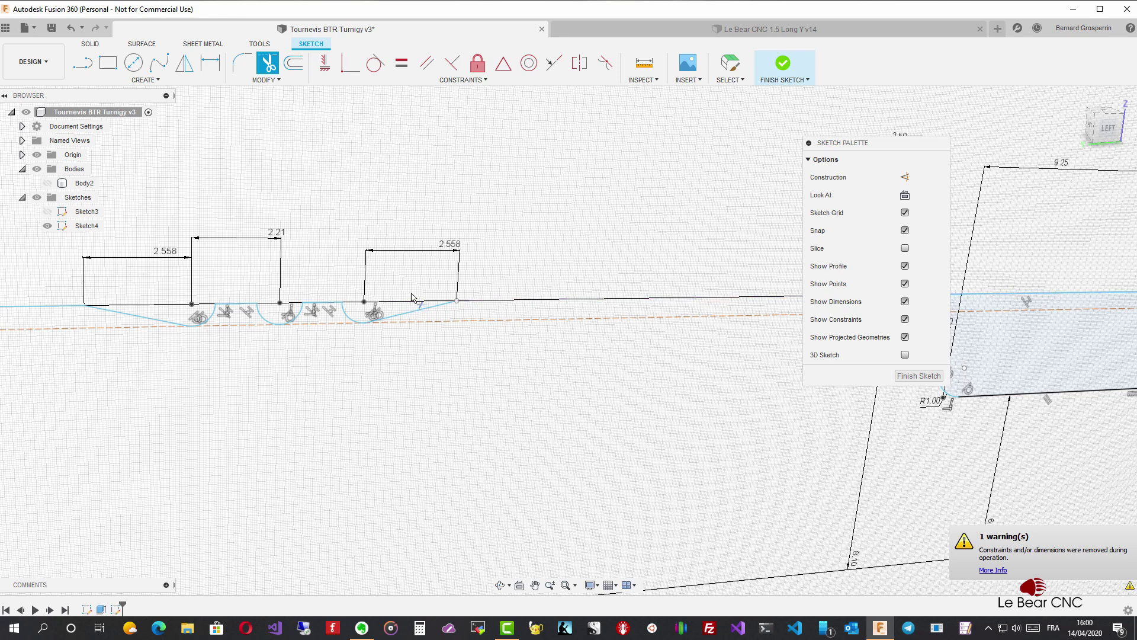
- Draw a line about 11.17 mm long from the outer end of the grooves to the start of the 45° slope, closing the profile
scroll(411, 285, "down", 3)
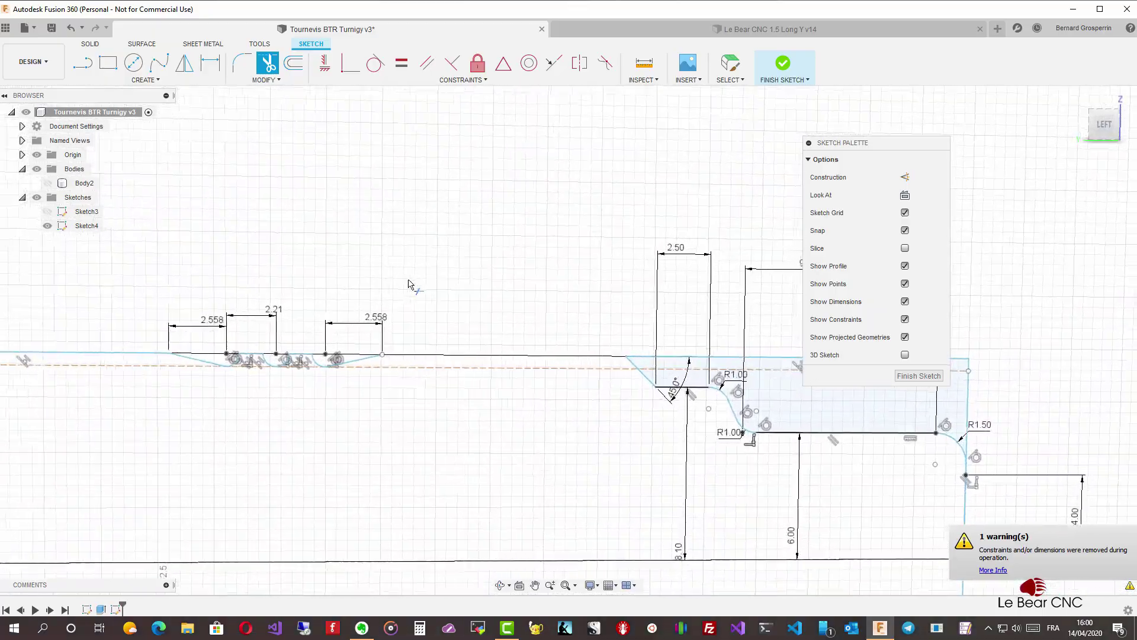
key("l")
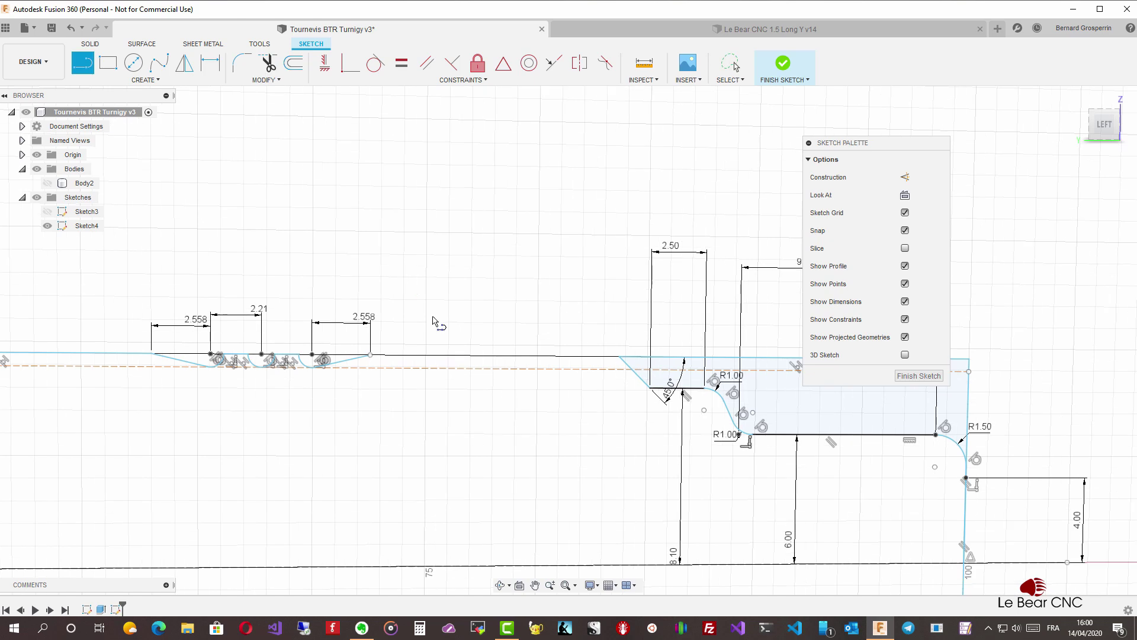
left_click(371, 356)
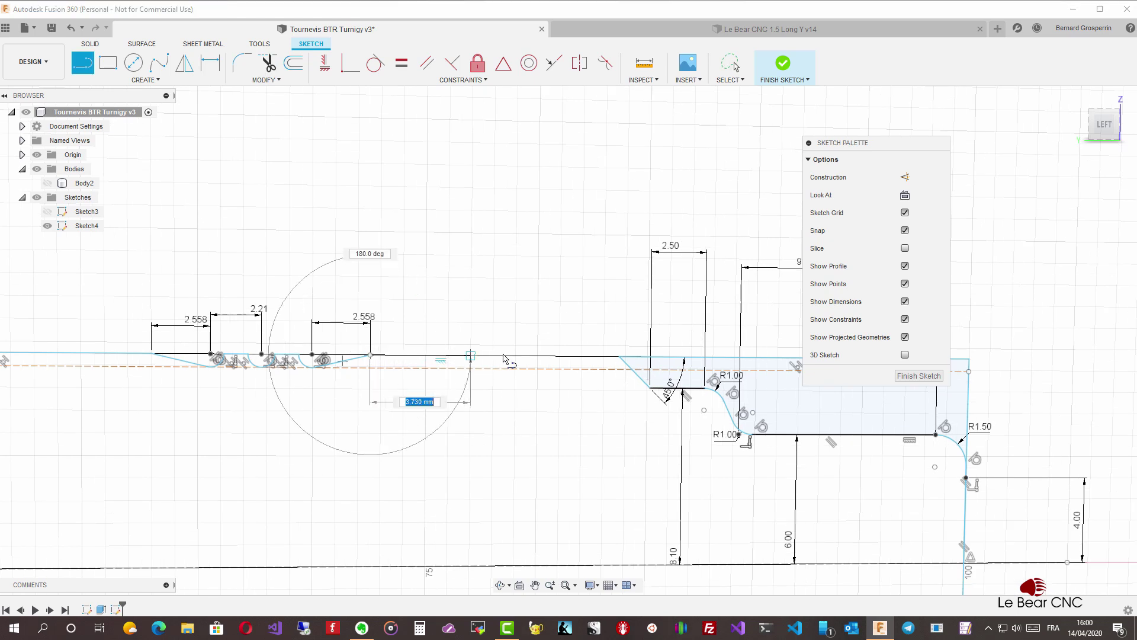
left_click(619, 356)
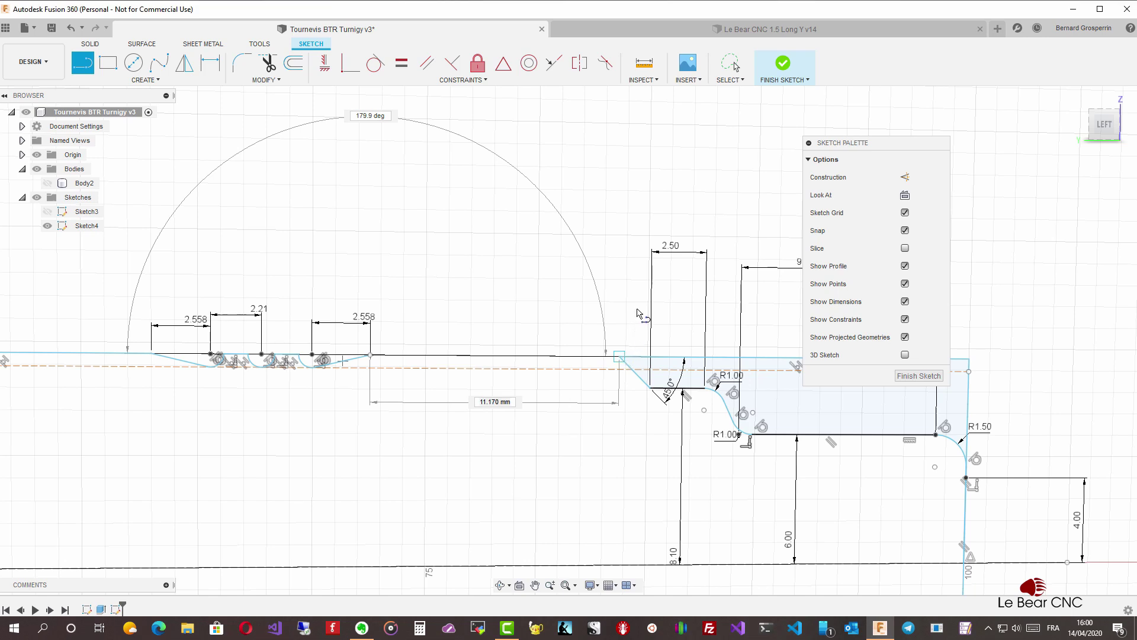
key("Escape")
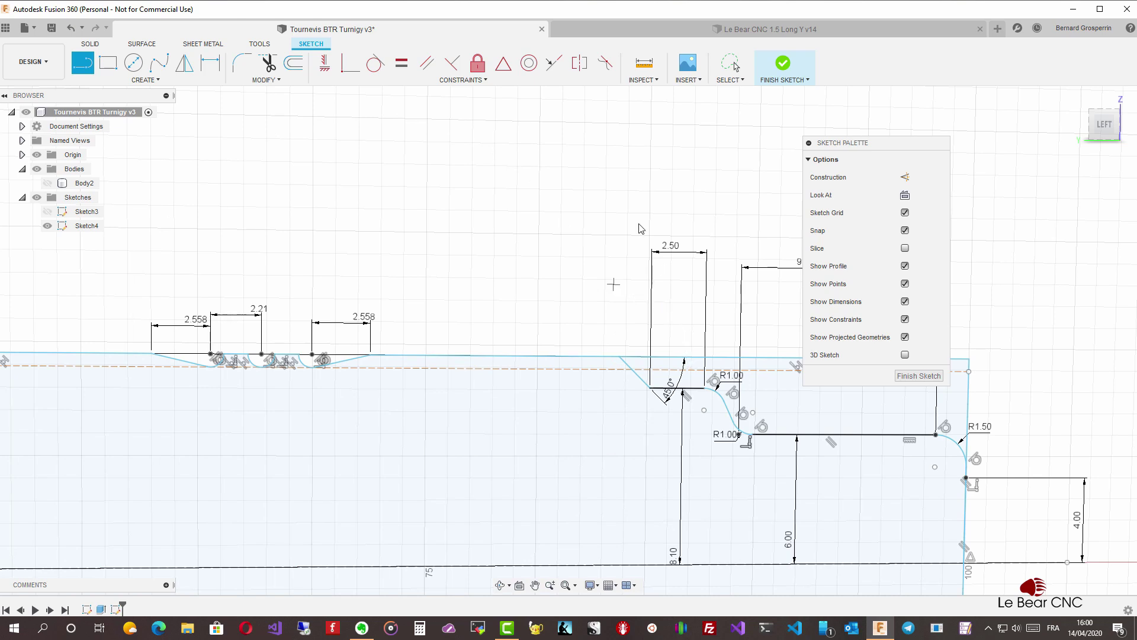
- Trim the upper edge beyond the 45° slope and the end edge above the R1.50 fillet, and delete the leftover end segment
key("t")
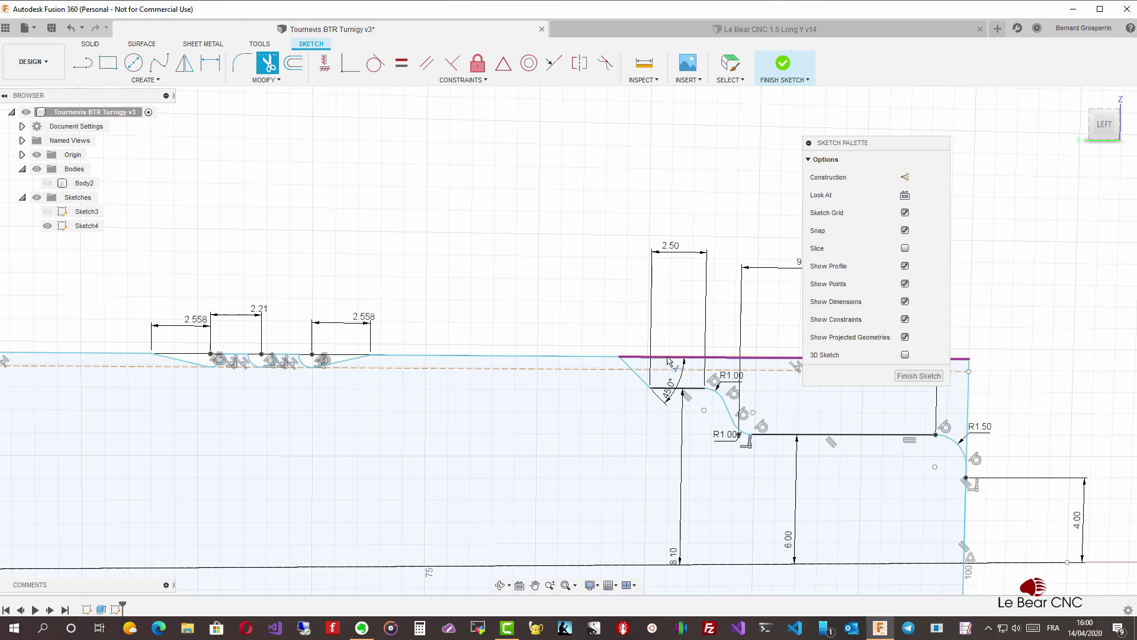
left_click(667, 358)
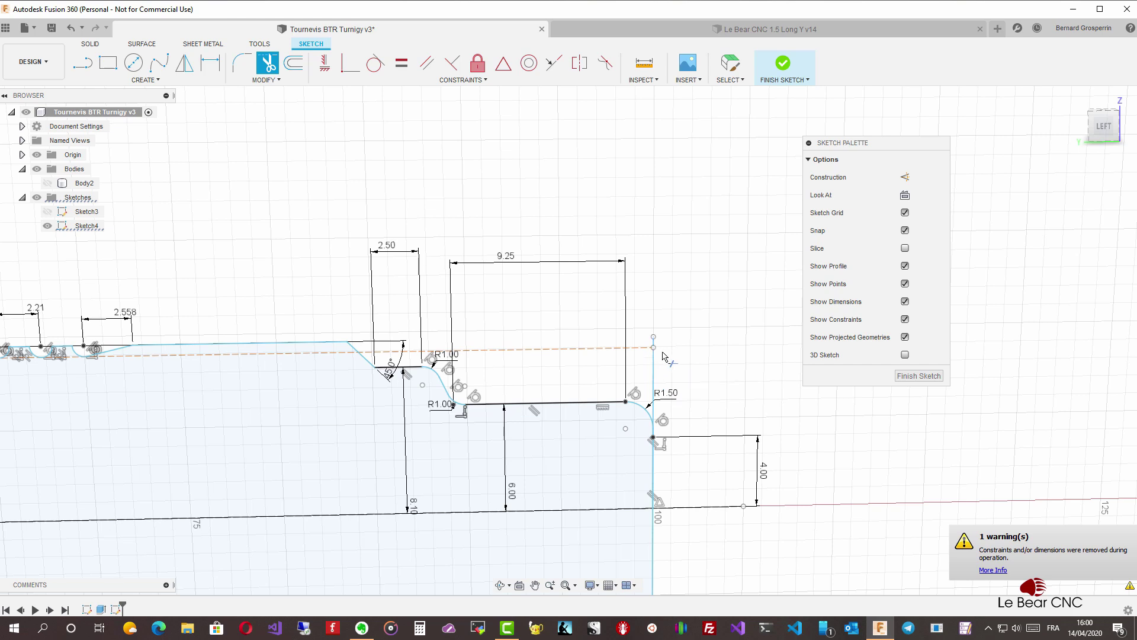
left_click(655, 412)
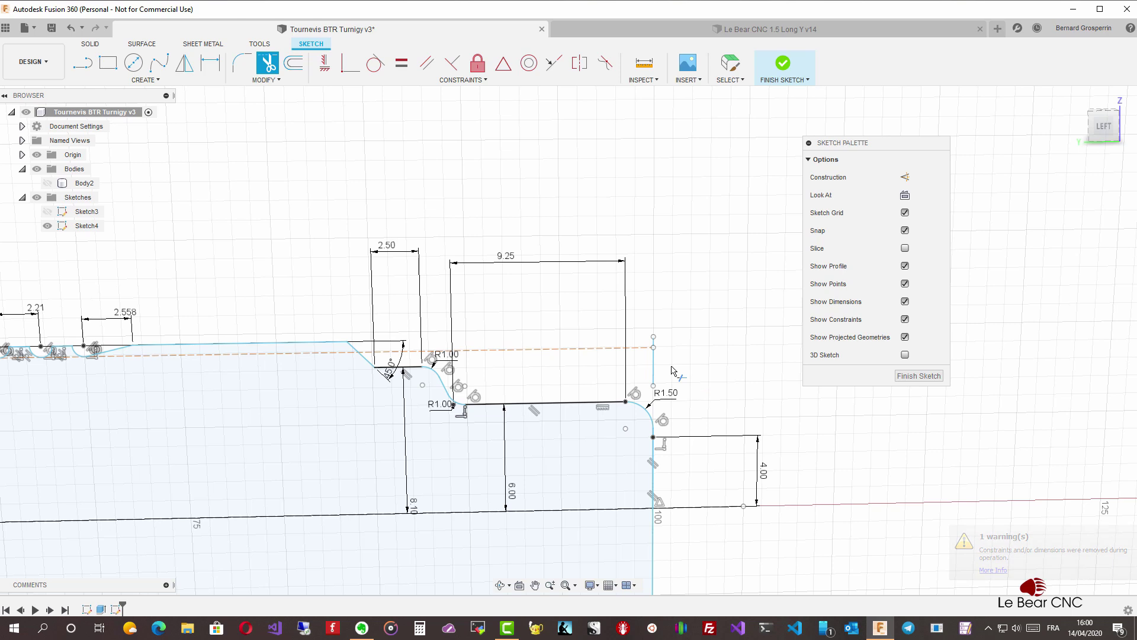
key("Escape")
mouse_move(645, 319)
left_mouse_down()
mouse_move(681, 402)
mouse_move(664, 409)
mouse_move(640, 390)
left_mouse_up()
key("Delete")
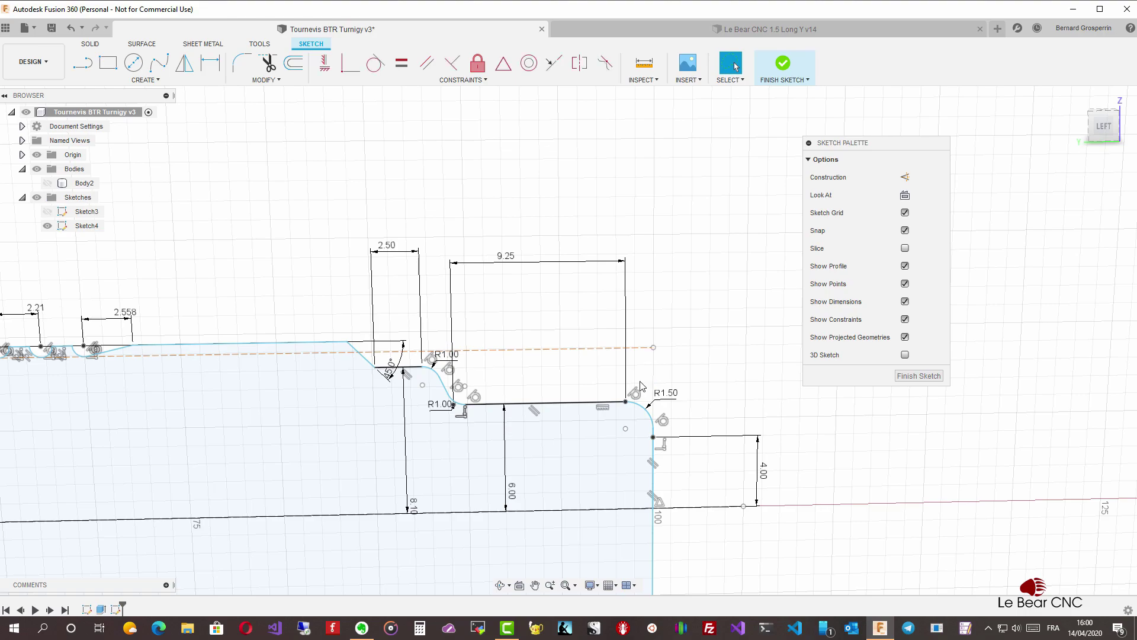
- Convert the handle's long central axis from construction to a regular line, splitting the profile along it, and finish the sketch
scroll(642, 386, "down", 5)
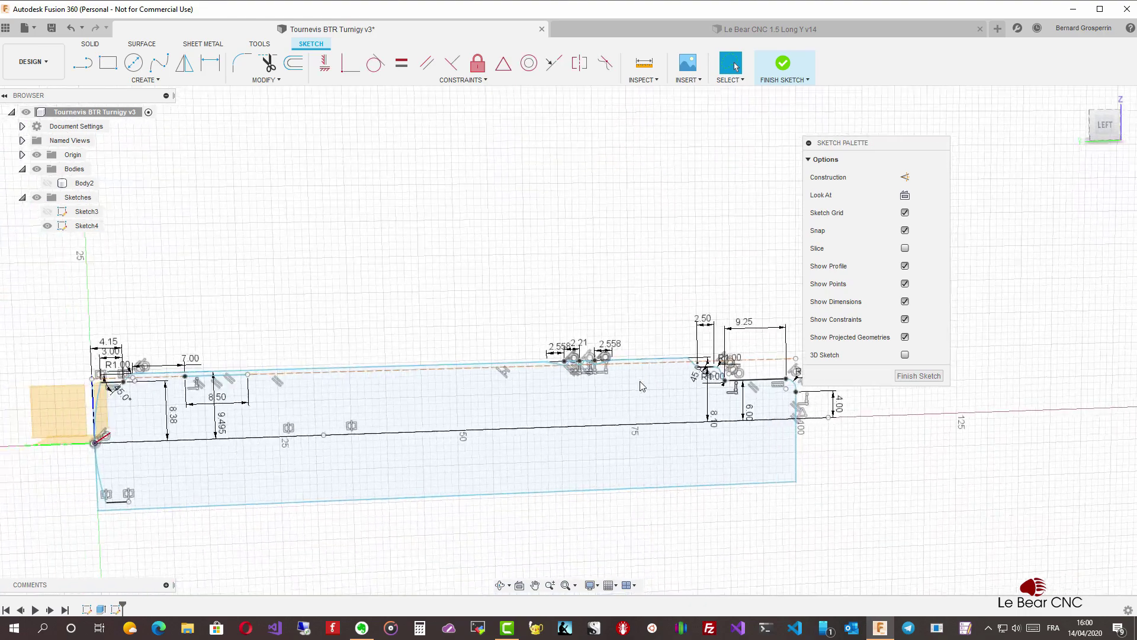
left_click(642, 386)
scroll(641, 386, "up", 2)
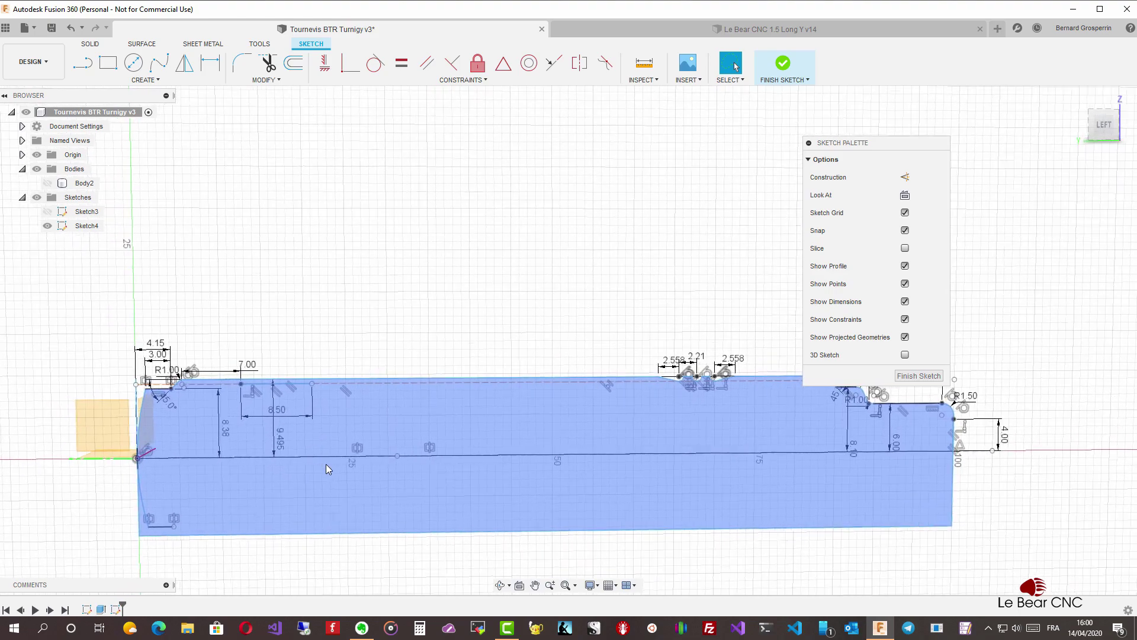
scroll(325, 460, "up", 1)
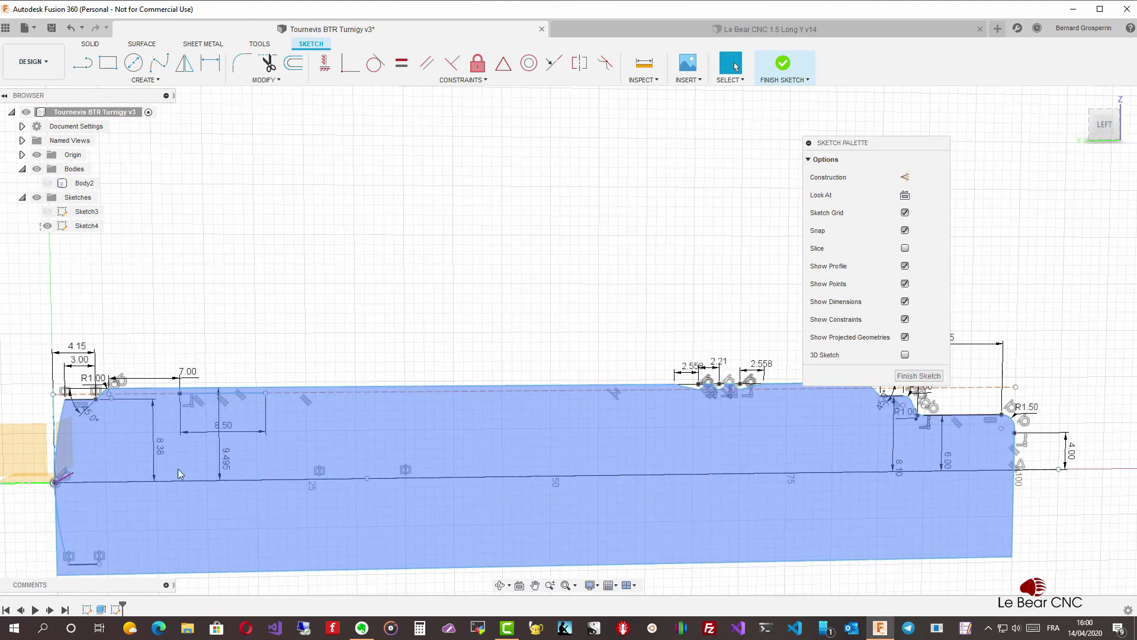
left_click(116, 480)
key("x")
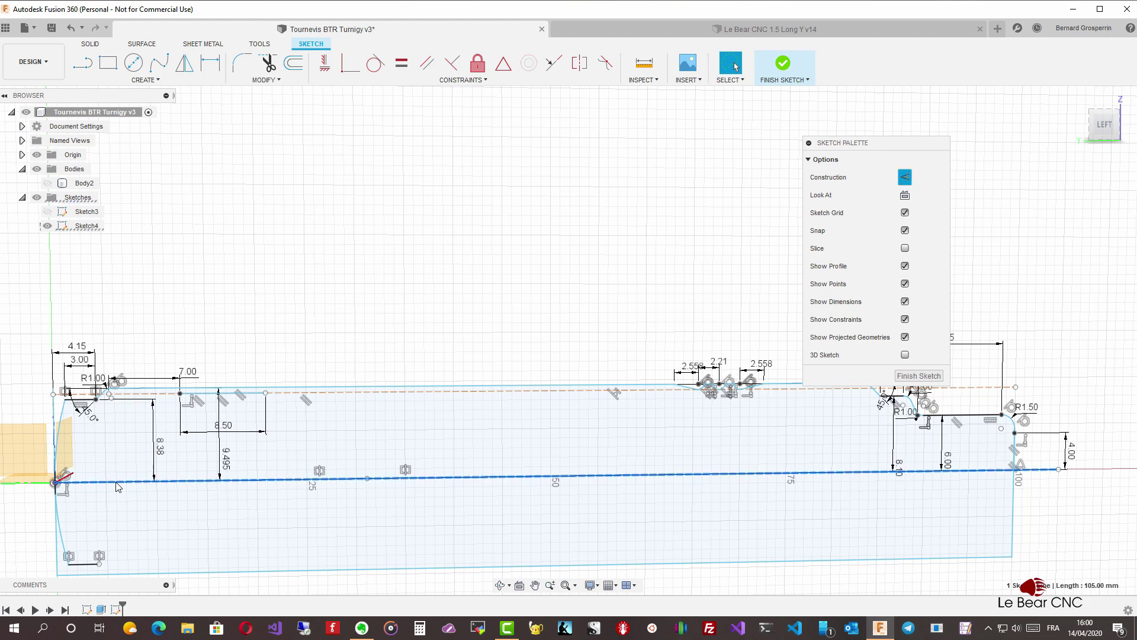
key("x")
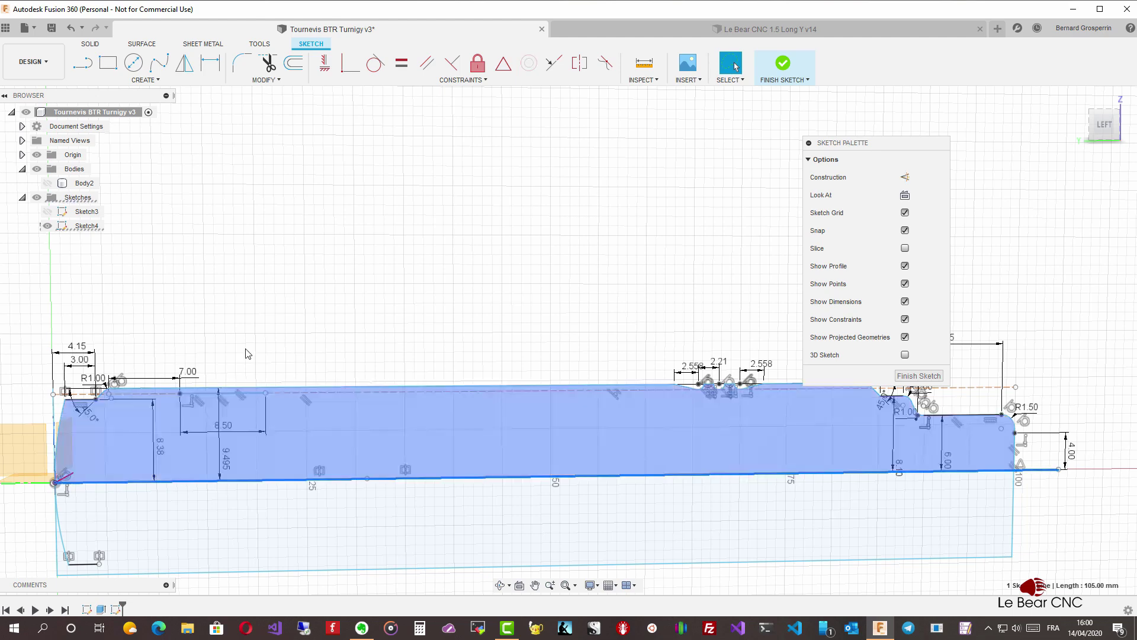
left_click(279, 429)
scroll(279, 429, "down", 4)
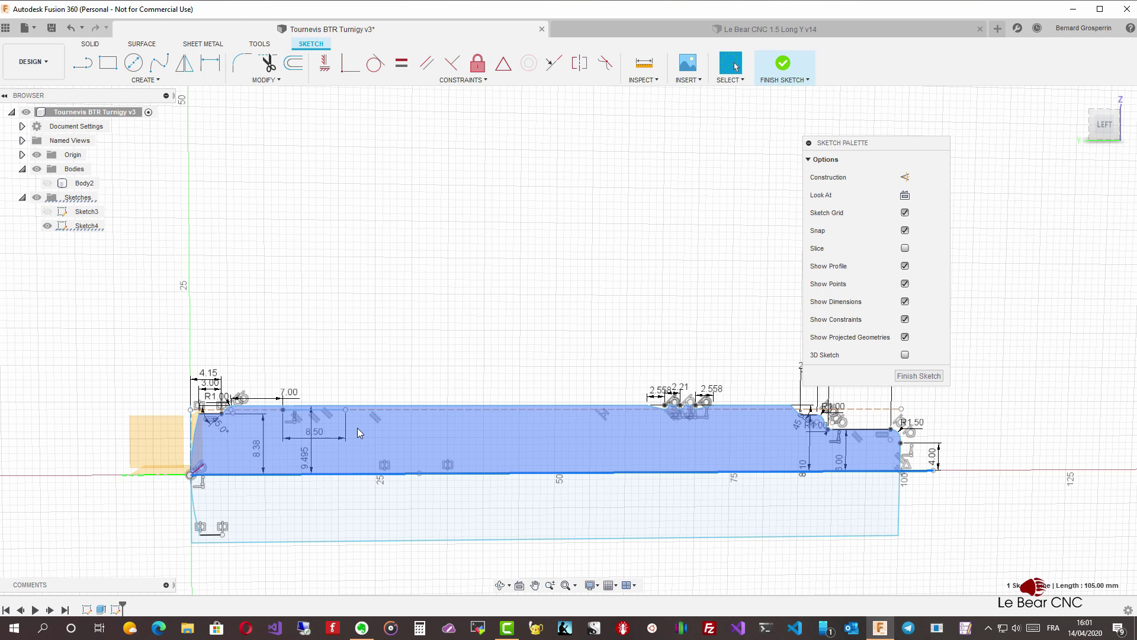
left_click(917, 377)
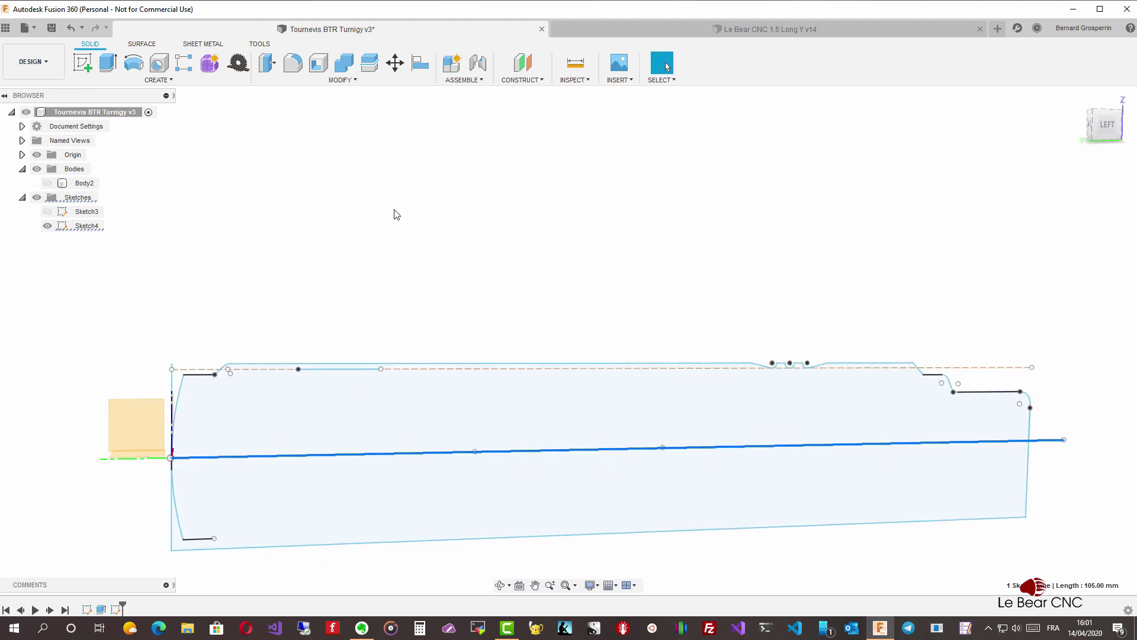
- Show Body2 briefly to compare the handle body with the sketched profile, and hide it again
left_click(51, 186)
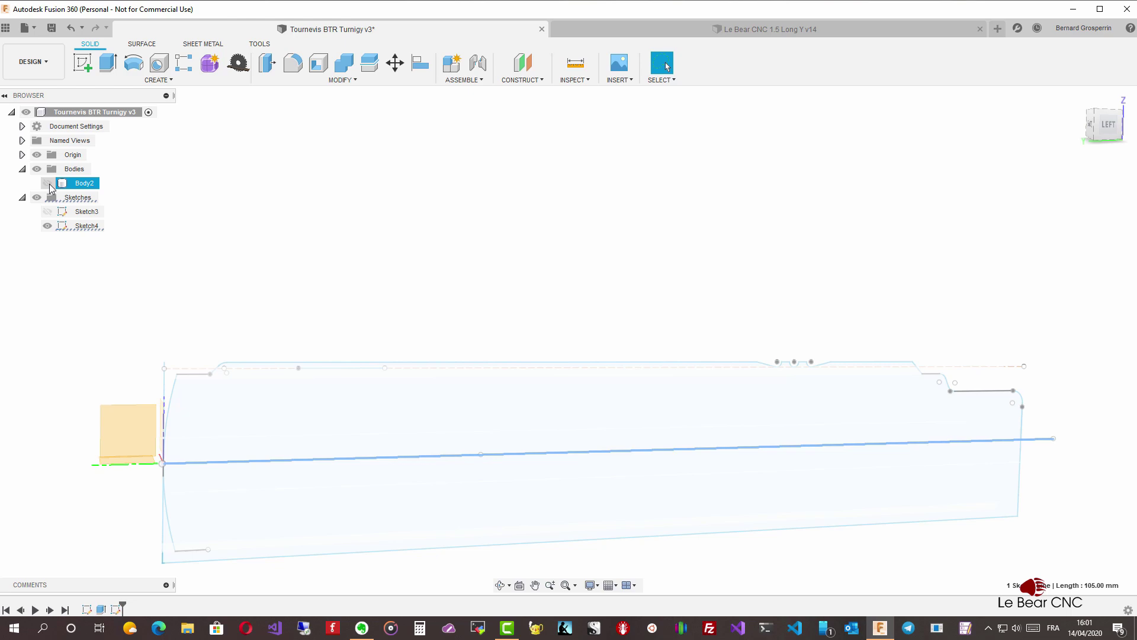
left_click(48, 184)
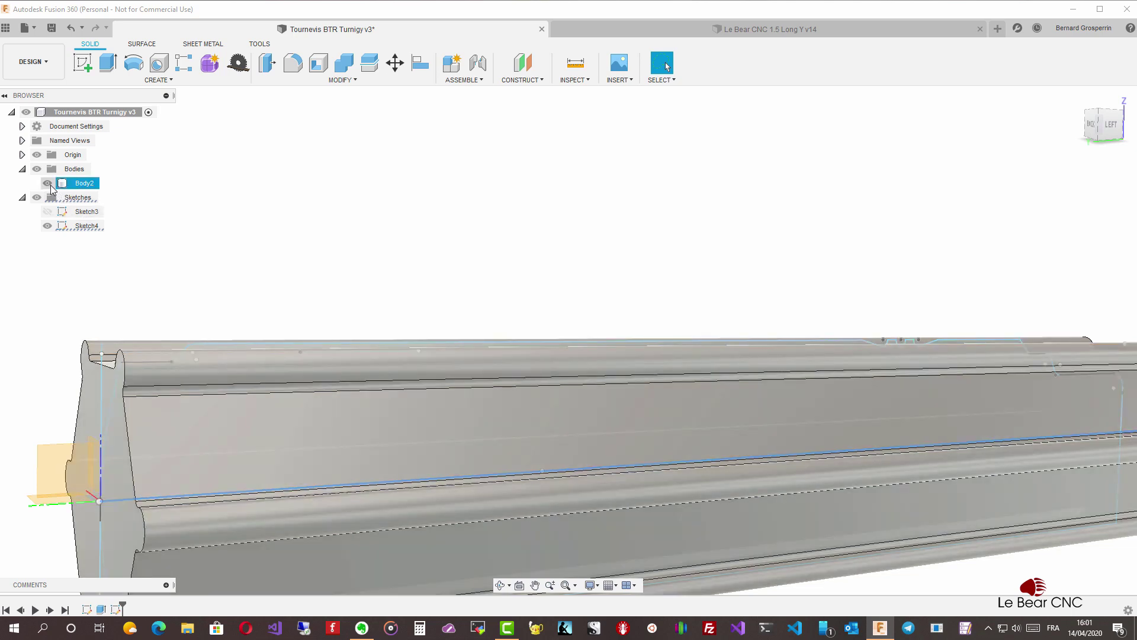
left_click(49, 184)
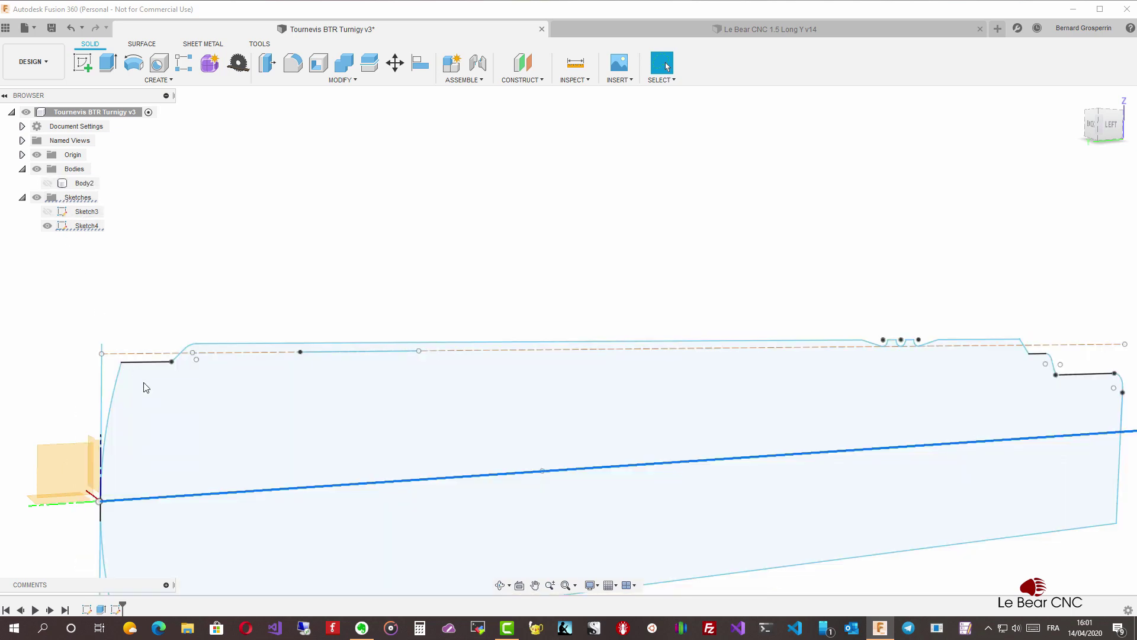
- Revolve the upper profile 360° about the handle's long axis as an intersection with Body2, and hide the sketches
left_click(149, 400)
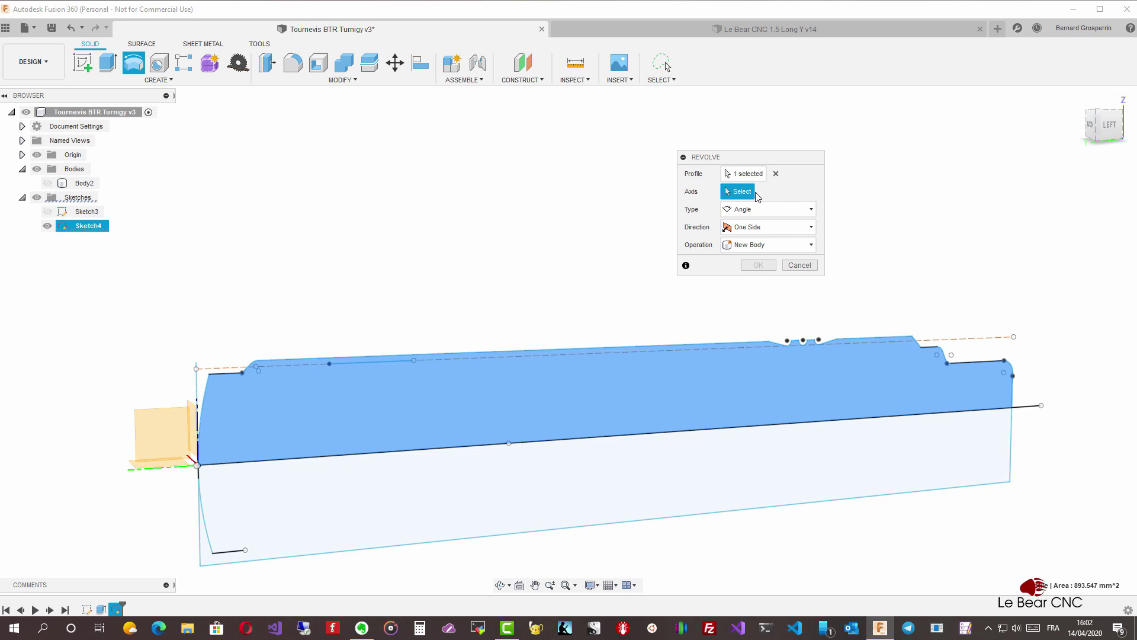
left_click(1037, 410)
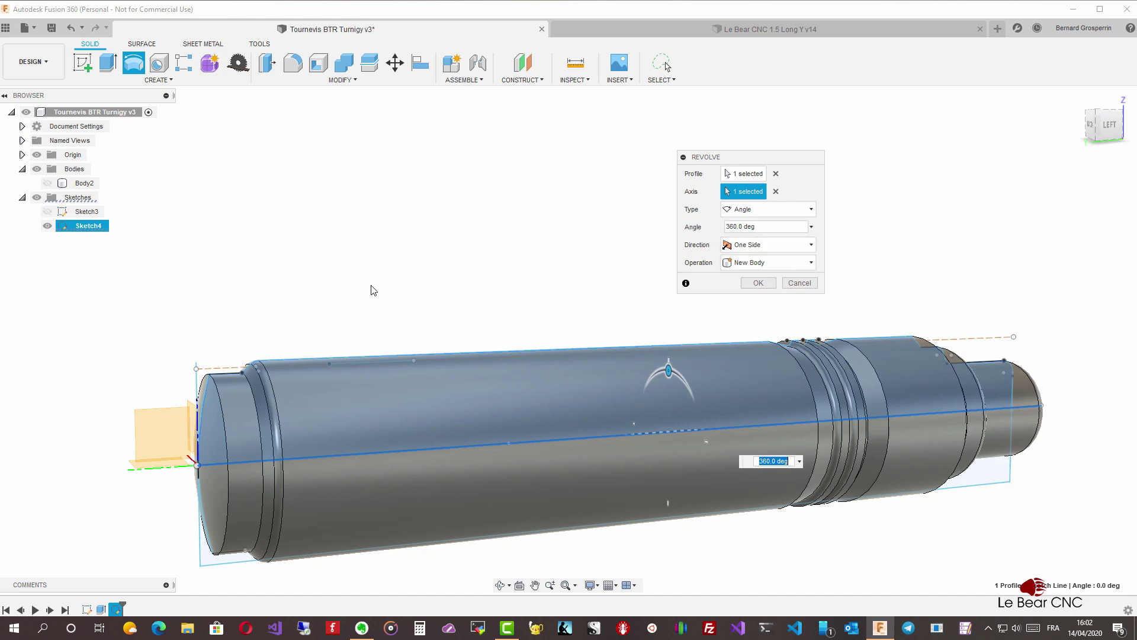
left_click(48, 183)
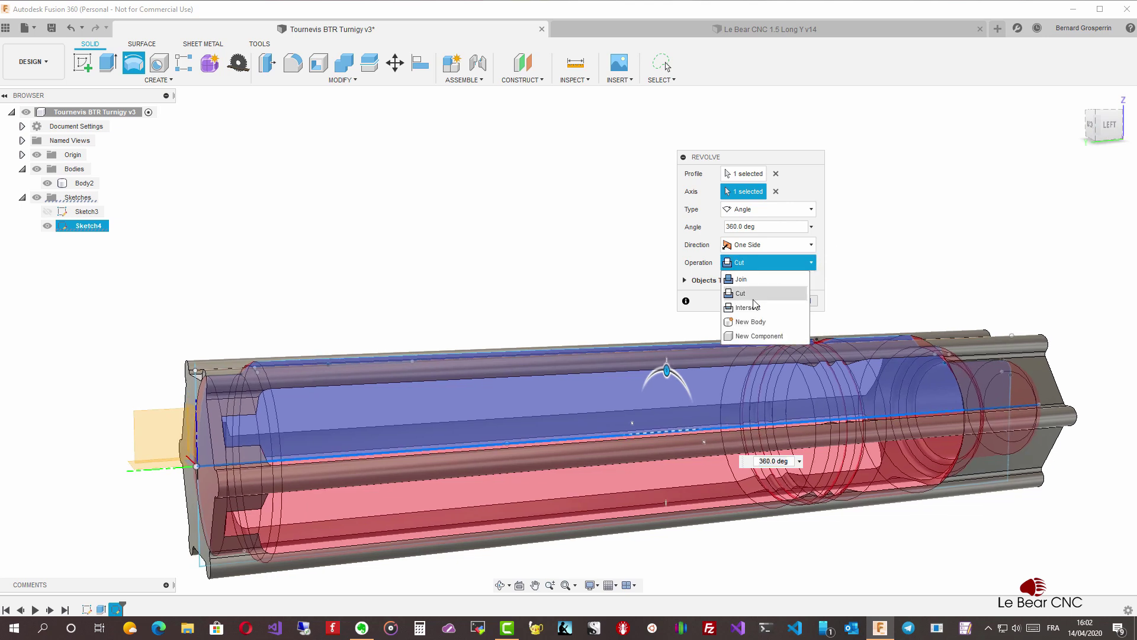
left_click(744, 308)
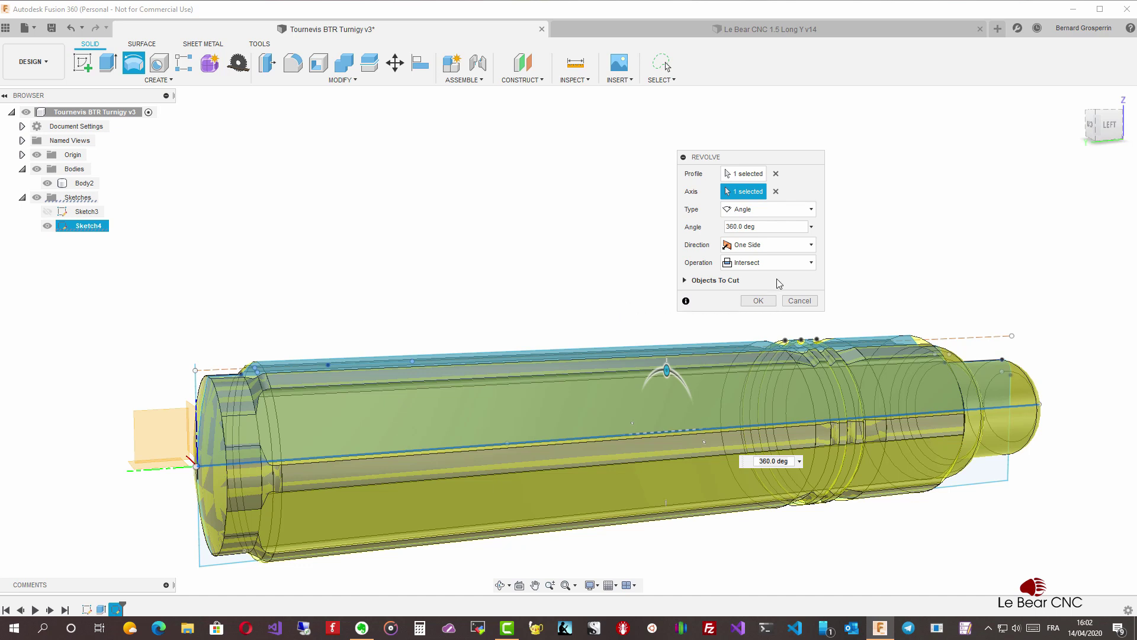
left_click(758, 301)
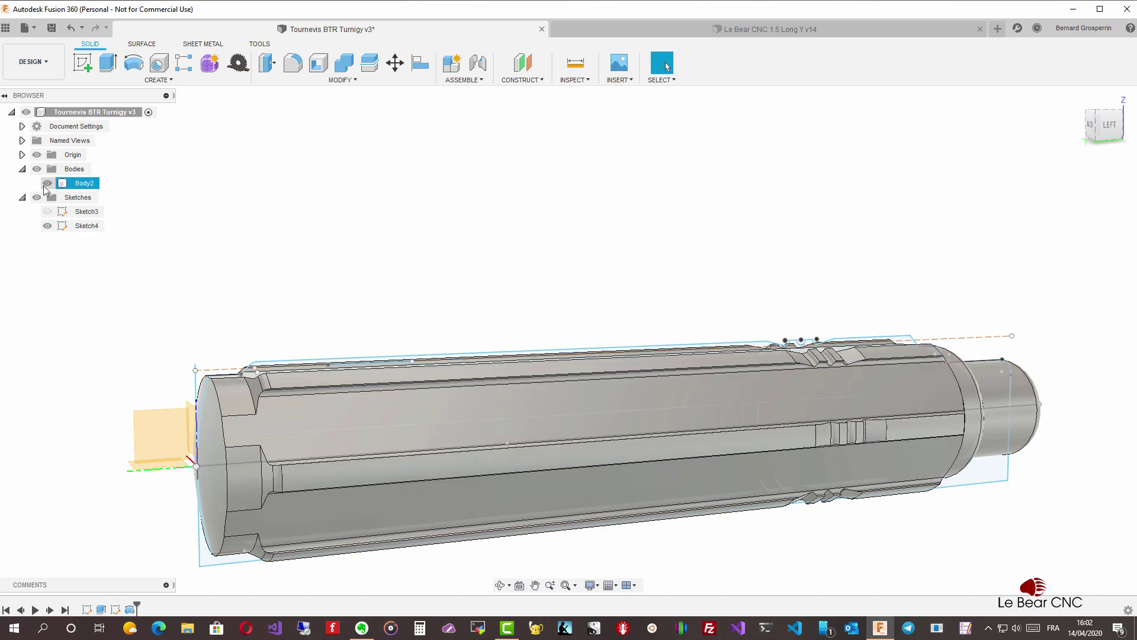
left_click(36, 197)
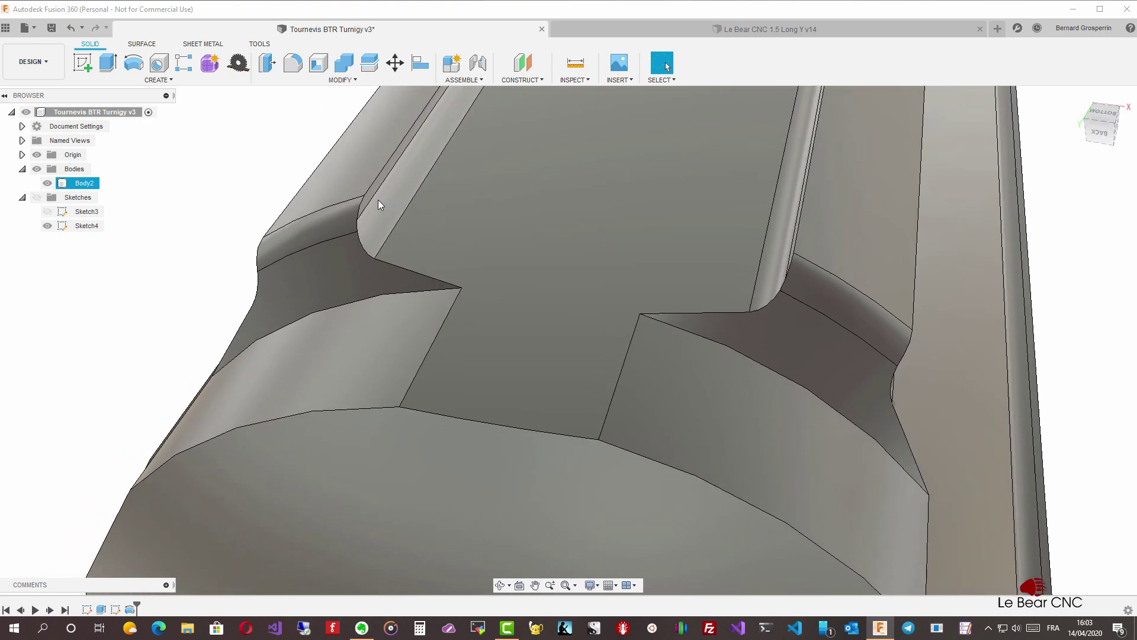
- Inspect the handle's notched end, hide Body2, show the sketches again, and open Sketch4 for editing
middle_click_drag(379, 204, 567, 442, "shift")
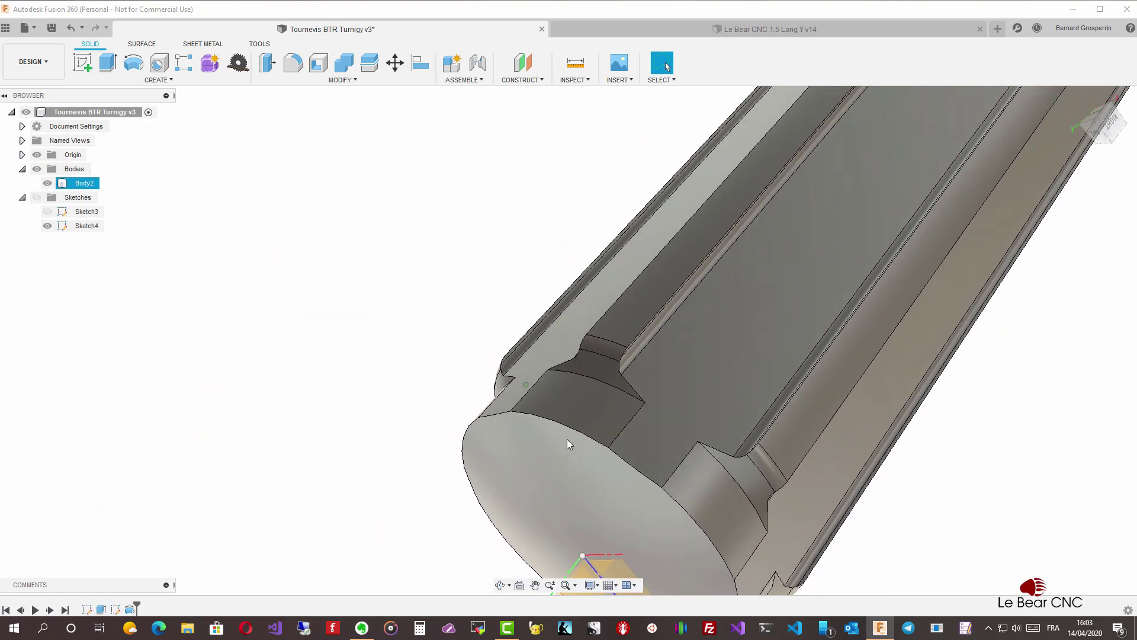
middle_click_drag(590, 492, 337, 276, "shift")
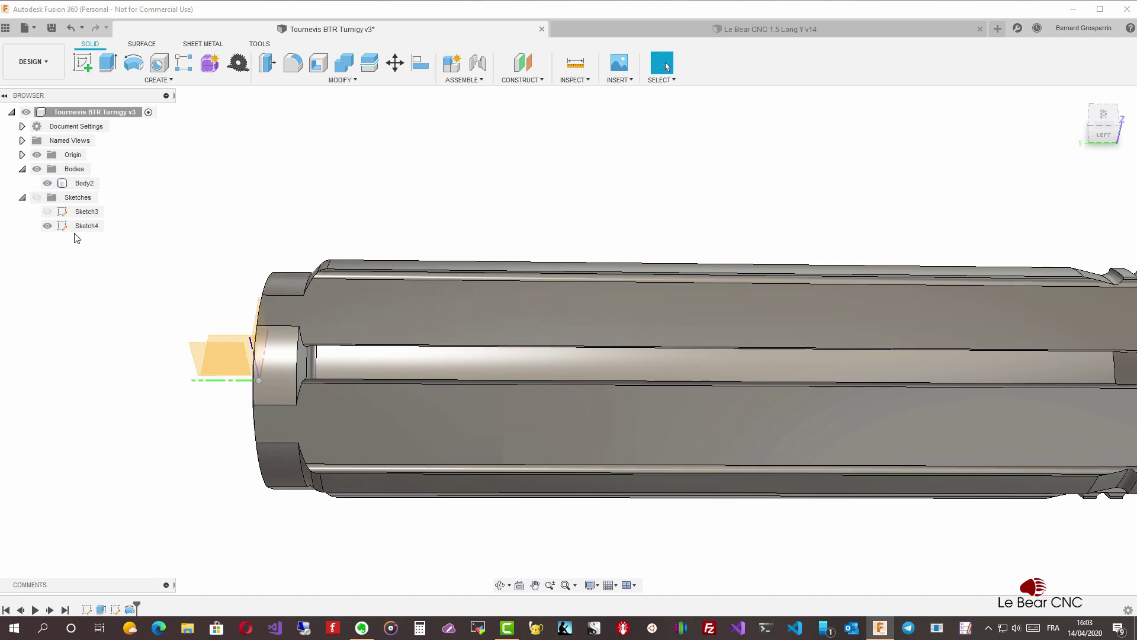
left_click(51, 170)
left_click(48, 183)
left_click(69, 228)
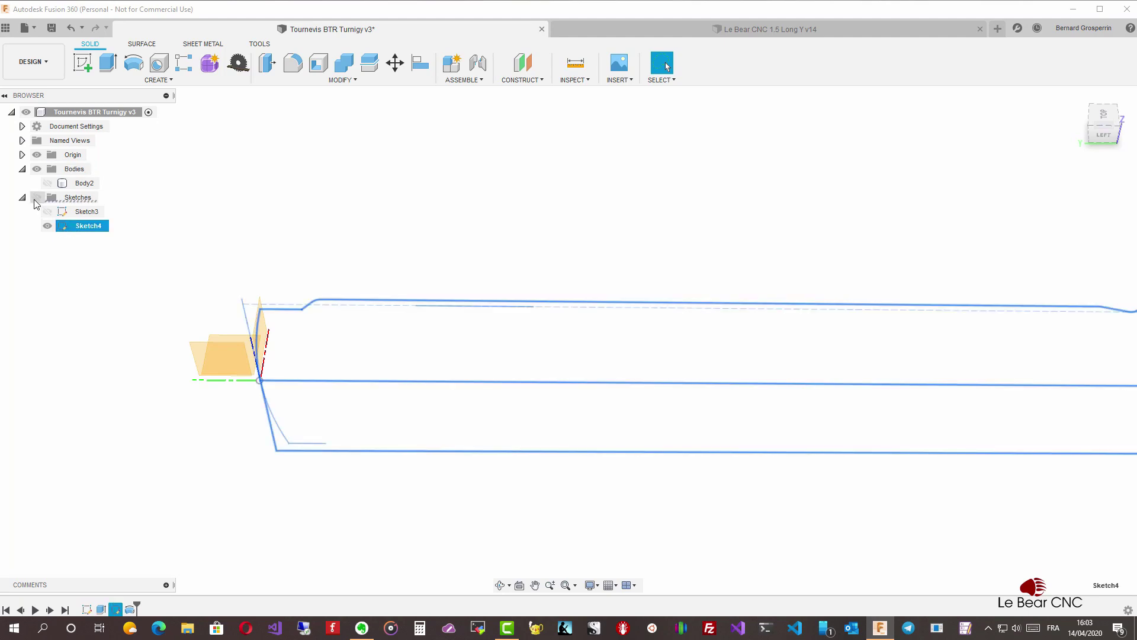
left_click(37, 197)
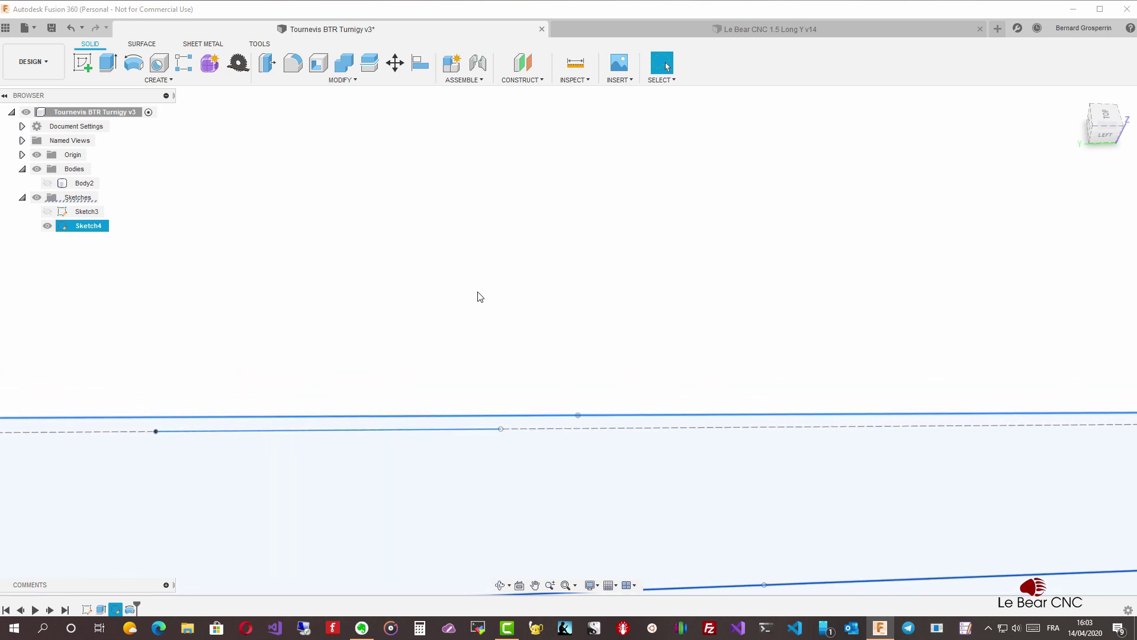
left_click(167, 81)
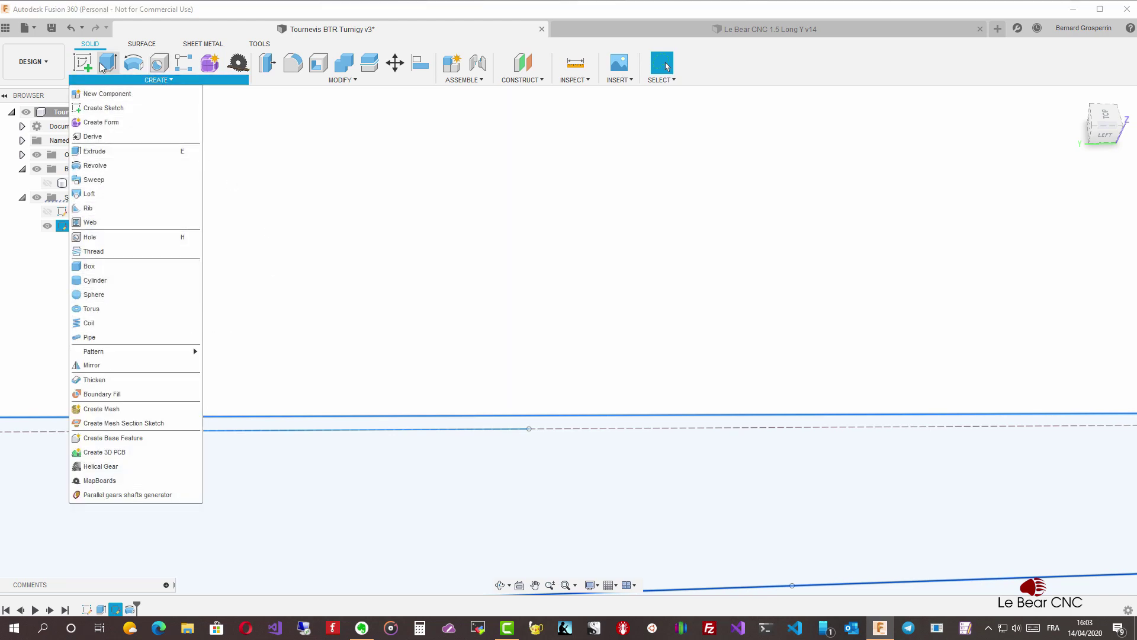
key("Escape")
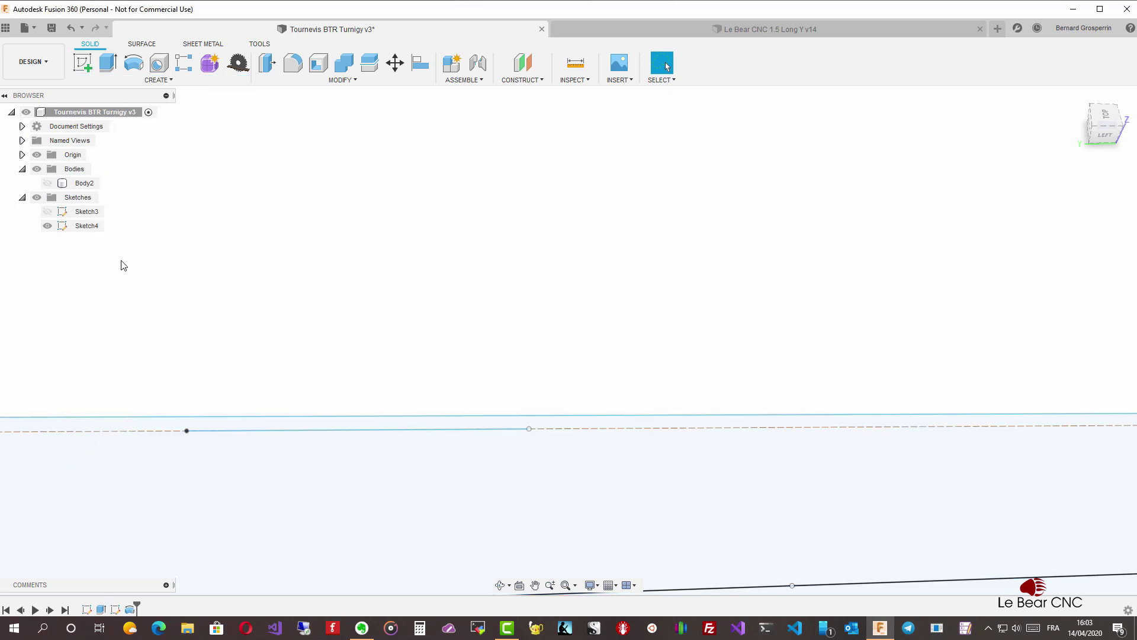
right_click(82, 226)
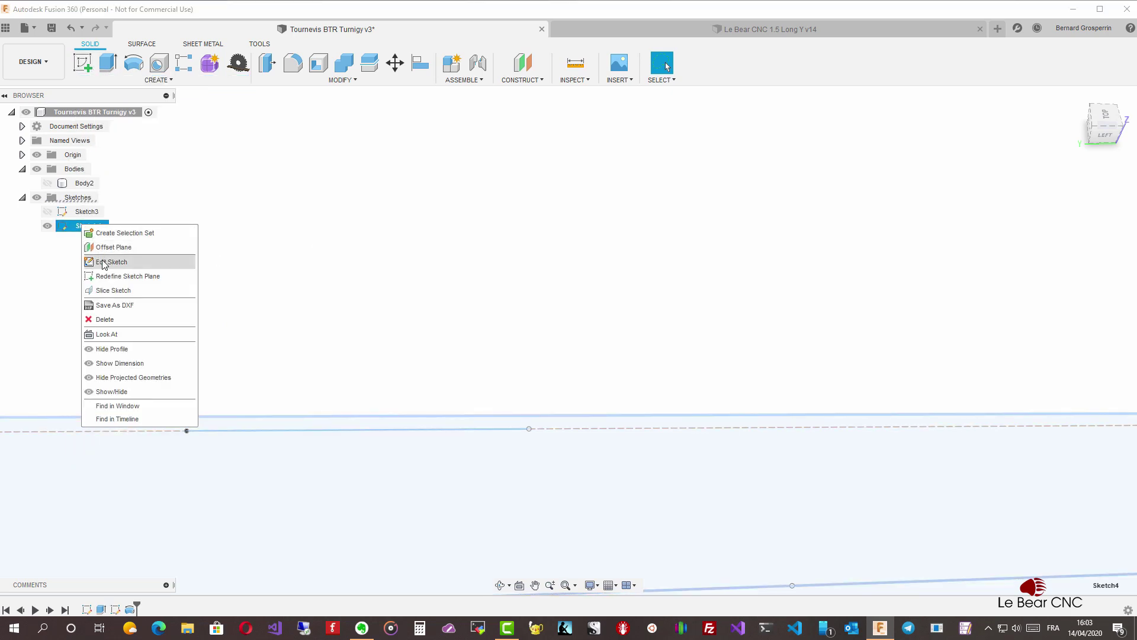
left_click(104, 262)
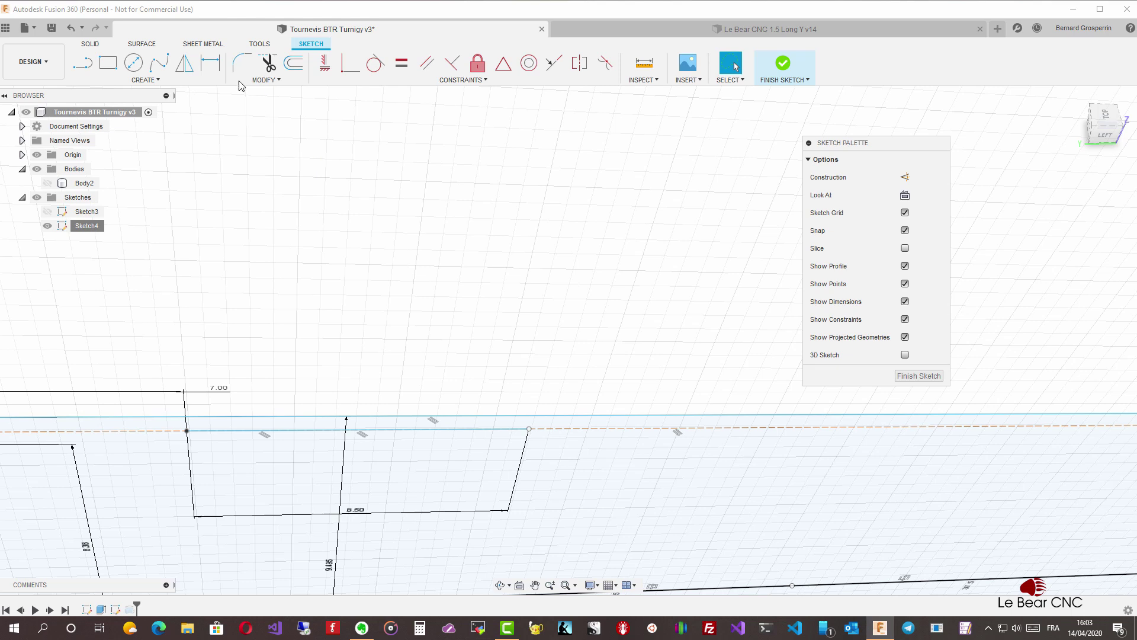
left_click(145, 79)
mouse_move(160, 135)
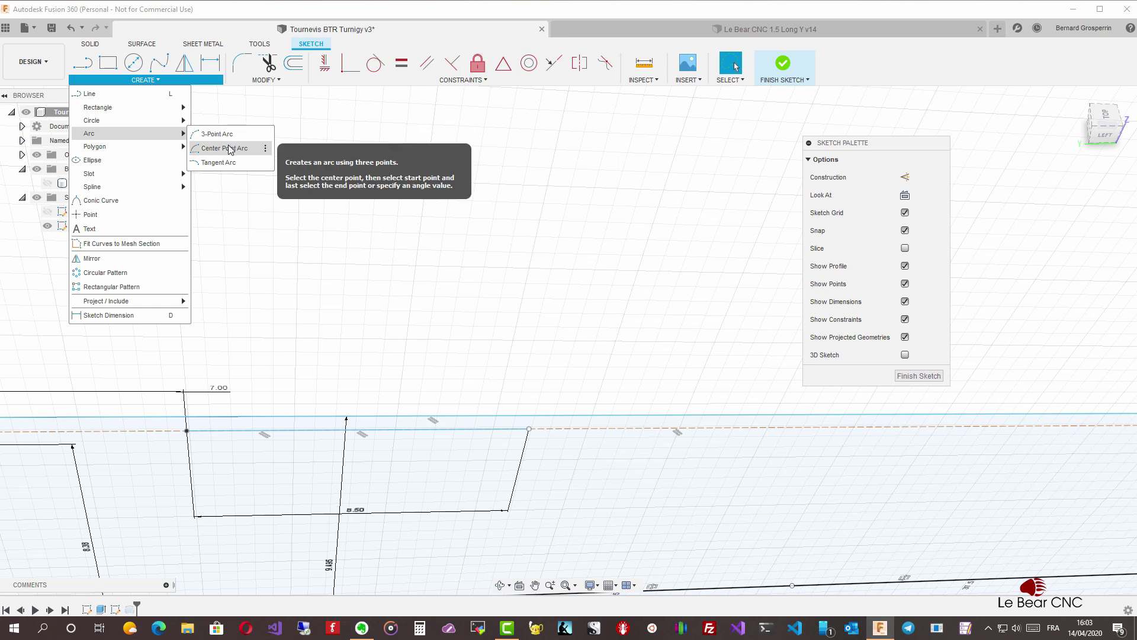
left_click(227, 114)
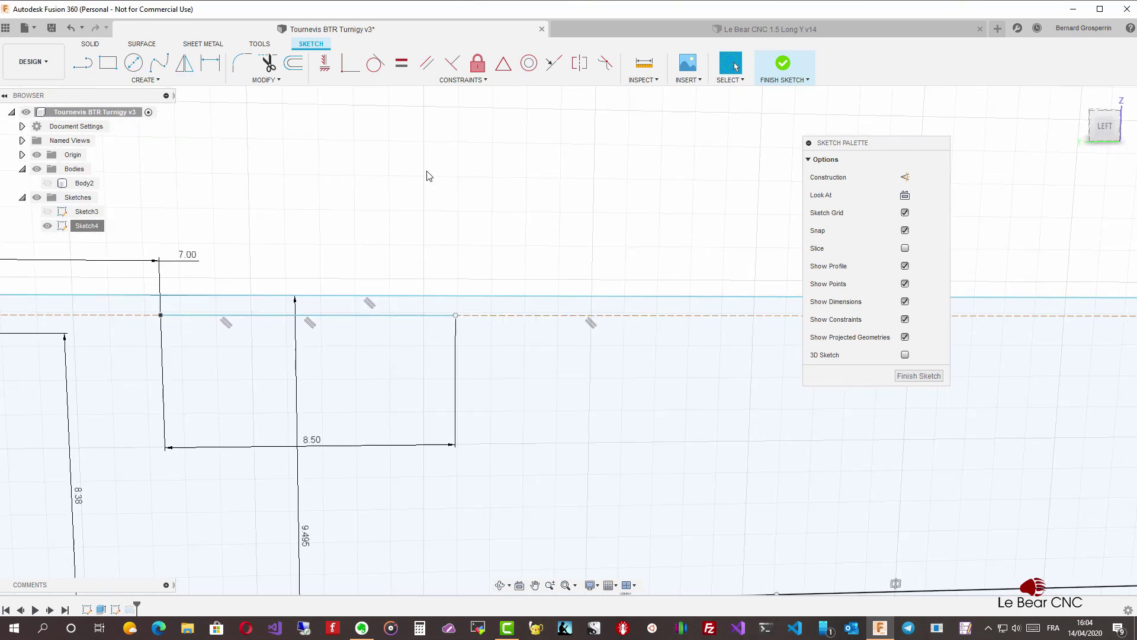
- Draw a sloped line about 2.77 mm long from the free end of the 8.50 mm segment up to the profile's upper edge
key("l")
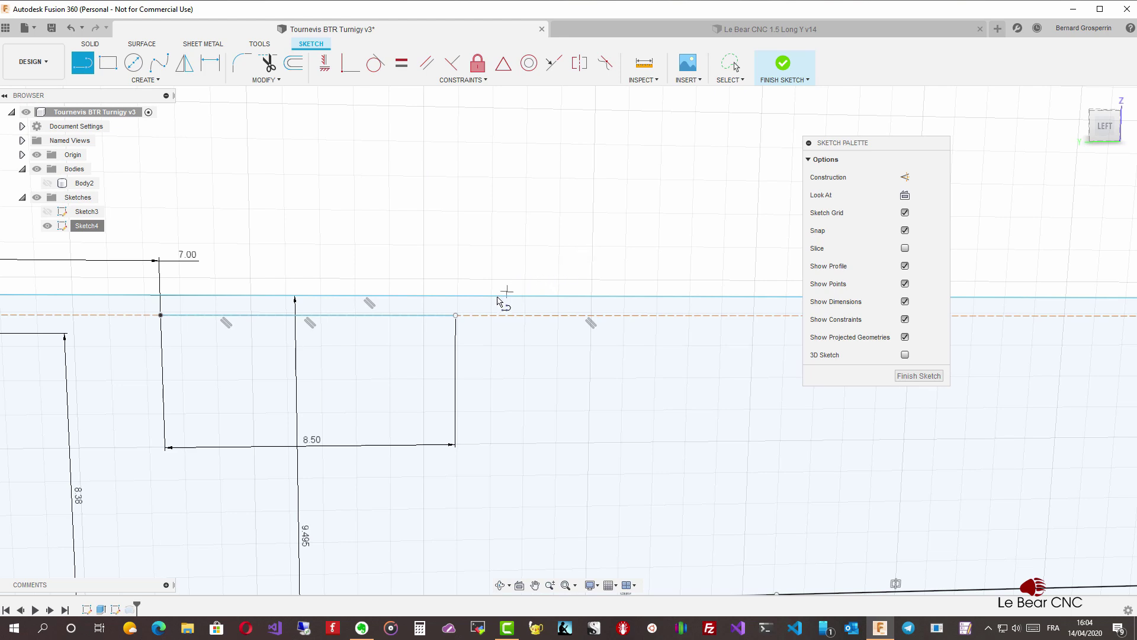
left_click(455, 315)
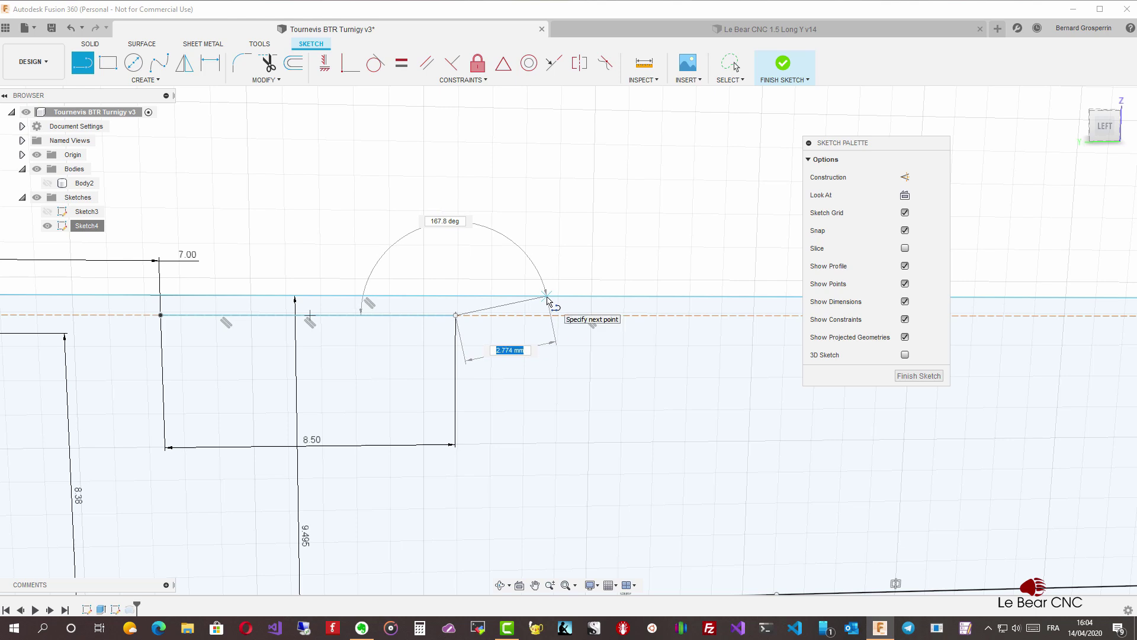
left_click(518, 305)
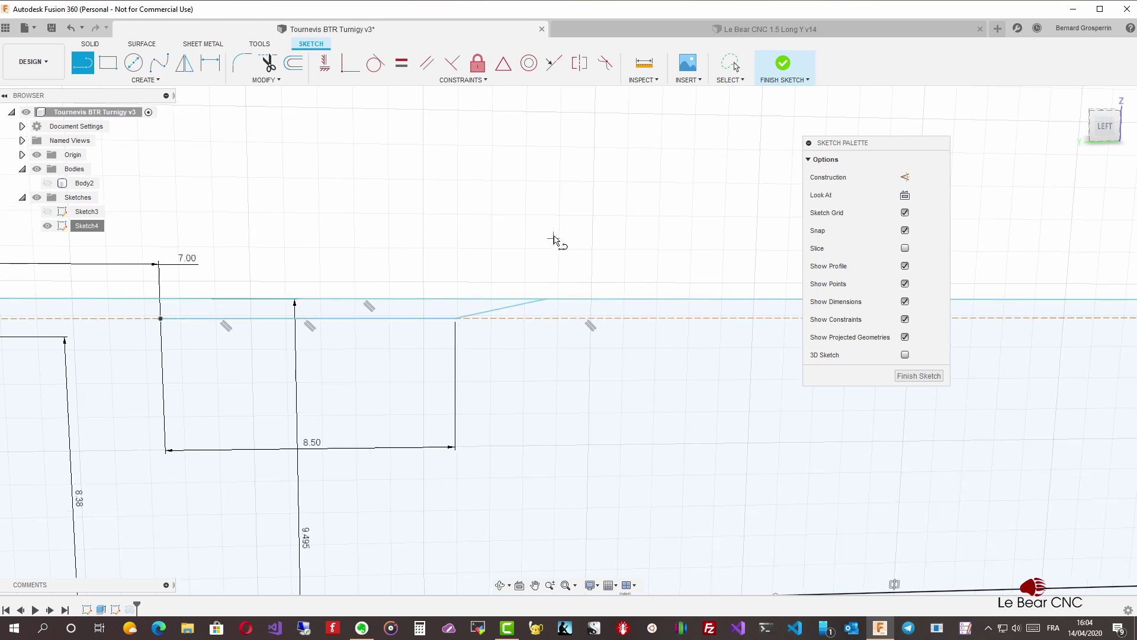
key("Escape")
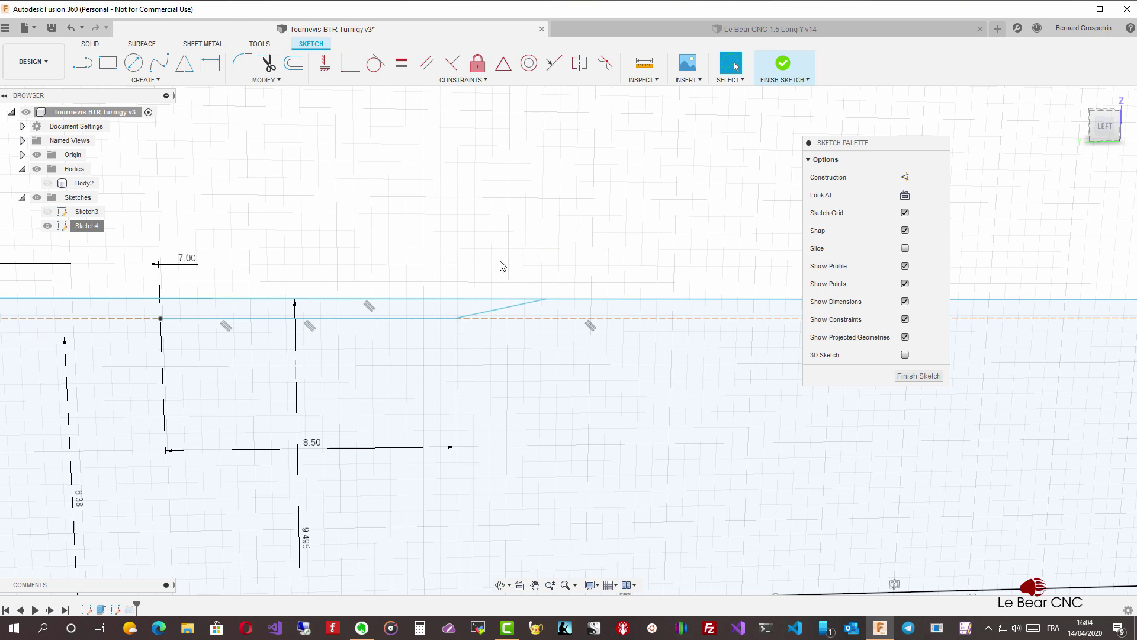
- Dimension the angle between the new sloped line and the profile's upper edge at 18°
key("d")
left_click(482, 312)
left_click(453, 319)
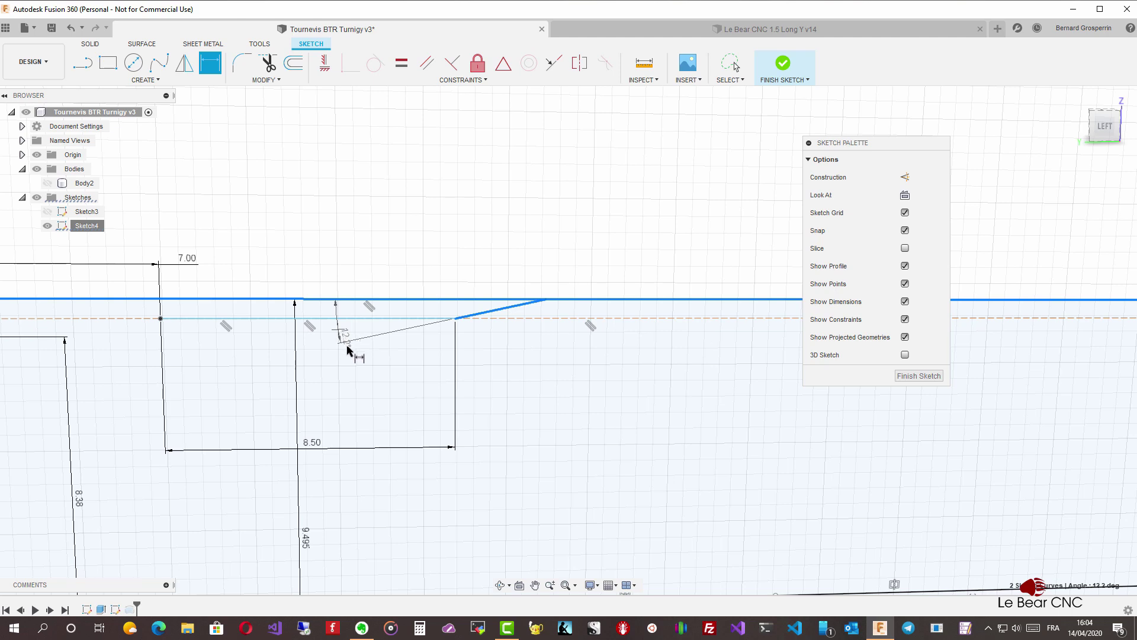
left_click(375, 364)
type("1")
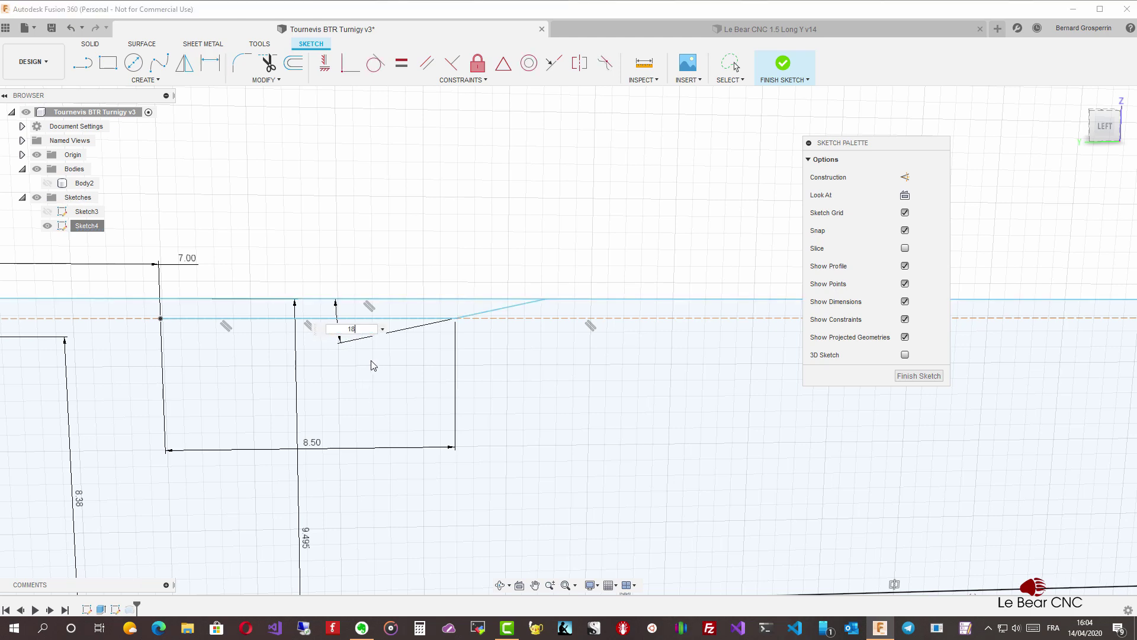
type("8")
key("Return")
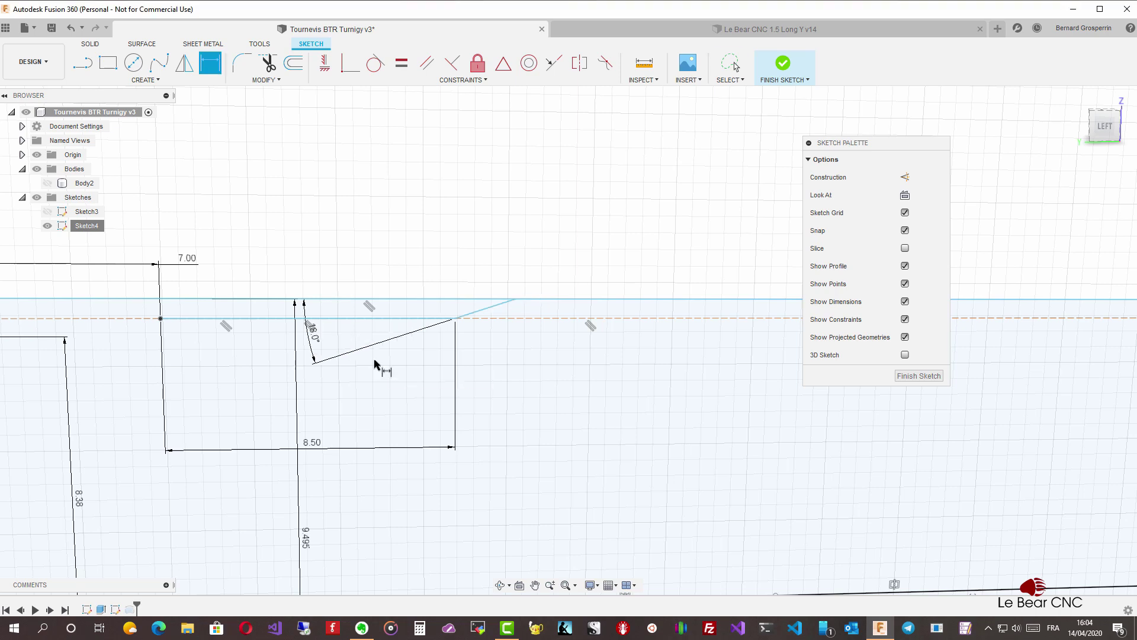
key("Escape")
left_click(379, 364)
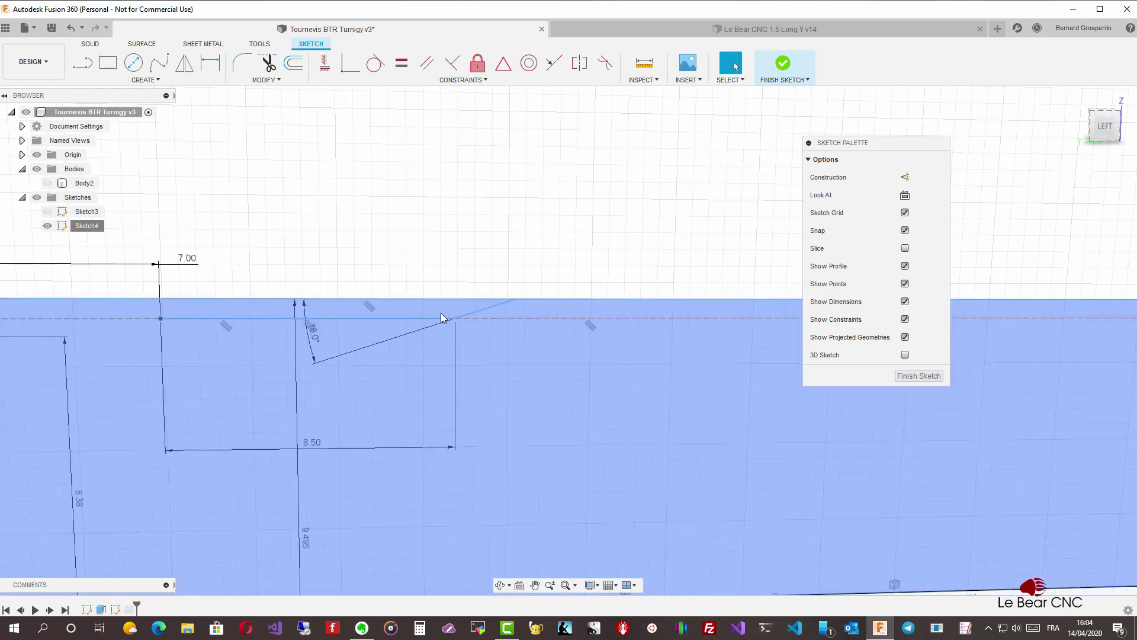
left_click(451, 319)
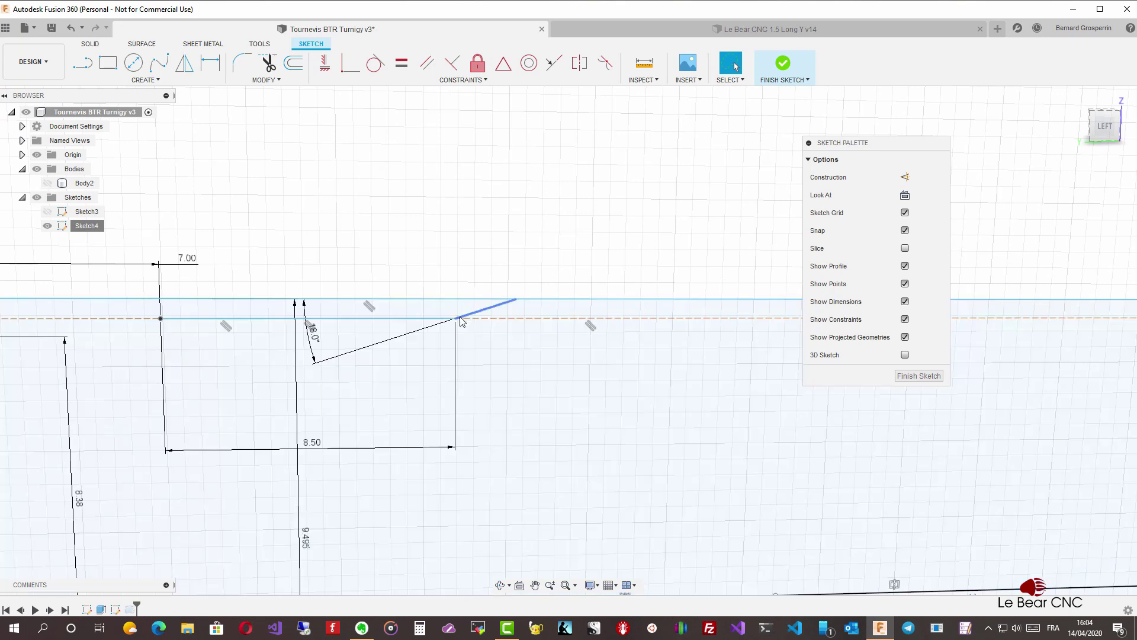
- Draw a second sloped line about 1.79 mm long from the other end of the 8.50 mm segment to the upper edge
mouse_move(157, 317)
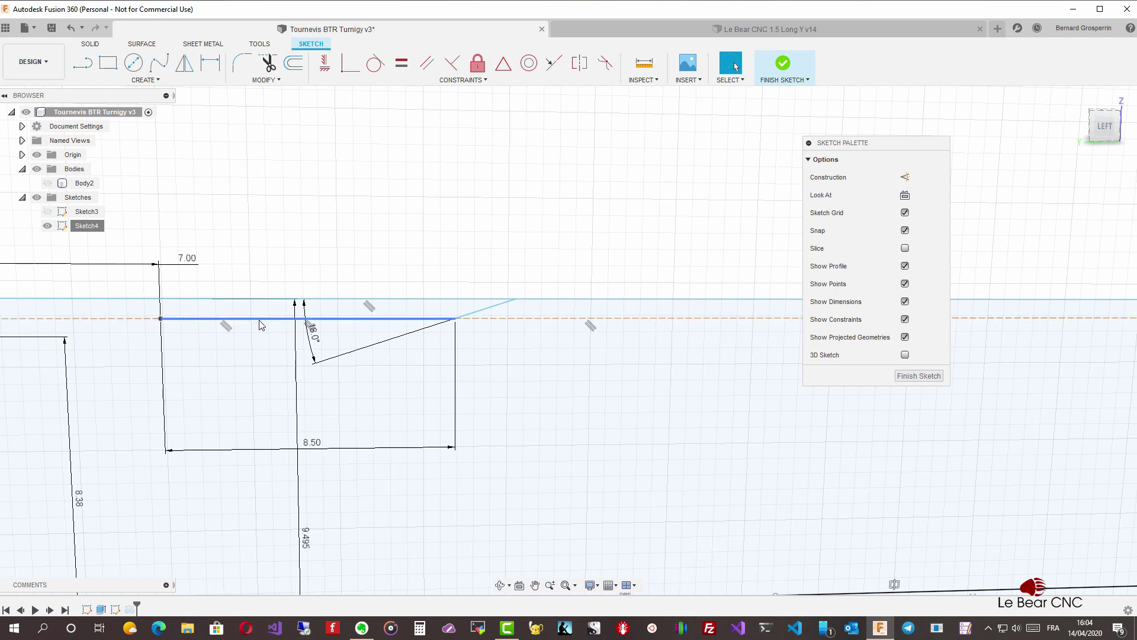
key("l")
left_click(160, 318)
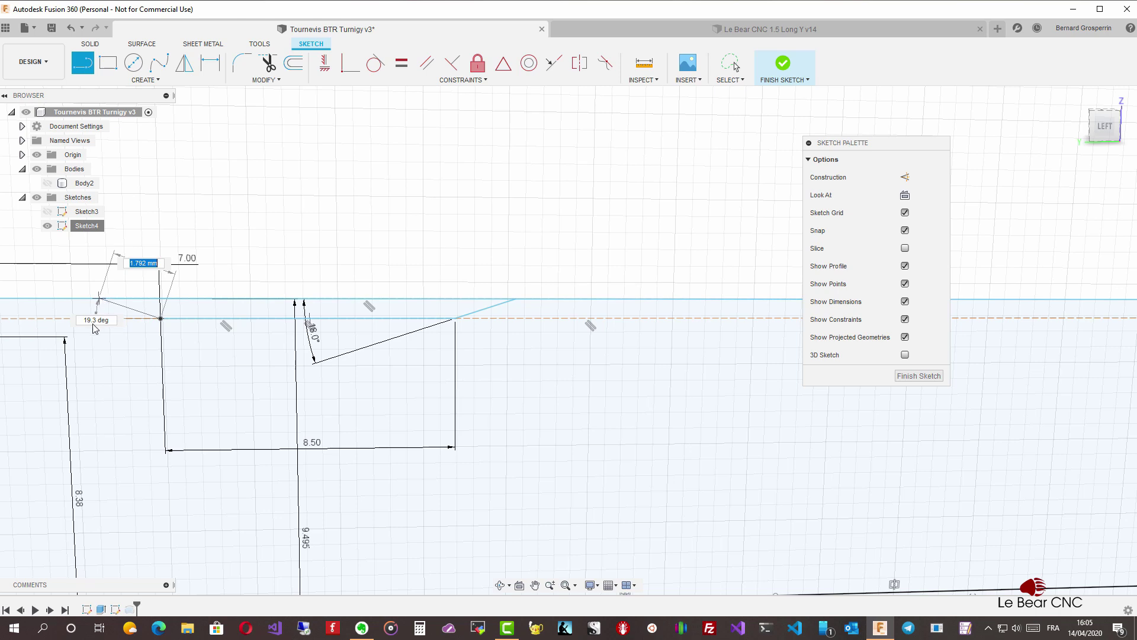
key("Return")
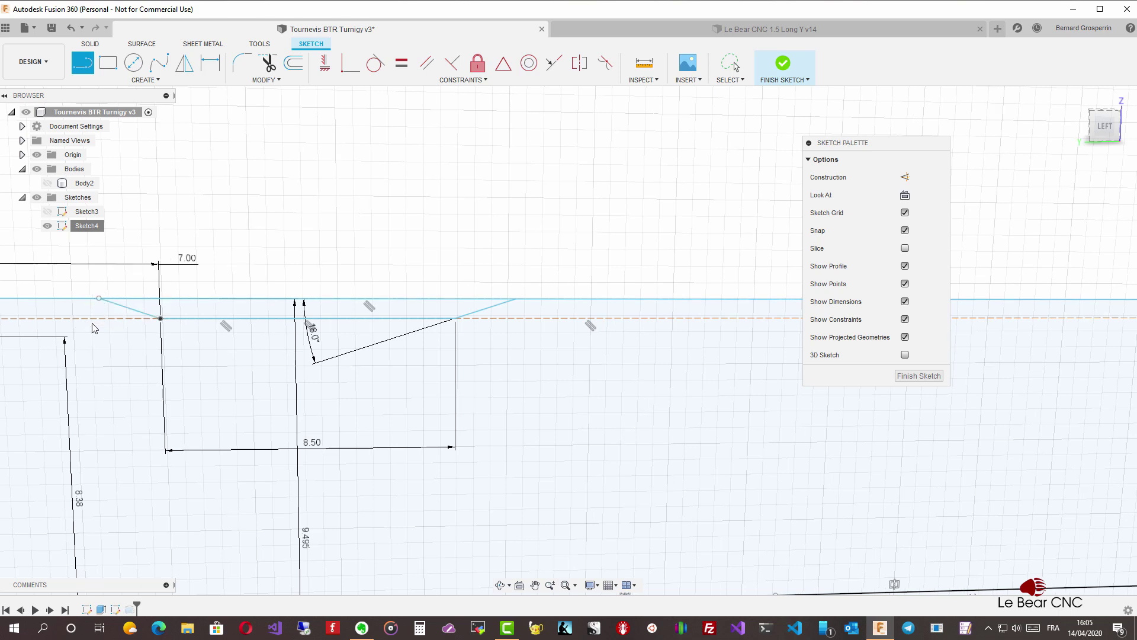
- Dimension the angle between the second sloped line and the profile's upper edge at 18°
key("d")
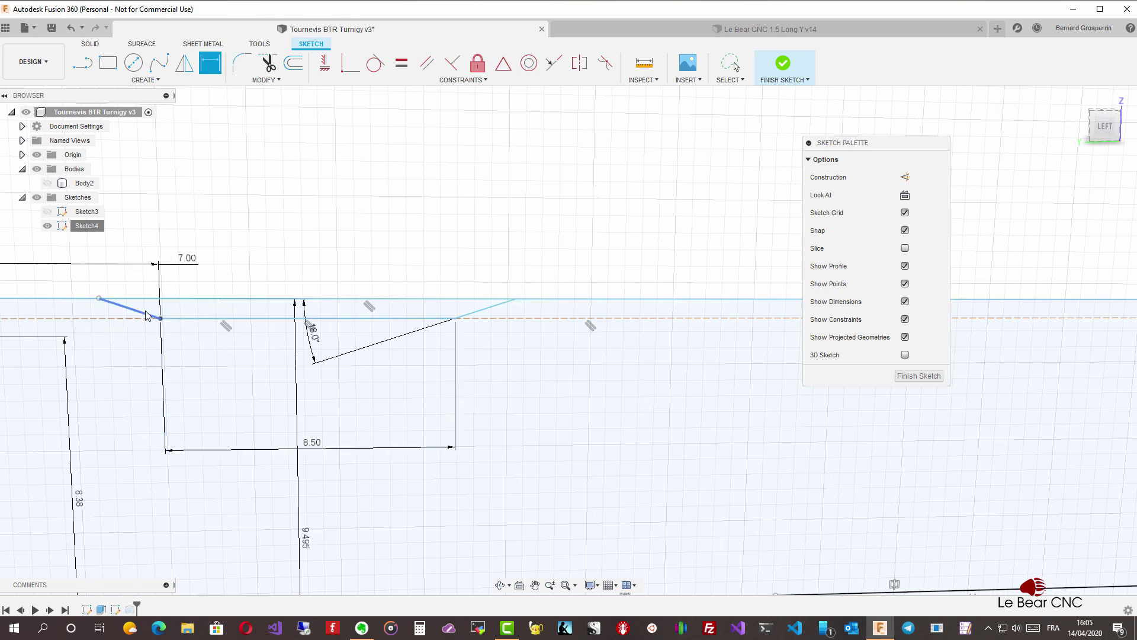
left_click(141, 312)
left_click(149, 300)
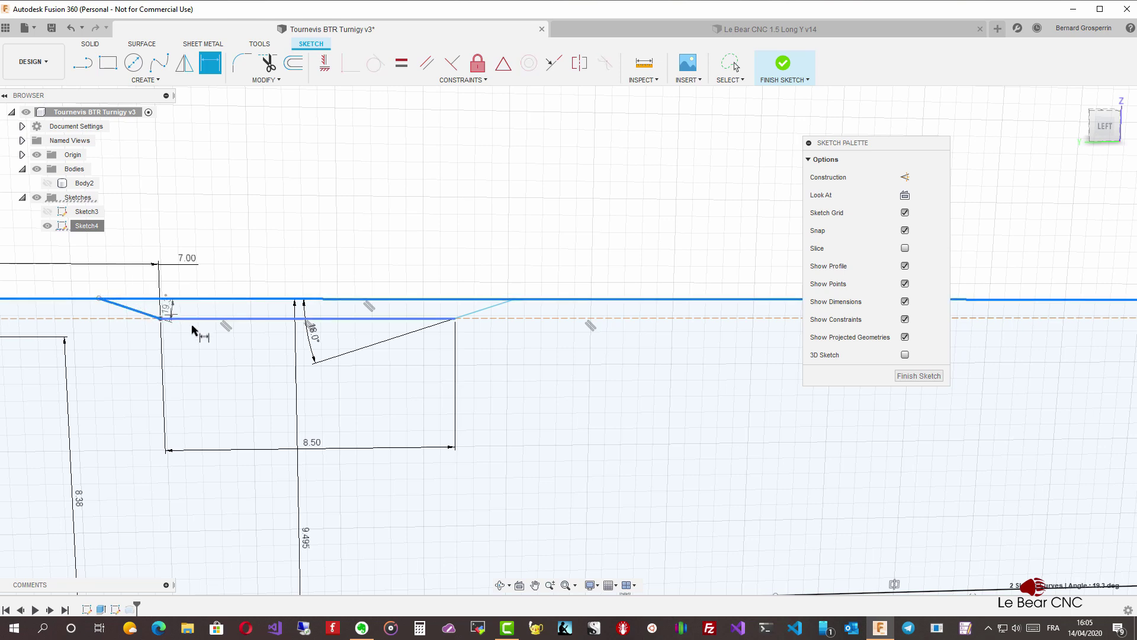
left_click(255, 342)
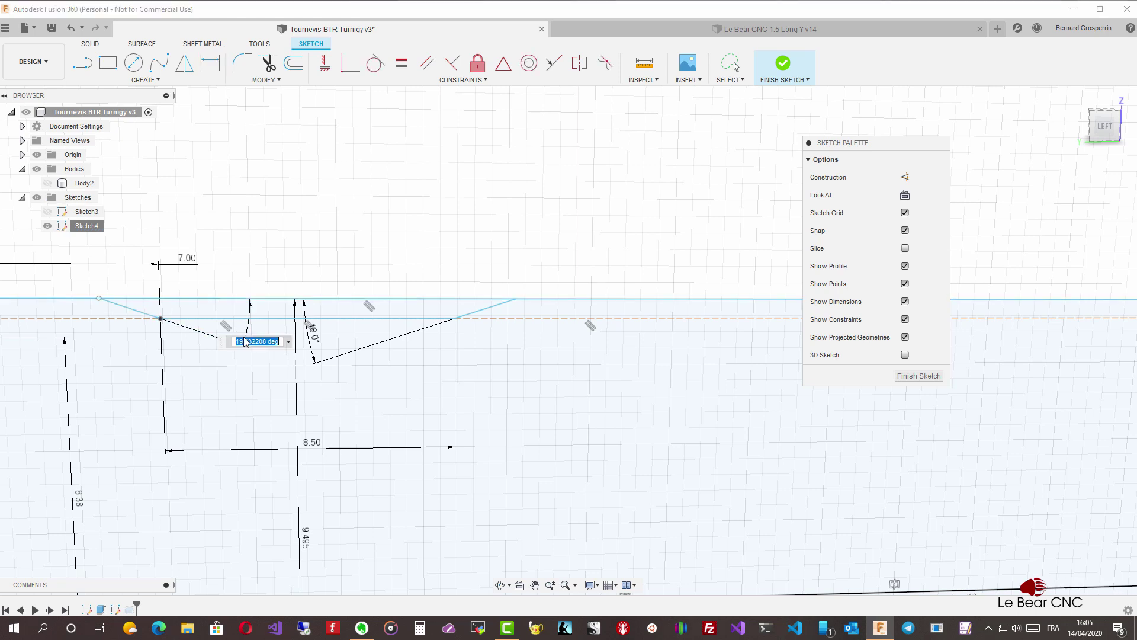
type("18")
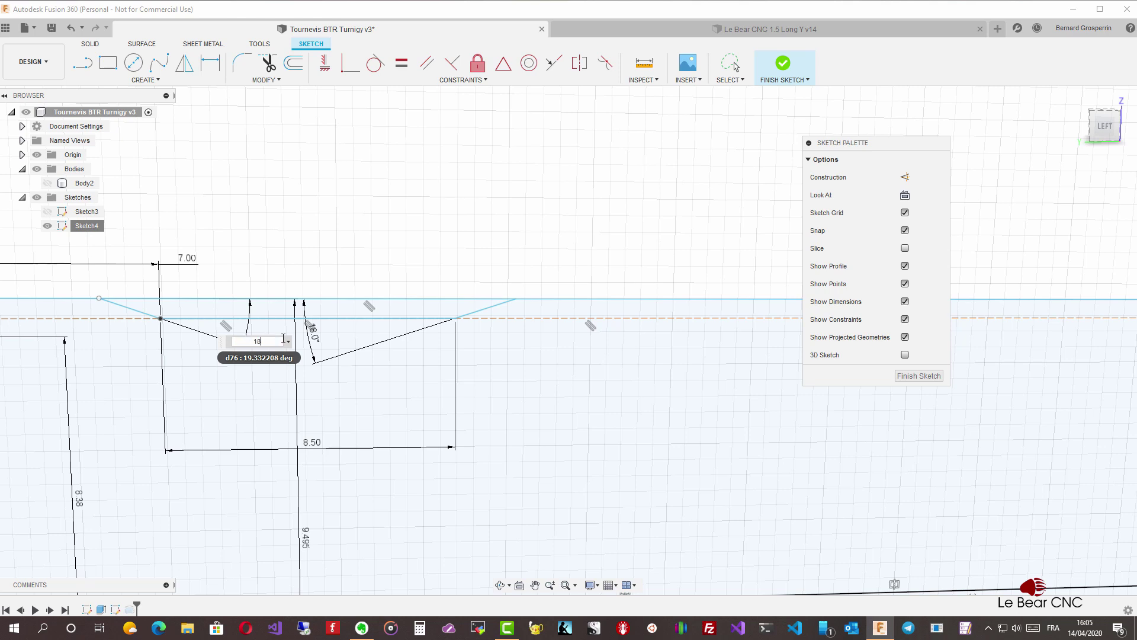
key("Return")
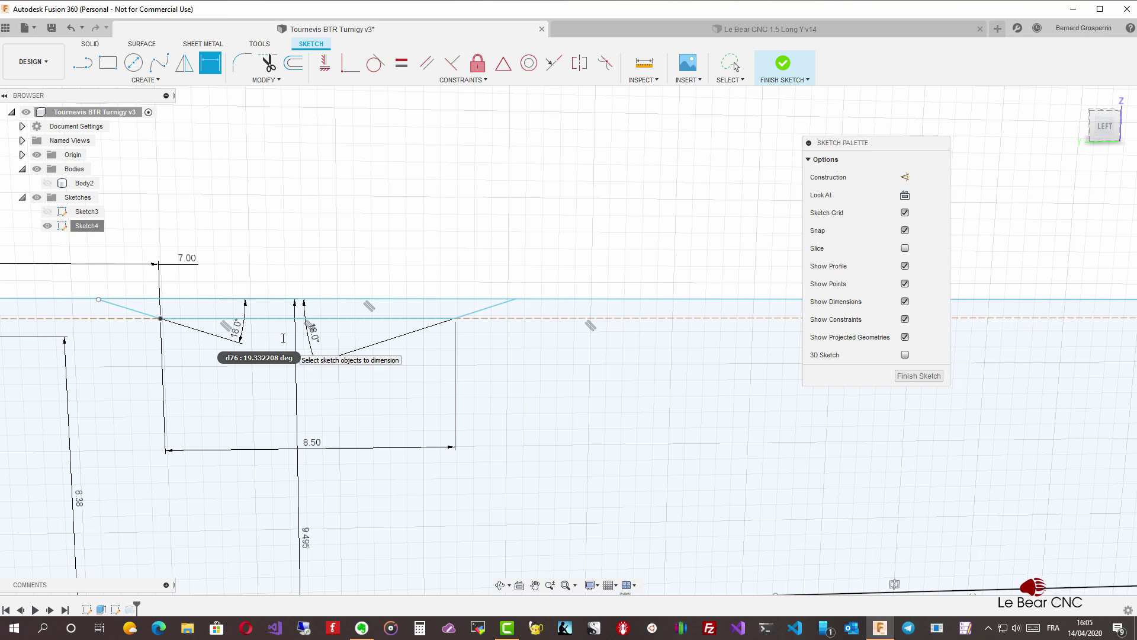
- Attach the loose upper end of the first sloped line to the profile's upper edge
key("t")
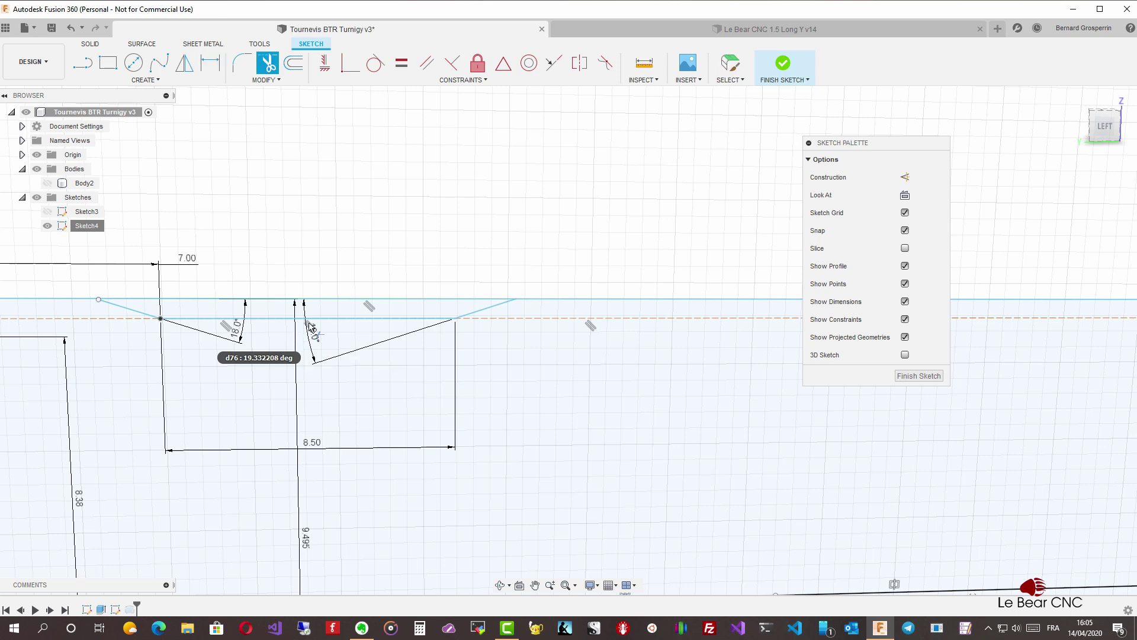
left_click(335, 302)
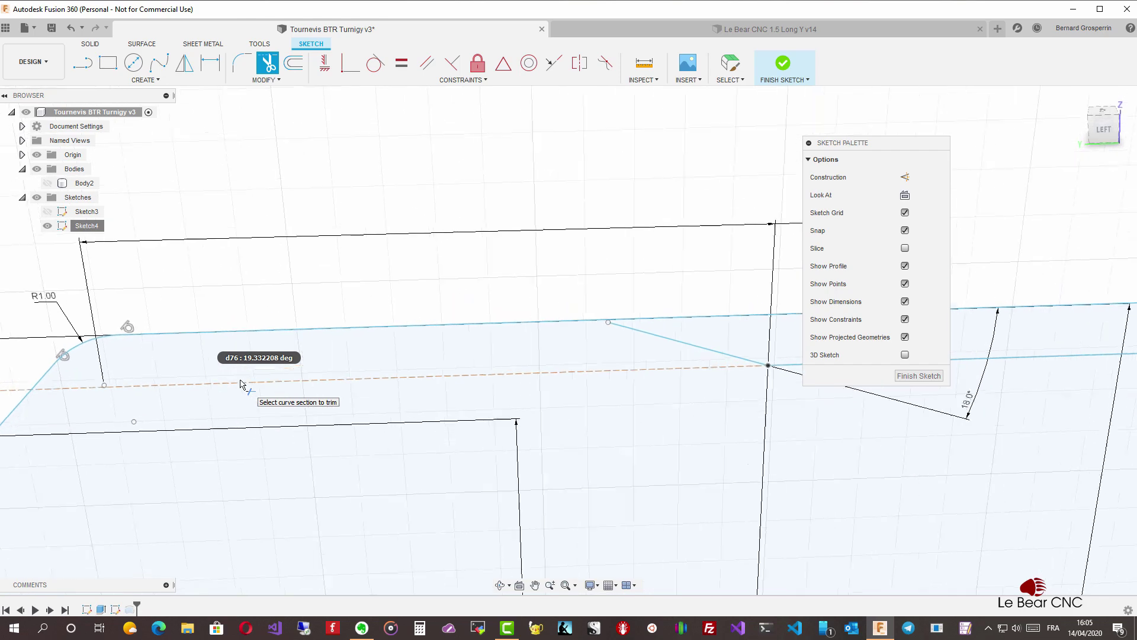
key("Escape")
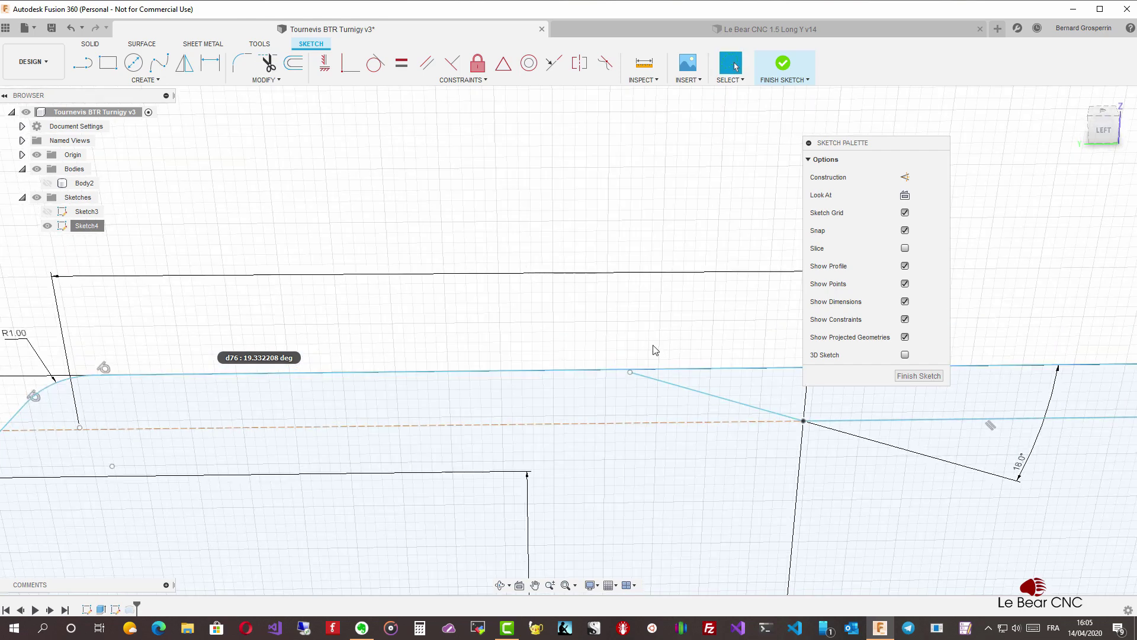
left_click(627, 370)
scroll(610, 320, "down", 5)
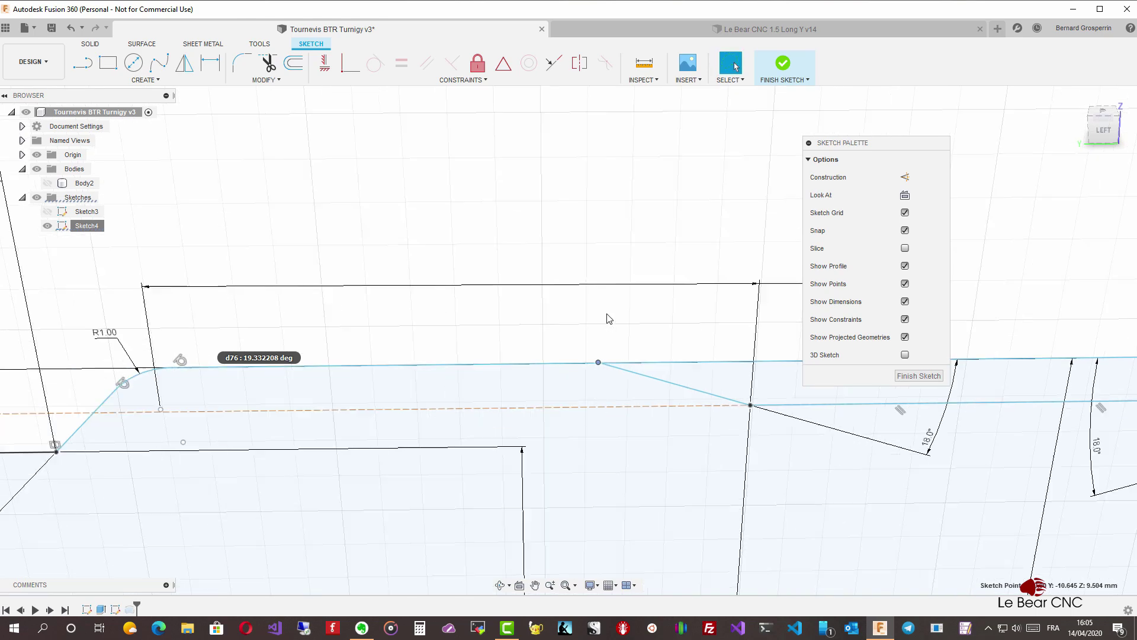
scroll(610, 320, "up", 1)
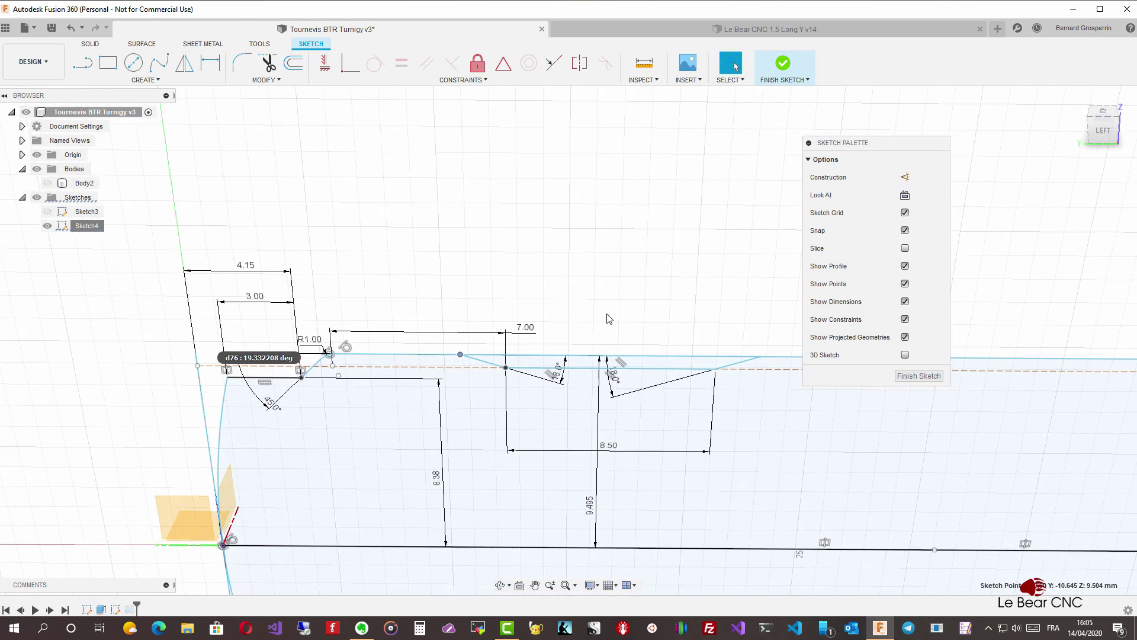
- Trim away the section of the profile's upper edge between the two sloped lines to open the recess
key("t")
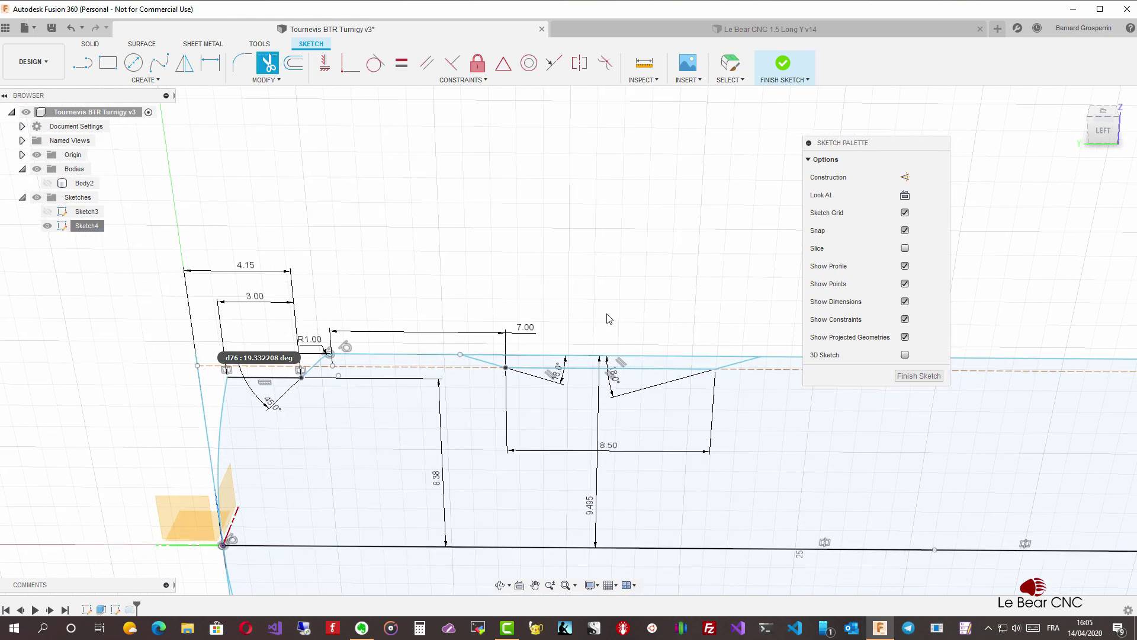
left_click(586, 357)
scroll(590, 350, "up", 3)
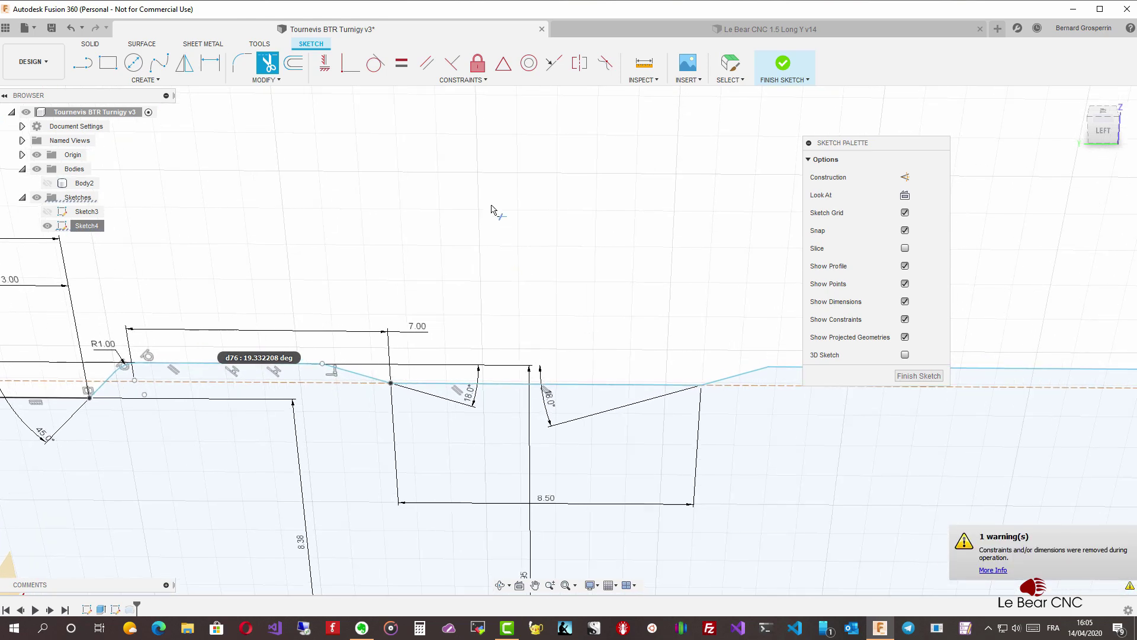
- Fillet the four corners of the 8.50 mm recess with a 1 mm radius
left_click(241, 63)
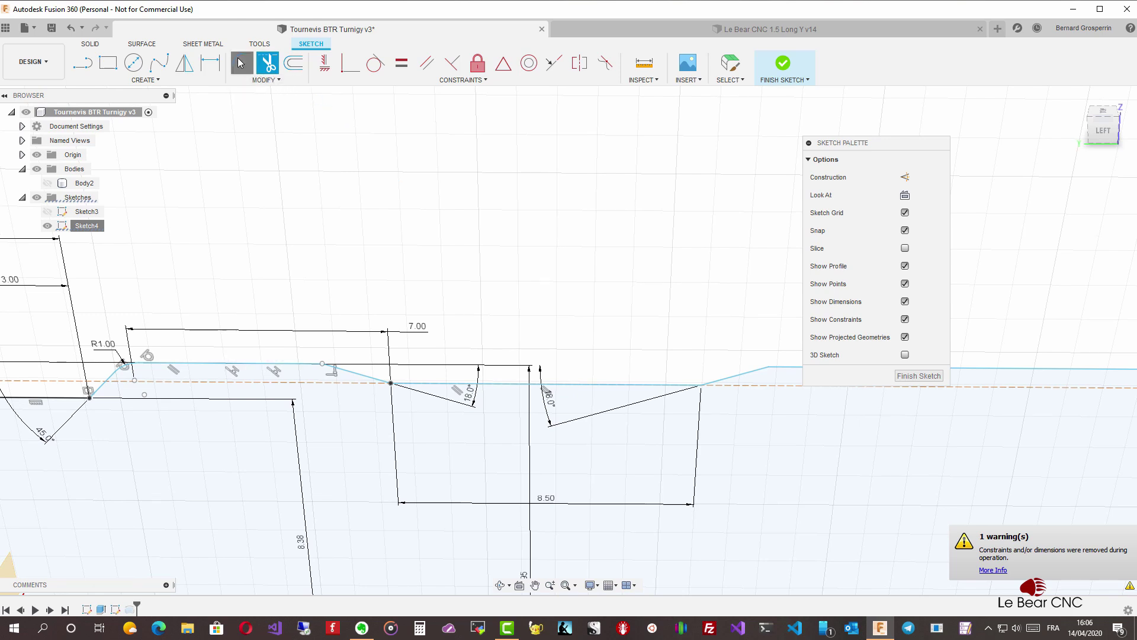
left_click(283, 370)
left_click(309, 376)
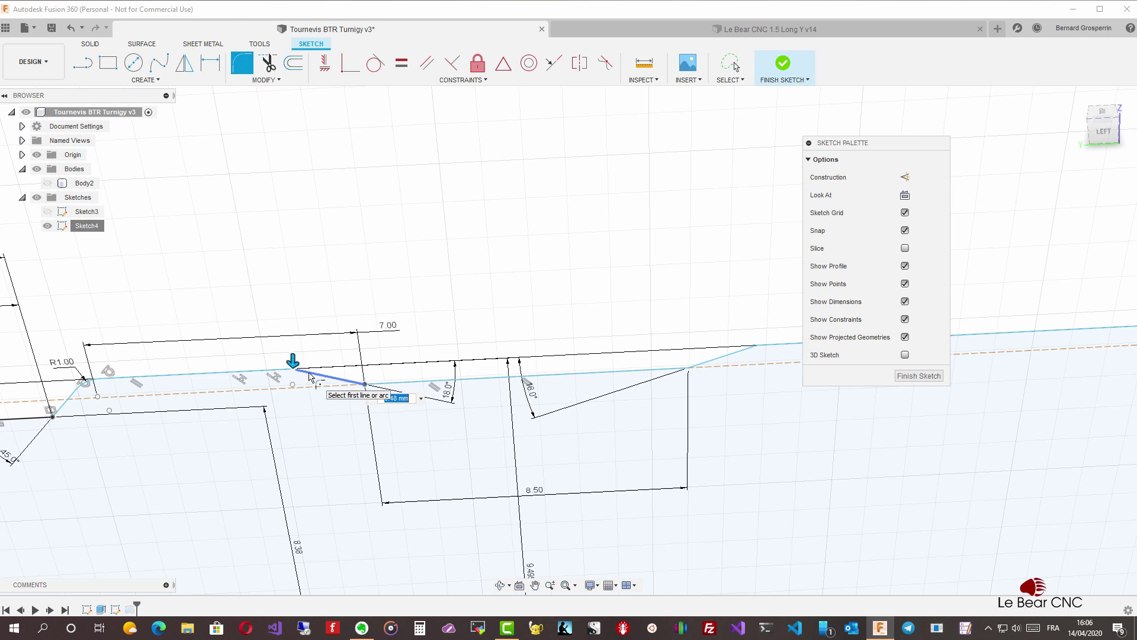
type("1")
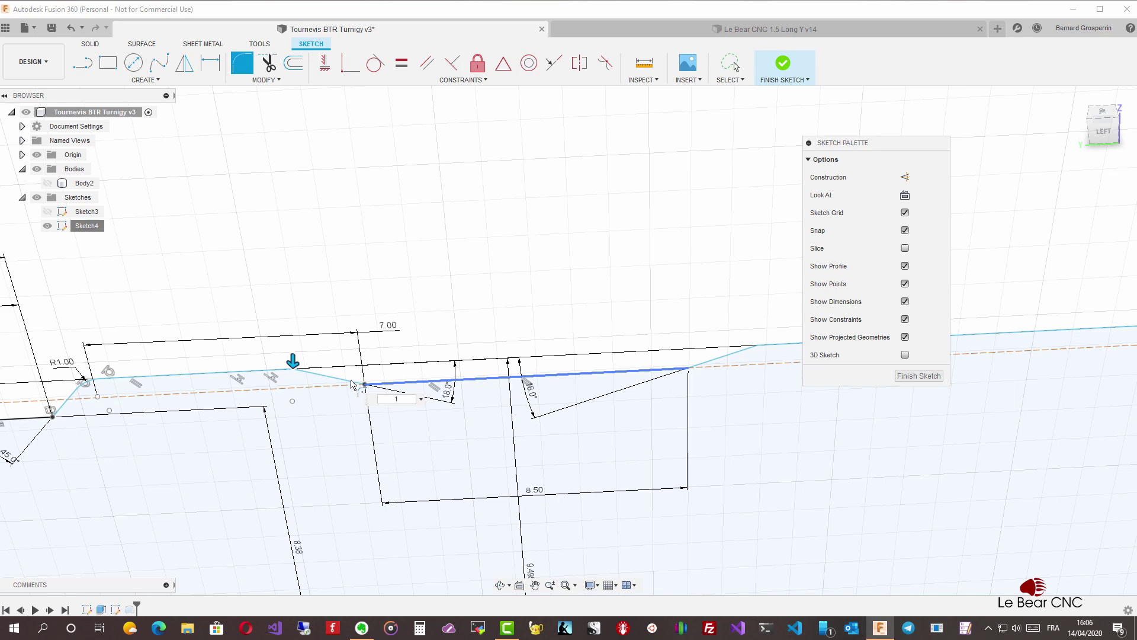
left_click(362, 627)
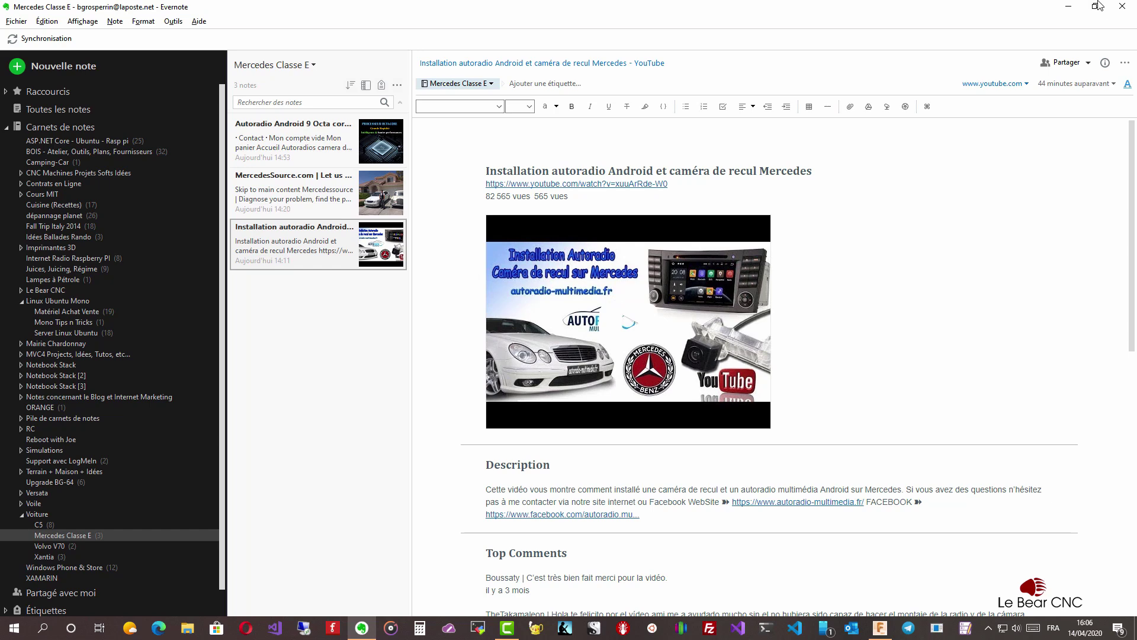
left_click(1123, 7)
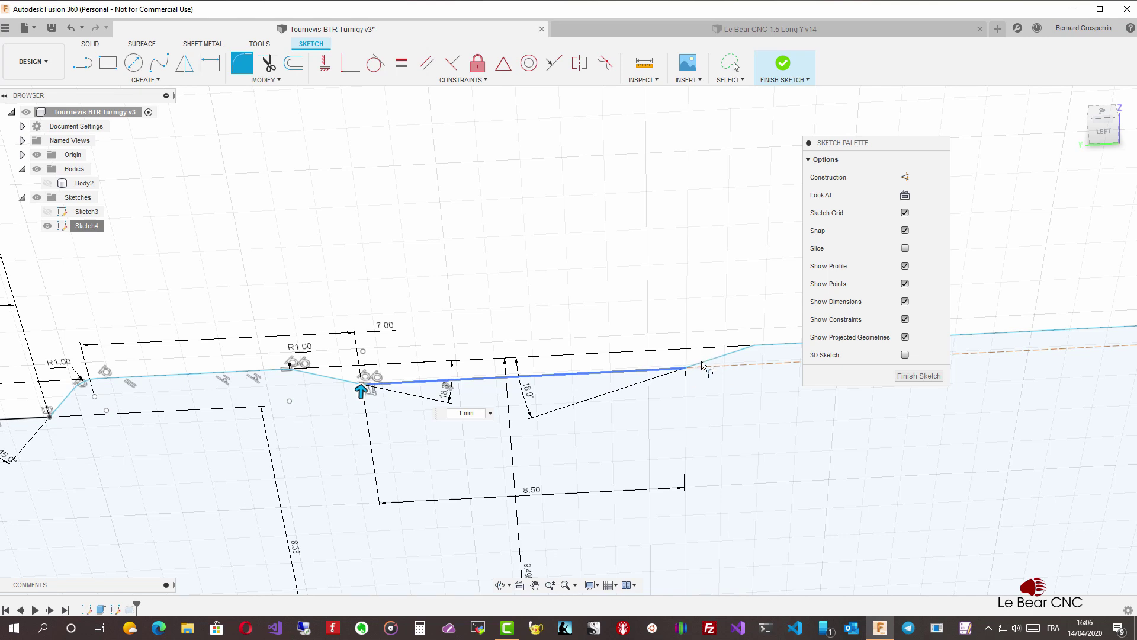
key("Escape")
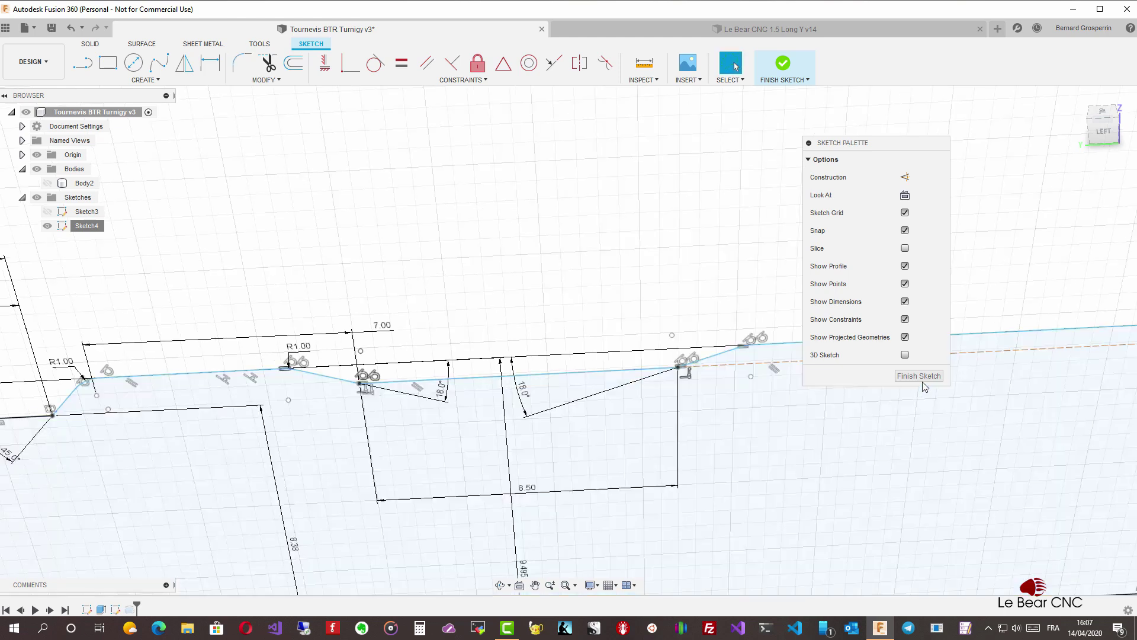
- Finish the sketch, show the handle body Body2 and hide all sketches
left_click(919, 376)
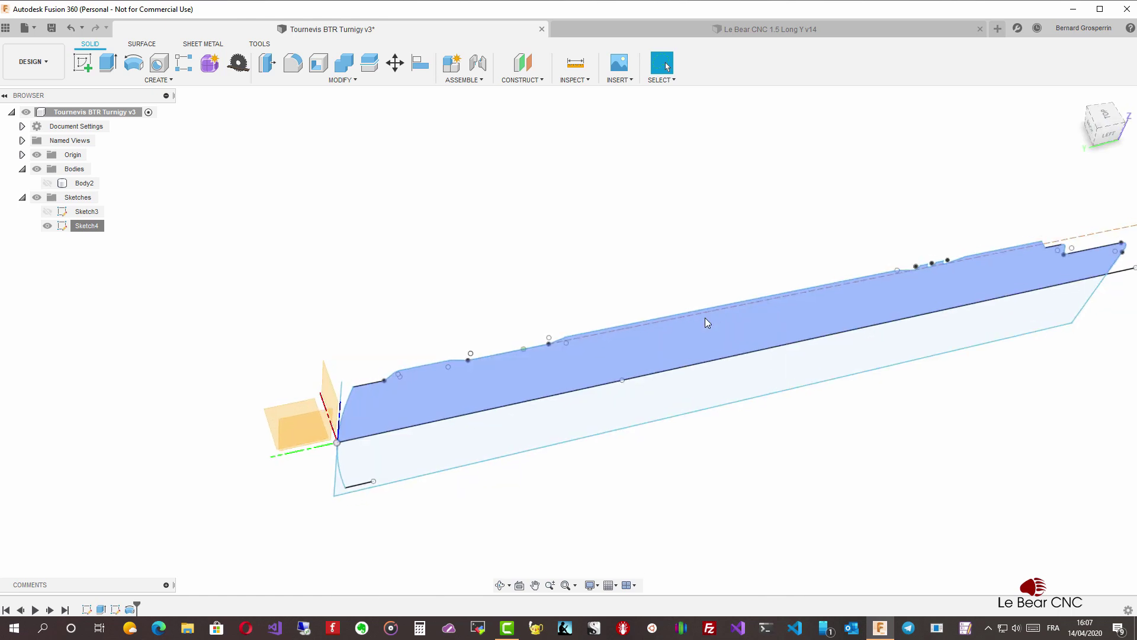
left_click(50, 183)
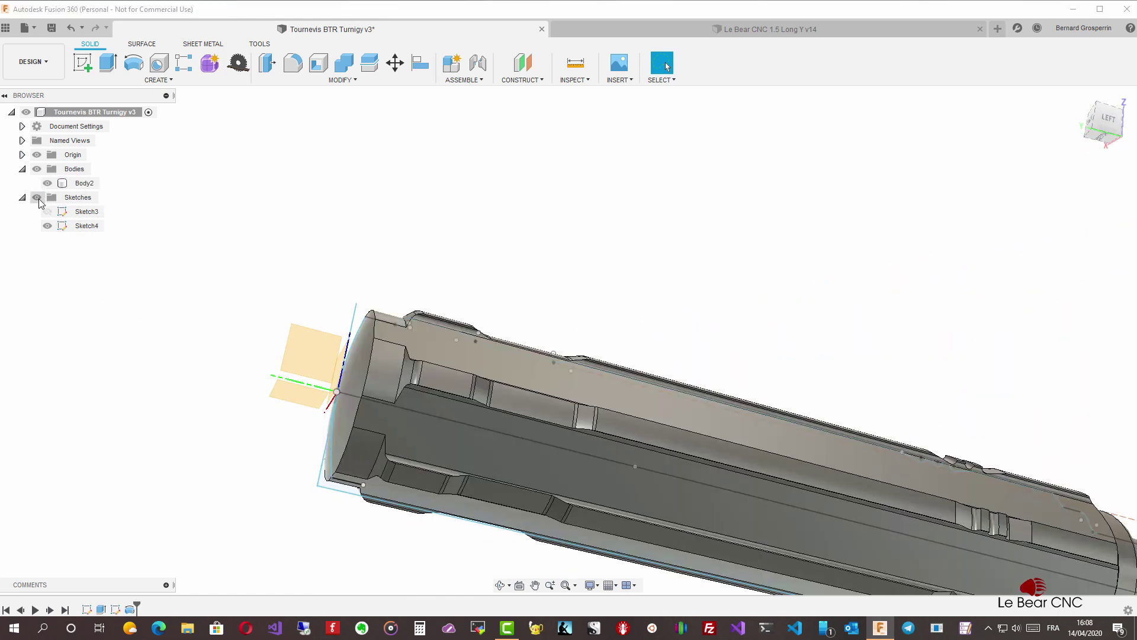
left_click(37, 197)
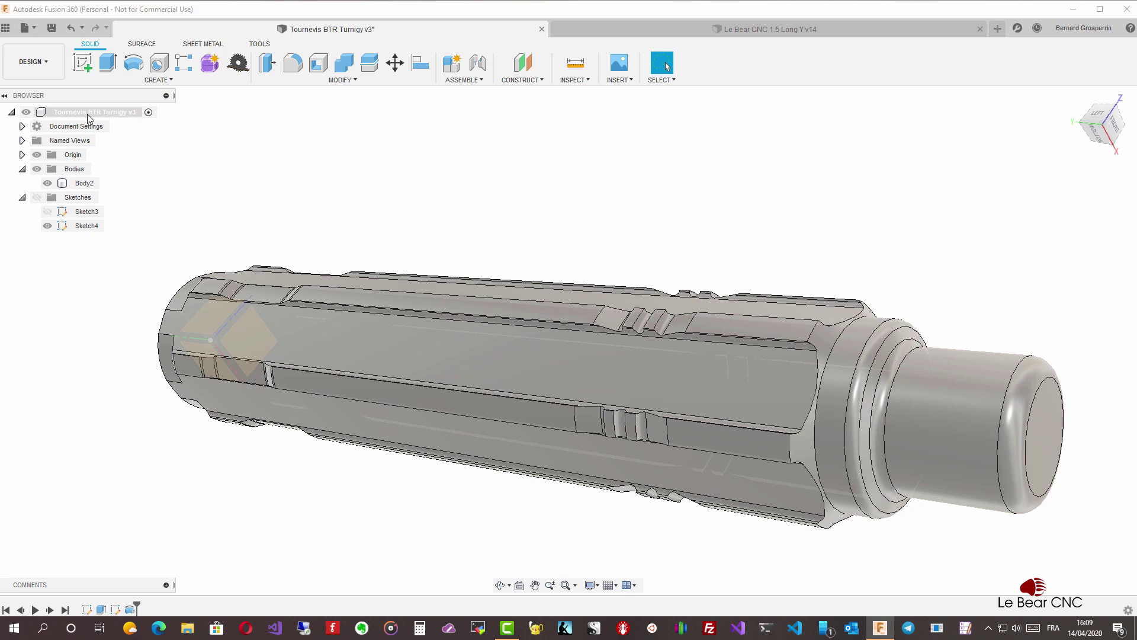
- Create a new component under the root of the design and name it Manche
right_click(87, 113)
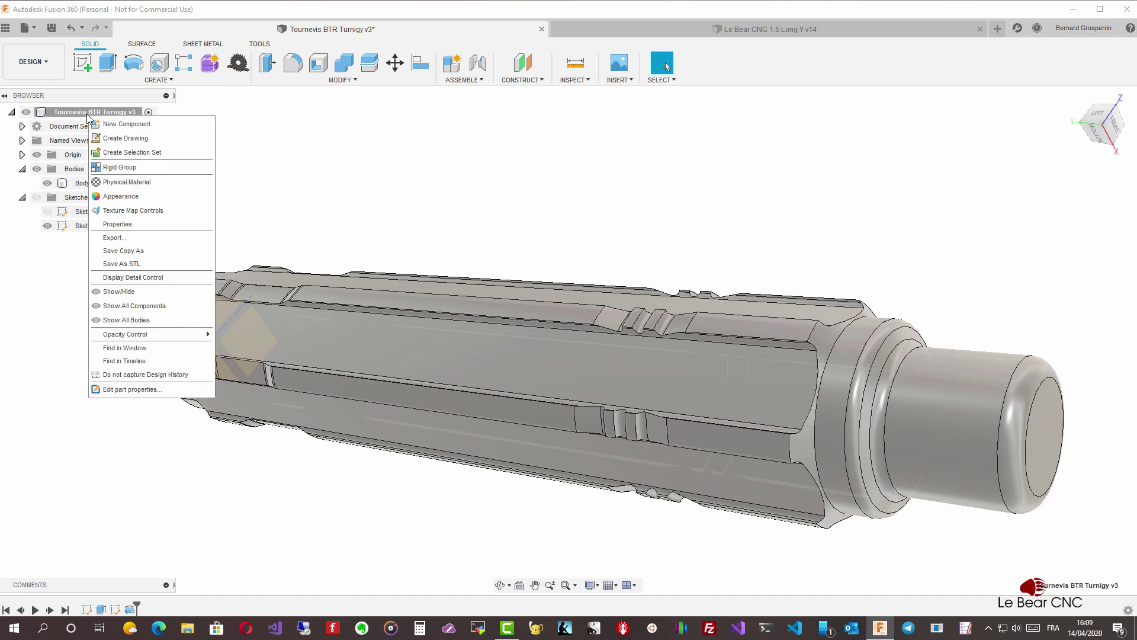
left_click(121, 124)
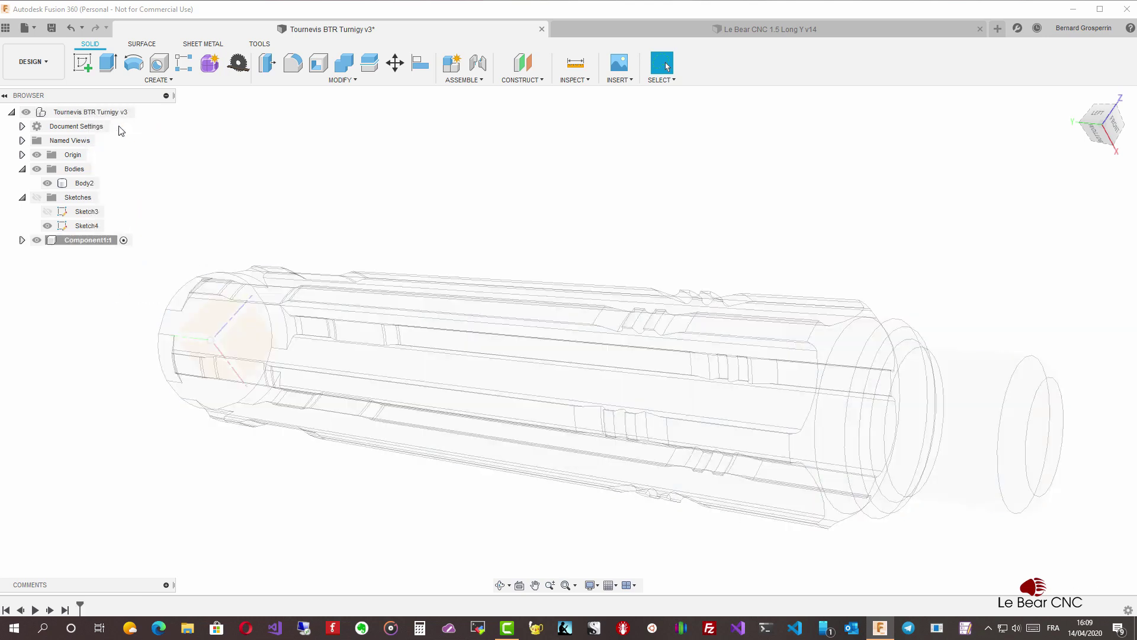
left_click(93, 240)
left_click(93, 240)
type("Manche")
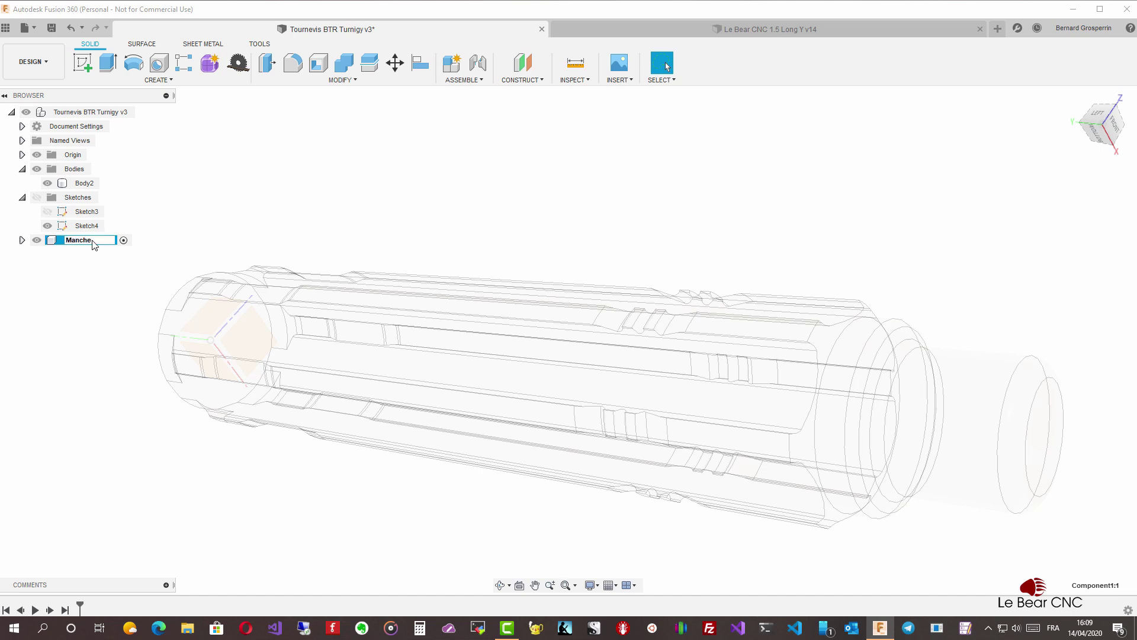
key("Return")
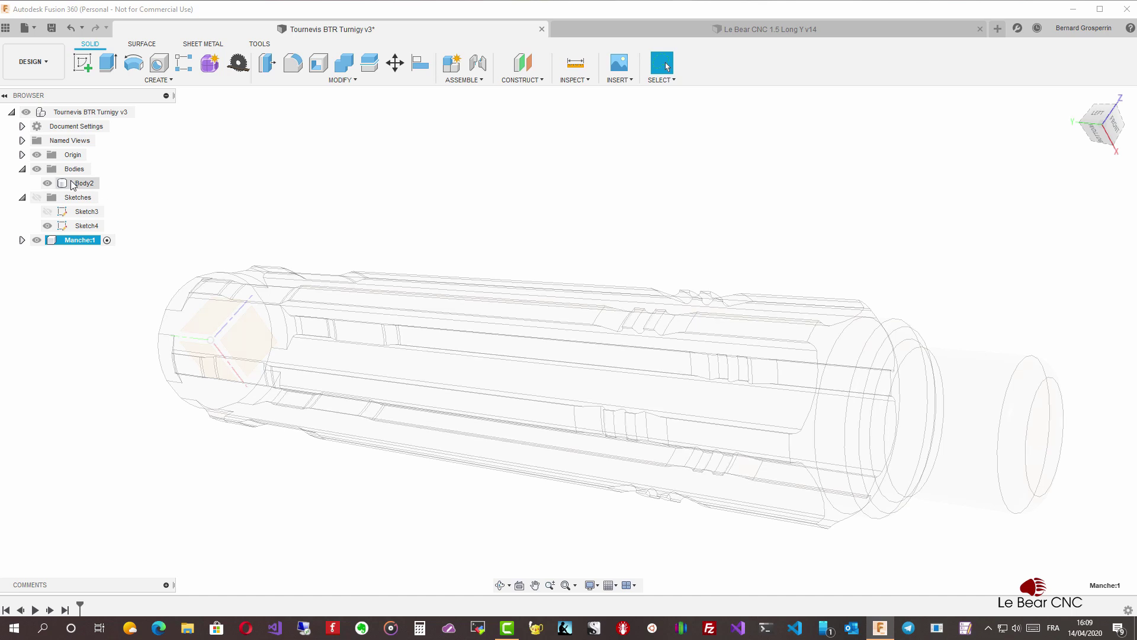
- Move Body2 and the sketches Sketch3 and Sketch4 from the root into the Manche component
left_click_drag(72, 184, 75, 246)
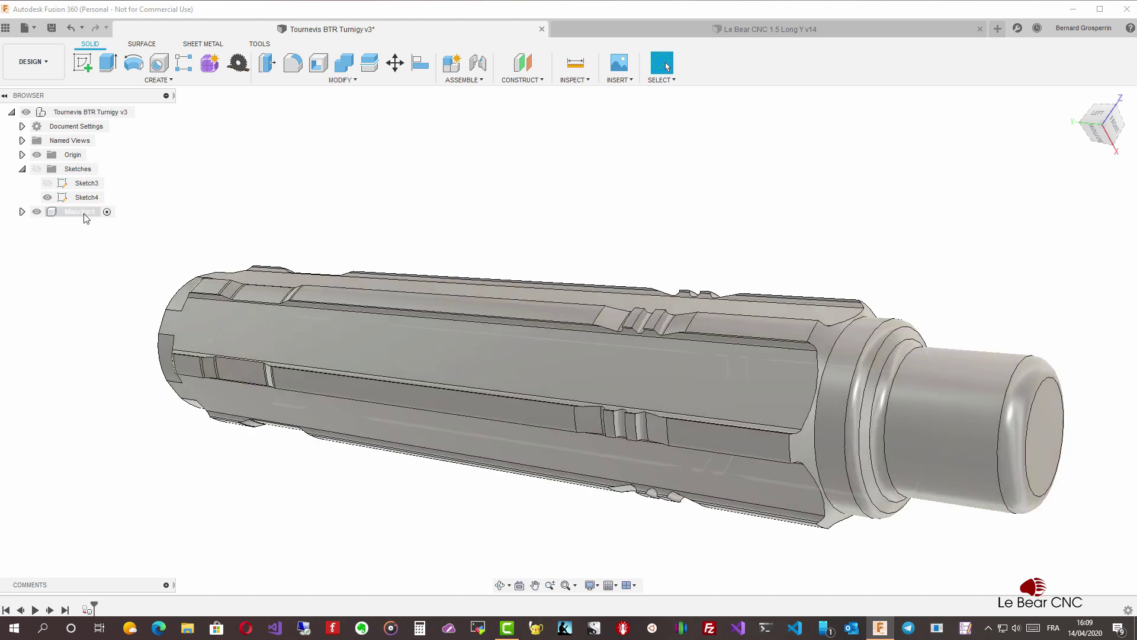
right_click(101, 117)
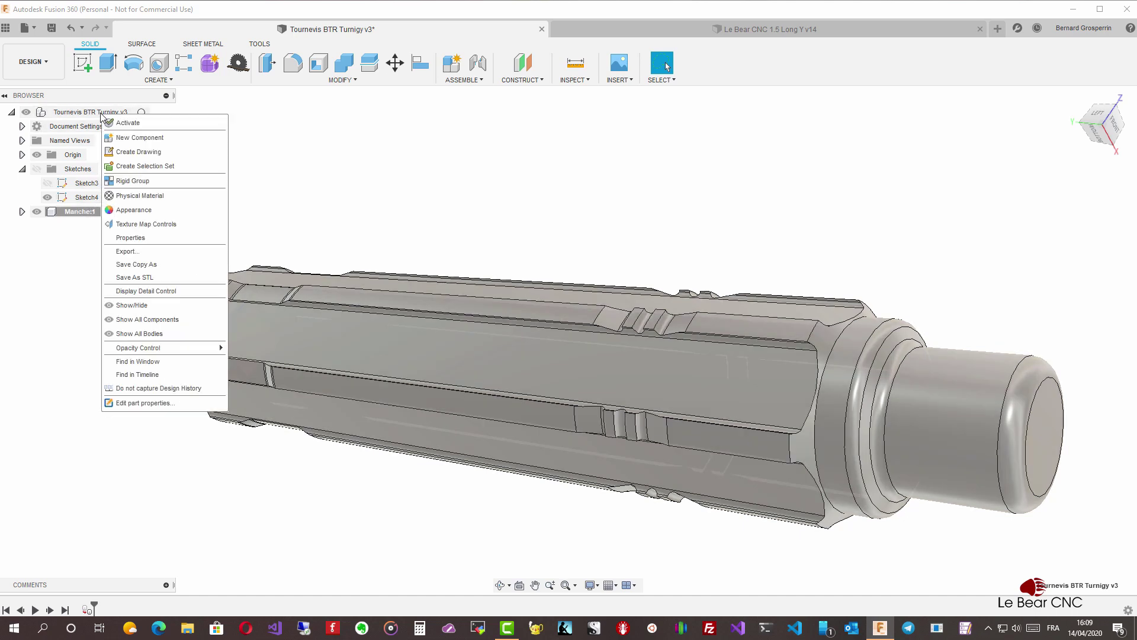
left_click(263, 117)
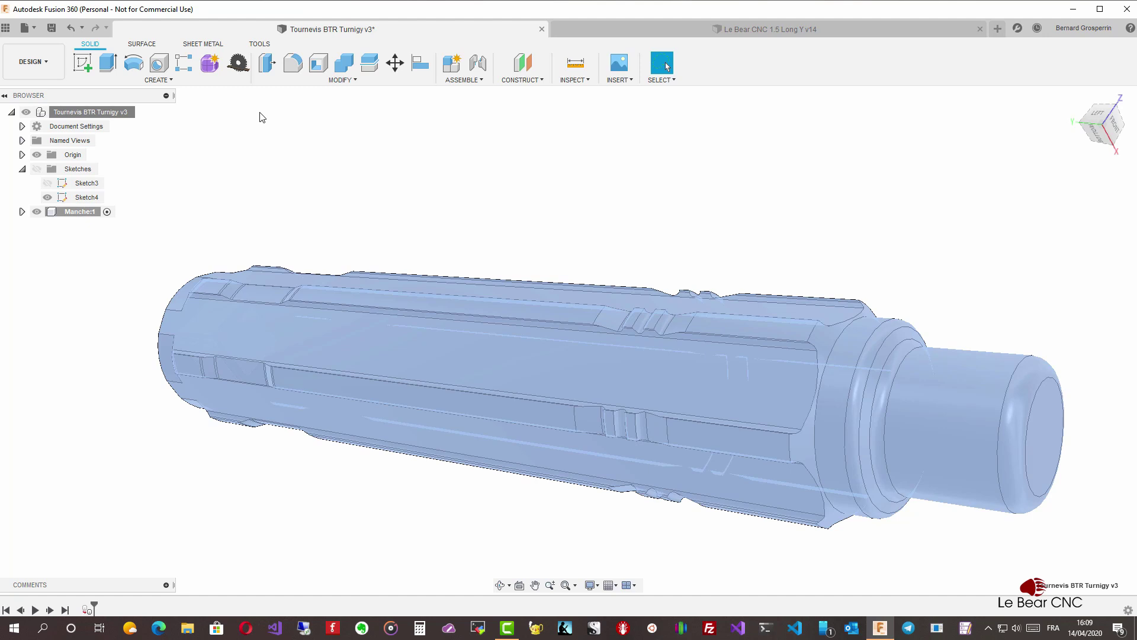
left_click(79, 184)
mouse_move(79, 184)
left_mouse_down()
mouse_move(76, 222)
mouse_move(84, 200)
left_mouse_up()
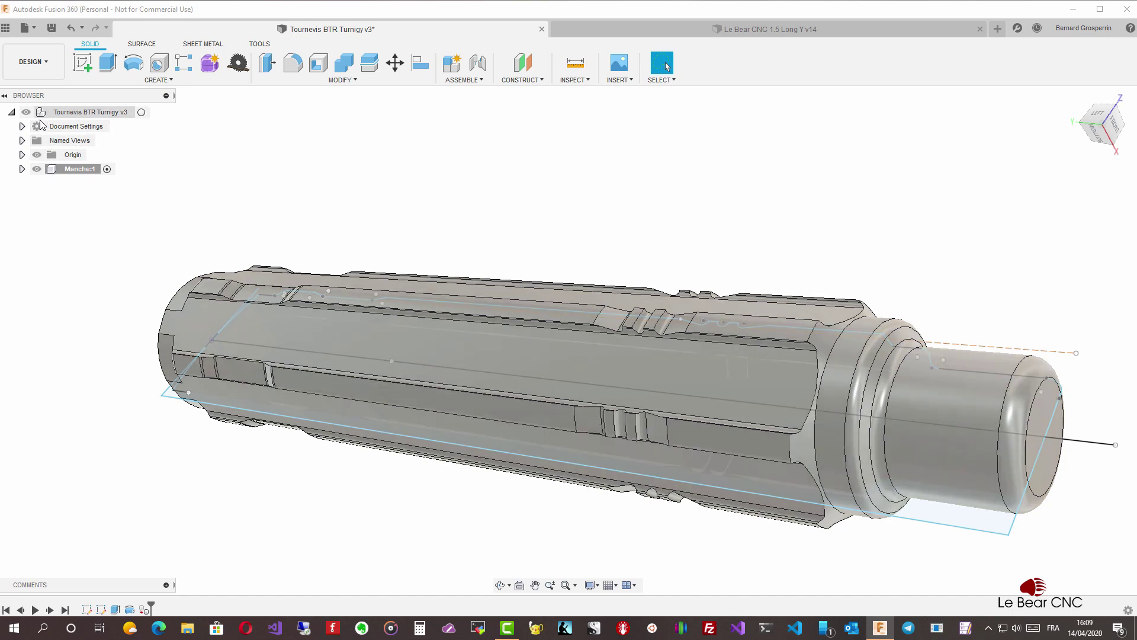
- Expand the Manche component and hide its sketches
left_click(22, 169)
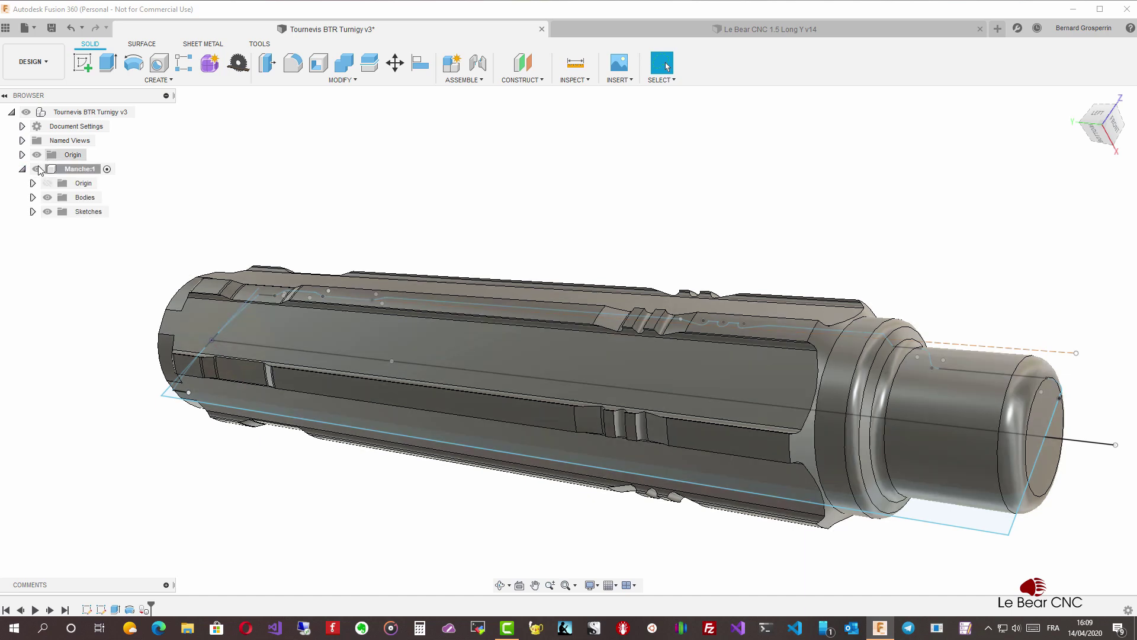
left_click(23, 169)
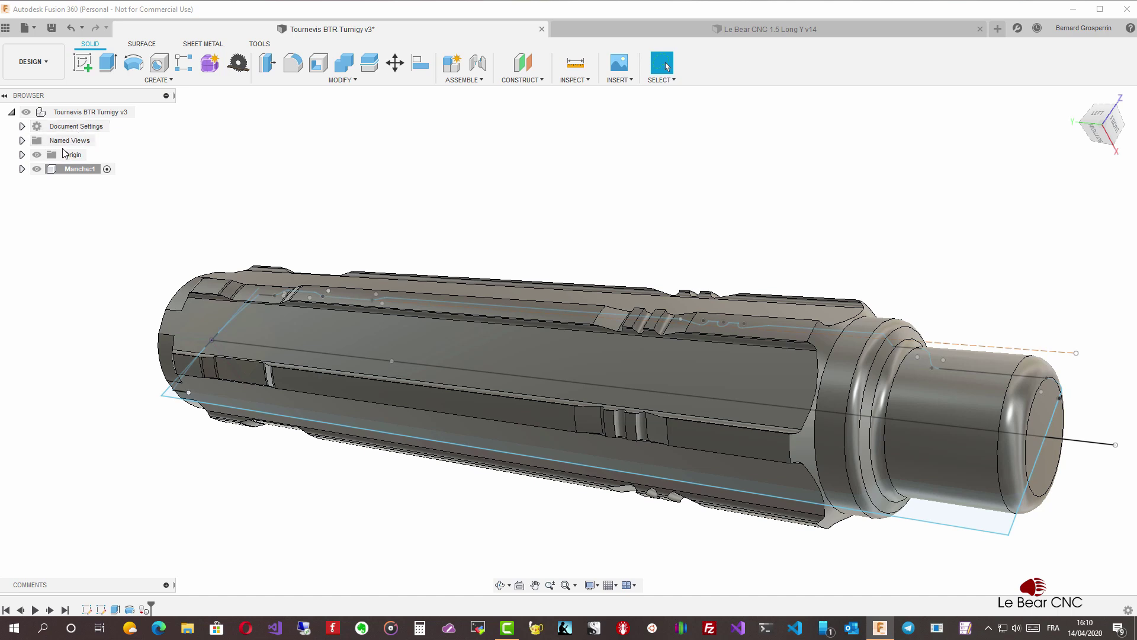
left_click(23, 170)
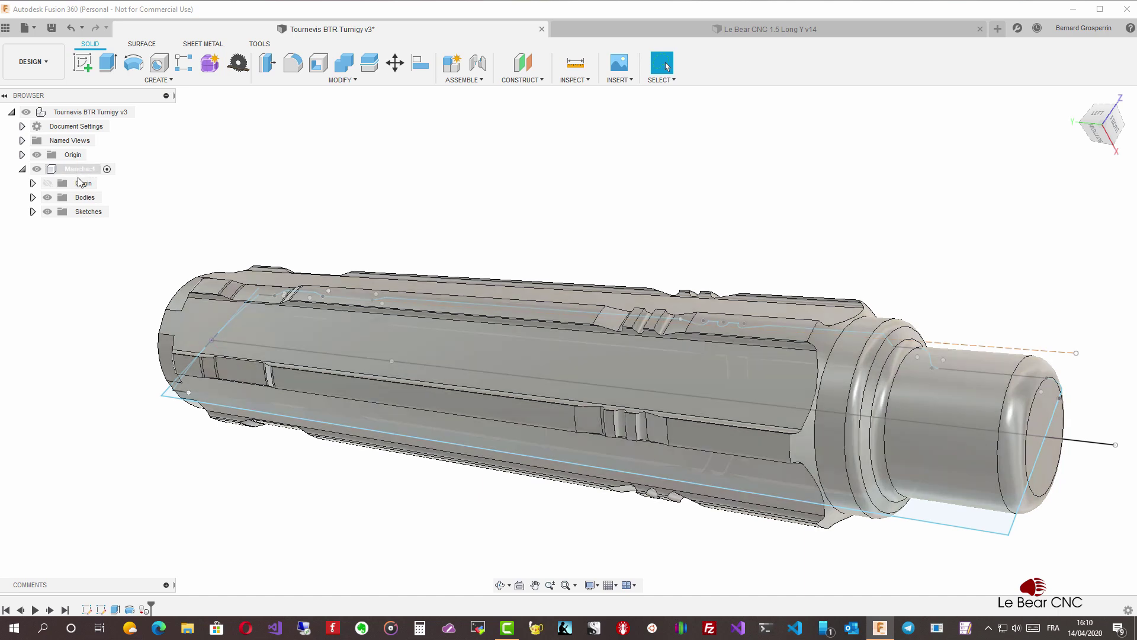
left_click(48, 212)
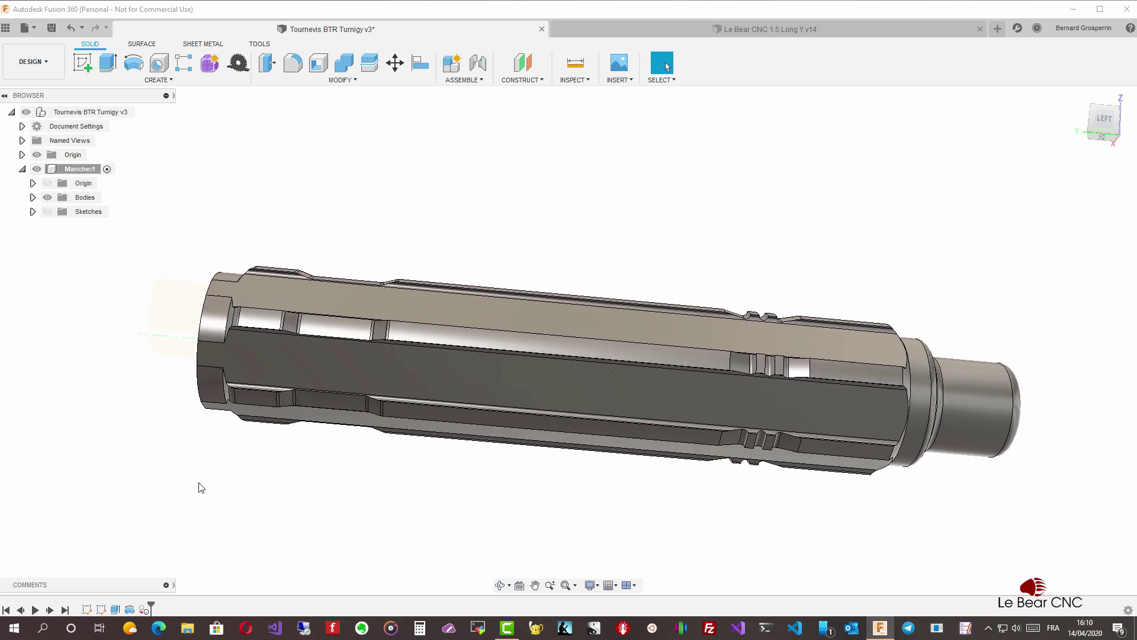
left_click(69, 170)
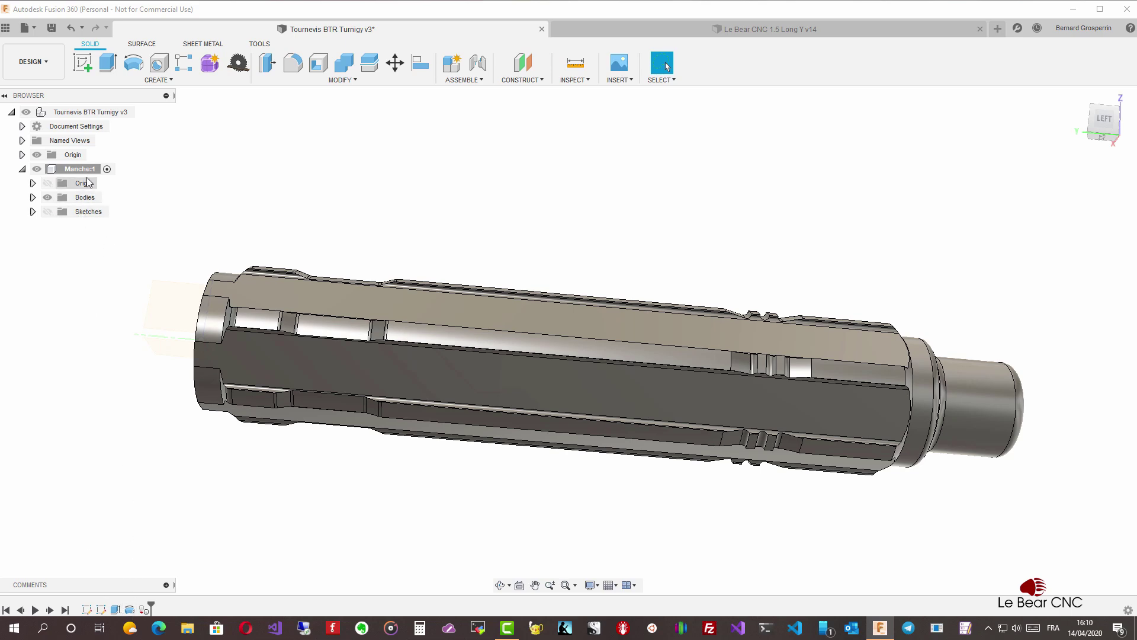
left_click(212, 231)
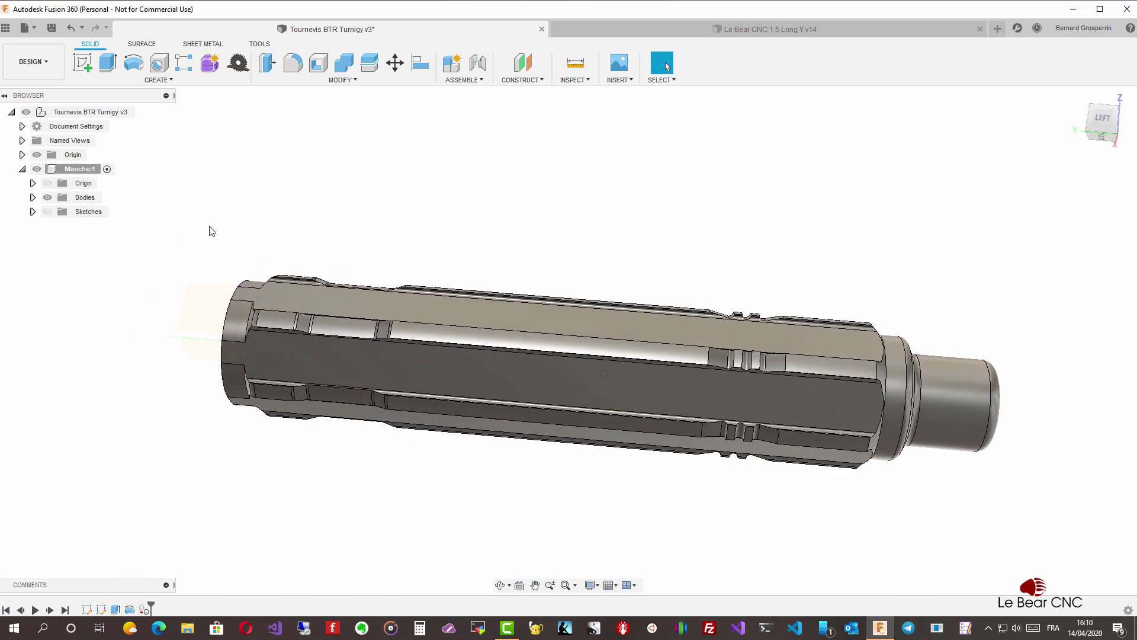